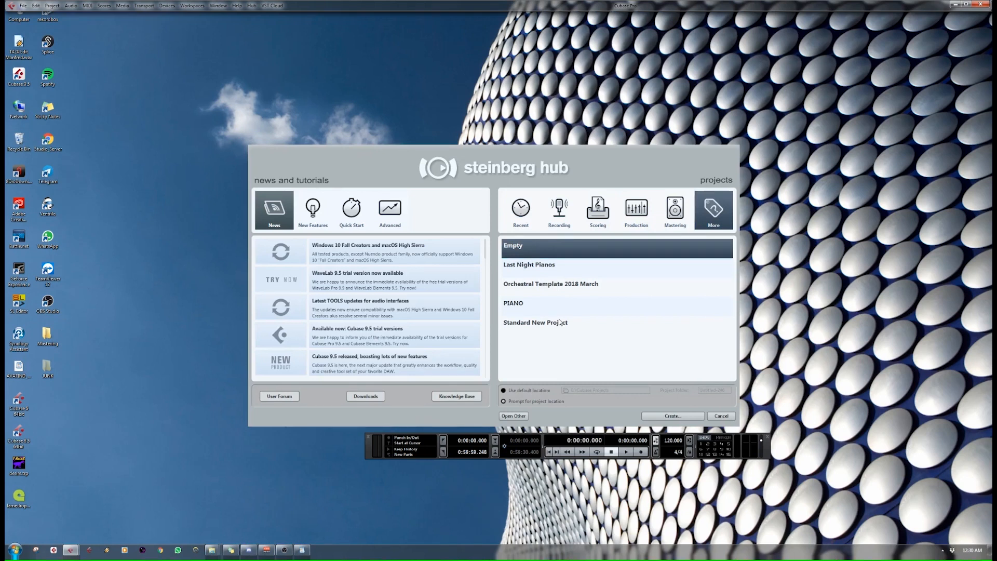
# Create an empty project in a new folder named Tutorial 2 inside the Meditaion Music folder.
pyautogui.click(671, 415)
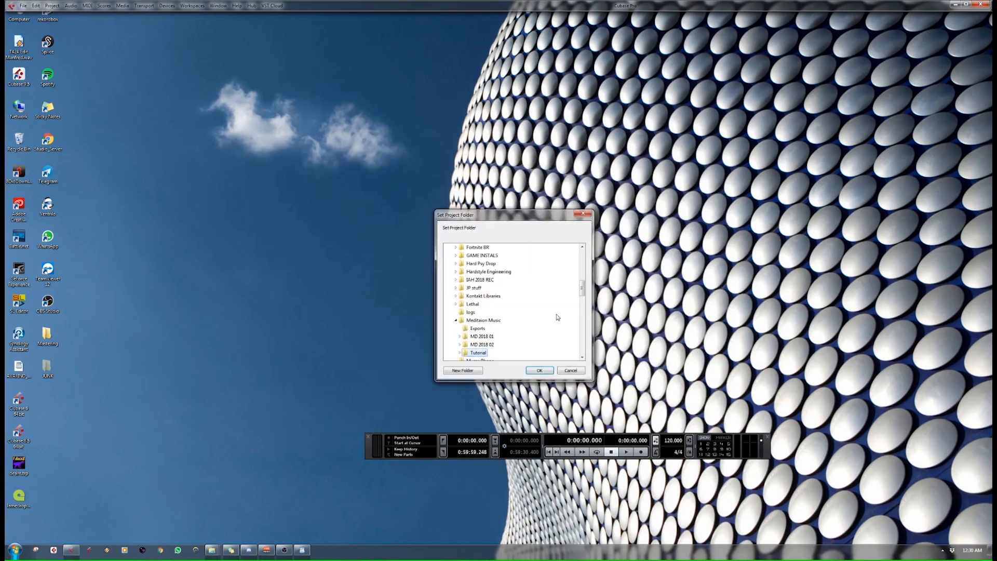
pyautogui.click(477, 353)
pyautogui.scroll(-1, 529, 354)
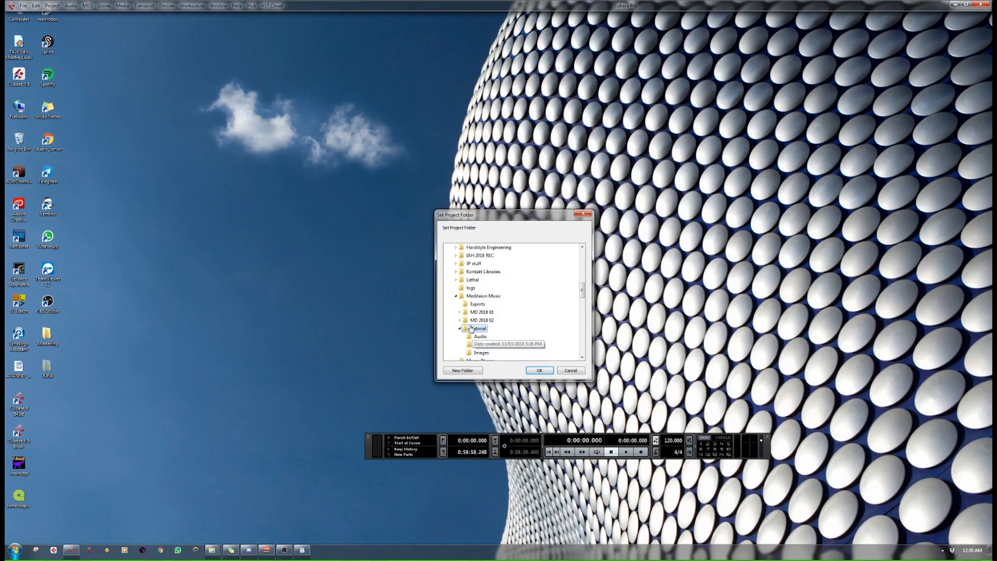
pyautogui.click(484, 296)
pyautogui.click(477, 370)
pyautogui.write('Tutorial 2')
pyautogui.click(540, 370)
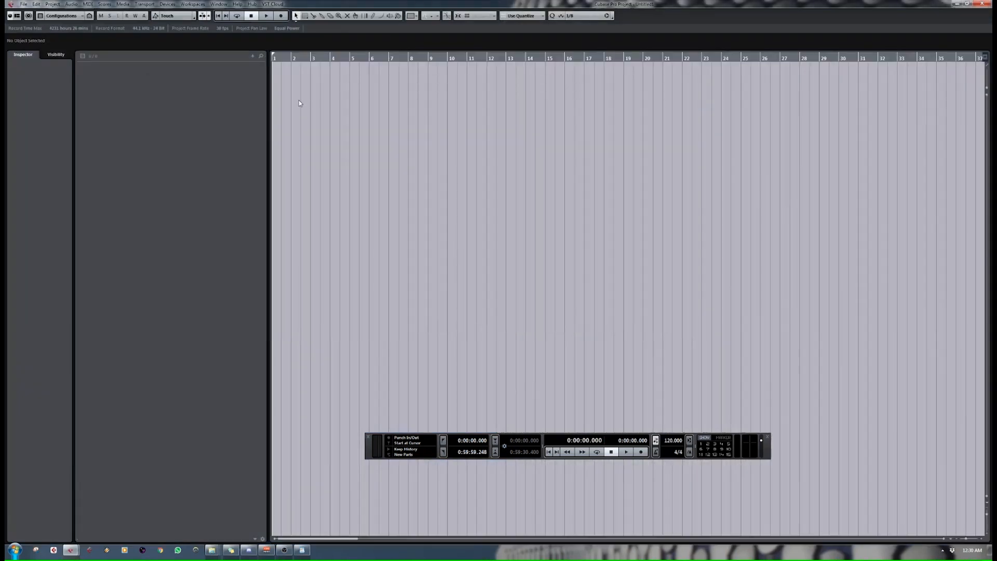
# Save the project in its folder under the file name tutorial 2.
pyautogui.hotkey('ctrl', 's')
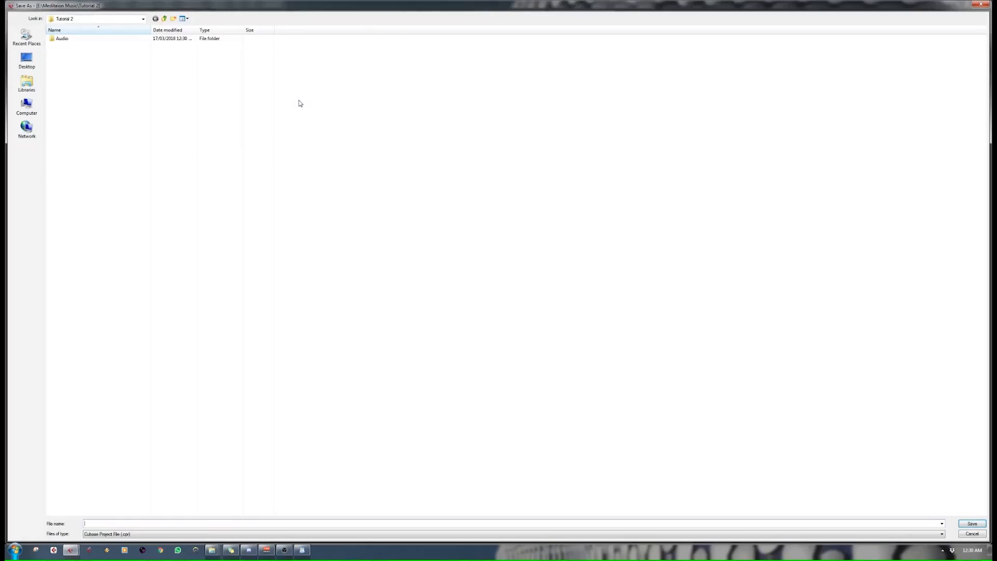
pyautogui.write('tutorial 2')
pyautogui.press('Return')
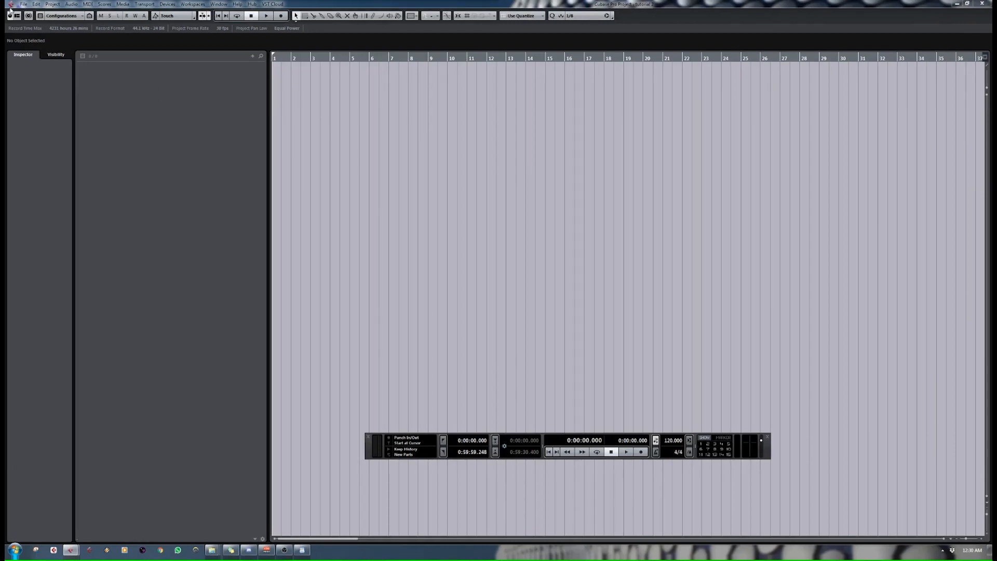
# Save the project as a separate numbered version by adding 01 to the file name tutorial 2.
pyautogui.click(23, 4)
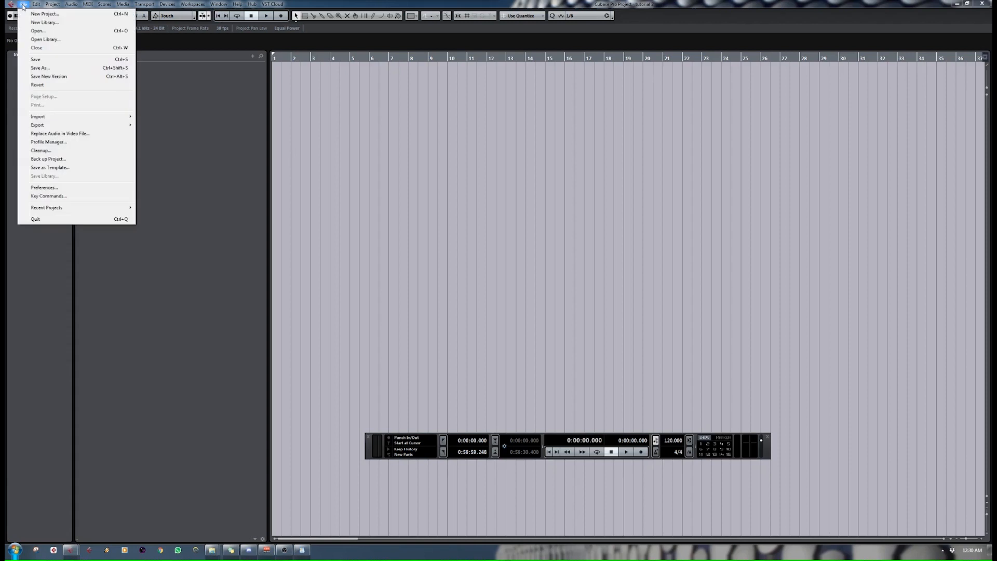
pyautogui.click(52, 68)
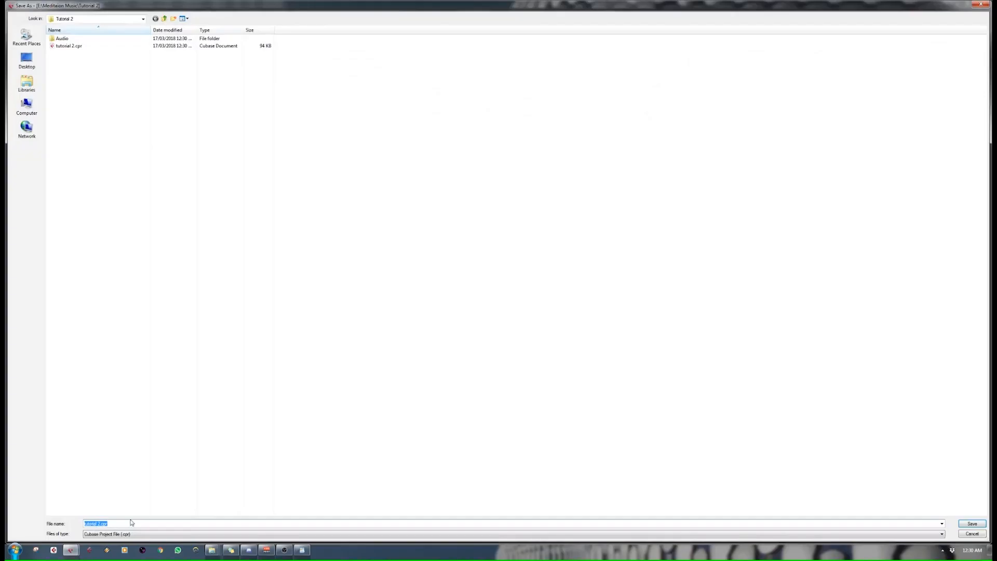
pyautogui.click(99, 524)
pyautogui.write('01')
pyautogui.press('Return')
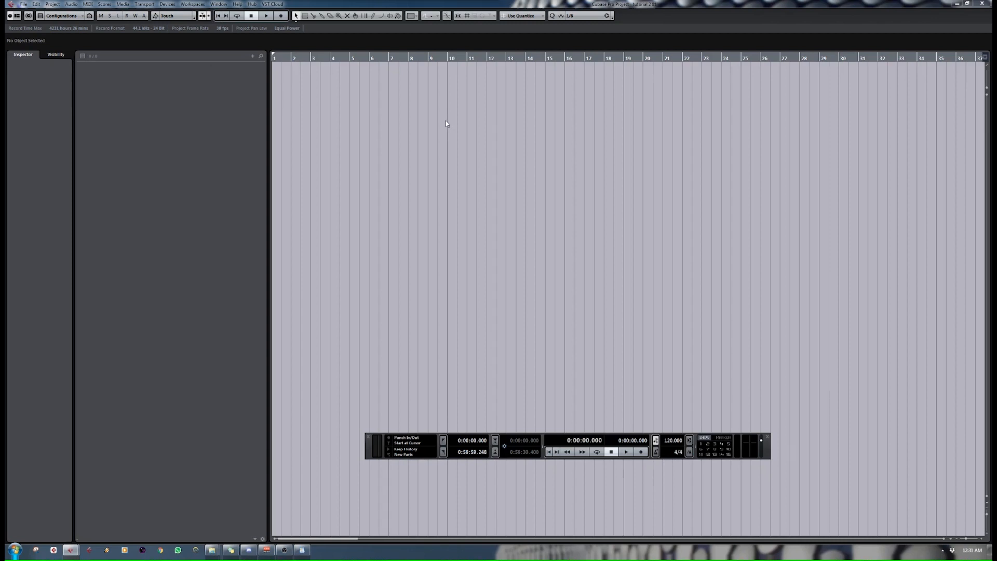
# Show the MixConsole and examine the EQ rack of the Stereo In and Stereo Out channels.
pyautogui.moveTo(331, 88); pyautogui.dragTo(507, 204)
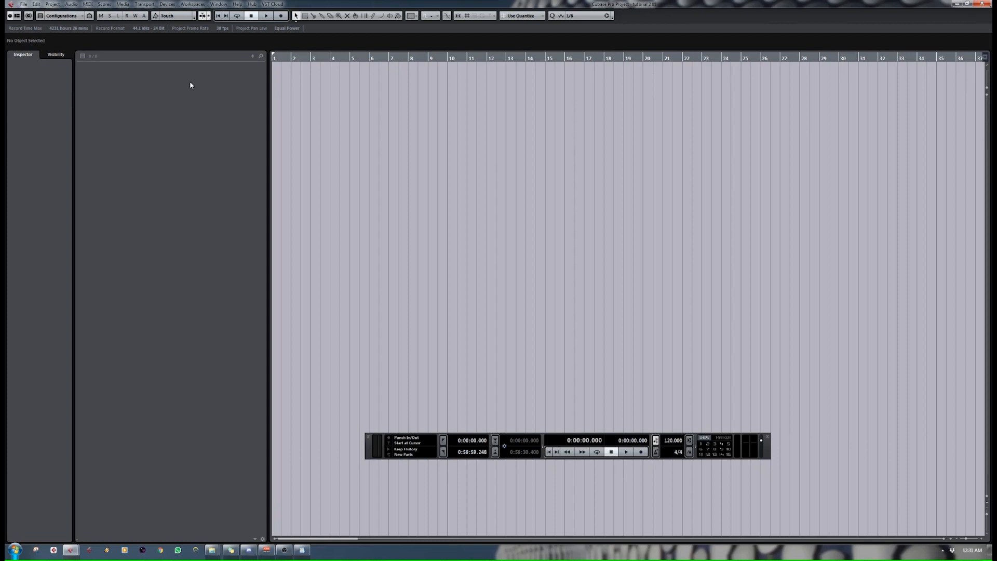
pyautogui.press('F3')
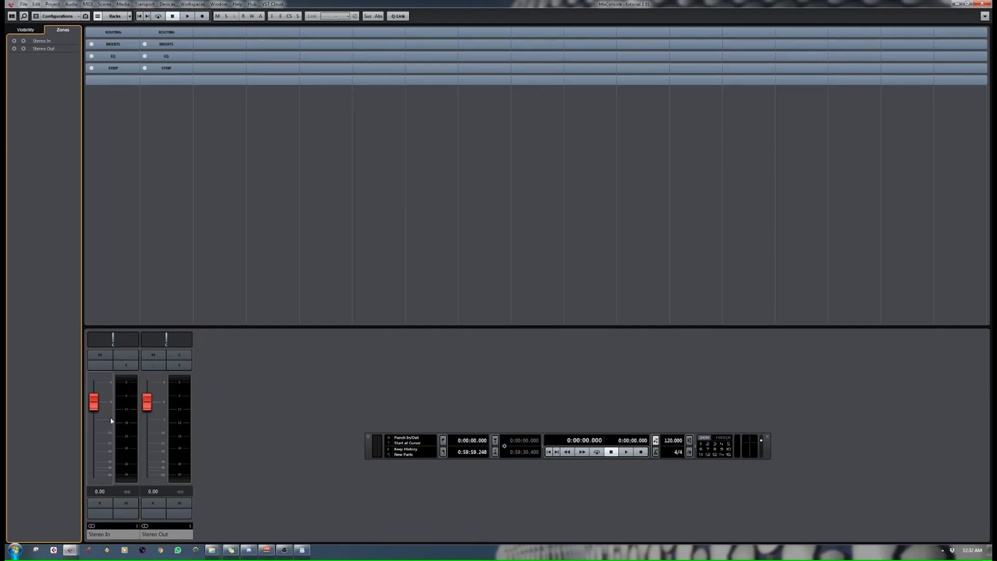
pyautogui.press('F3')
pyautogui.press('F3')
pyautogui.click(171, 33)
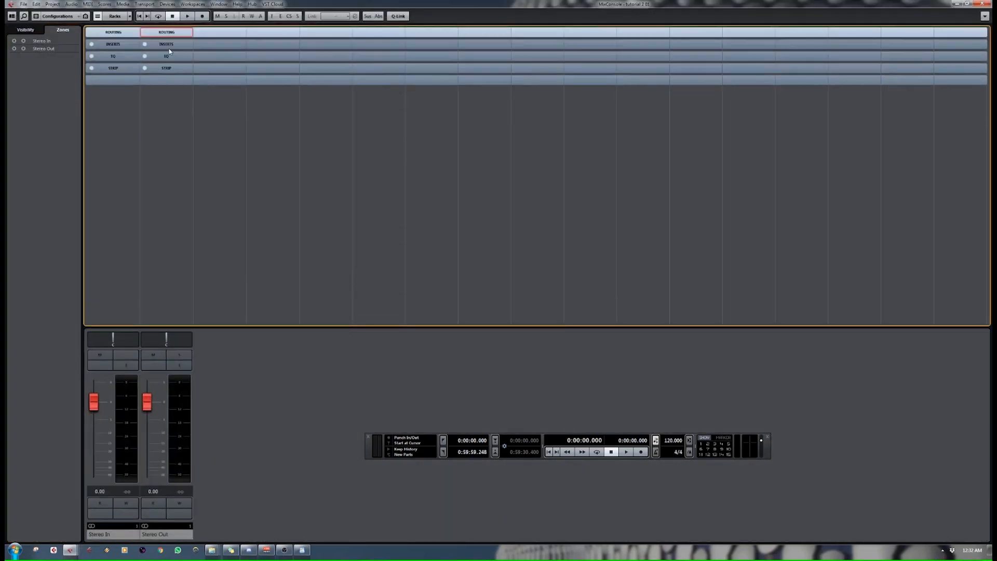
pyautogui.click(170, 54)
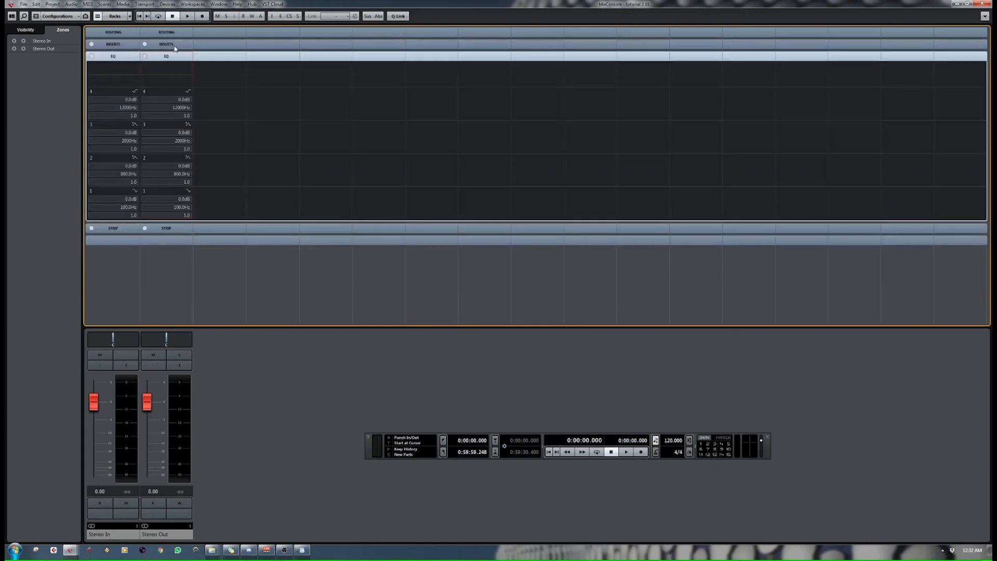
pyautogui.click(174, 54)
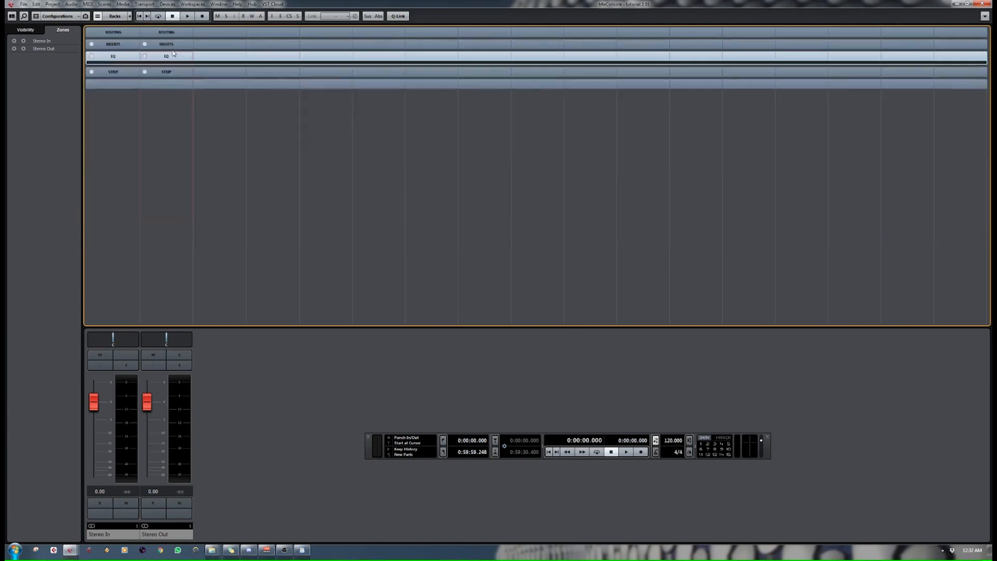
# Load FabFilter Pro-Q 2 into the first insert slot of the Stereo Out channel.
pyautogui.click(172, 44)
pyautogui.click(189, 55)
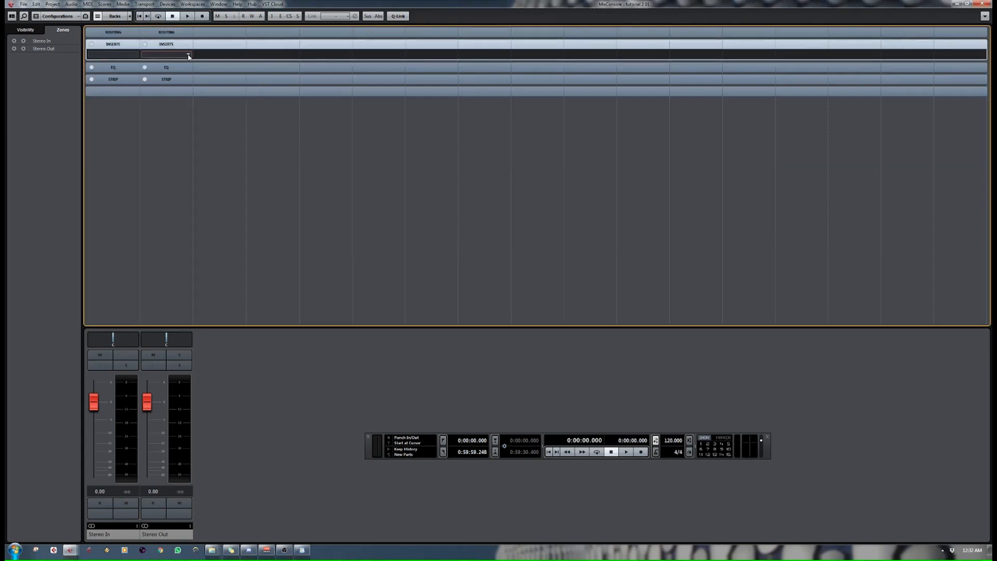
pyautogui.click(189, 56)
pyautogui.write('fa')
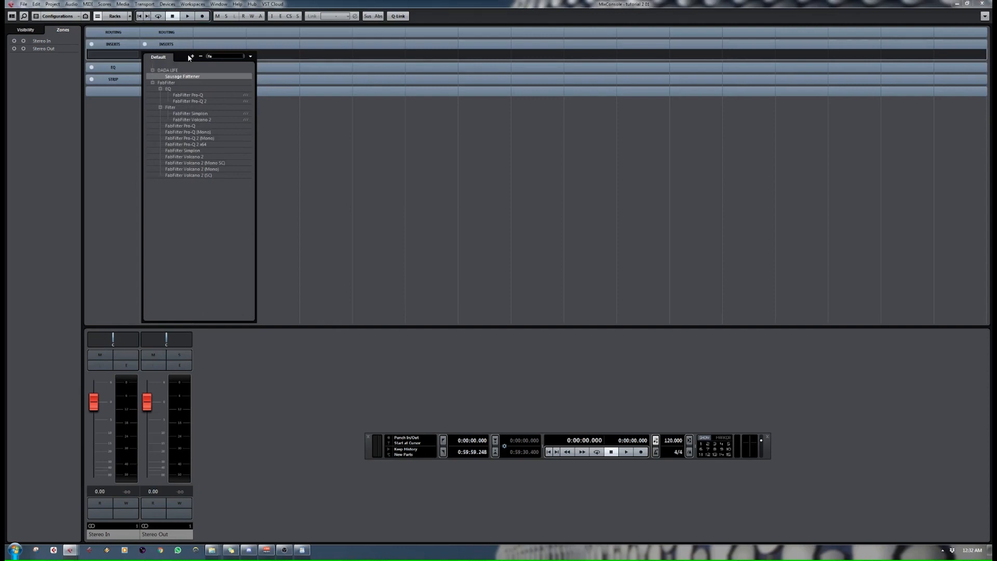
pyautogui.write('b')
pyautogui.click(198, 88)
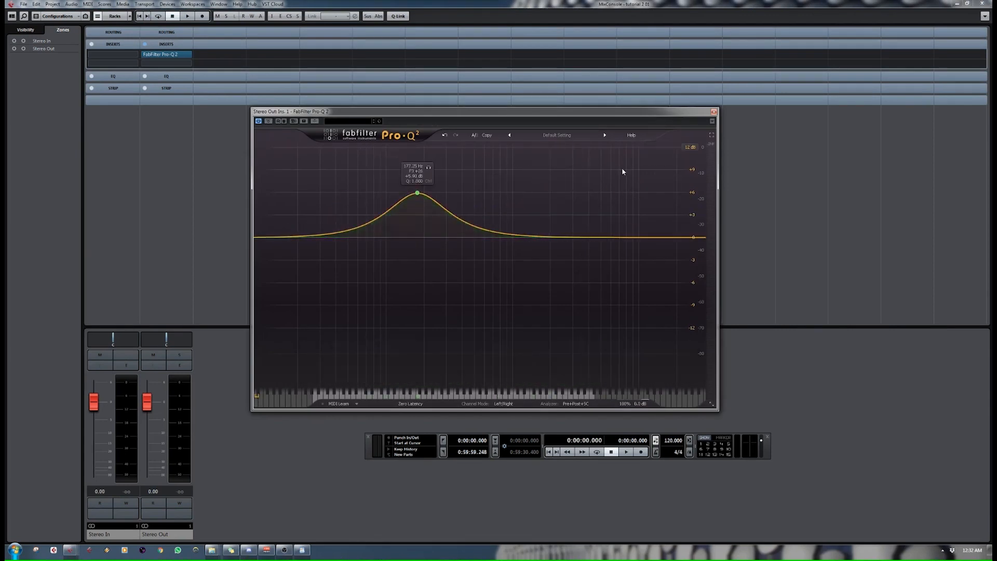
# Shape a low-frequency boost of about 6 dB and a boost of about 4 dB near 6760 Hz in Pro-Q 2.
pyautogui.click(624, 172)
pyautogui.moveTo(417, 193); pyautogui.dragTo(355, 195)
pyautogui.moveTo(621, 168); pyautogui.dragTo(617, 207)
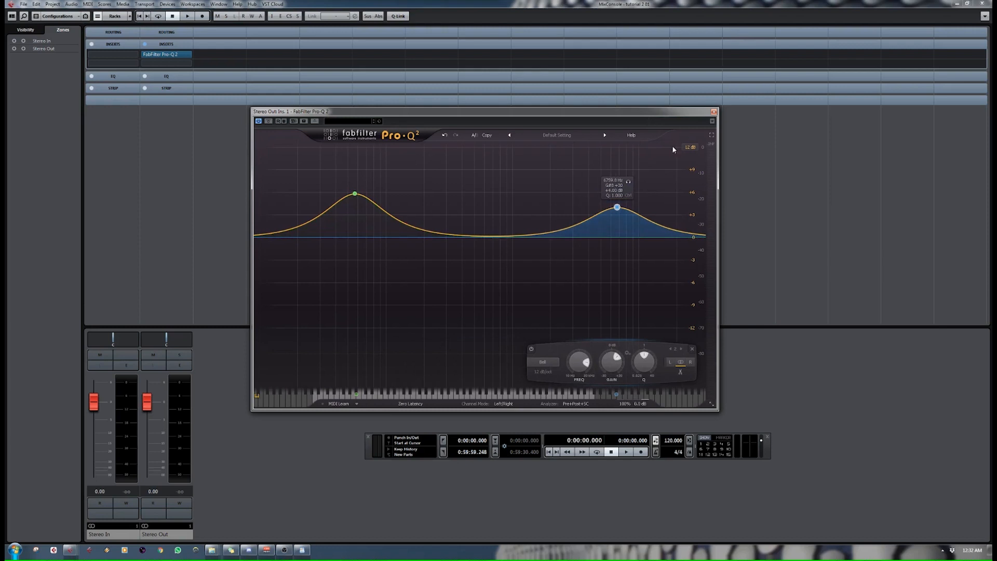
pyautogui.click(714, 113)
# Replace Pro-Q 2 on Stereo Out with the Steinberg Compressor, discarding the EQ changes, and close the plug-in window.
pyautogui.click(190, 55)
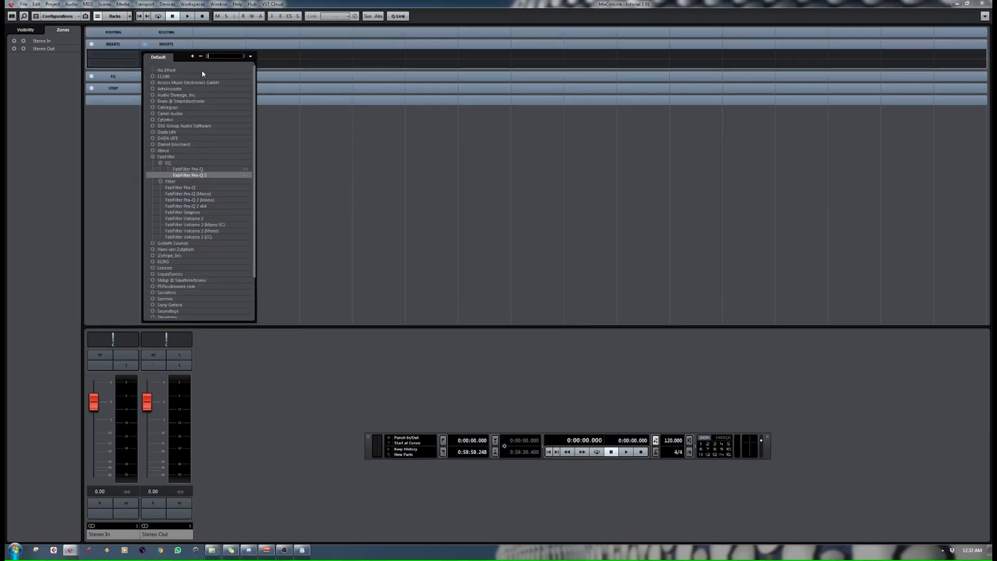
pyautogui.write('compre')
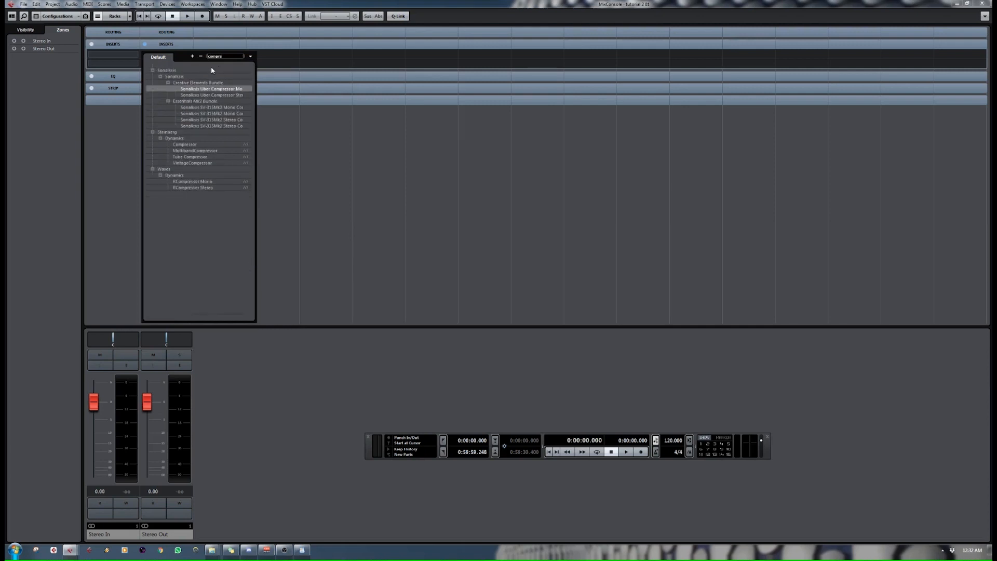
pyautogui.click(189, 144)
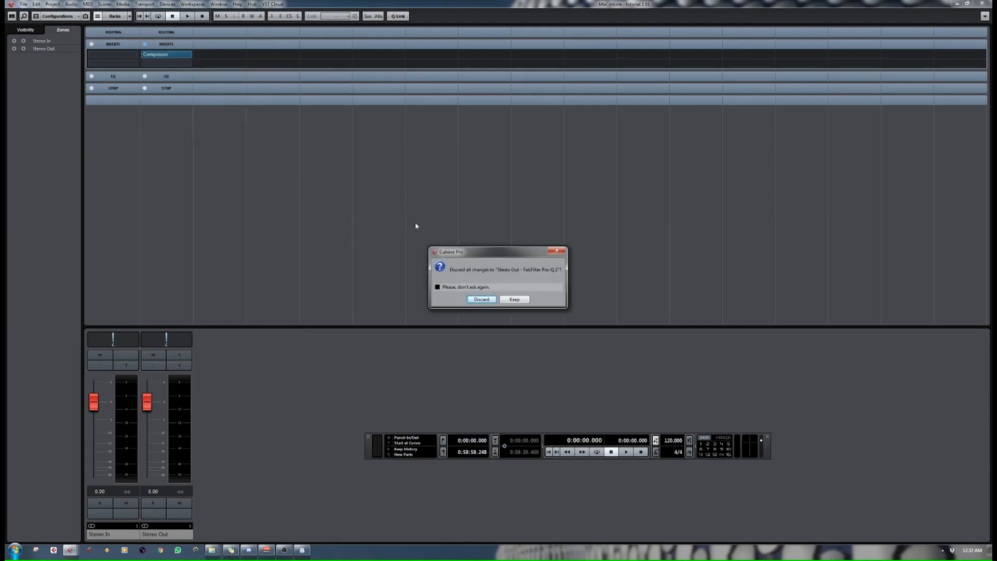
pyautogui.click(488, 300)
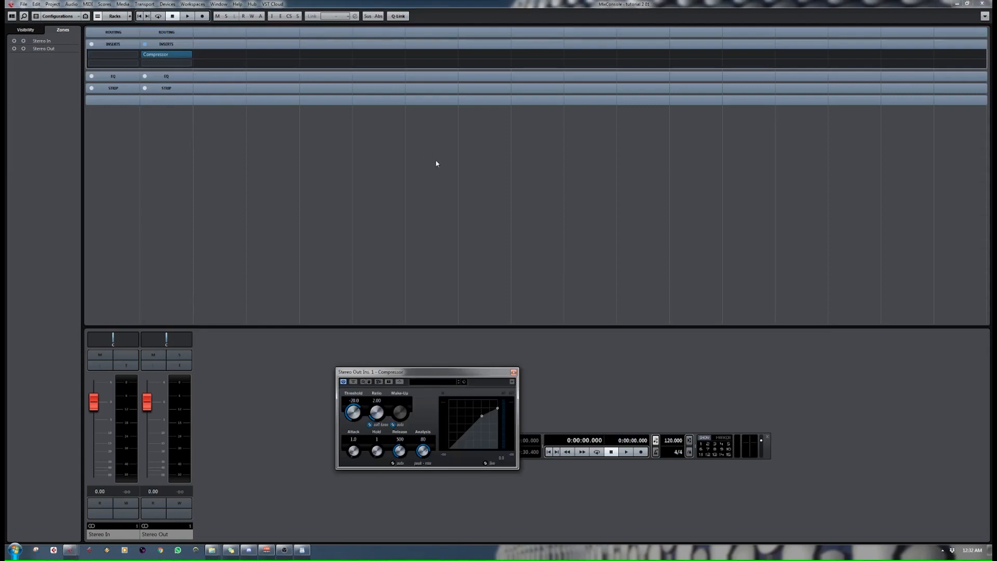
pyautogui.click(494, 120)
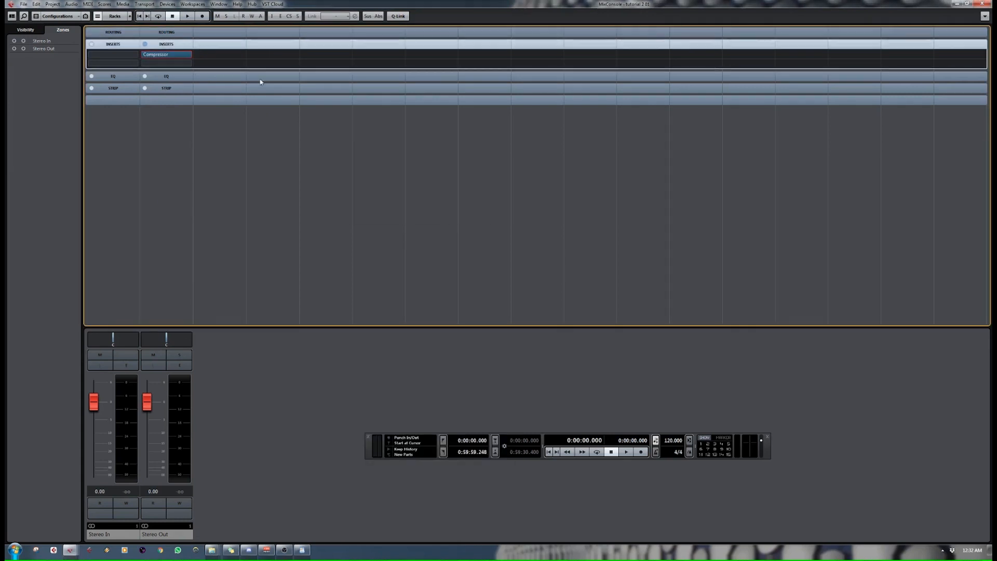
# Empty the Stereo Out insert slot by choosing No Effect, and return to the project window.
pyautogui.click(188, 55)
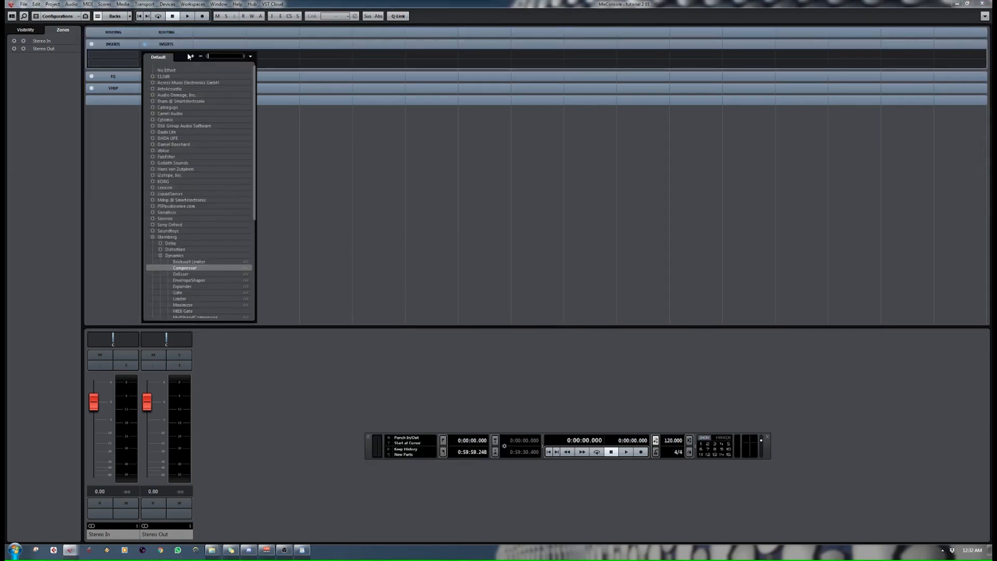
pyautogui.click(153, 236)
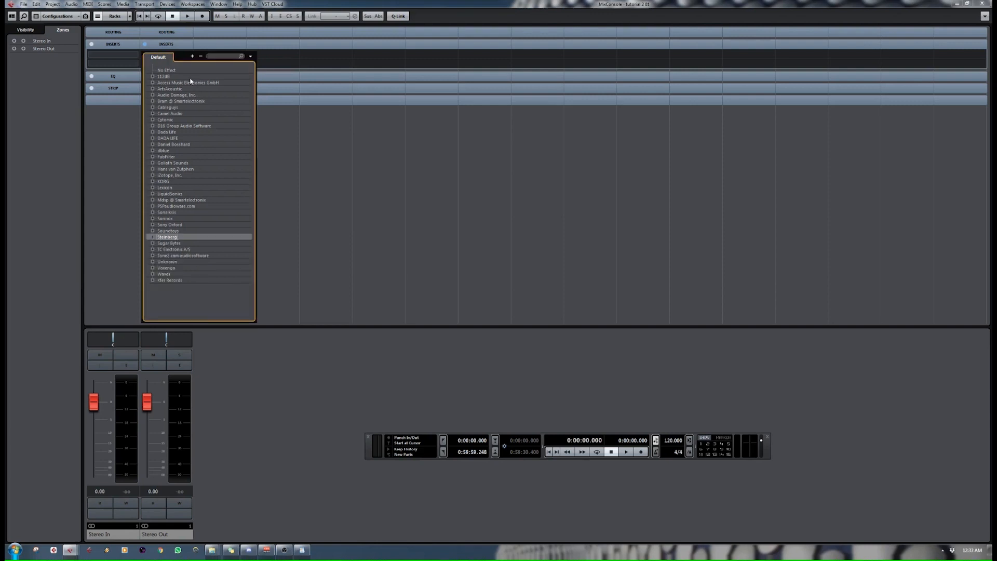
pyautogui.click(166, 70)
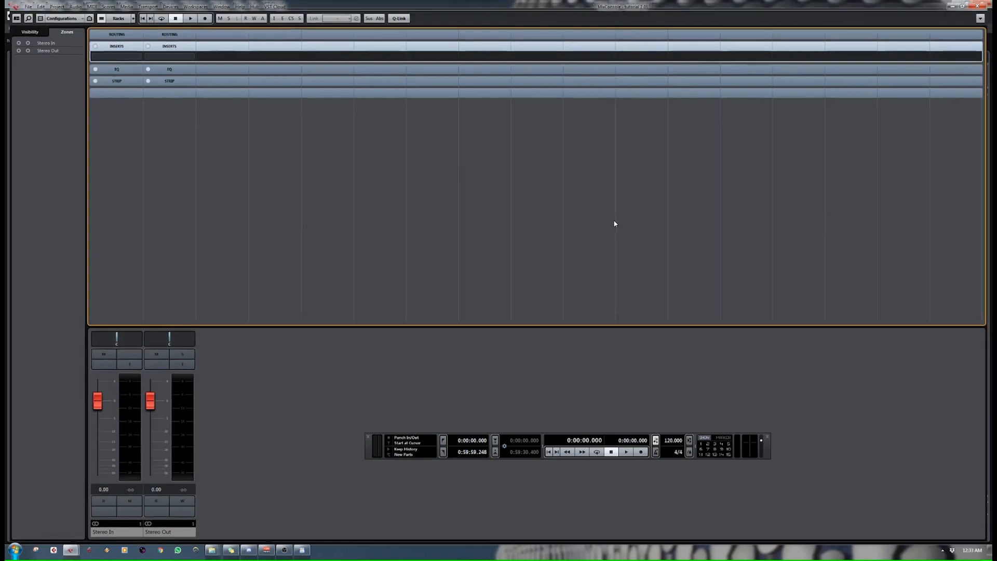
pyautogui.press('F3')
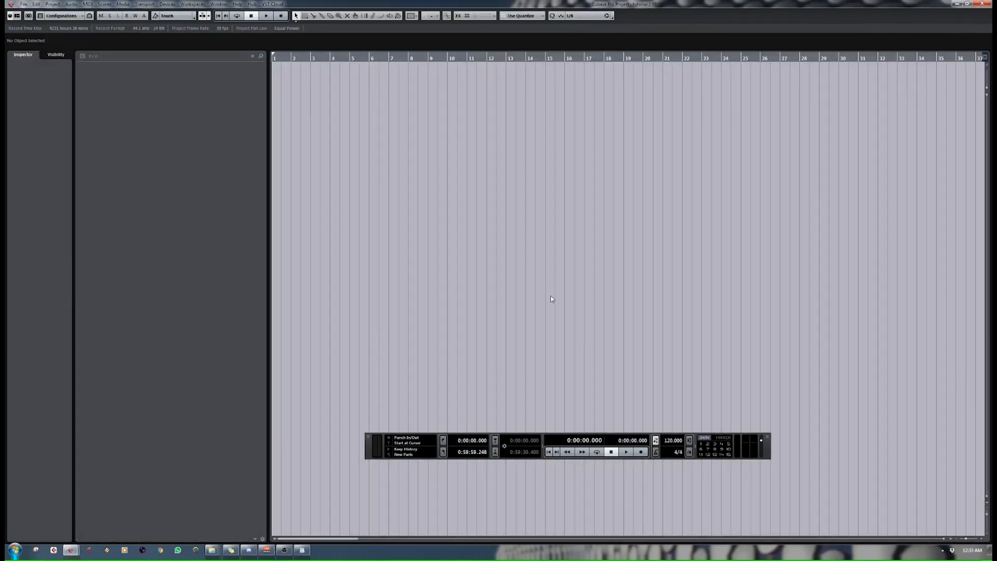
# Hide and show the Transport panel, and move it slightly up and to the left over the project window.
pyautogui.press('F2')
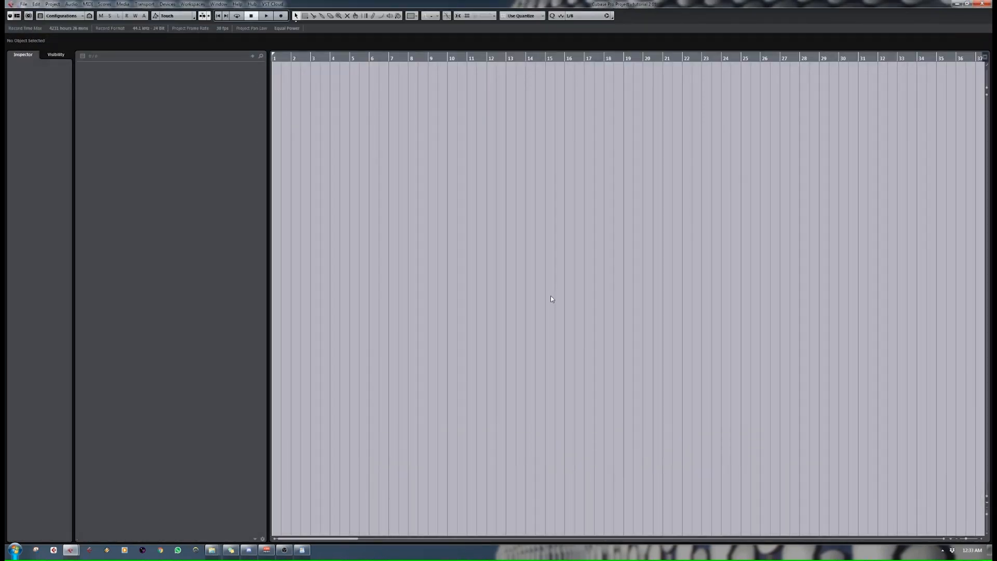
pyautogui.press('F2')
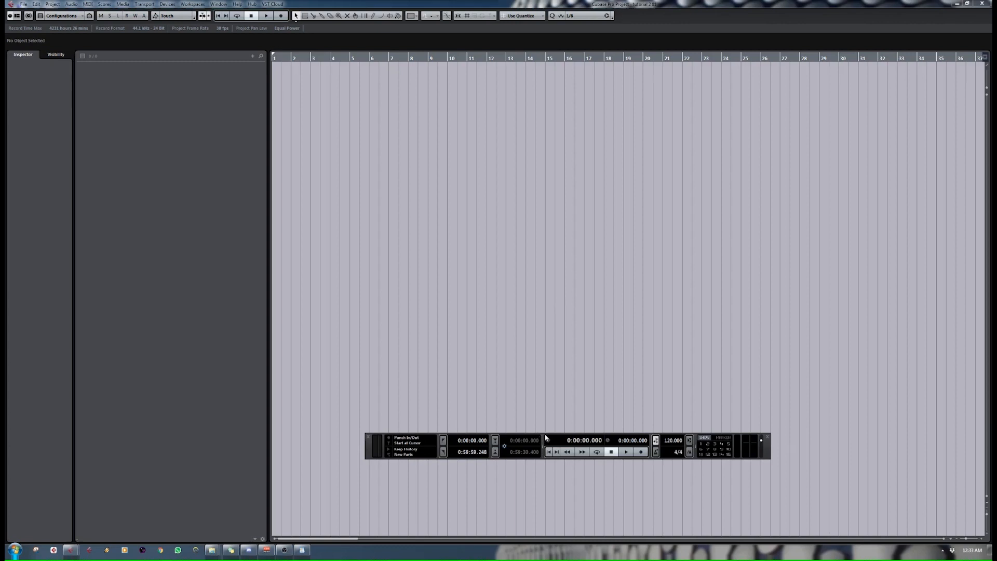
pyautogui.moveTo(652, 435); pyautogui.dragTo(613, 382)
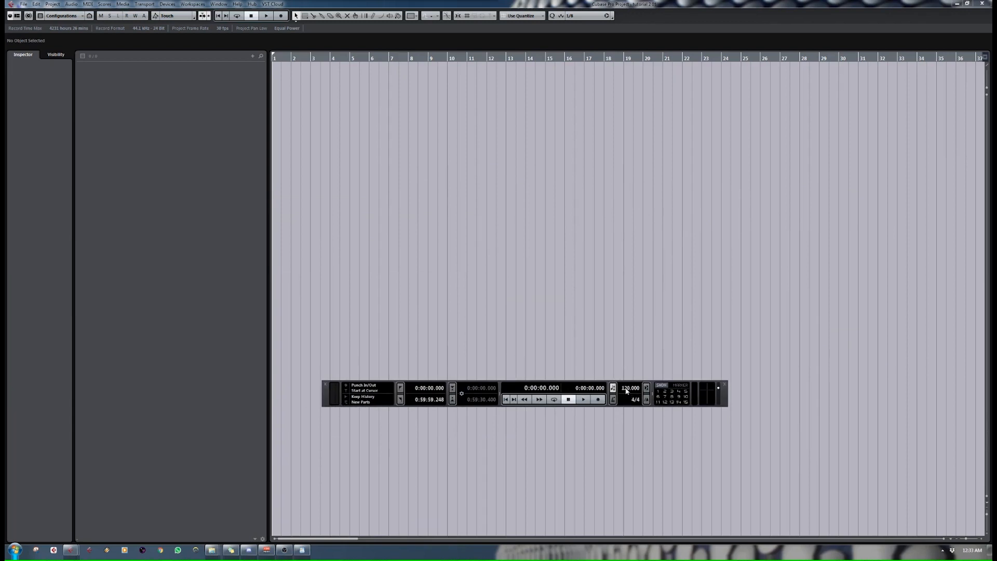
# Set the project tempo to 150 BPM.
pyautogui.click(626, 391)
pyautogui.write('4')
pyautogui.write('50')
pyautogui.press('Return')
pyautogui.click(638, 400)
# Fit the full project length in view and examine the track types that can be added.
pyautogui.click(573, 194)
pyautogui.hotkey('shift', 'f')
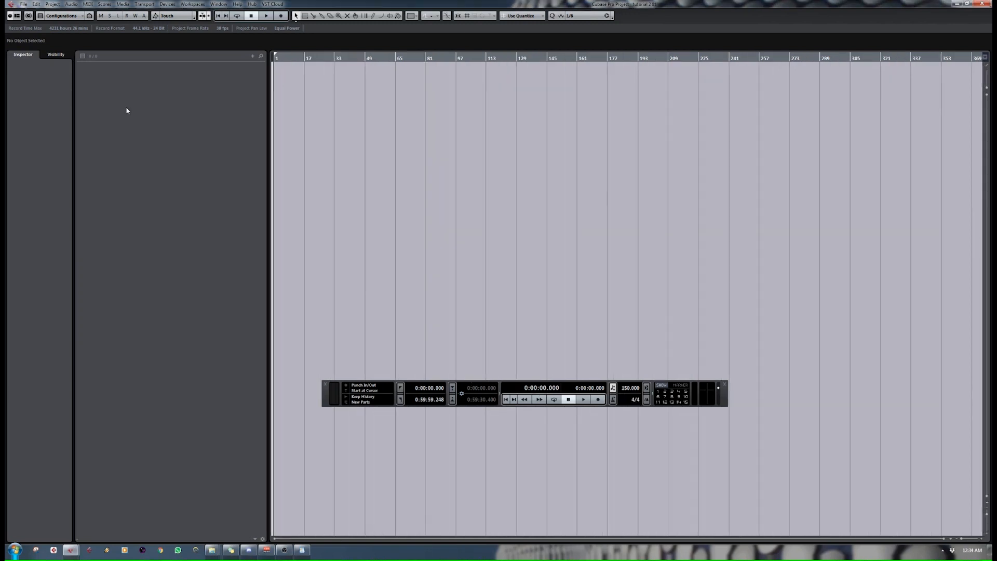
pyautogui.rightClick(143, 95)
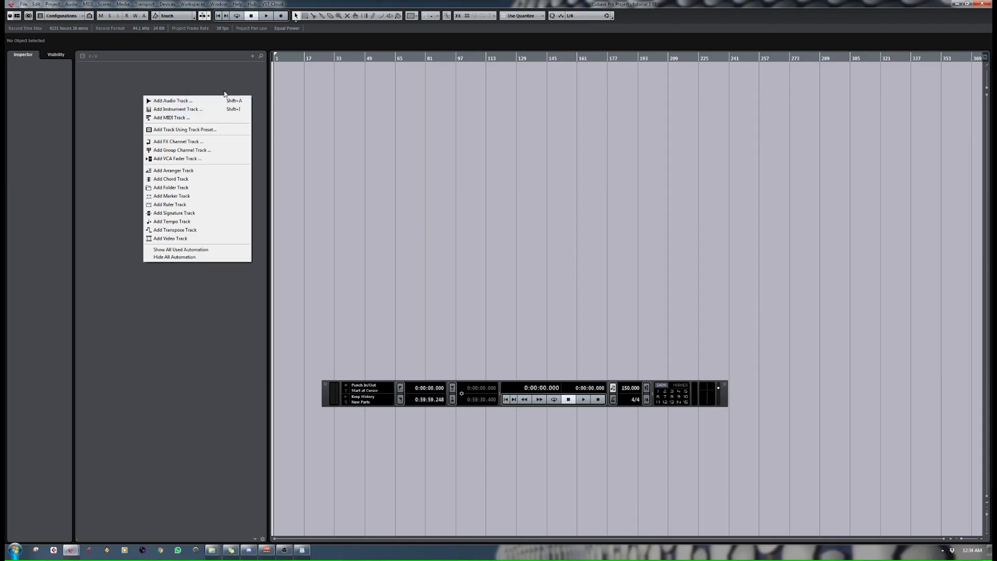
pyautogui.click(225, 92)
# Look up the key command assigned to adding an audio track.
pyautogui.click(26, 6)
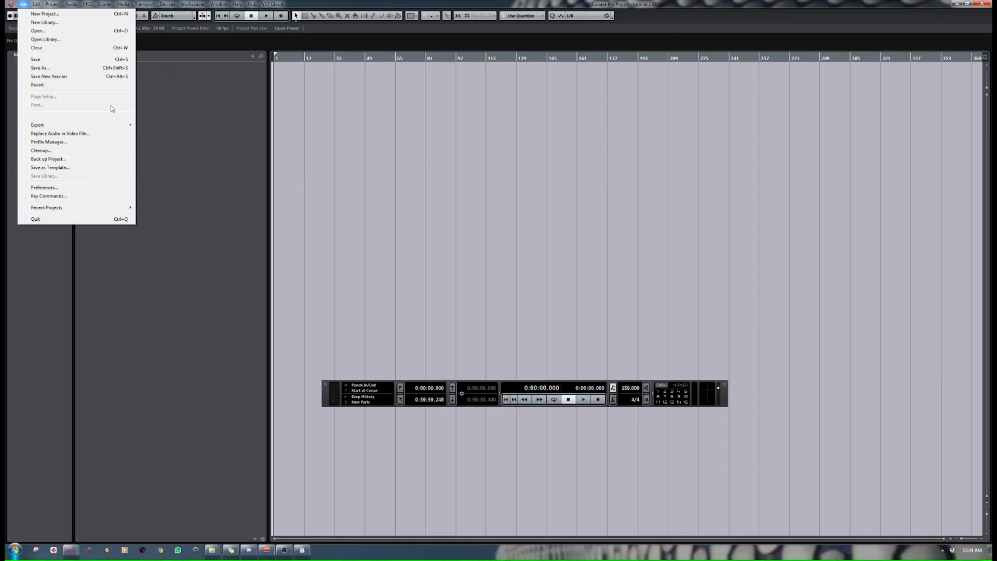
pyautogui.click(62, 196)
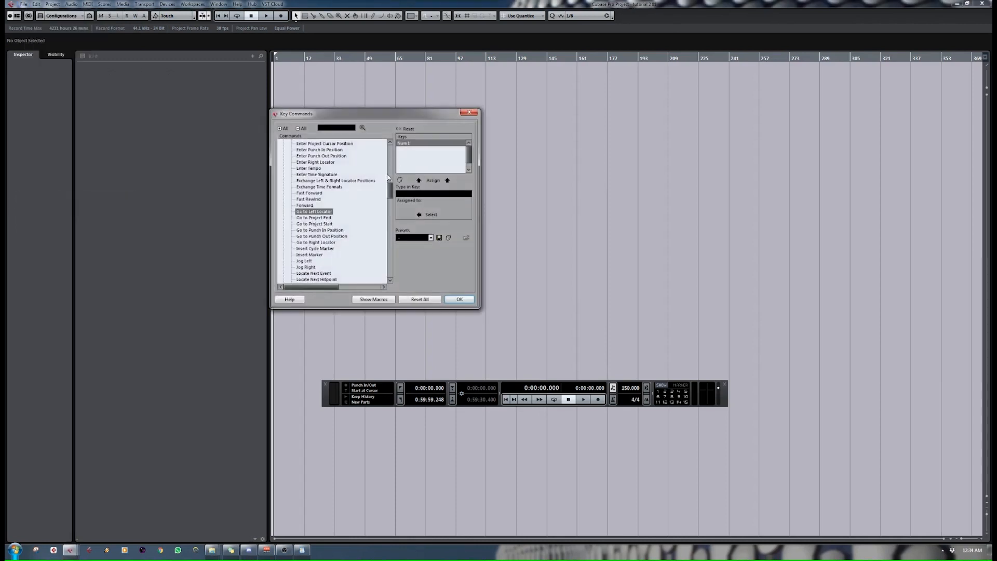
pyautogui.scroll(15, 387, 177)
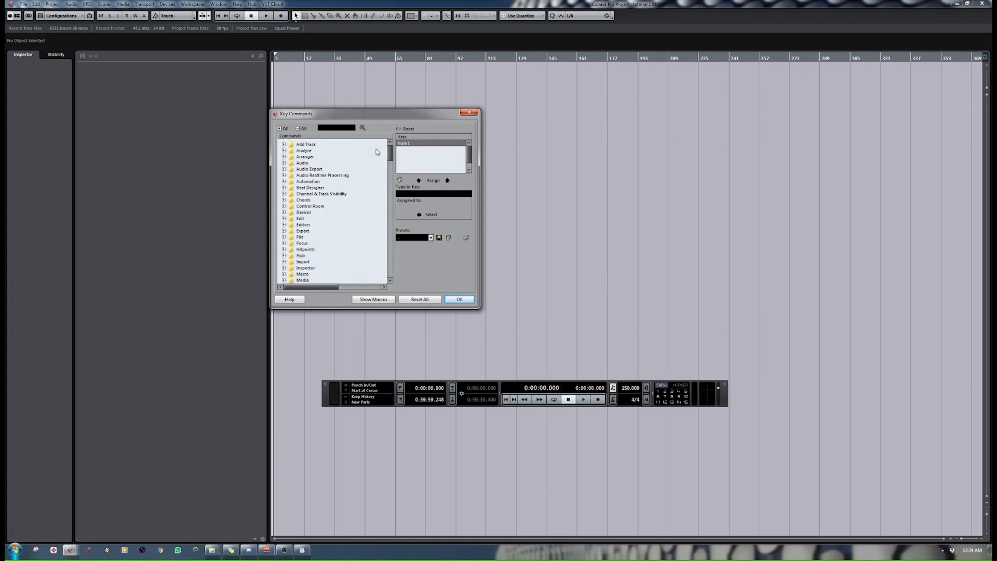
pyautogui.click(284, 144)
pyautogui.click(312, 157)
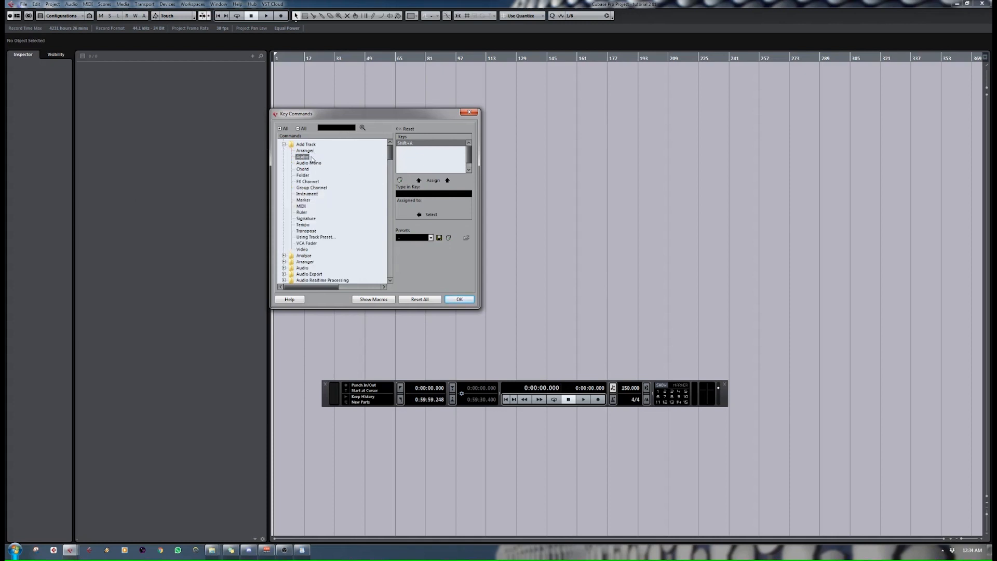
# Check which command the Shift+A key combination is assigned to, and close the key command settings.
pyautogui.click(419, 194)
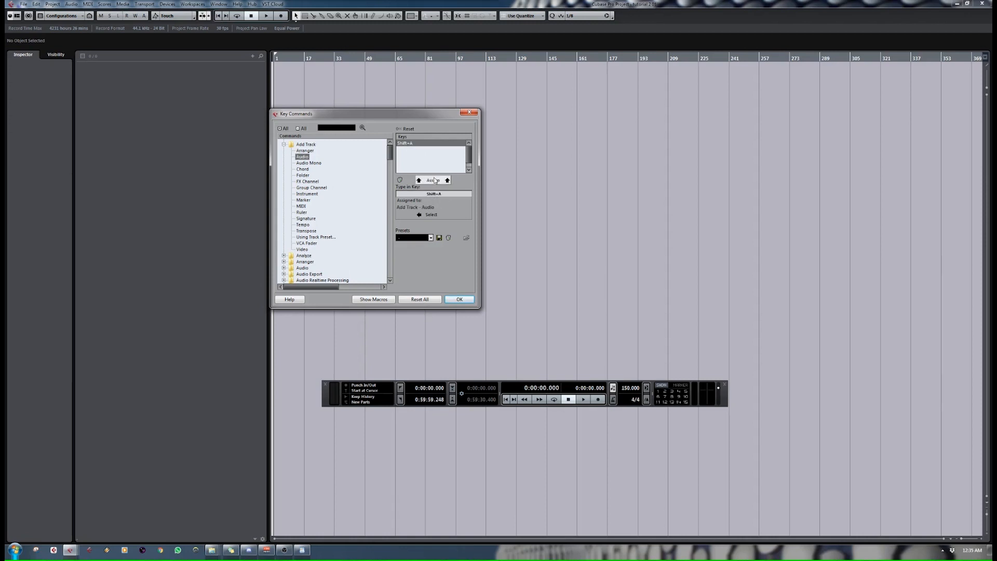
pyautogui.click(454, 301)
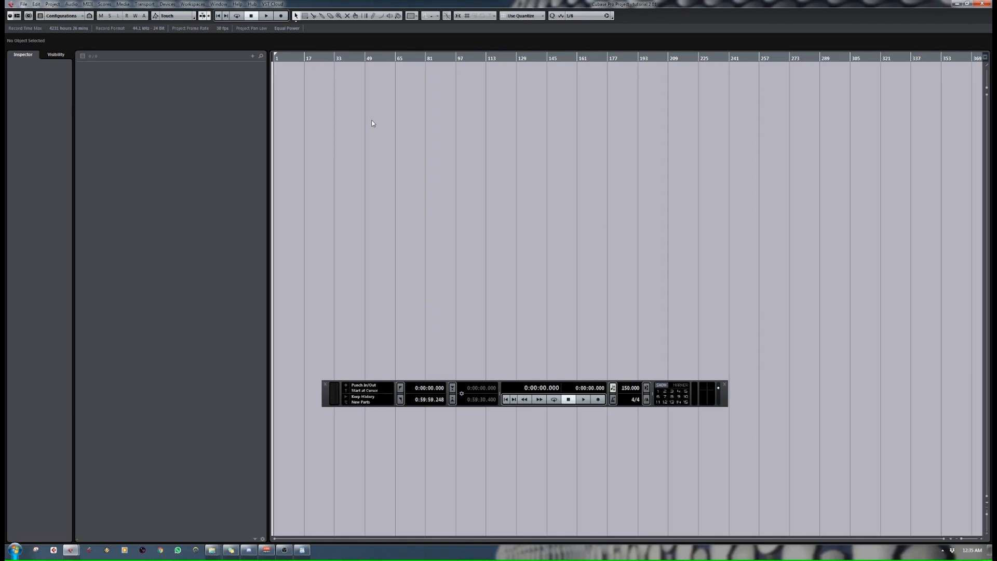
# Add one stereo audio track to the project.
pyautogui.rightClick(188, 77)
pyautogui.rightClick(143, 82)
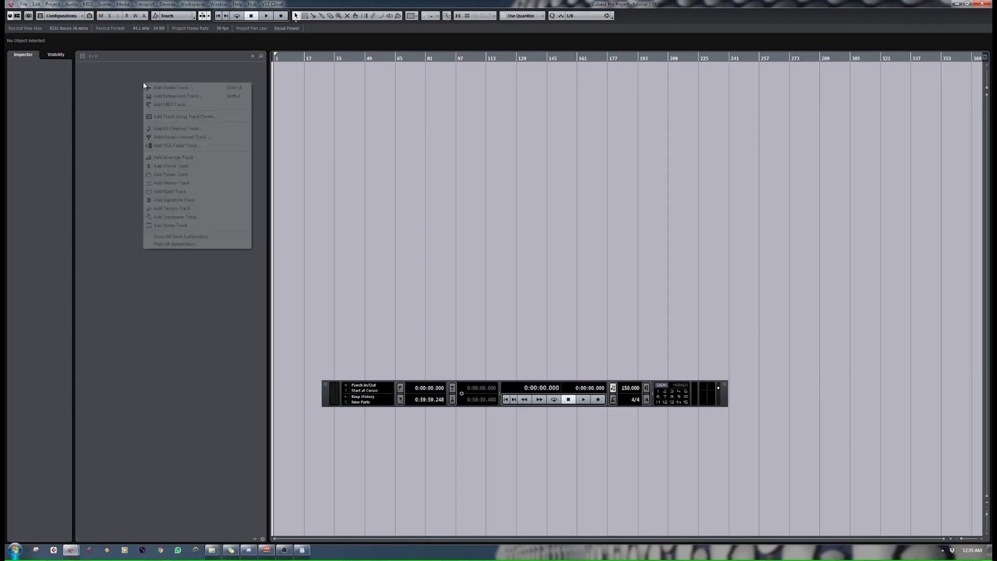
pyautogui.click(182, 88)
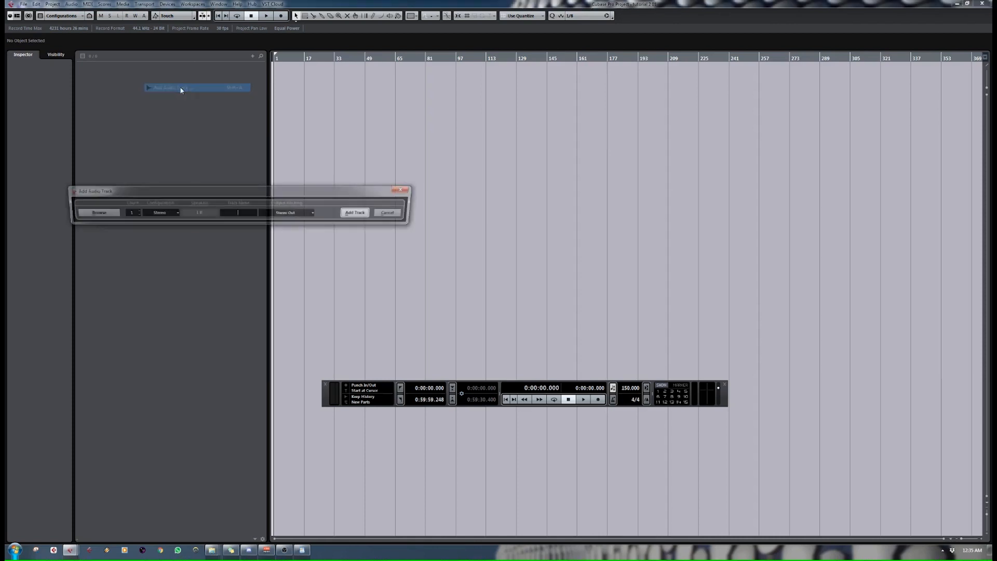
pyautogui.moveTo(181, 192); pyautogui.dragTo(271, 183)
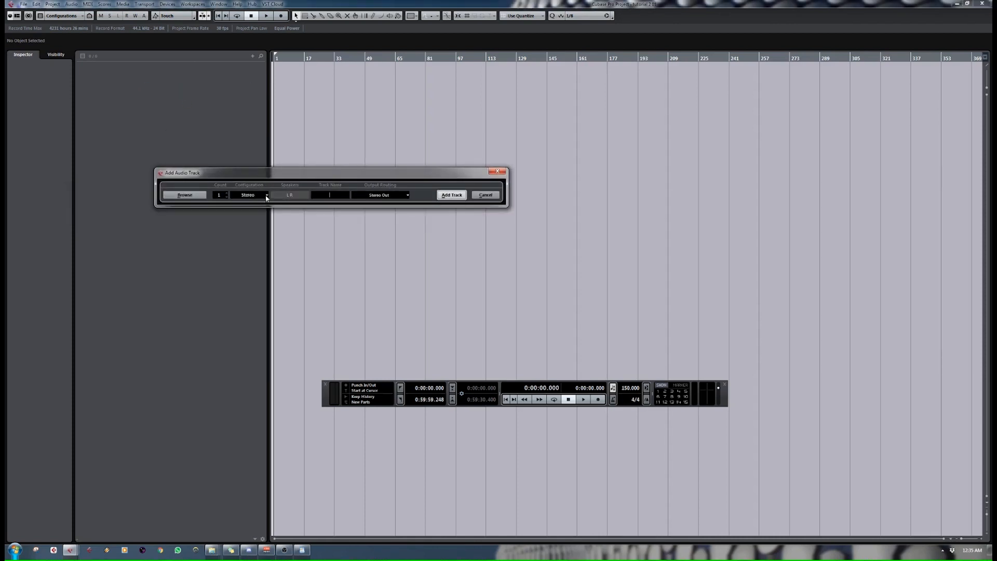
pyautogui.click(266, 197)
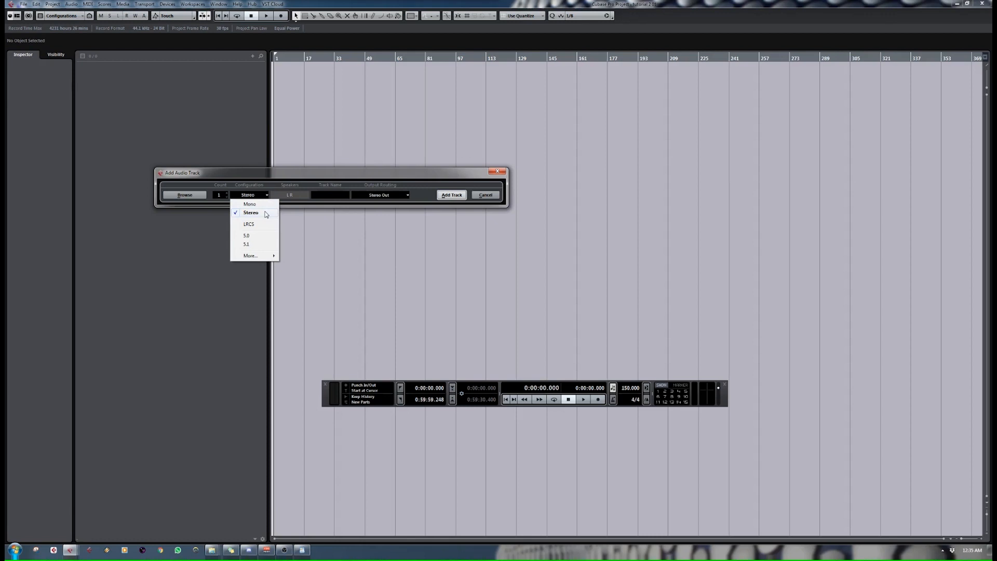
pyautogui.click(266, 214)
pyautogui.click(450, 193)
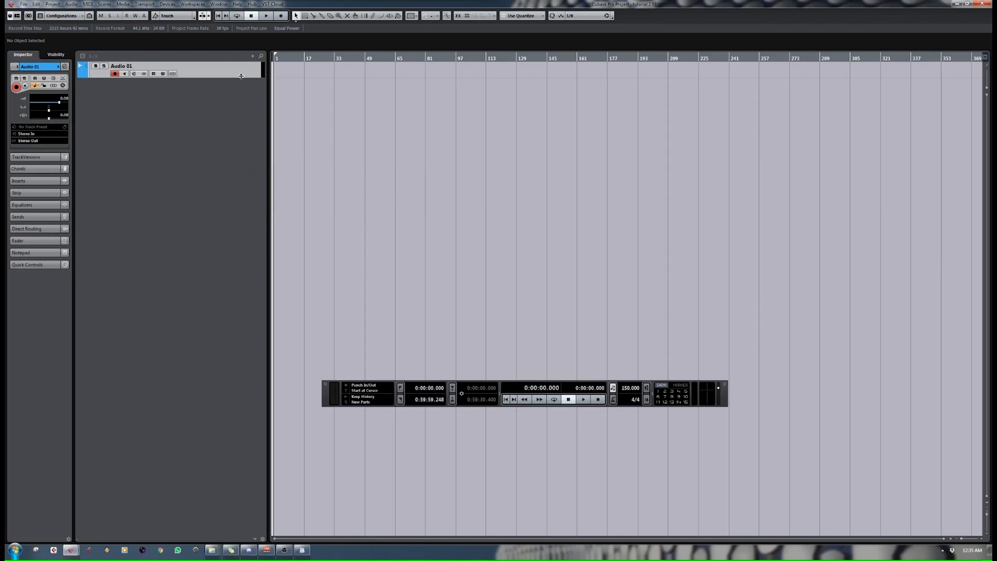
# Increase the height of the Audio 01 track, and view its channel in the mixer before returning to the project.
pyautogui.moveTo(241, 76); pyautogui.dragTo(241, 132)
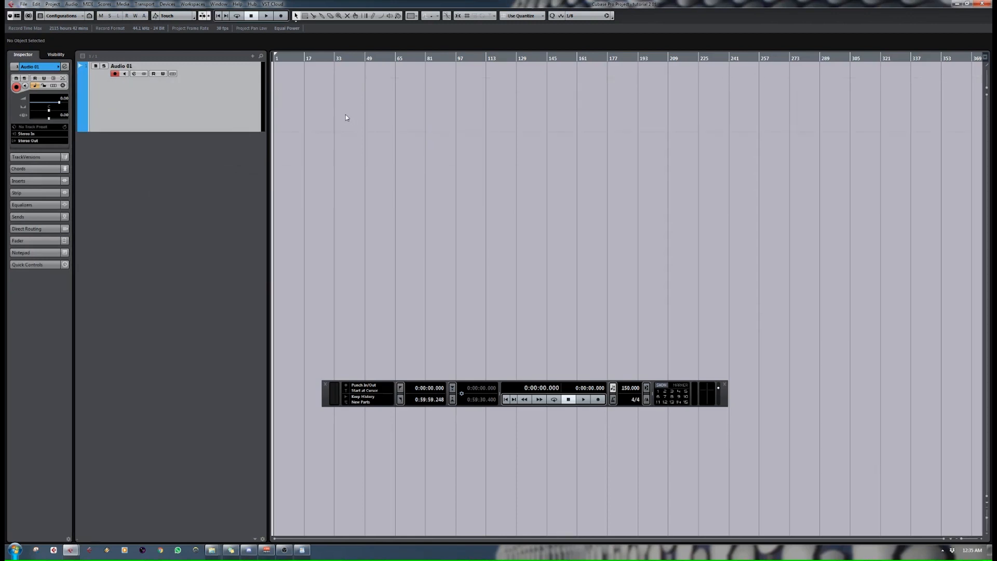
pyautogui.press('F3')
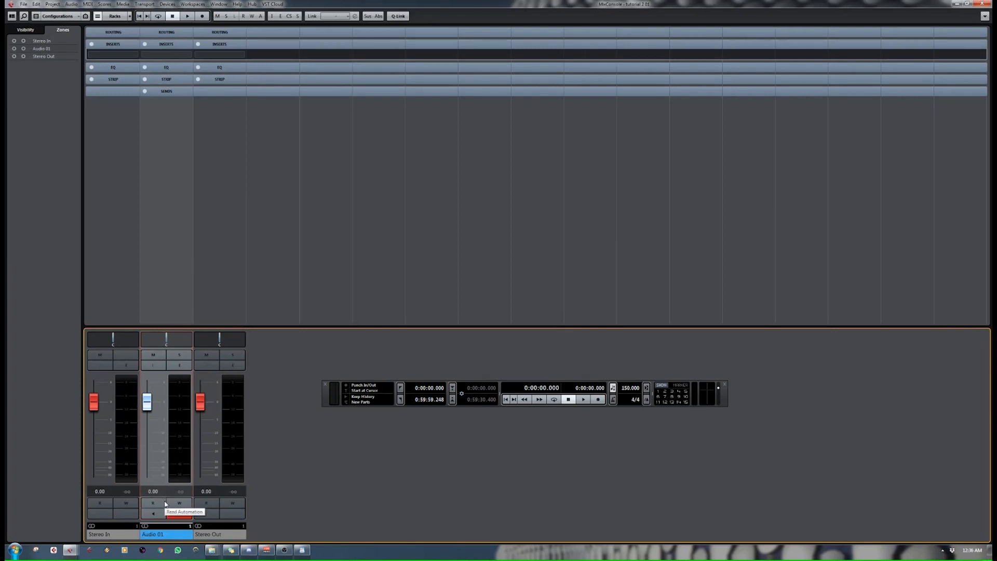
pyautogui.press('F3')
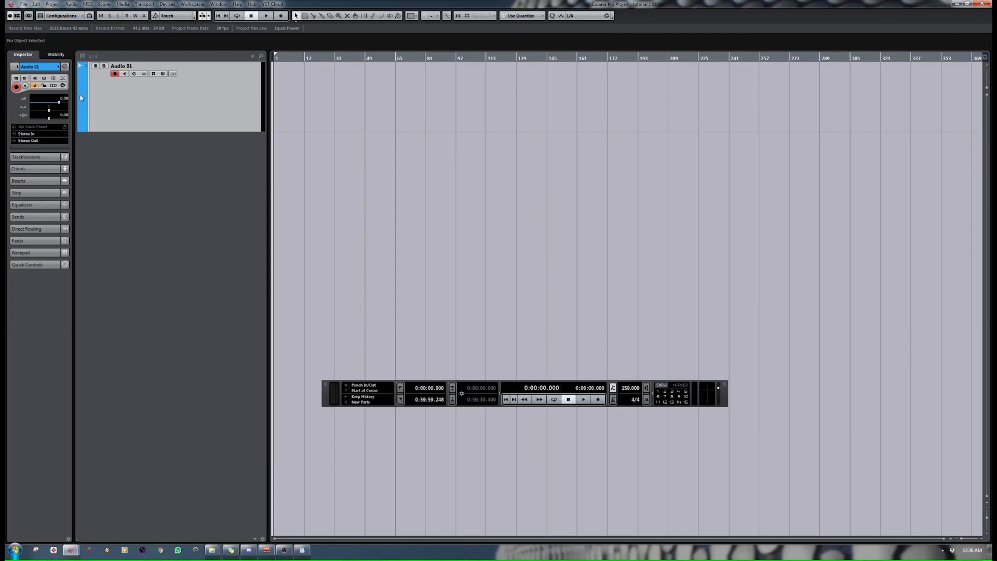
# Start an audio file import and audition several kick samples in the Kicks folder.
pyautogui.click(29, 4)
pyautogui.moveTo(47, 121)
pyautogui.click(183, 117)
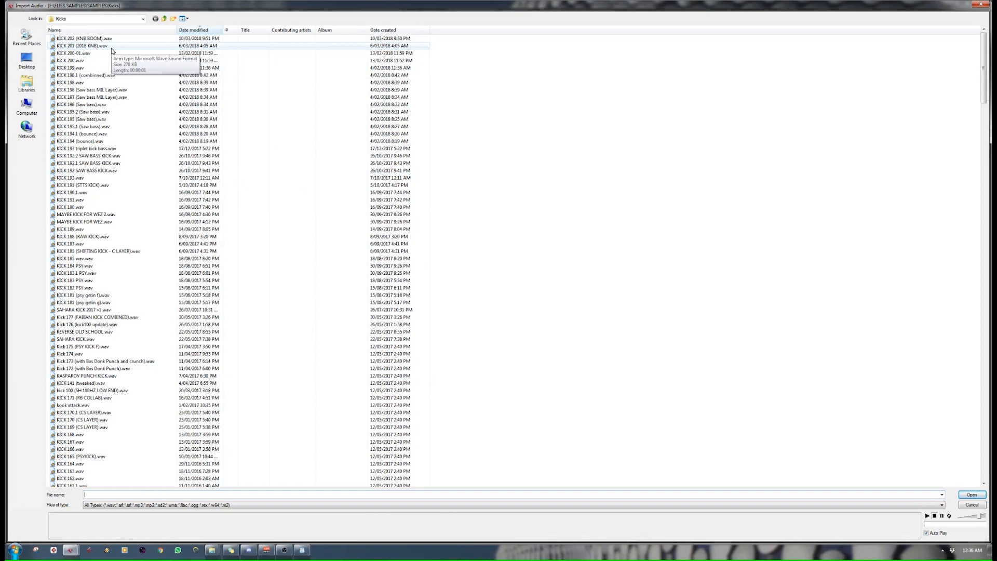
pyautogui.click(100, 39)
pyautogui.click(100, 46)
pyautogui.click(94, 53)
pyautogui.click(87, 61)
pyautogui.click(84, 68)
pyautogui.click(93, 76)
pyautogui.click(96, 90)
pyautogui.click(94, 48)
pyautogui.click(92, 54)
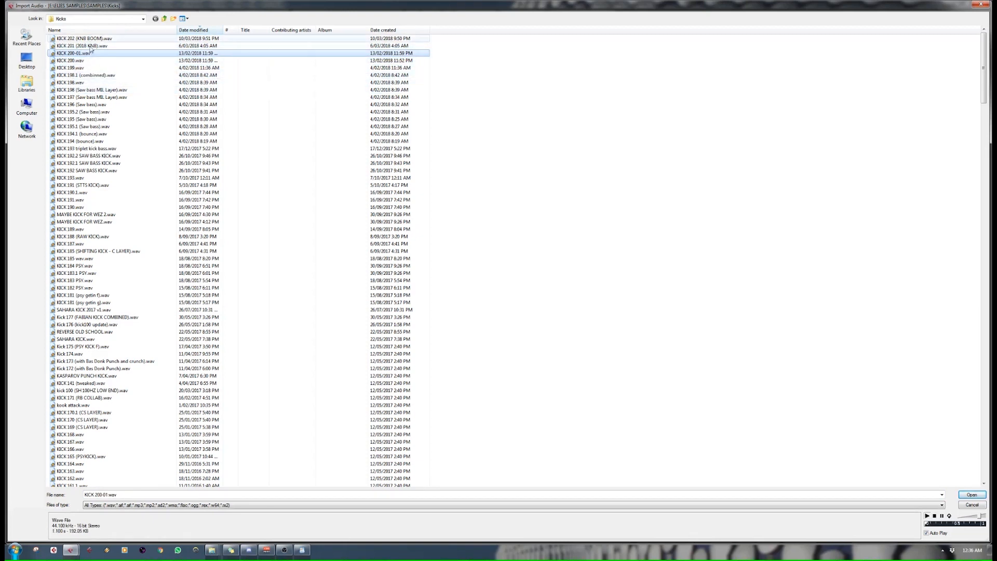
pyautogui.click(91, 39)
pyautogui.click(85, 83)
pyautogui.click(88, 91)
pyautogui.click(89, 98)
pyautogui.click(90, 105)
pyautogui.click(90, 112)
pyautogui.click(90, 120)
# Import KICK 196 (Saw bass).wav at the start of the Audio 01 track.
pyautogui.click(94, 105)
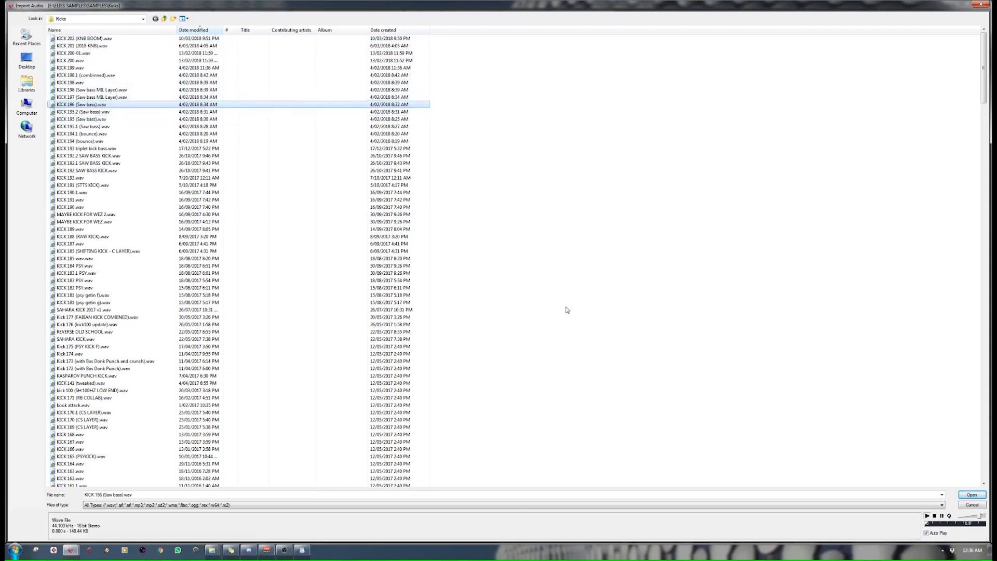
pyautogui.click(979, 495)
pyautogui.click(520, 322)
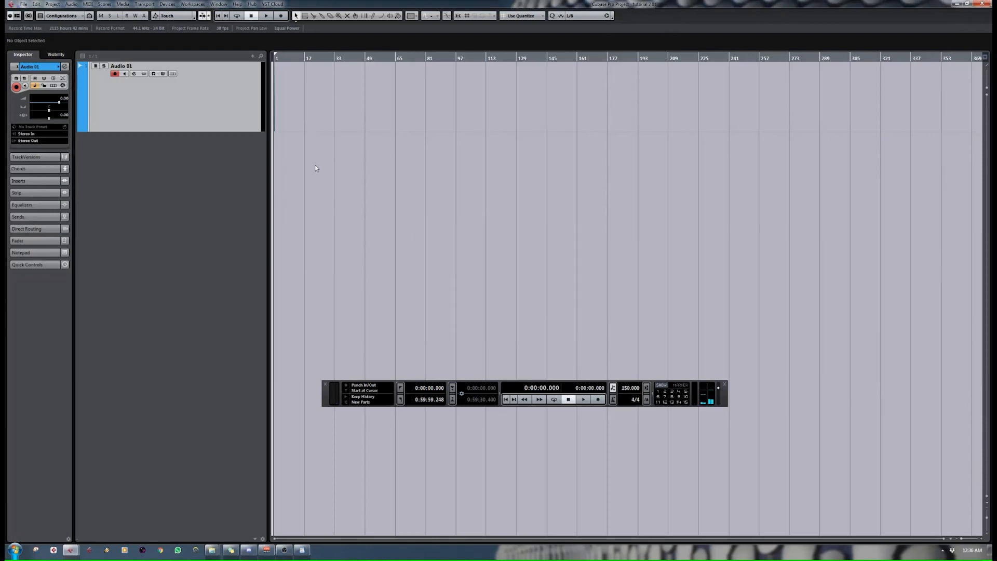
# Enlarge the Audio 01 track further and examine the imported kick's waveform up close.
pyautogui.moveTo(287, 56); pyautogui.dragTo(441, 148)
pyautogui.click(304, 86)
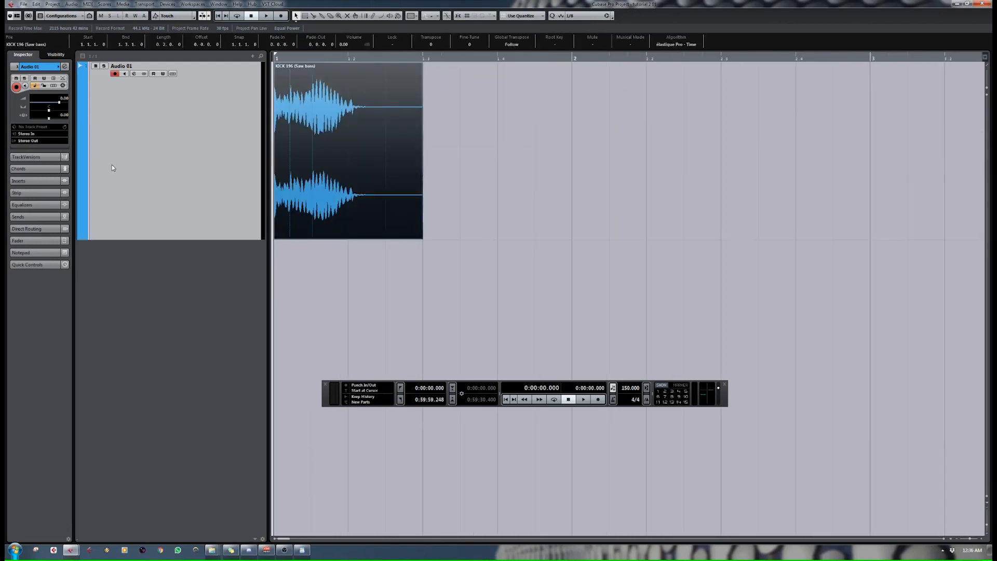
pyautogui.press('n')
pyautogui.press('Return')
pyautogui.moveTo(319, 58); pyautogui.dragTo(162, 86)
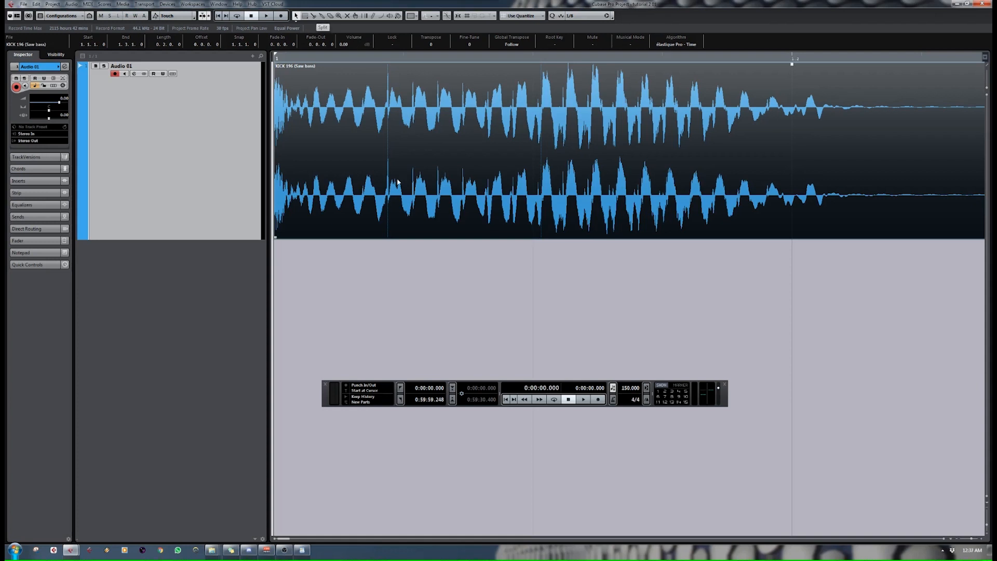
pyautogui.moveTo(972, 540); pyautogui.dragTo(971, 545)
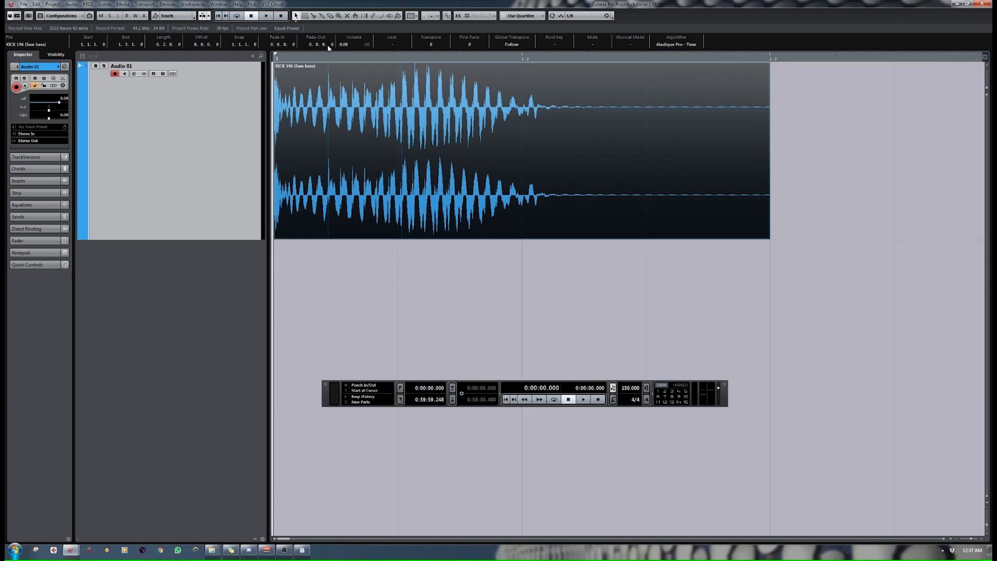
# Try moving the kick event along the timeline in Normal Sizing mode, and return it to the start of bar 1.
pyautogui.click(298, 17)
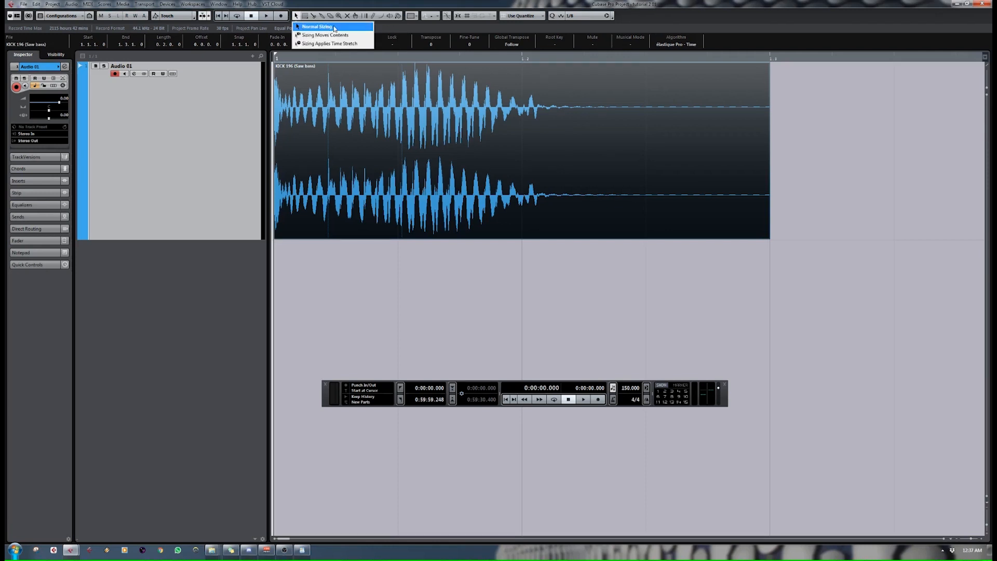
pyautogui.click(319, 26)
pyautogui.moveTo(359, 126); pyautogui.dragTo(561, 111)
pyautogui.moveTo(565, 110); pyautogui.dragTo(384, 112)
pyautogui.moveTo(540, 116); pyautogui.dragTo(387, 115)
# Try extending the kick event's end with Sizing Moves Contents.
pyautogui.click(298, 18)
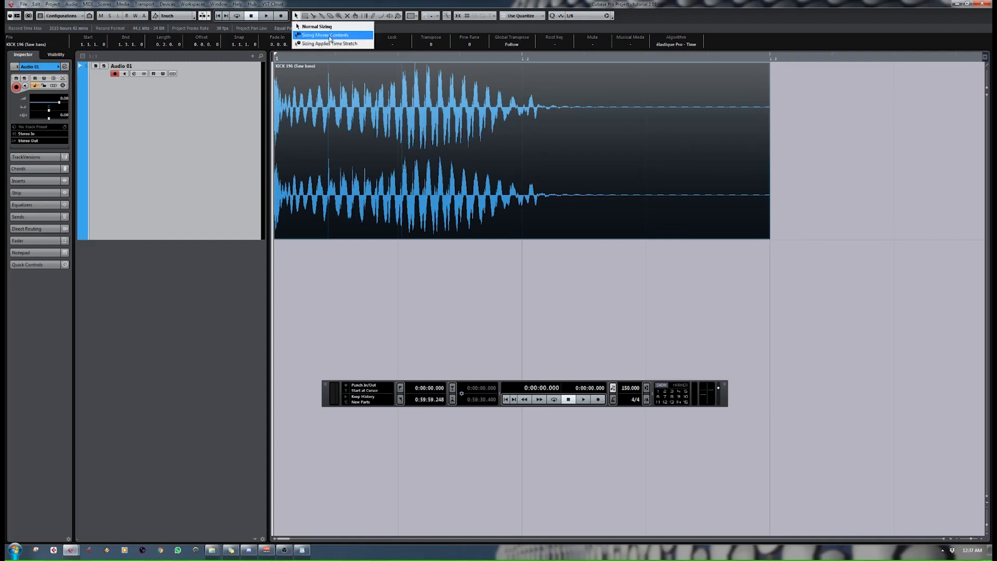
pyautogui.click(329, 35)
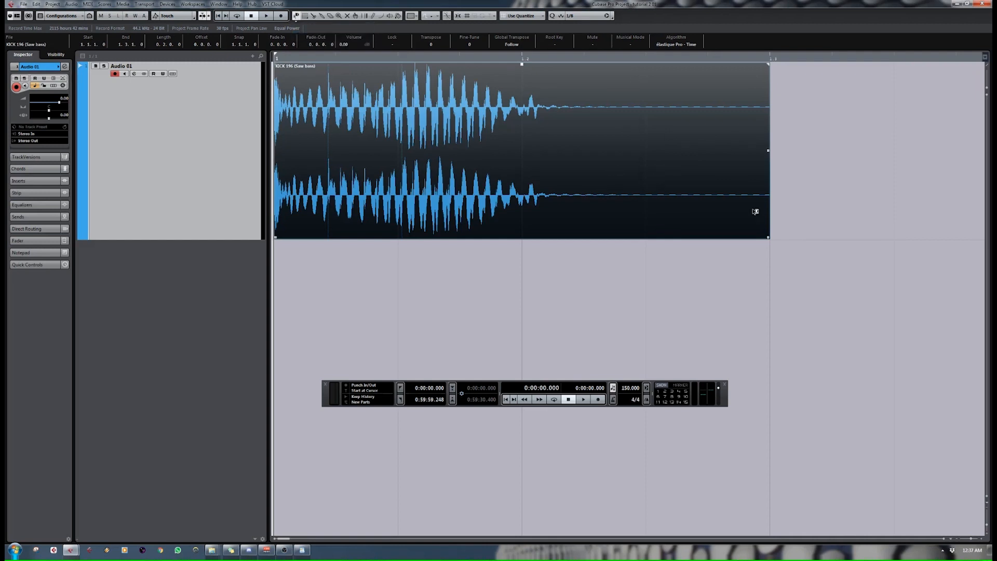
pyautogui.moveTo(769, 238); pyautogui.dragTo(807, 223)
# Stretch and then compress the kick event with Sizing Applies Time Stretch, undoing each change.
pyautogui.click(298, 17)
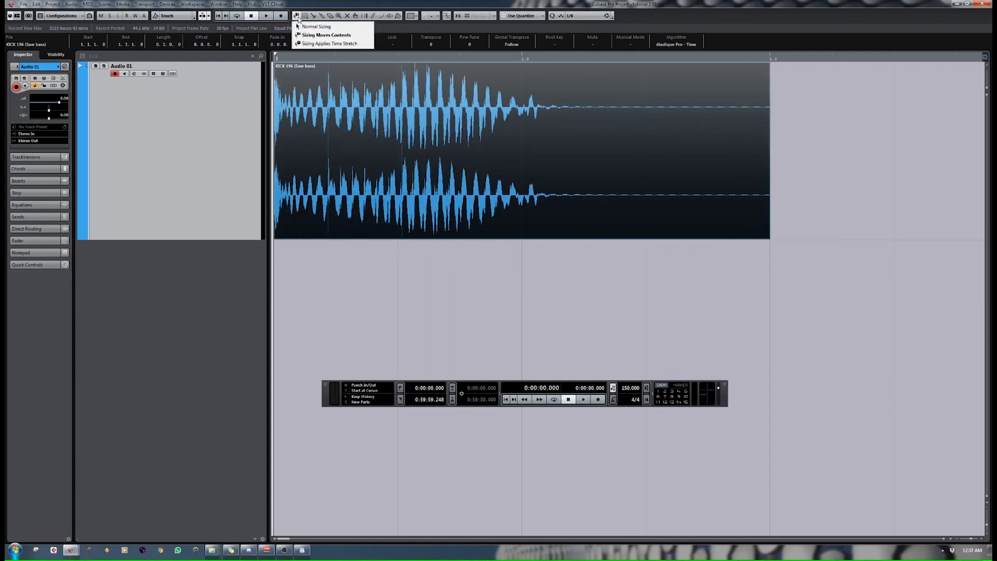
pyautogui.click(317, 43)
pyautogui.moveTo(773, 236); pyautogui.dragTo(958, 244)
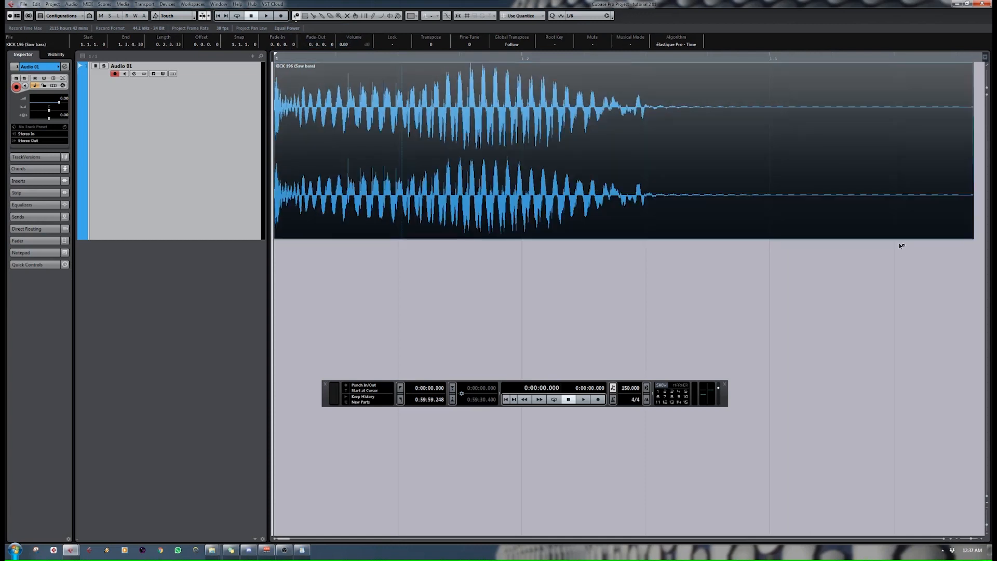
pyautogui.hotkey('ctrl', 'z')
pyautogui.moveTo(769, 238); pyautogui.dragTo(494, 225)
pyautogui.hotkey('ctrl', 'z')
# Select a range covering the whole kick event and the empty space around it with the Range Selection tool.
pyautogui.press('1')
pyautogui.press('2')
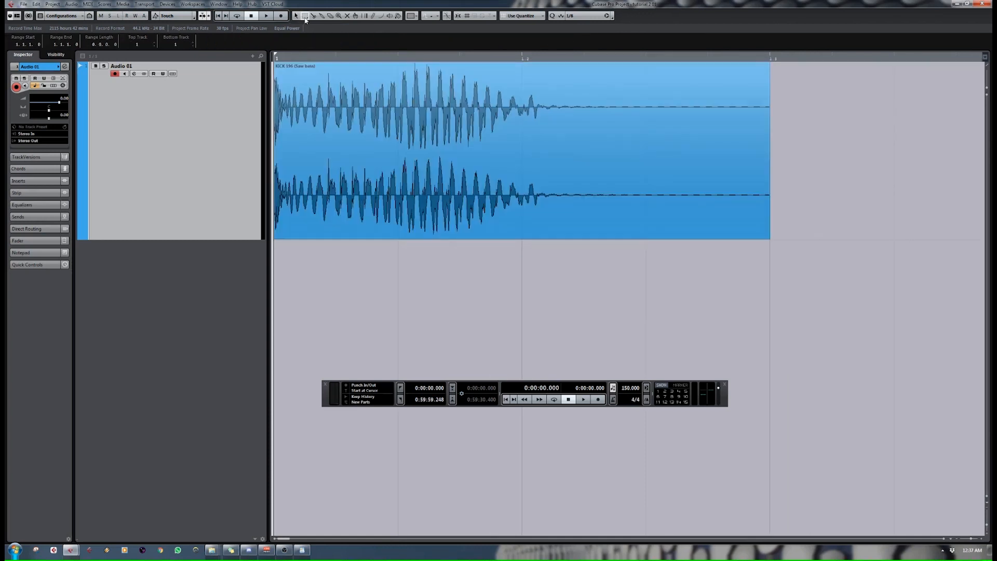
pyautogui.moveTo(860, 65); pyautogui.dragTo(275, 465)
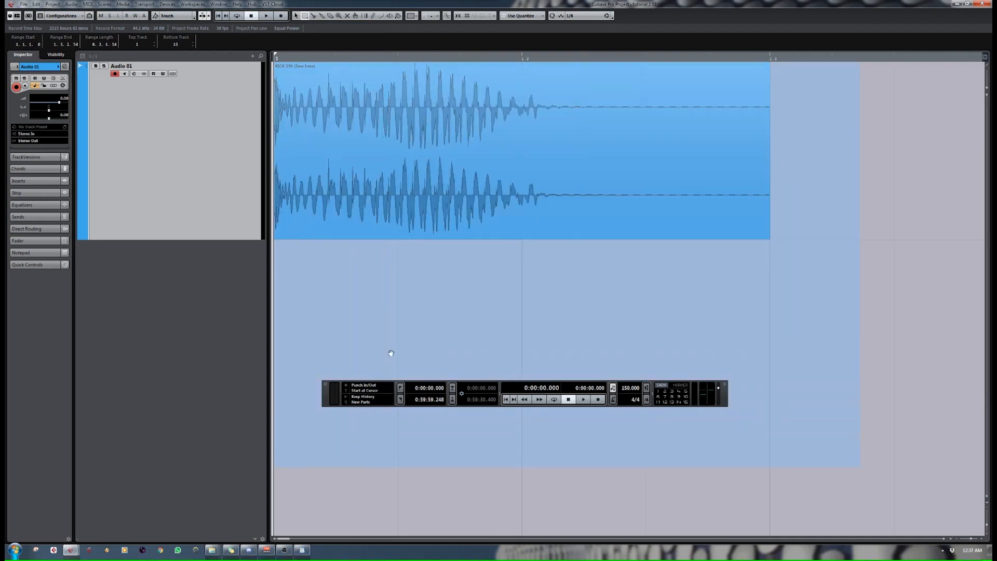
# Return to the Object Selection tool in Normal Sizing mode and draw a selection box around the kick event.
pyautogui.press('1')
pyautogui.click(298, 17)
pyautogui.click(317, 26)
pyautogui.moveTo(850, 120)
pyautogui.mouseDown()
pyautogui.moveTo(524, 382)
pyautogui.moveTo(328, 366)
pyautogui.moveTo(125, 431)
pyautogui.mouseUp()
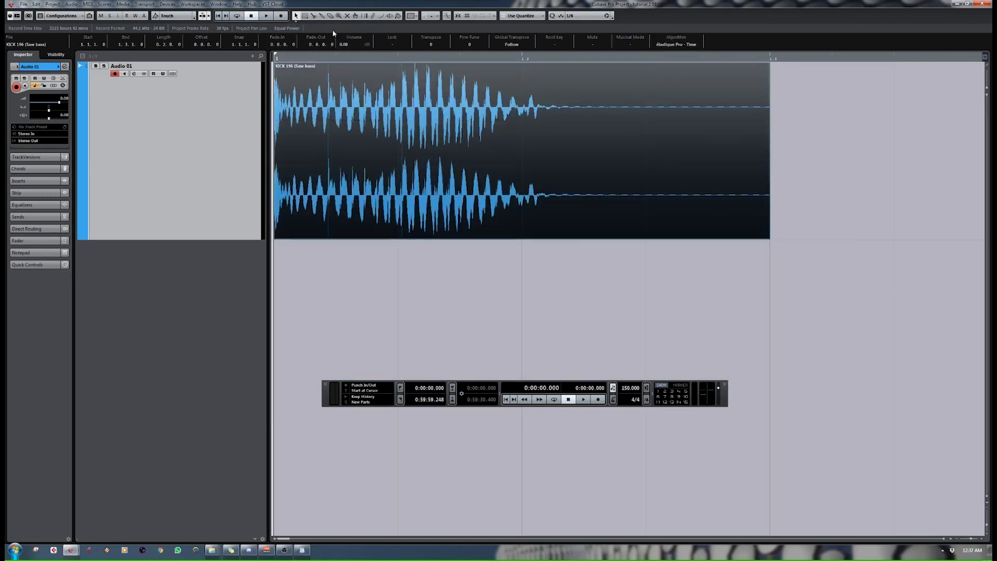
# Delete the later part of the kick event using a range selection, undo the deletion, and clear the range.
pyautogui.click(305, 16)
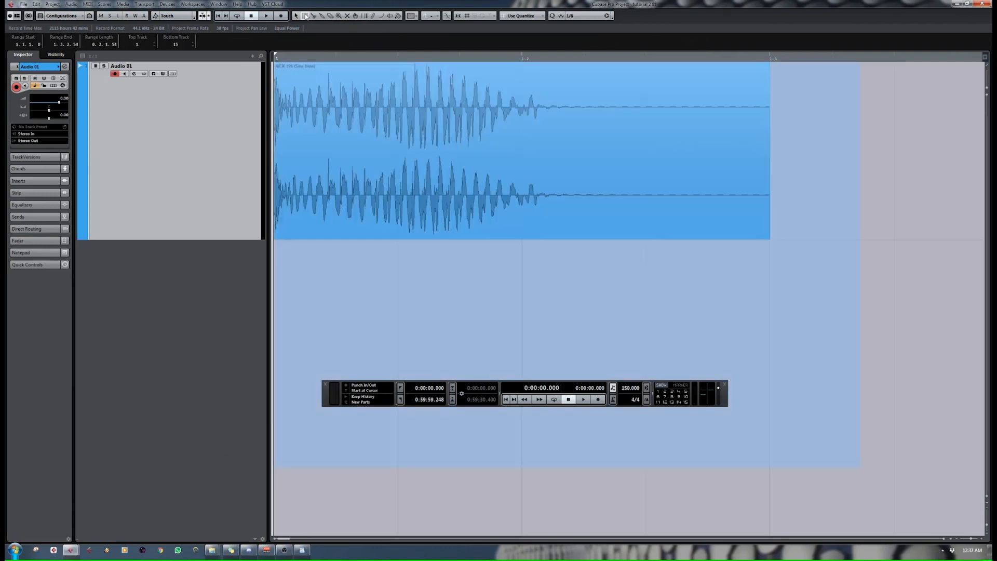
pyautogui.moveTo(876, 107); pyautogui.dragTo(855, 106)
pyautogui.moveTo(871, 109)
pyautogui.mouseDown()
pyautogui.moveTo(363, 328)
pyautogui.moveTo(379, 249)
pyautogui.mouseUp()
pyautogui.moveTo(835, 161)
pyautogui.mouseDown()
pyautogui.moveTo(711, 249)
pyautogui.moveTo(367, 348)
pyautogui.mouseUp()
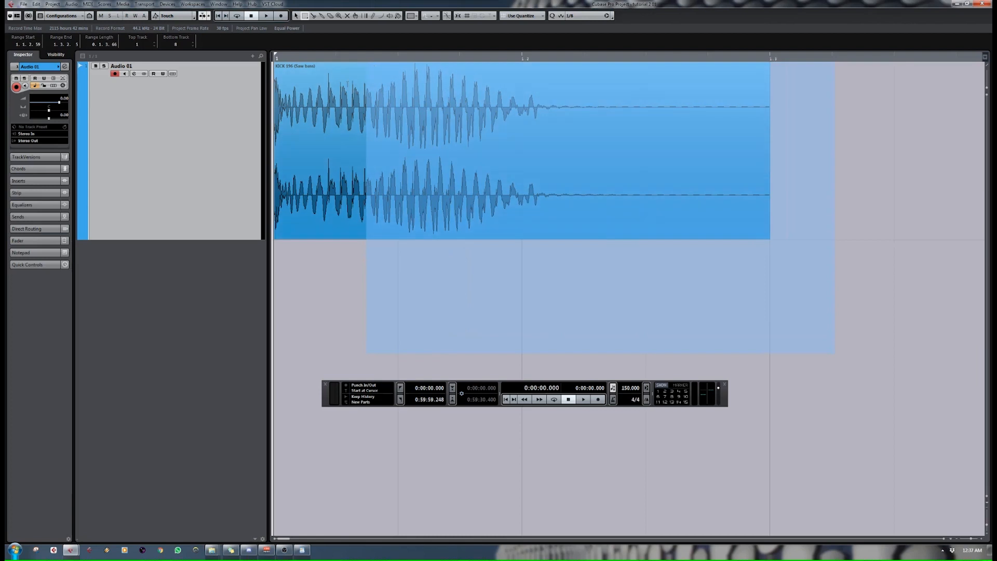
pyautogui.press('Delete')
pyautogui.moveTo(401, 107); pyautogui.dragTo(273, 163)
pyautogui.hotkey('ctrl', 'z')
pyautogui.click(308, 281)
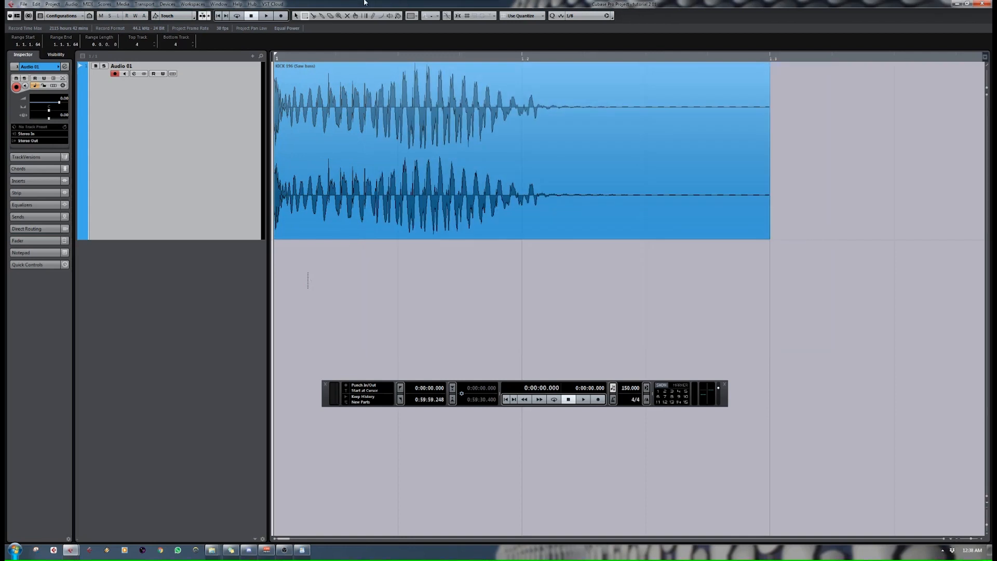
# Split the kick event just after 1.1.3 and move its later part to beat 1.2.
pyautogui.click(296, 16)
pyautogui.click(296, 16)
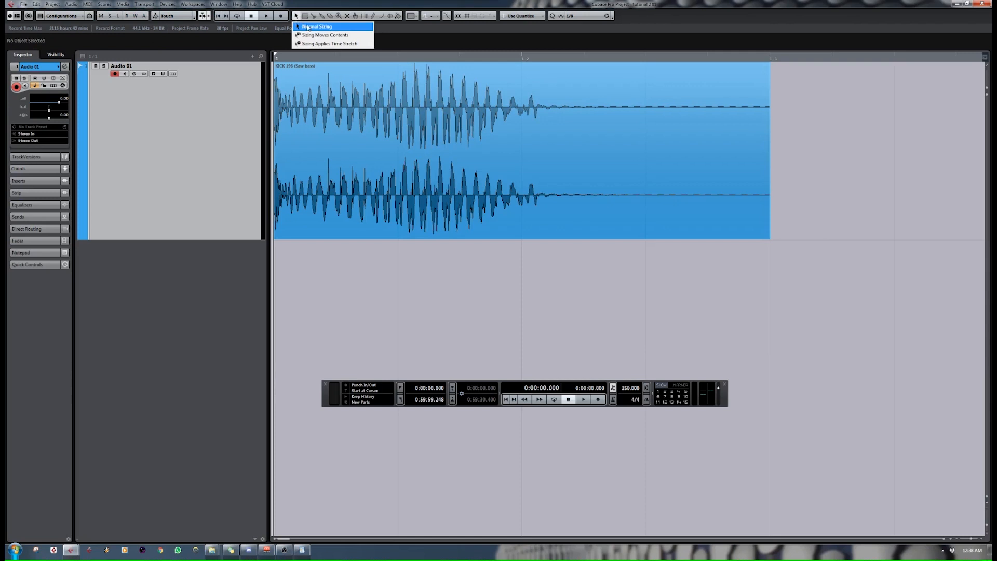
pyautogui.click(308, 27)
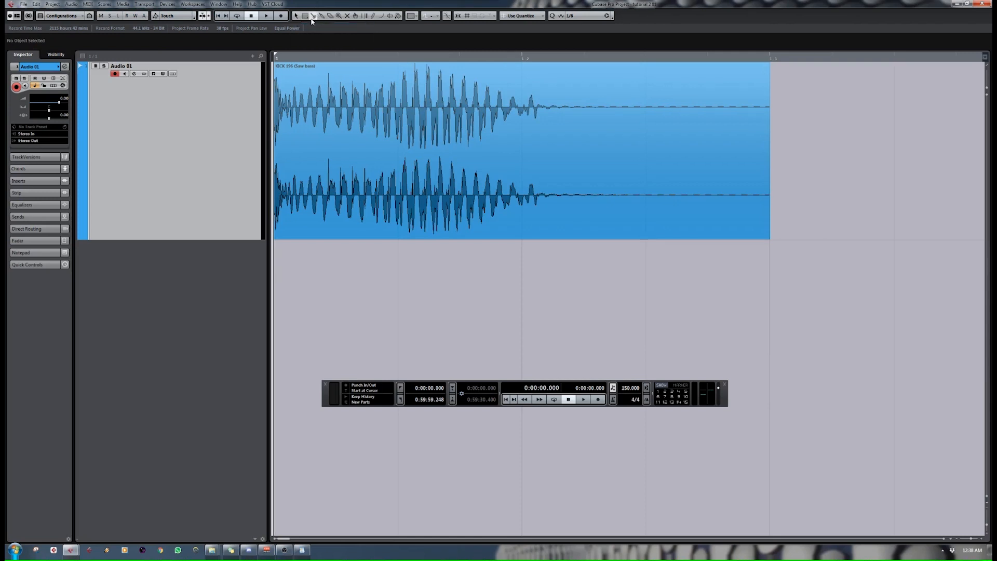
pyautogui.click(409, 122)
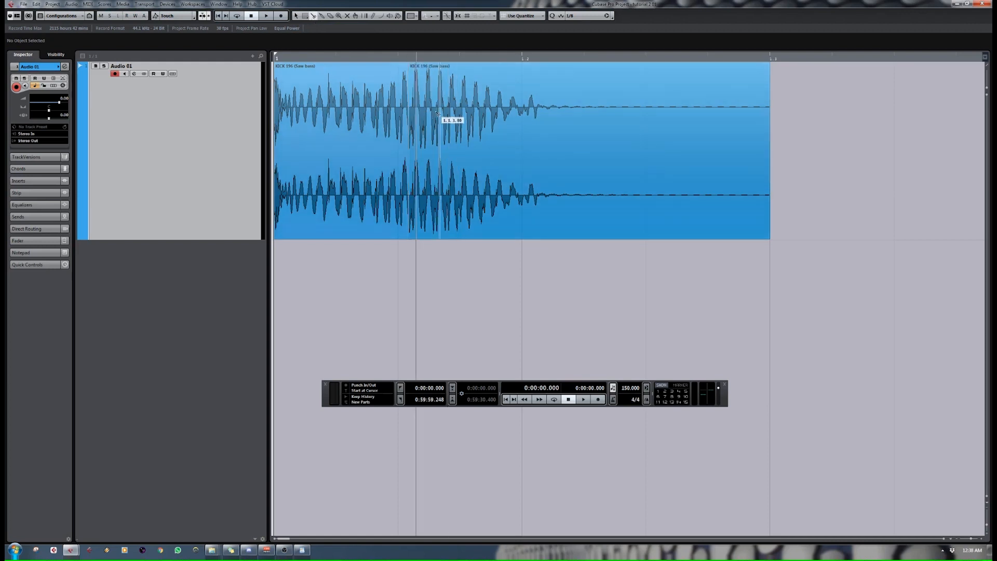
pyautogui.press('1')
pyautogui.moveTo(445, 111); pyautogui.dragTo(546, 100)
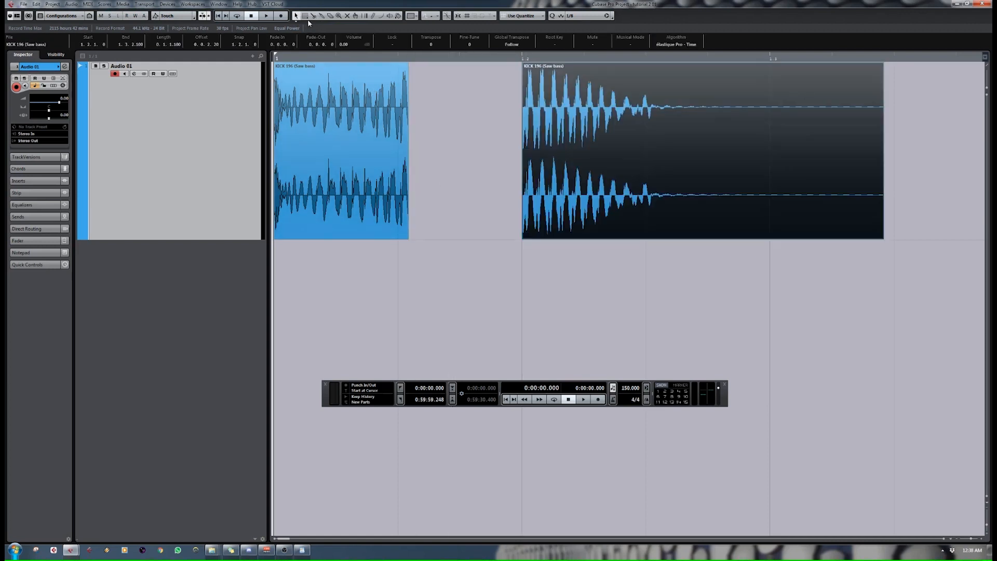
# Move the later kick piece back to about 1.1.4.20 and split it again just before beat 1.2.
pyautogui.click(313, 16)
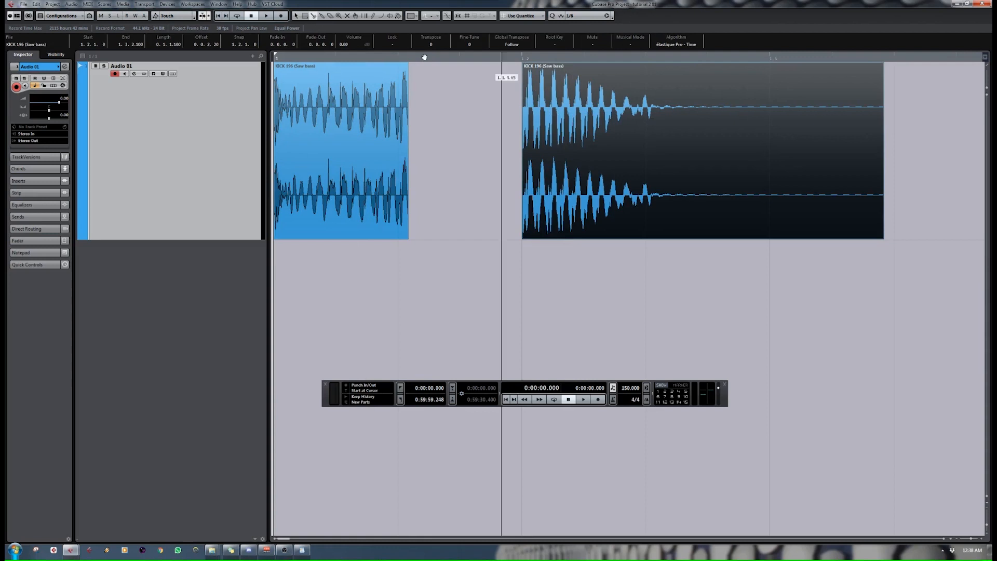
pyautogui.click(300, 17)
pyautogui.moveTo(546, 84); pyautogui.dragTo(495, 83)
pyautogui.click(313, 15)
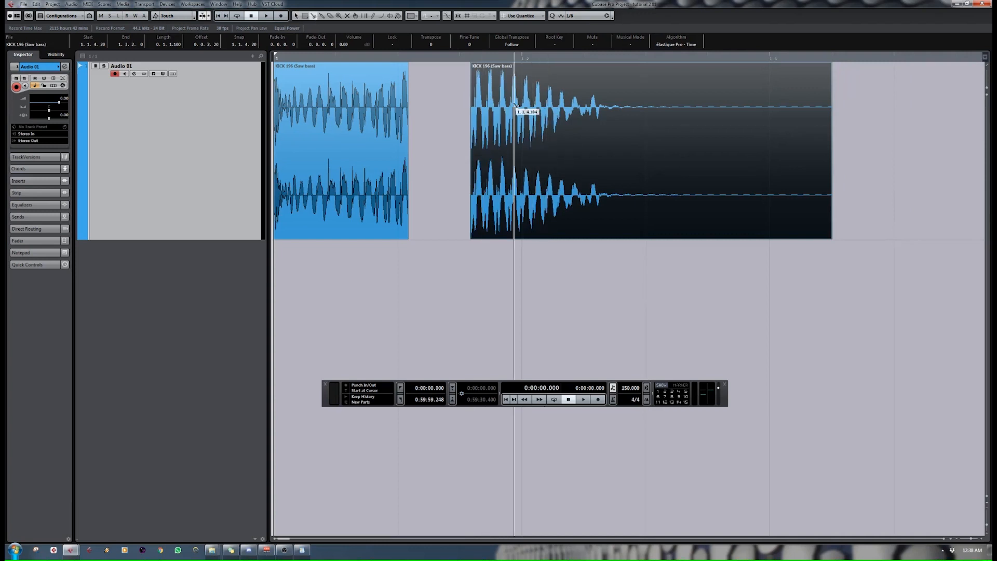
pyautogui.click(520, 88)
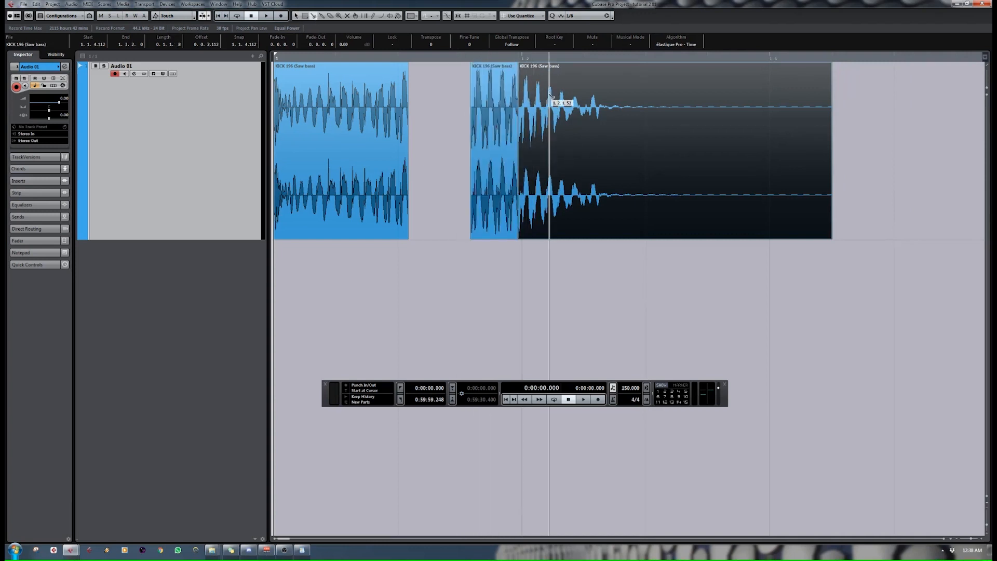
# Split the last kick piece at about 1.2.1.35 and move its later part to about 1.2.2.112.
pyautogui.click(542, 100)
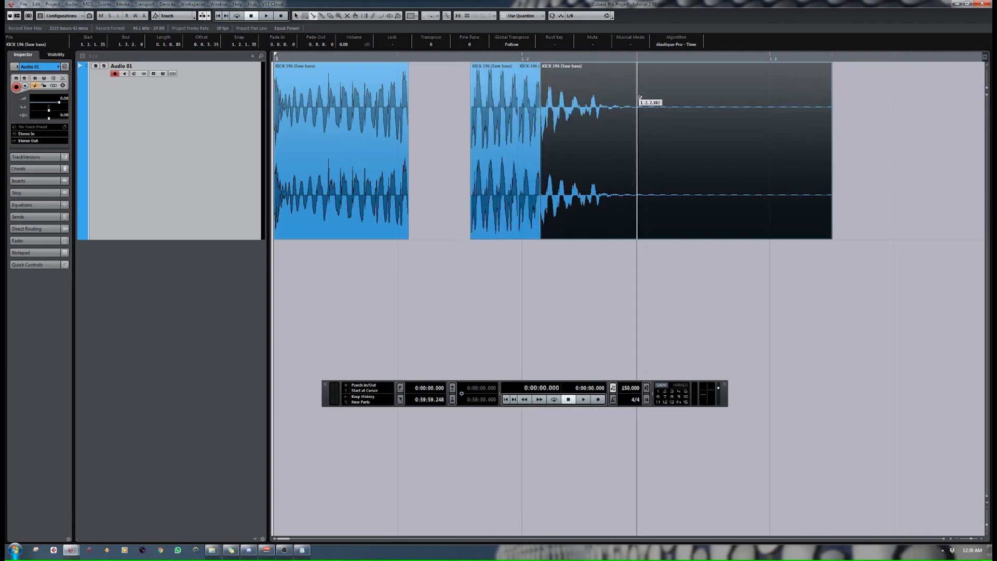
pyautogui.click(296, 16)
pyautogui.moveTo(551, 79); pyautogui.dragTo(653, 79)
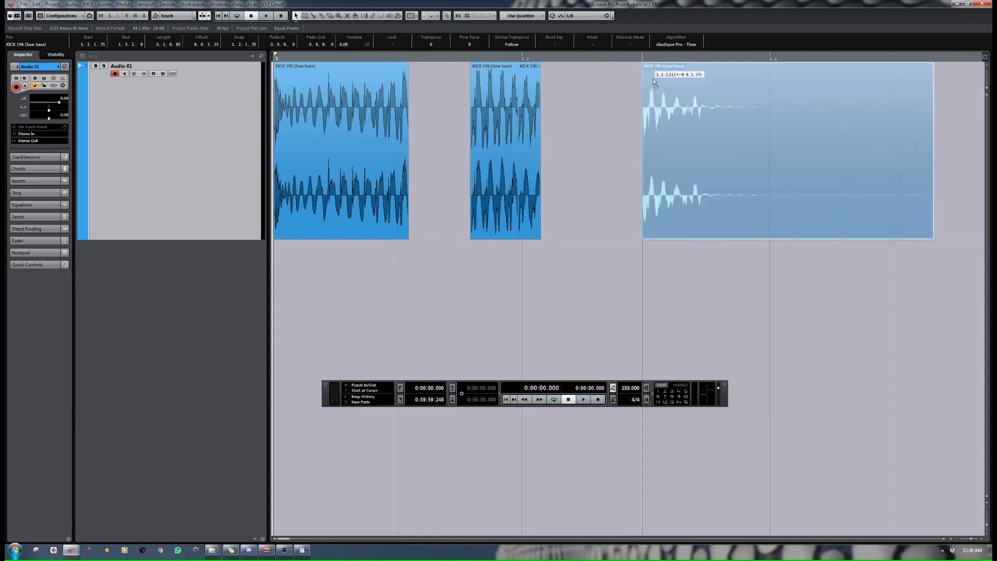
# Delete all the split kick pieces except the first one at the project start.
pyautogui.click(538, 88)
pyautogui.click(530, 82)
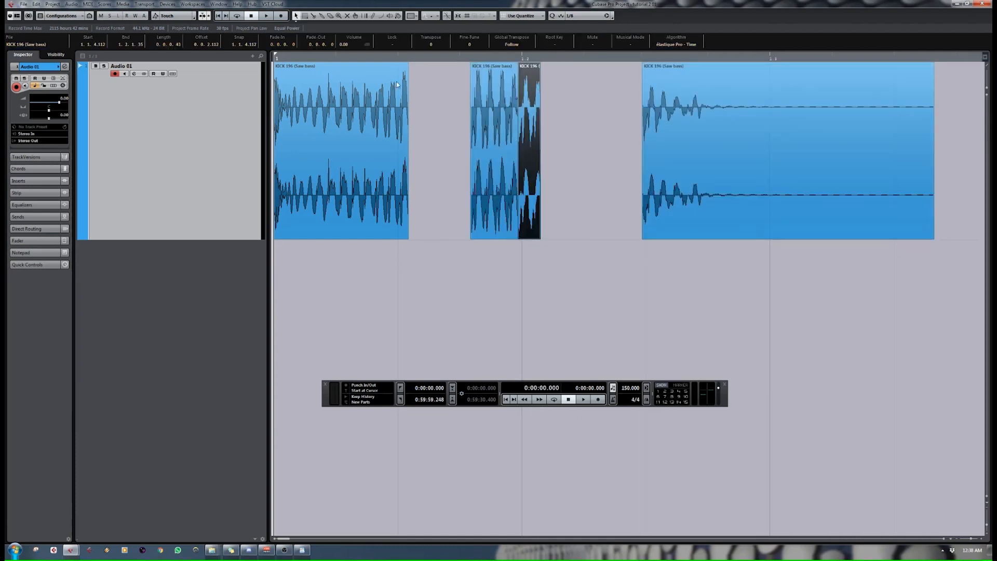
pyautogui.click(297, 16)
pyautogui.click(317, 26)
pyautogui.press('Delete')
pyautogui.press('Delete')
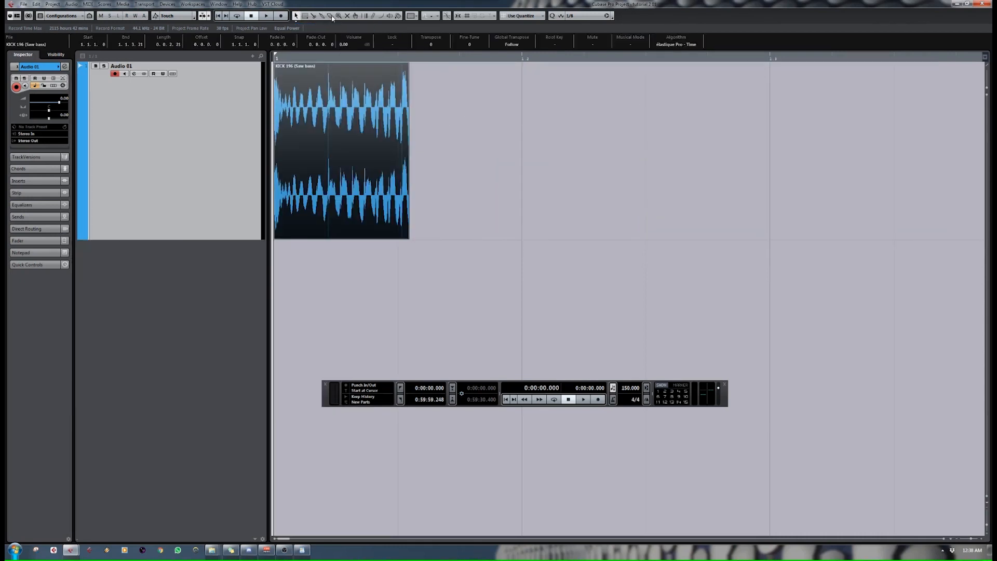
# Remove the remaining kick event with the Erase tool and undo the removal.
pyautogui.click(332, 16)
pyautogui.click(339, 78)
pyautogui.hotkey('ctrl', 'z')
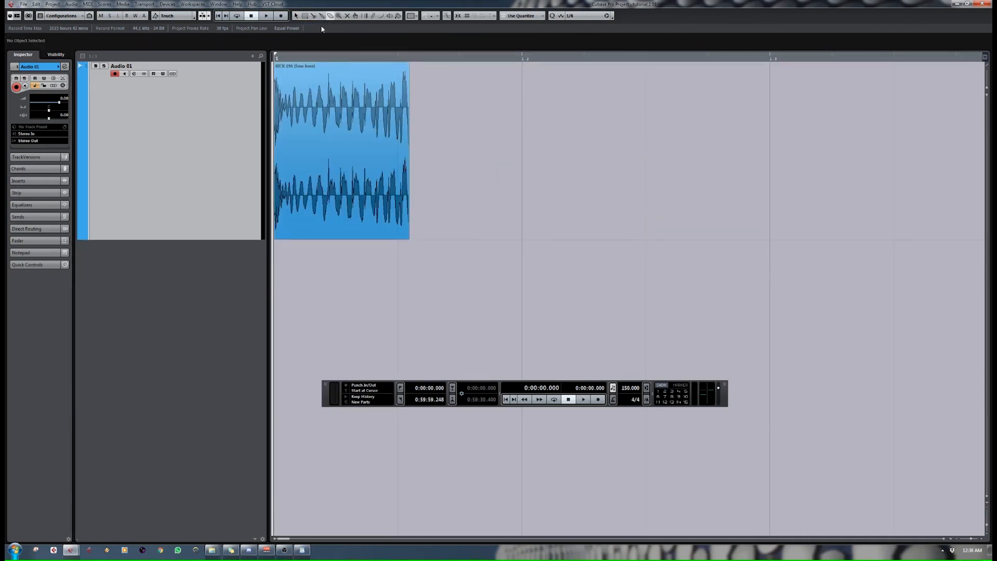
# Extend the end of the remaining kick event to beat 1.2 with the Object Selection tool.
pyautogui.click(296, 16)
pyautogui.click(322, 16)
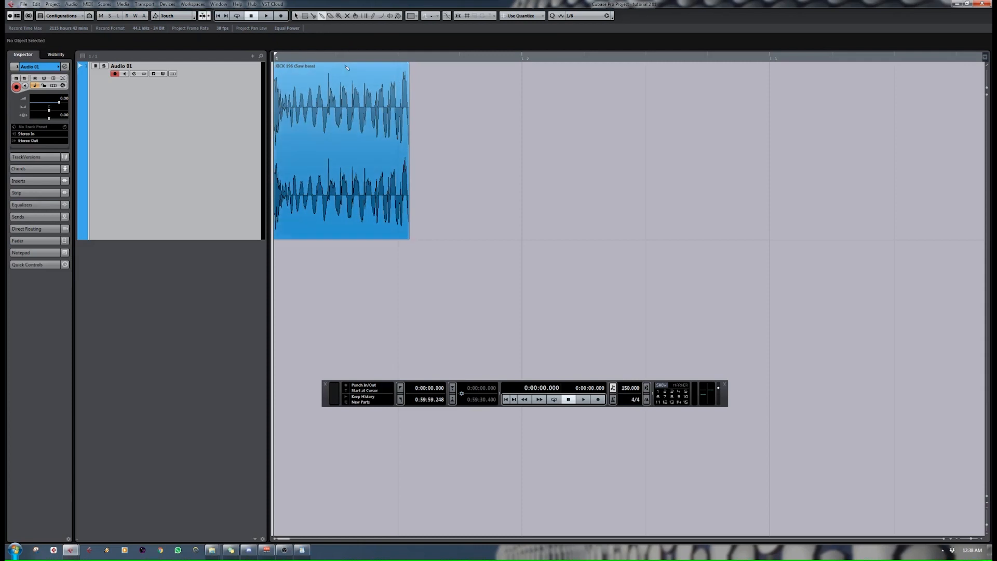
pyautogui.click(294, 15)
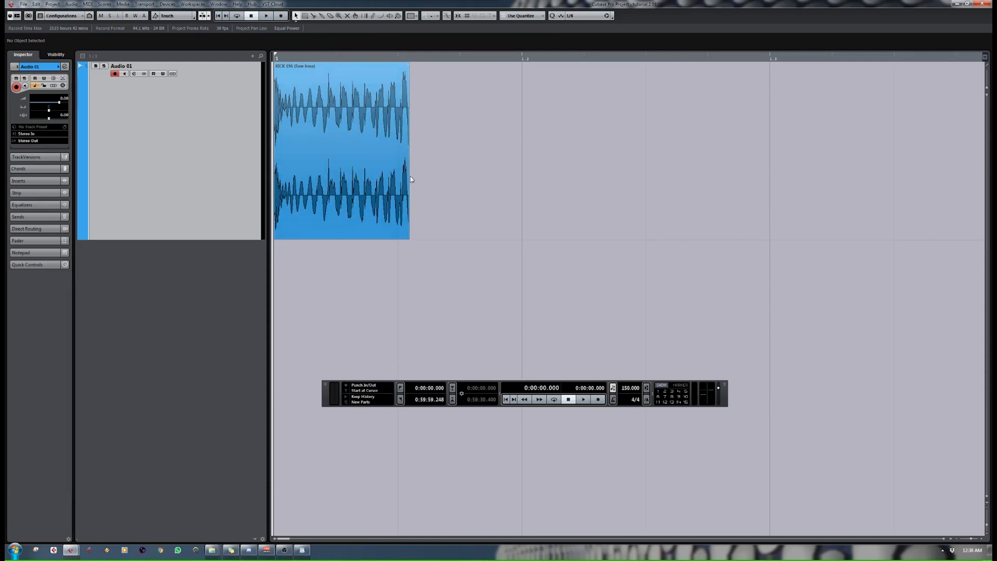
pyautogui.moveTo(409, 237); pyautogui.dragTo(522, 208)
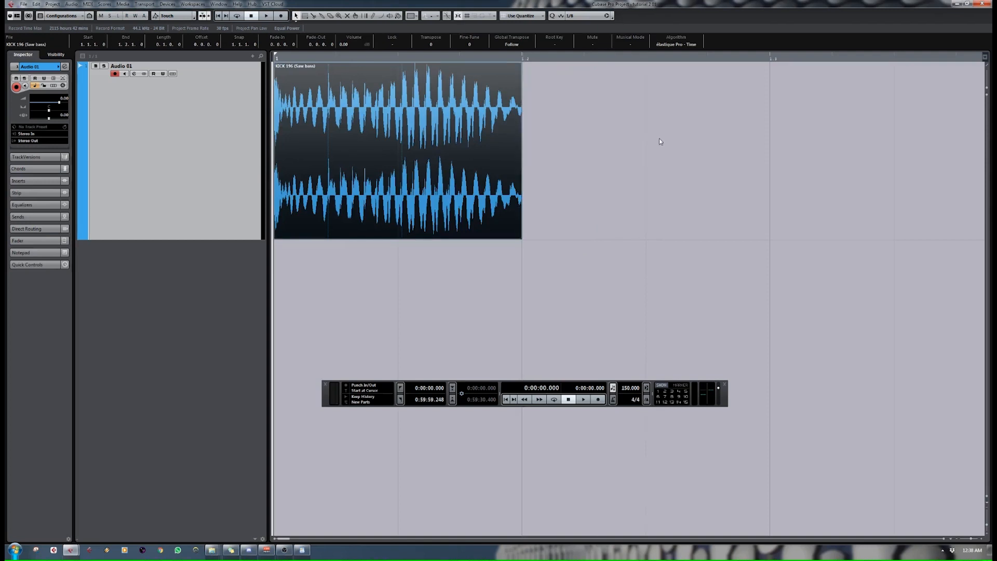
# Duplicate the one-beat kick event repeatedly, including copies of a pair, until the copies reach the middle of bar 5.
pyautogui.hotkey('ctrl', 'd')
pyautogui.moveTo(972, 539); pyautogui.dragTo(968, 539)
pyautogui.moveTo(563, 129); pyautogui.dragTo(310, 95)
pyautogui.hotkey('ctrl', 'd')
pyautogui.hotkey('ctrl', 'd')
pyautogui.hotkey('ctrl', 'd')
pyautogui.hotkey('ctrl', 'd')
pyautogui.hotkey('ctrl', 'd')
pyautogui.moveTo(970, 539); pyautogui.dragTo(968, 538)
pyautogui.hotkey('ctrl', 'd')
pyautogui.hotkey('ctrl', 'd')
pyautogui.hotkey('ctrl', 'd')
pyautogui.press('g')
pyautogui.press('c')
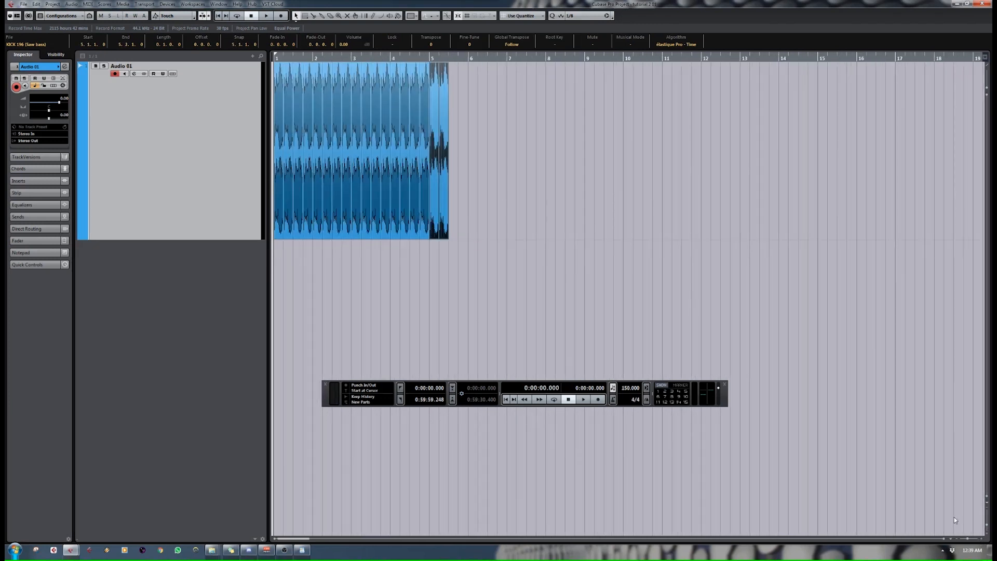
# Duplicate the last pair of kicks up to bar 7 and duplicate the whole row to reach bar 13.
pyautogui.hotkey('ctrl', 'd')
pyautogui.hotkey('ctrl', 'd')
pyautogui.hotkey('ctrl', 'd')
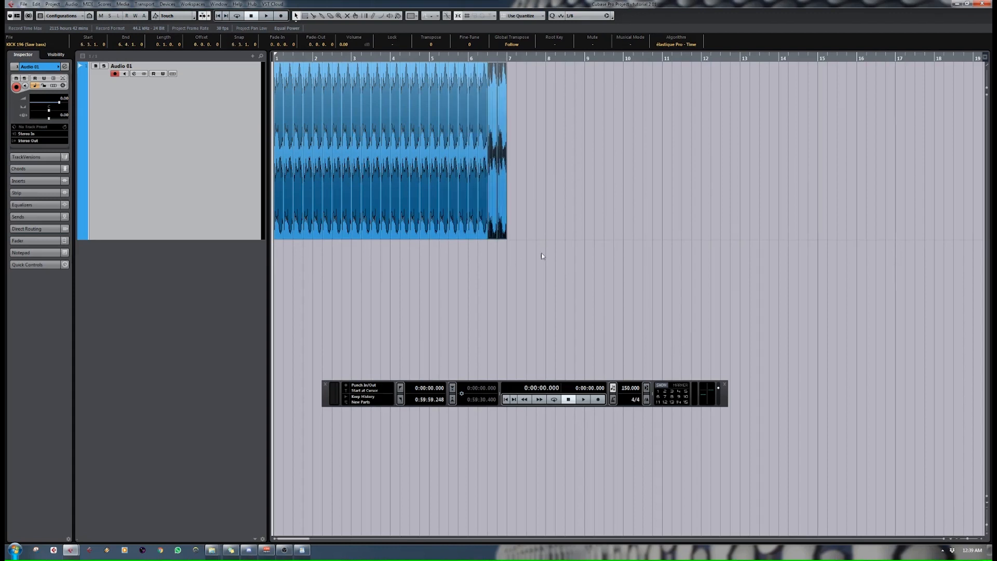
pyautogui.hotkey('ctrl', 'a')
pyautogui.hotkey('ctrl', 'd')
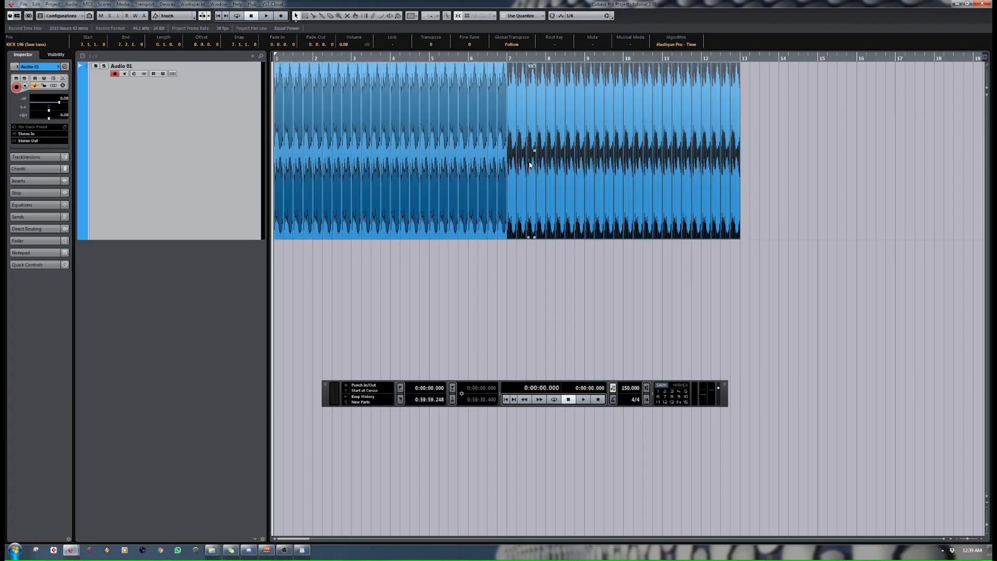
# Glue the kick events one after another from the start of the track up to beat 3.4.
pyautogui.moveTo(897, 101); pyautogui.dragTo(6, 221)
pyautogui.click(321, 17)
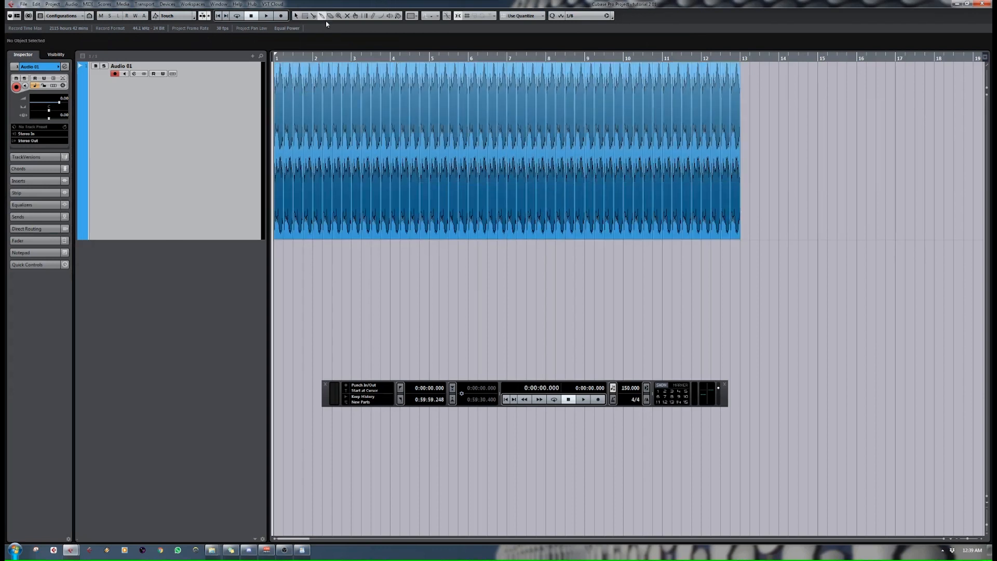
pyautogui.click(281, 74)
pyautogui.click(300, 65)
pyautogui.doubleClick(300, 65)
pyautogui.doubleClick(300, 64)
pyautogui.doubleClick(301, 64)
pyautogui.click(301, 64)
pyautogui.click(301, 65)
# Glue all events up to bar 13 into a single part and select it with the Object Selection tool.
pyautogui.moveTo(807, 95); pyautogui.dragTo(289, 128)
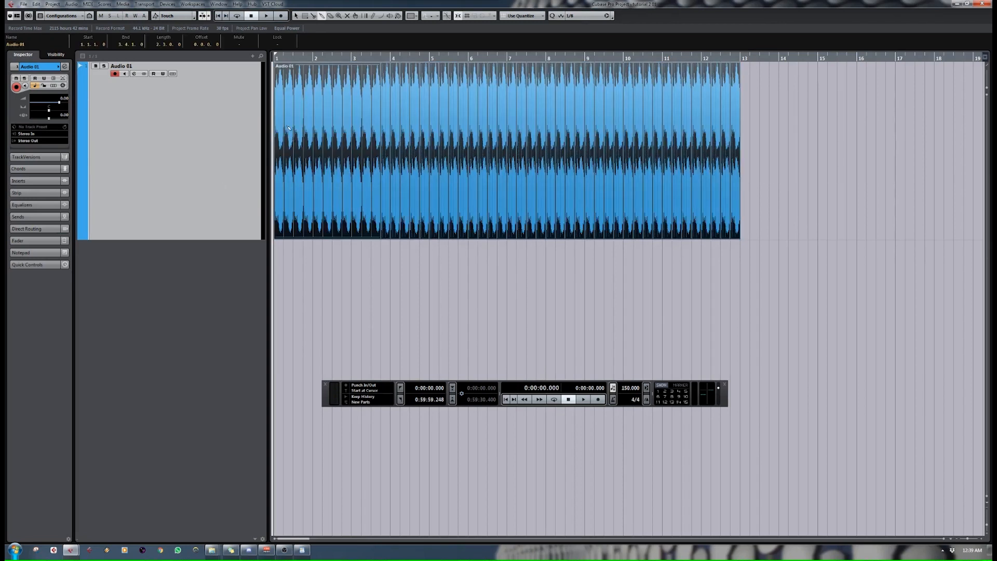
pyautogui.click(299, 108)
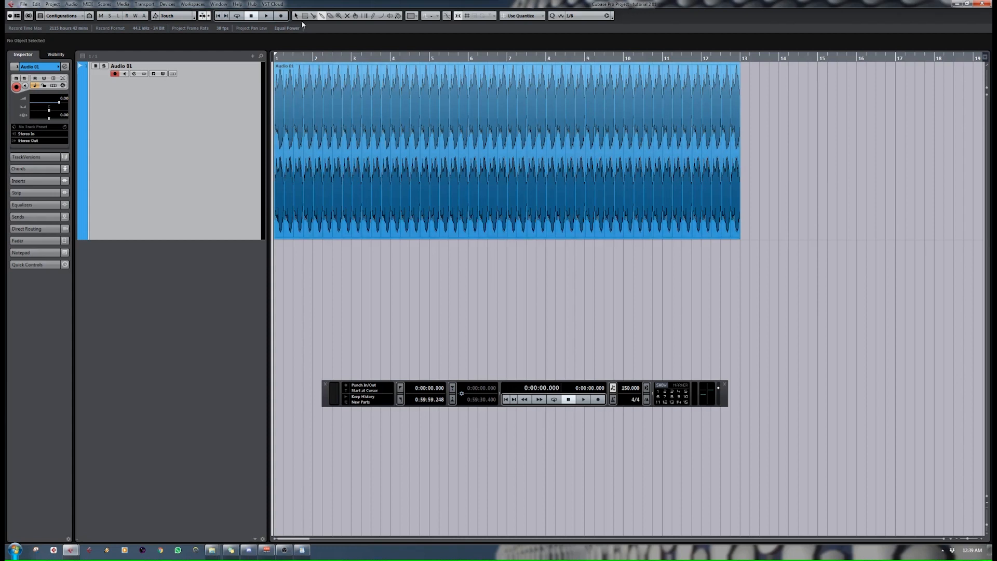
pyautogui.click(297, 15)
pyautogui.click(297, 16)
pyautogui.click(878, 105)
pyautogui.moveTo(877, 105); pyautogui.dragTo(317, 141)
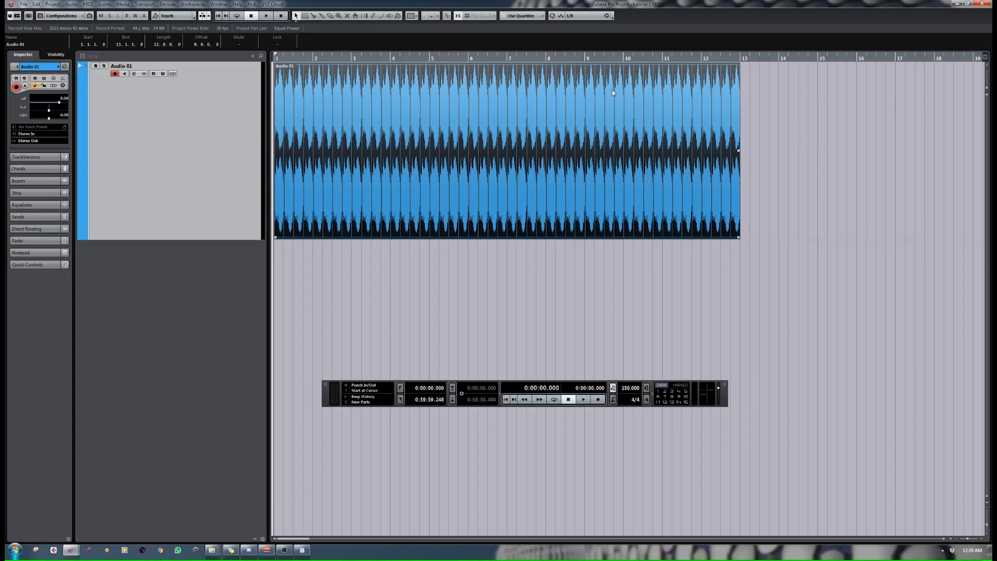
# Dissolve the glued audio part back into separate kick events.
pyautogui.rightClick(316, 108)
pyautogui.moveTo(377, 323)
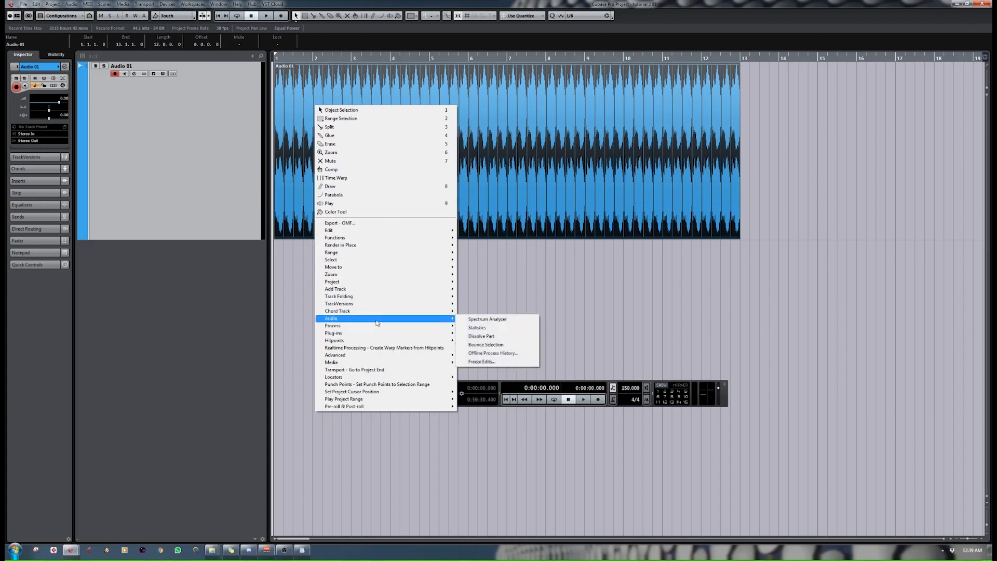
pyautogui.click(504, 336)
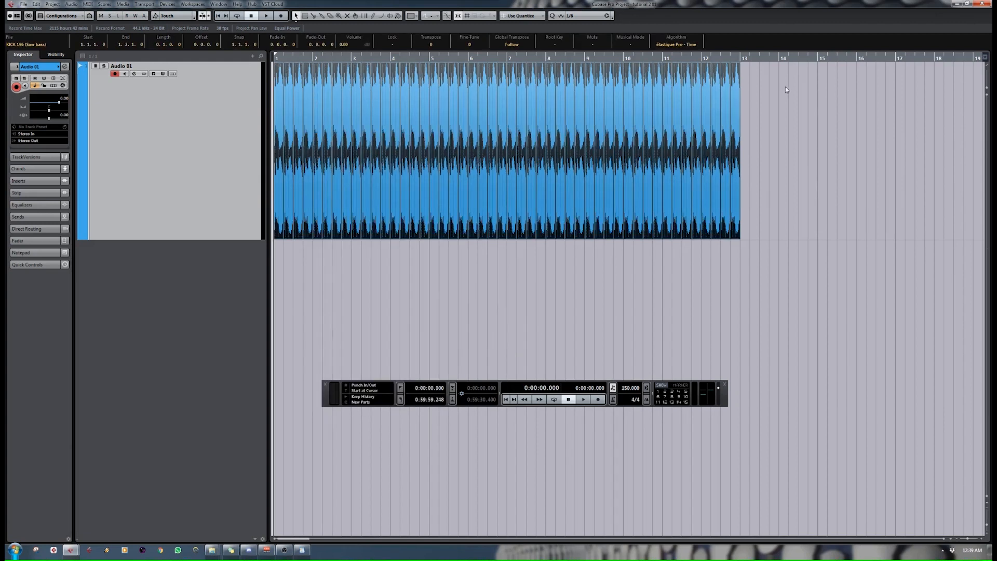
# Draw selection boxes around the kick events from bar 3 on and around the whole row, and activate the Glue tool.
pyautogui.moveTo(786, 89); pyautogui.dragTo(358, 99)
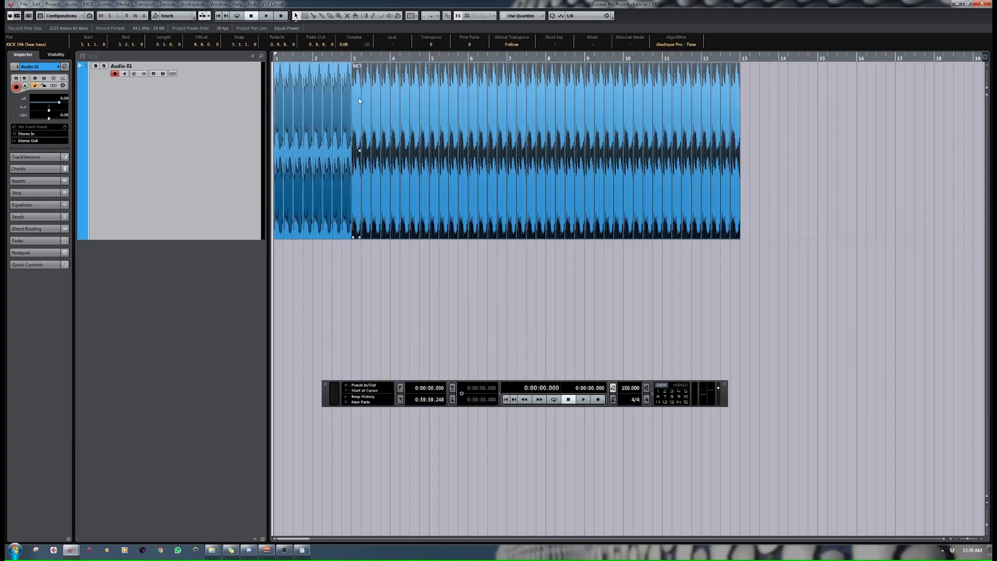
pyautogui.click(811, 79)
pyautogui.moveTo(805, 87); pyautogui.dragTo(281, 148)
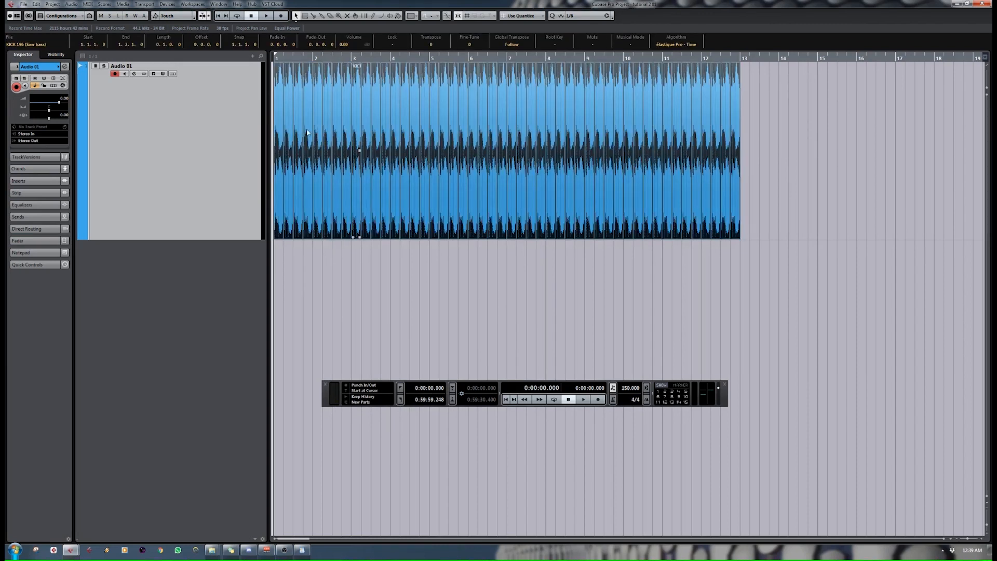
pyautogui.click(329, 15)
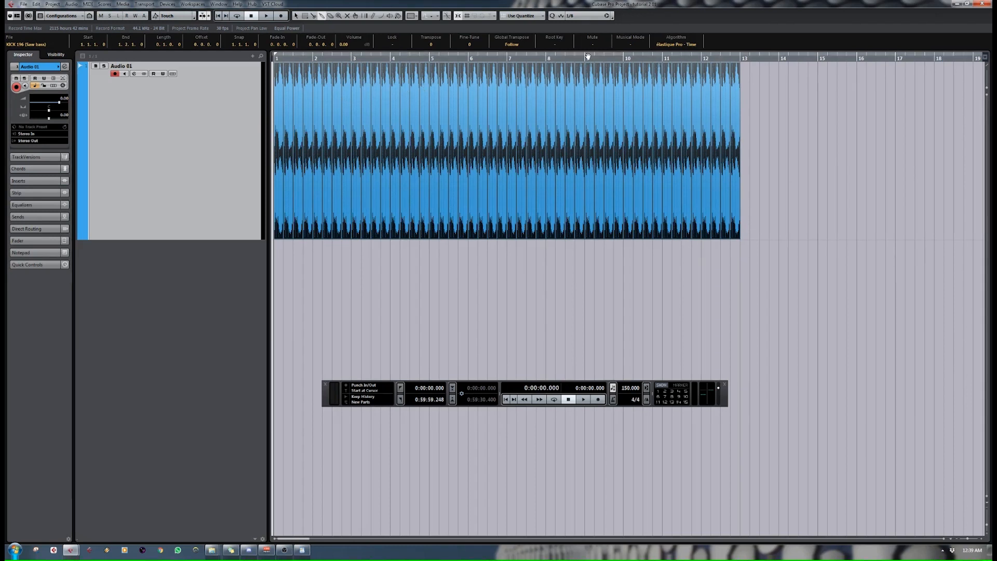
# Move all kick events except the first to bar 13, shift the first one too, and undo the moves.
pyautogui.press('1')
pyautogui.moveTo(871, 399); pyautogui.dragTo(292, 66)
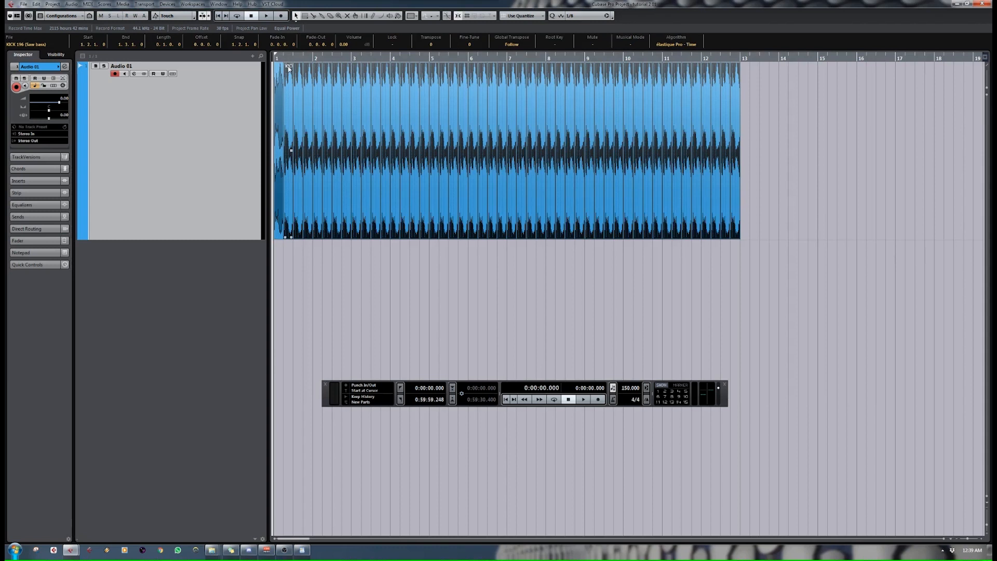
pyautogui.moveTo(289, 75); pyautogui.dragTo(756, 83)
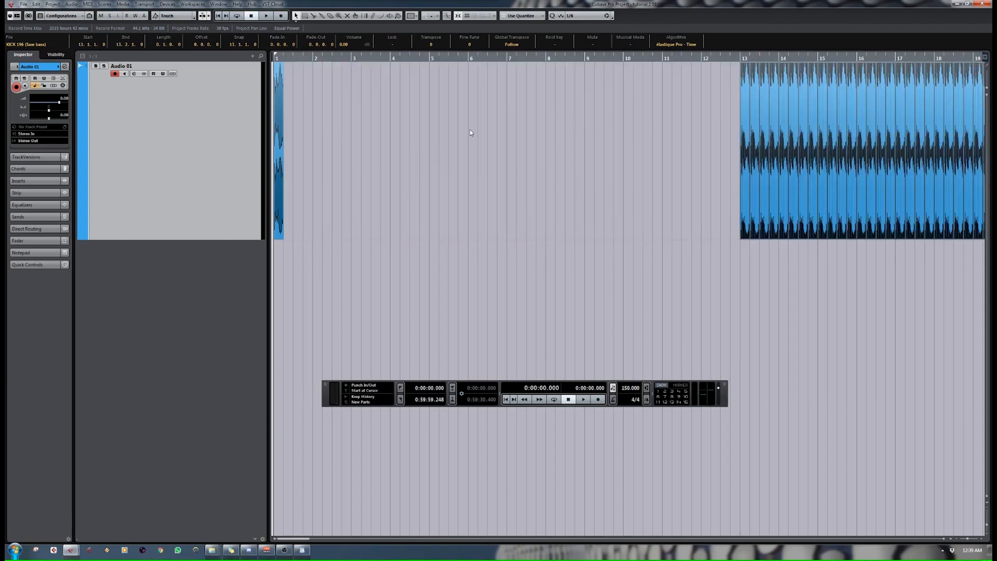
pyautogui.moveTo(280, 72); pyautogui.dragTo(986, 146)
pyautogui.moveTo(457, 73); pyautogui.dragTo(269, 37)
pyautogui.hotkey('ctrl', 'z')
pyautogui.hotkey('ctrl', 'z')
pyautogui.hotkey('ctrl', 'z')
pyautogui.hotkey('ctrl', 'z')
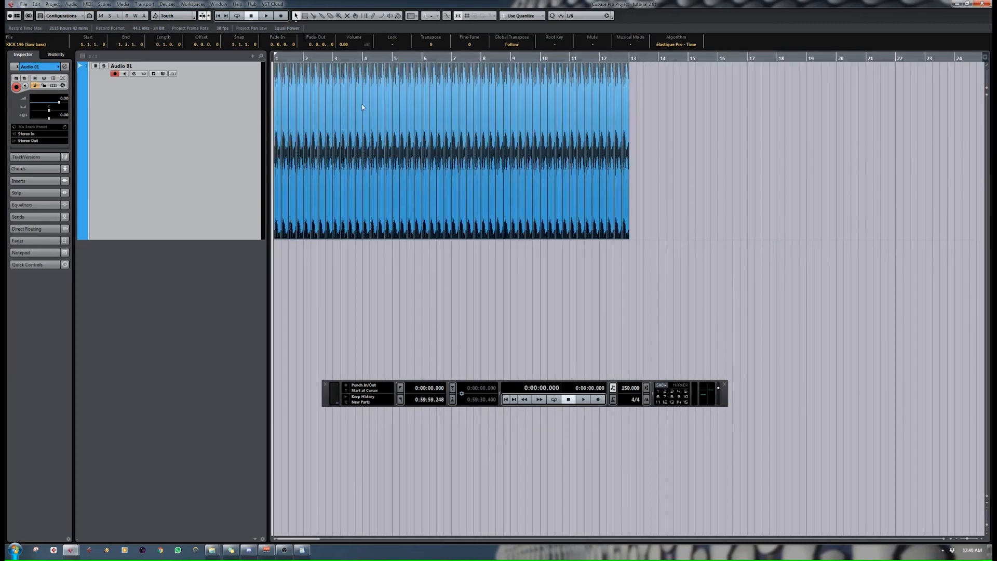
# Glue all the kick events into one part again and select that part.
pyautogui.click(322, 16)
pyautogui.moveTo(790, 116); pyautogui.dragTo(277, 148)
pyautogui.click(305, 202)
pyautogui.click(296, 17)
pyautogui.moveTo(768, 98); pyautogui.dragTo(320, 357)
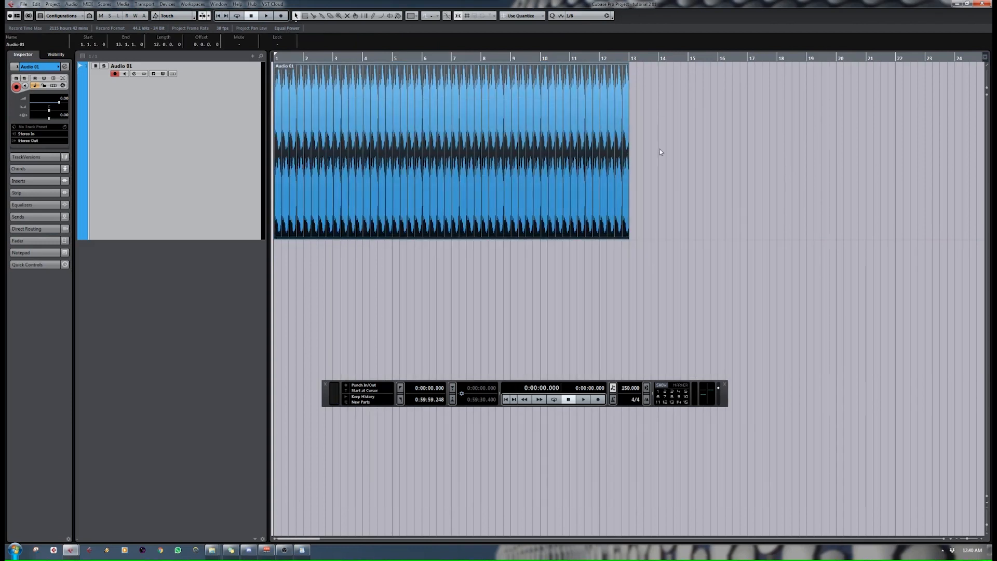
# Move the glued kick part later on the timeline and undo back to separate events.
pyautogui.moveTo(699, 194); pyautogui.dragTo(260, 204)
pyautogui.moveTo(381, 150); pyautogui.dragTo(793, 136)
pyautogui.moveTo(899, 140); pyautogui.dragTo(421, 219)
pyautogui.hotkey('ctrl', 'z')
# Zoom the timeline in and out around the kick events with the Zoom tool until bars 1 to 13 fill the view.
pyautogui.press('6')
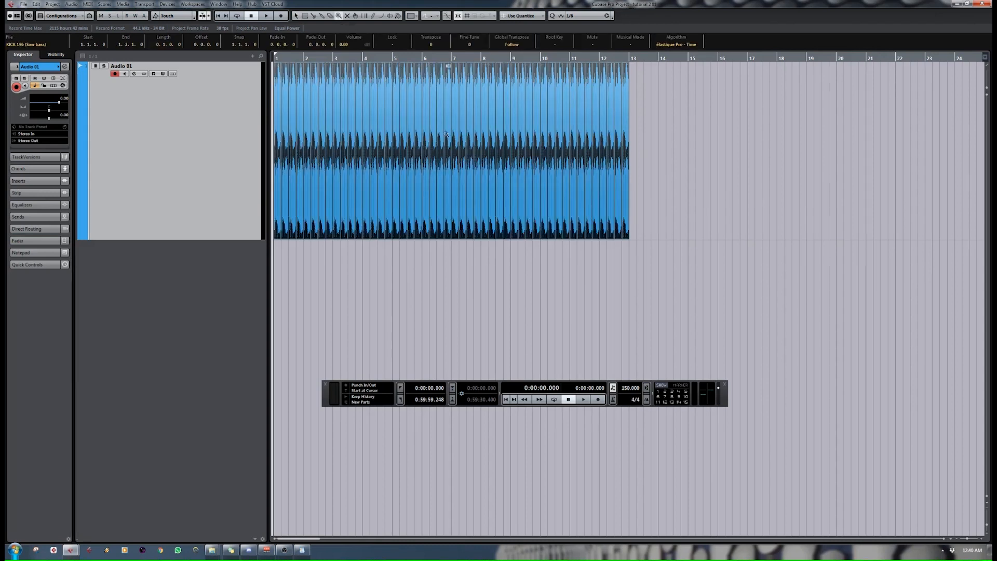
pyautogui.moveTo(439, 65); pyautogui.dragTo(571, 144)
pyautogui.moveTo(837, 311); pyautogui.dragTo(250, 177)
pyautogui.moveTo(354, 60); pyautogui.dragTo(345, 4)
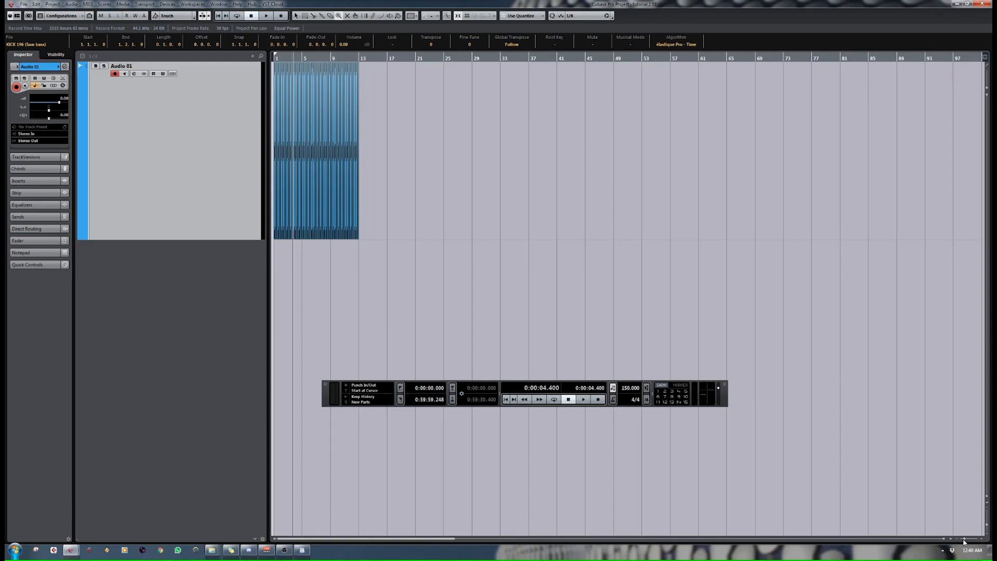
pyautogui.moveTo(965, 541); pyautogui.dragTo(966, 541)
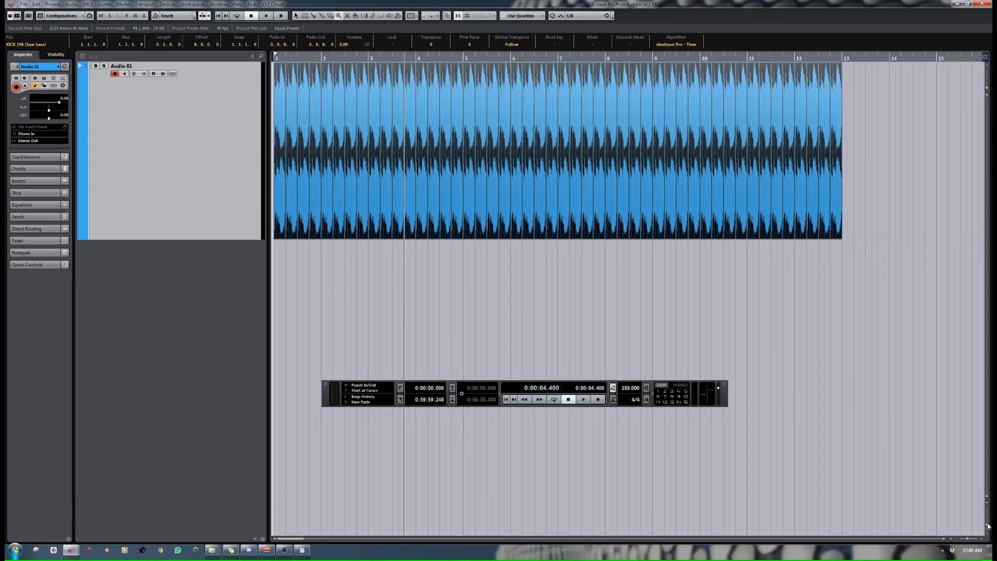
# Zoom the audio track's height out and back in to examine vertical zooming.
pyautogui.scroll(-5, 988, 525)
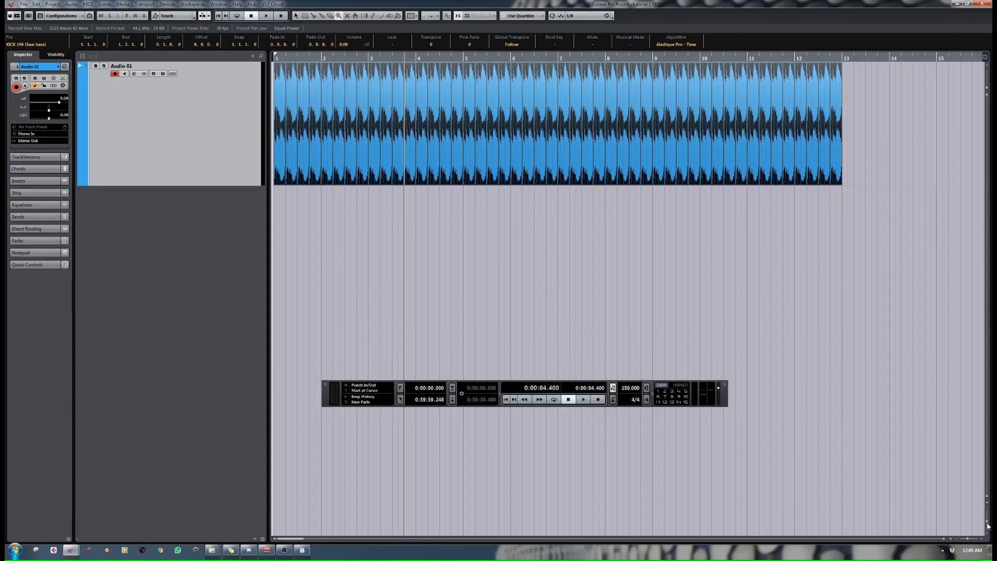
pyautogui.scroll(-3, 988, 526)
pyautogui.scroll(5, 988, 525)
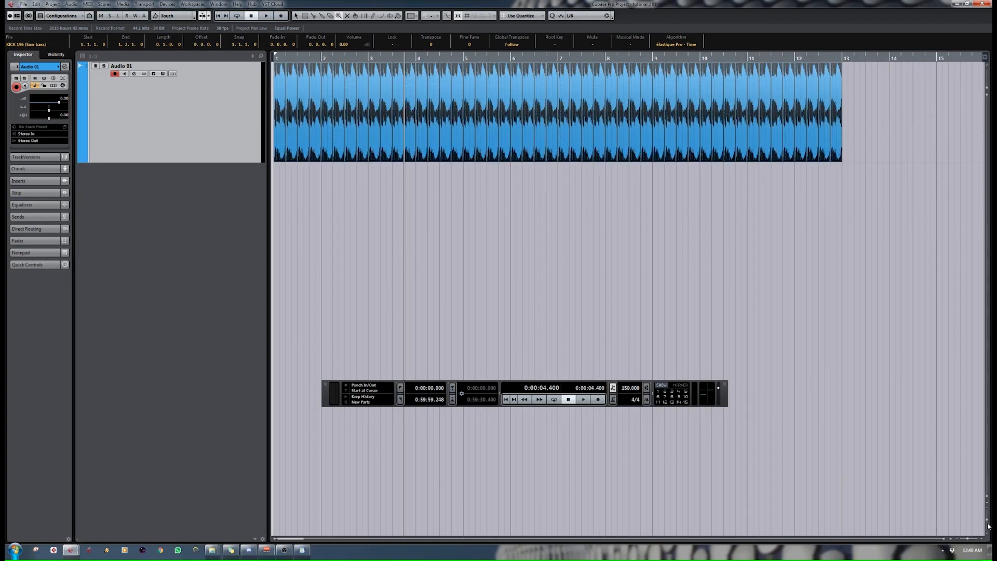
pyautogui.scroll(3, 988, 526)
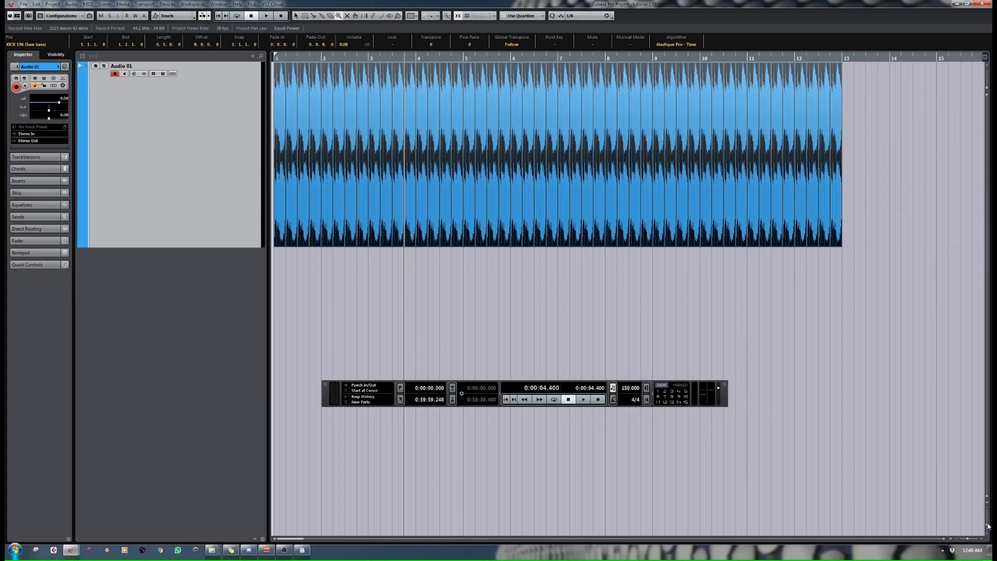
pyautogui.scroll(-1, 988, 526)
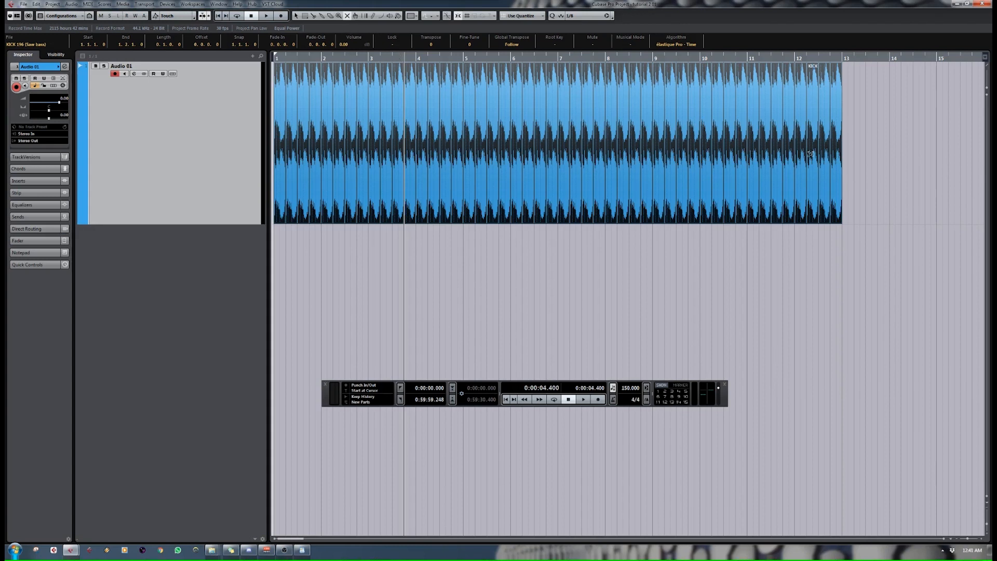
# Mute and unmute all kick events with the Mute tool and play them from the project start.
pyautogui.moveTo(882, 111); pyautogui.dragTo(83, 256)
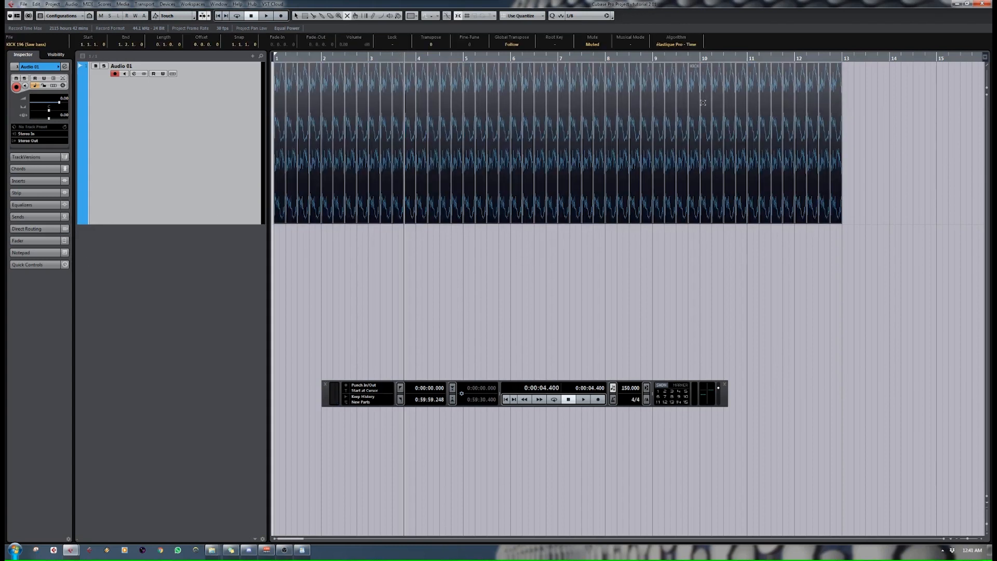
pyautogui.moveTo(968, 119); pyautogui.dragTo(271, 81)
pyautogui.press('Home')
pyautogui.press('space')
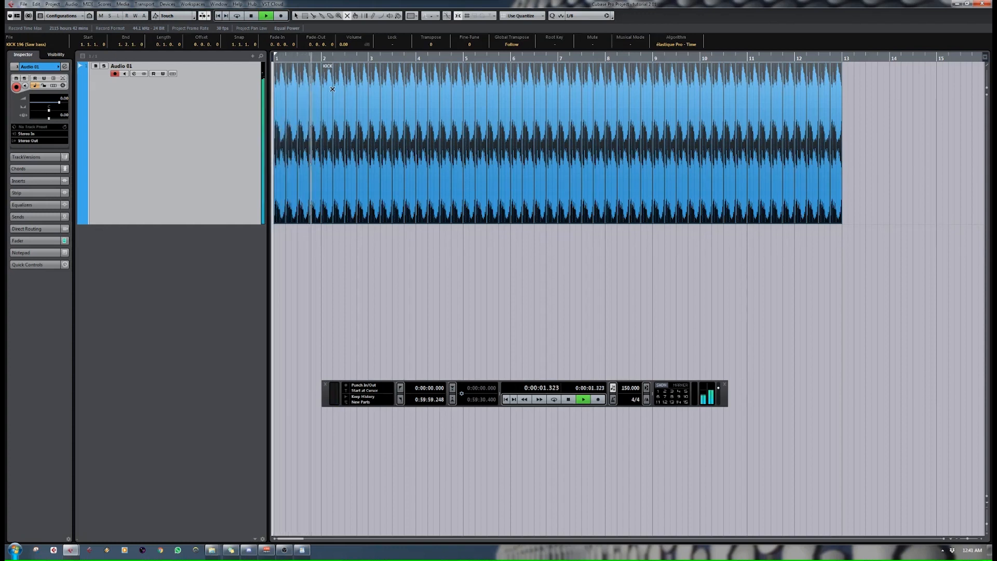
pyautogui.press('space')
# Mute the kicks on beats 2 and 4 of bars 1 and 2, and play back the resulting pattern.
pyautogui.click(292, 66)
pyautogui.click(315, 78)
pyautogui.click(339, 85)
pyautogui.click(362, 95)
pyautogui.press('space')
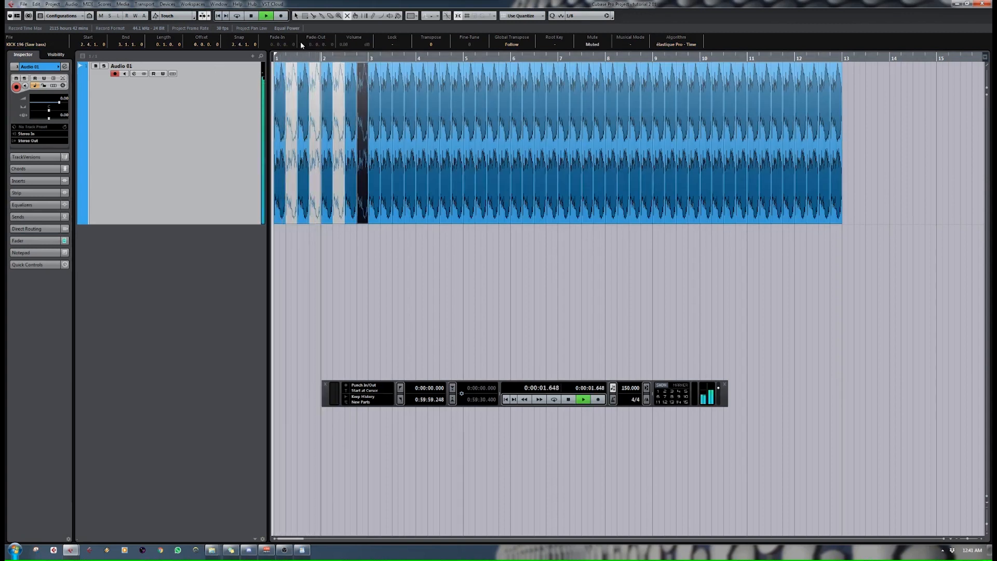
pyautogui.press('space')
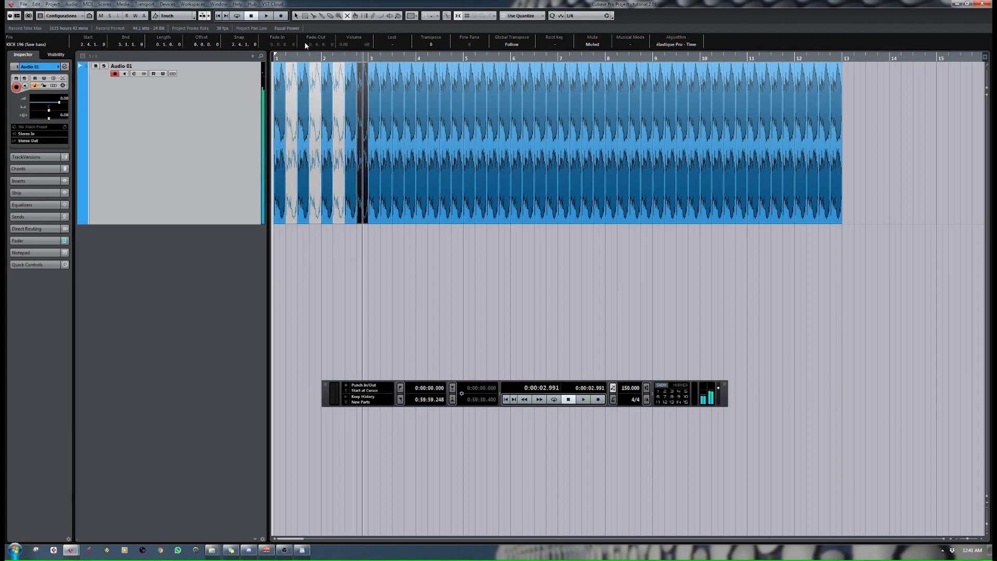
# Try swiping across the kick events at several places between bars 2 and 12 with the Comp tool.
pyautogui.click(355, 17)
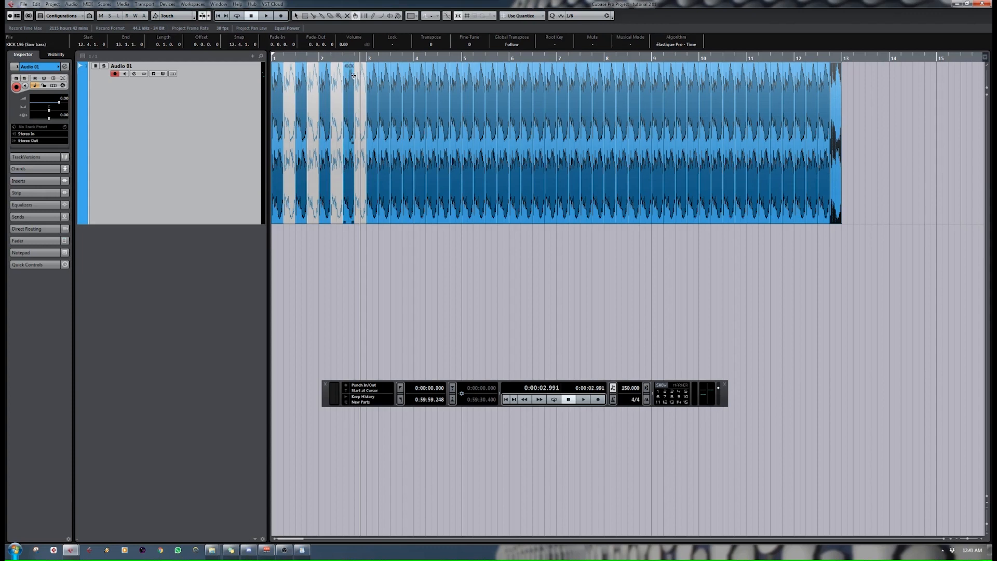
pyautogui.moveTo(354, 76); pyautogui.dragTo(539, 106)
pyautogui.moveTo(633, 107); pyautogui.dragTo(712, 112)
pyautogui.moveTo(776, 112); pyautogui.dragTo(712, 115)
pyautogui.moveTo(625, 120); pyautogui.dragTo(501, 120)
pyautogui.click(871, 120)
# Undo the Comp tool changes so the kick events are back in their original places.
pyautogui.hotkey('ctrl', 'z')
pyautogui.hotkey('ctrl', 'z')
pyautogui.hotkey('ctrl', 'z')
pyautogui.hotkey('ctrl', 'z')
pyautogui.hotkey('ctrl', 'z')
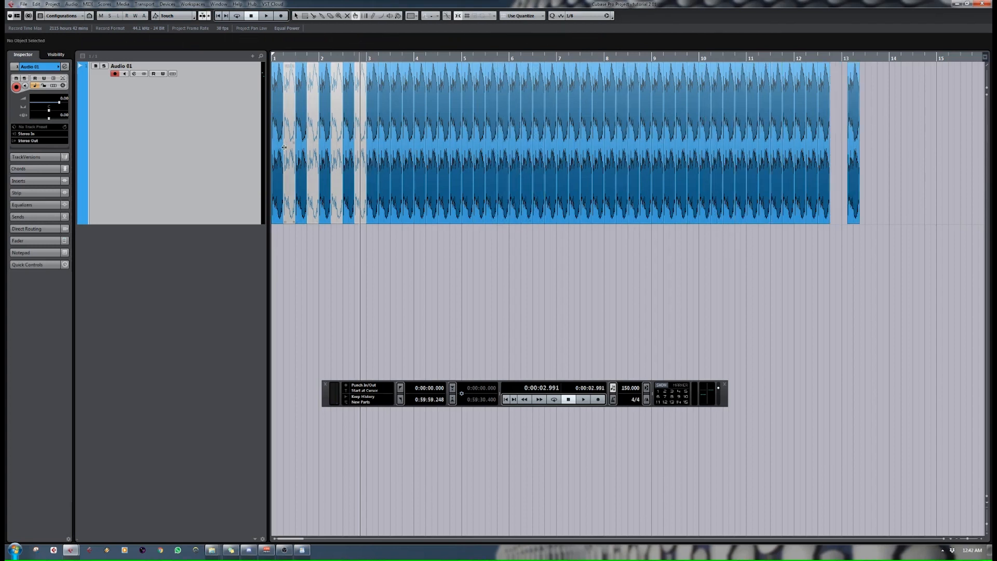
pyautogui.hotkey('ctrl', 'z')
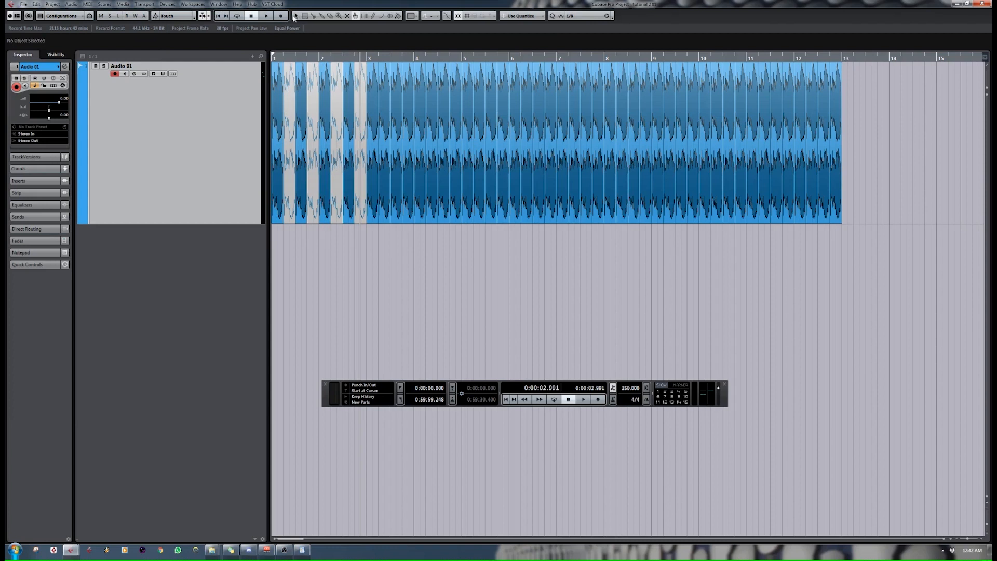
# View the Time Warp tool's modes, dismiss the list and return to the Object Selection tool.
pyautogui.click(365, 16)
pyautogui.click(366, 17)
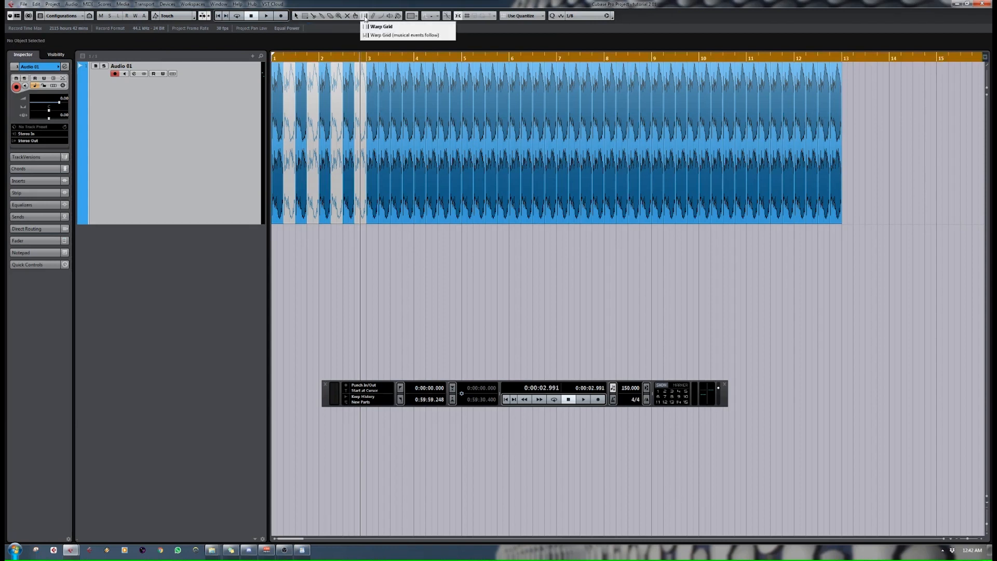
pyautogui.click(553, 34)
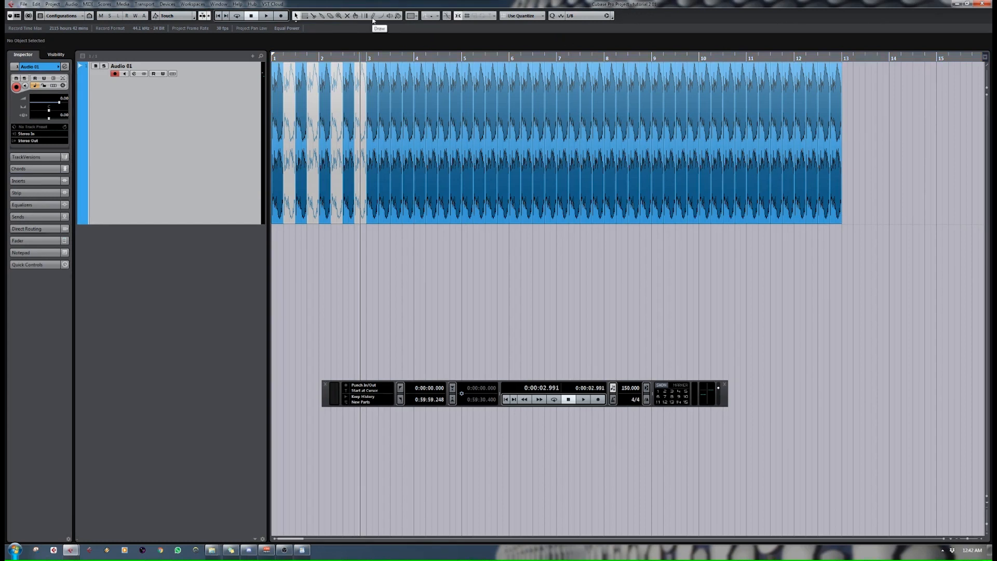
pyautogui.click(298, 18)
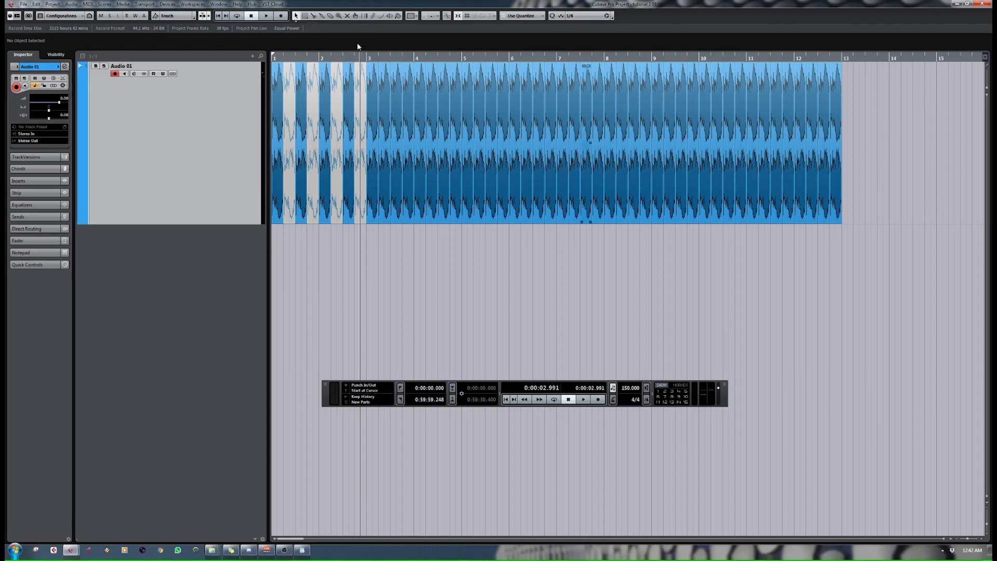
# Select the kicks from bar 3 onward and draw a rising volume curve at the start of the bar 3 kick.
pyautogui.moveTo(914, 98); pyautogui.dragTo(372, 166)
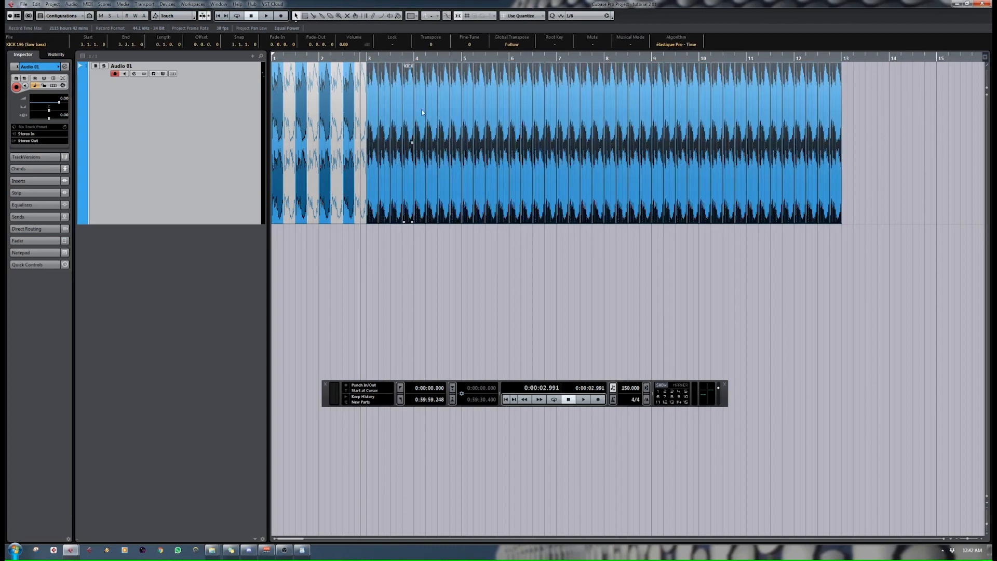
pyautogui.click(372, 17)
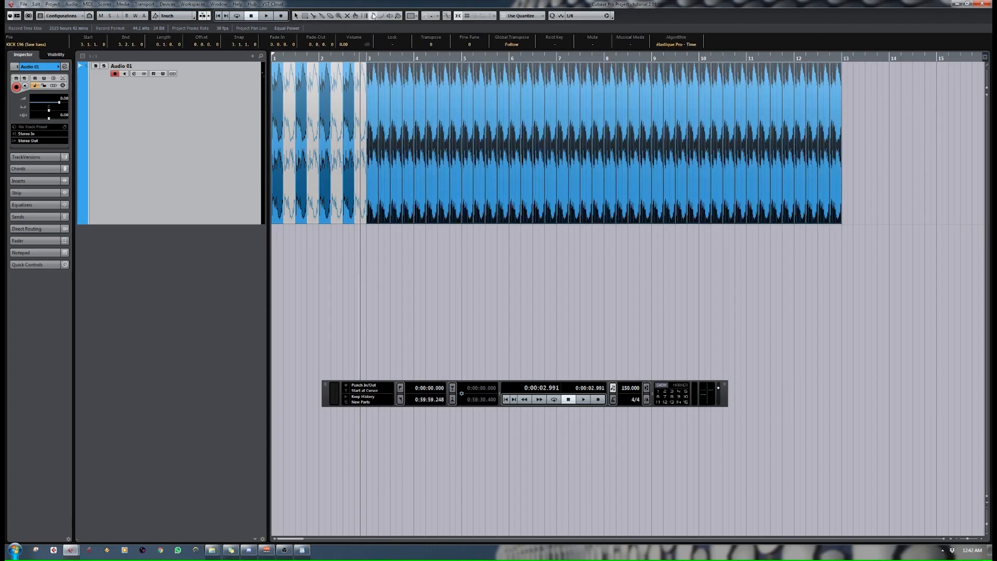
pyautogui.click(369, 83)
pyautogui.moveTo(377, 87); pyautogui.dragTo(375, 100)
pyautogui.click(370, 94)
pyautogui.moveTo(367, 57); pyautogui.dragTo(382, 110)
pyautogui.click(393, 150)
pyautogui.click(414, 150)
pyautogui.moveTo(414, 150); pyautogui.dragTo(417, 158)
pyautogui.click(369, 118)
pyautogui.click(355, 96)
pyautogui.moveTo(321, 83)
pyautogui.mouseDown()
pyautogui.moveTo(314, 111)
pyautogui.moveTo(361, 95)
pyautogui.moveTo(395, 154)
pyautogui.moveTo(421, 159)
pyautogui.moveTo(448, 46)
pyautogui.moveTo(444, 63)
pyautogui.moveTo(307, 59)
pyautogui.moveTo(328, 90)
pyautogui.mouseUp()
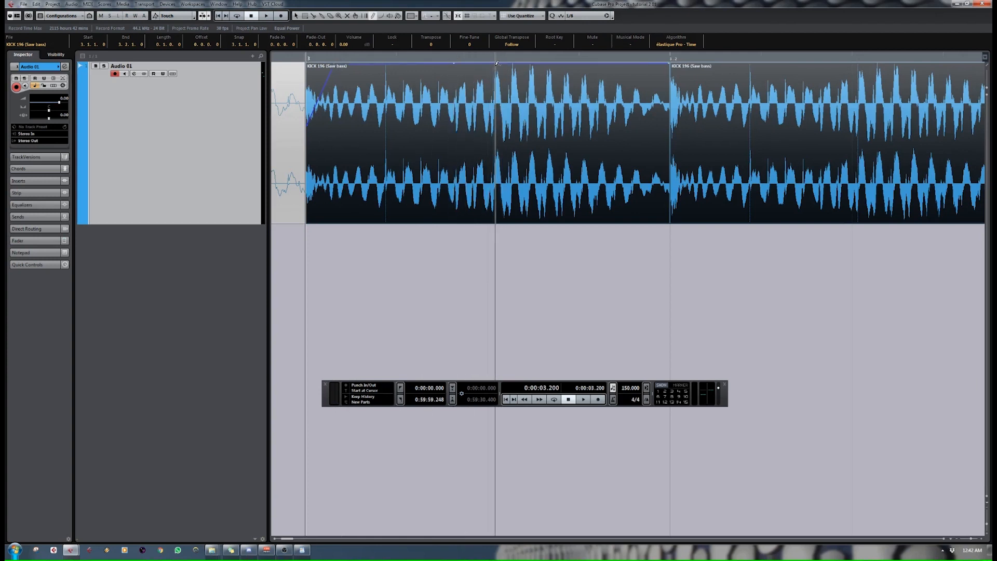
# Draw a volume dip in the middle of the bar 3 kick, remove the volume curve and deselect the events.
pyautogui.moveTo(497, 63); pyautogui.dragTo(496, 82)
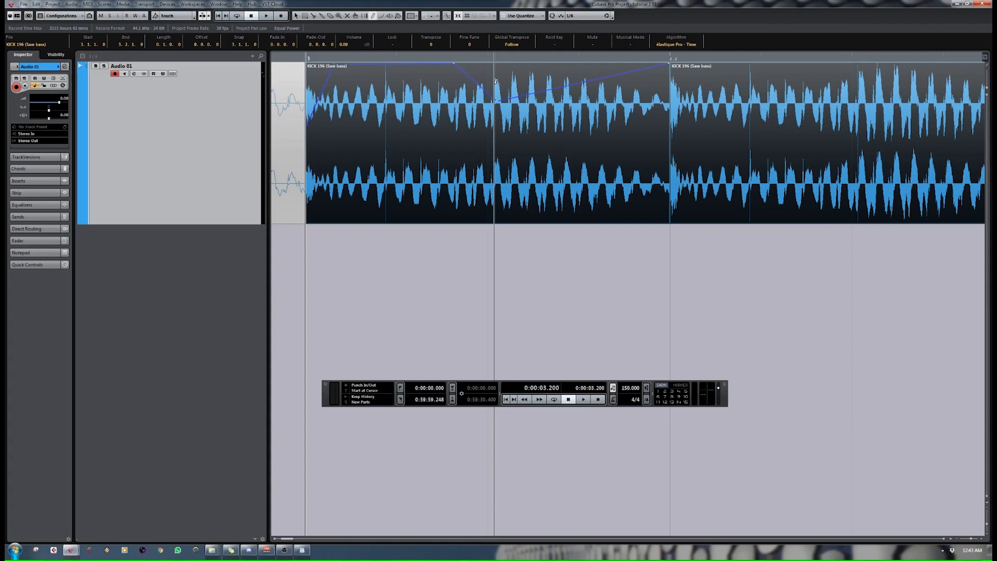
pyautogui.moveTo(496, 81); pyautogui.dragTo(458, 64)
pyautogui.keyDown('shift'); pyautogui.click(456, 64); pyautogui.keyUp('shift')
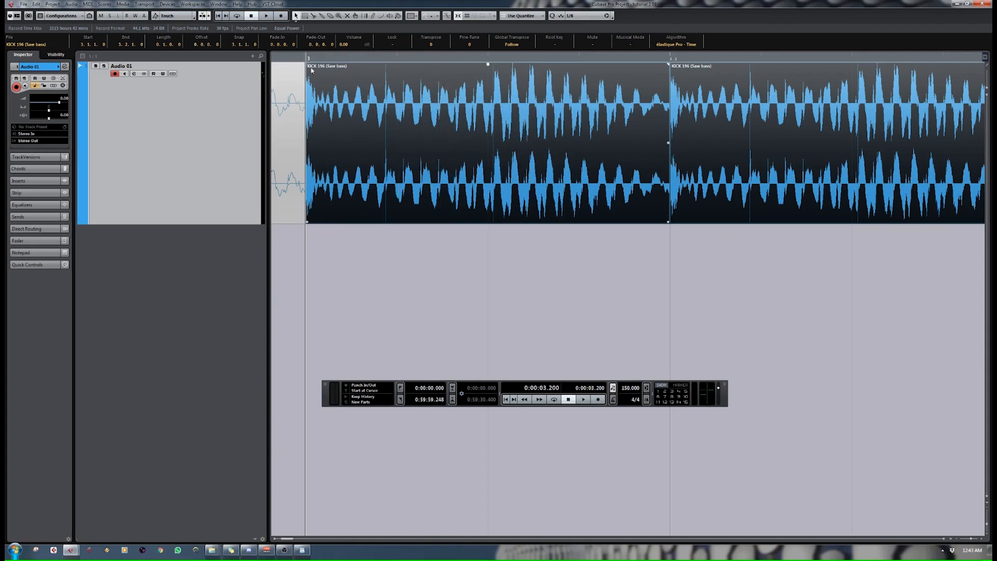
pyautogui.click(664, 239)
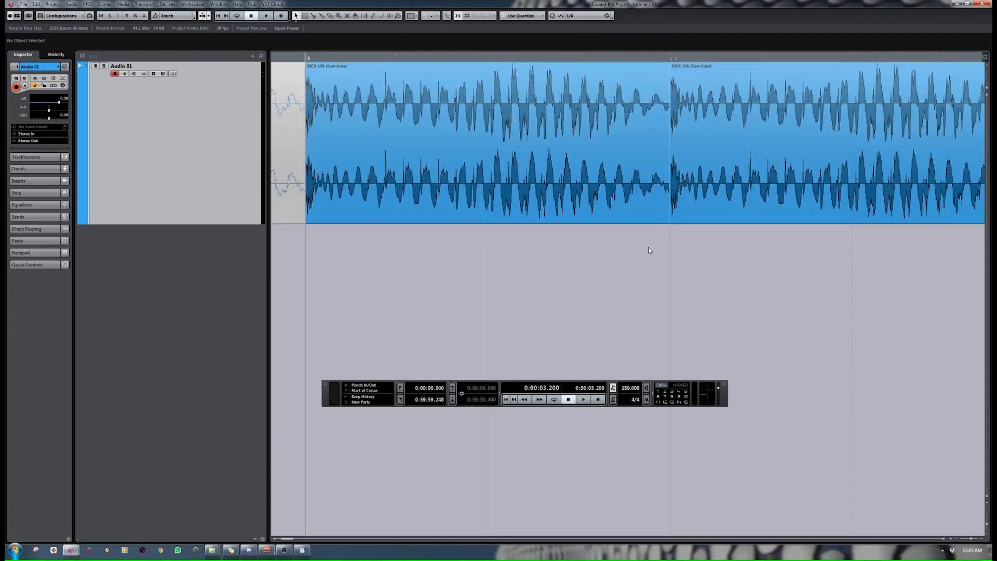
# Open the bar 3 kick in the Sample Editor, show its Definition waveform and examine an early spike at sample level.
pyautogui.doubleClick(398, 121)
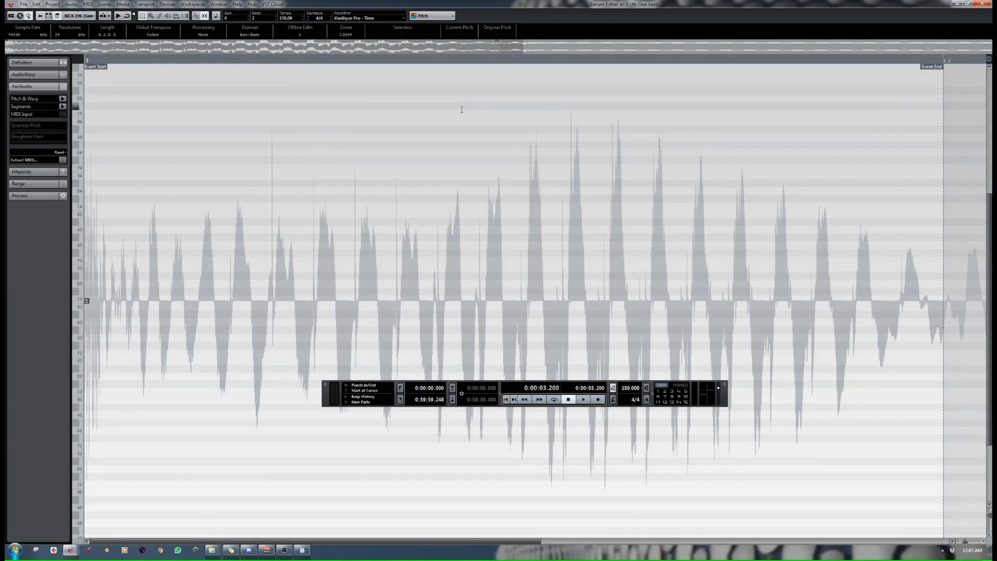
pyautogui.click(28, 63)
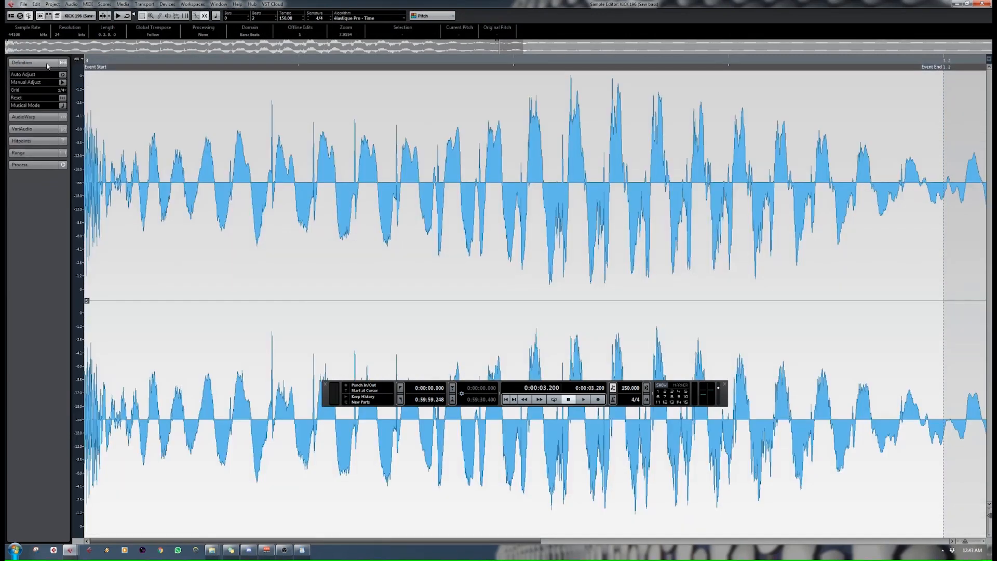
pyautogui.click(191, 59)
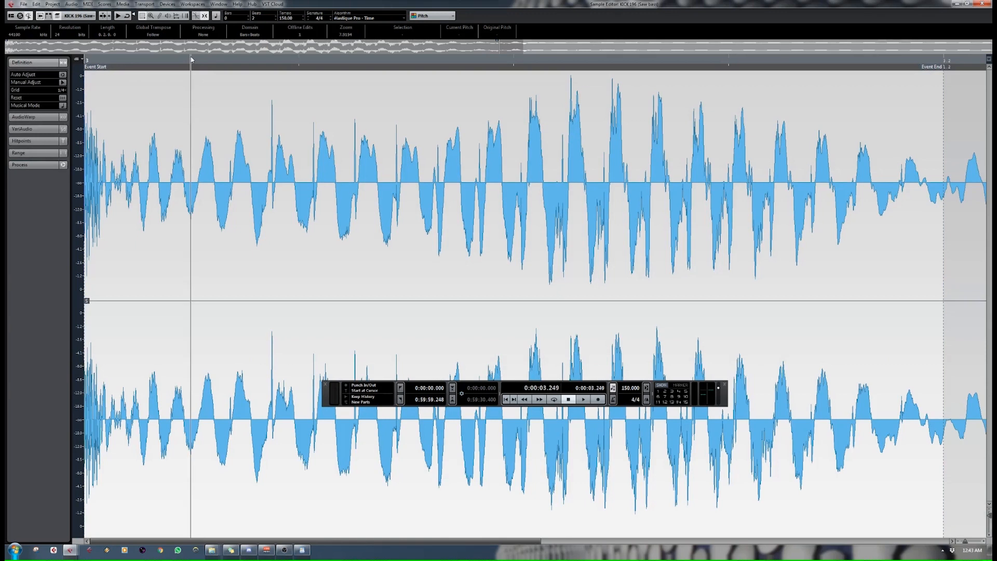
pyautogui.press('g')
pyautogui.press('KP_0')
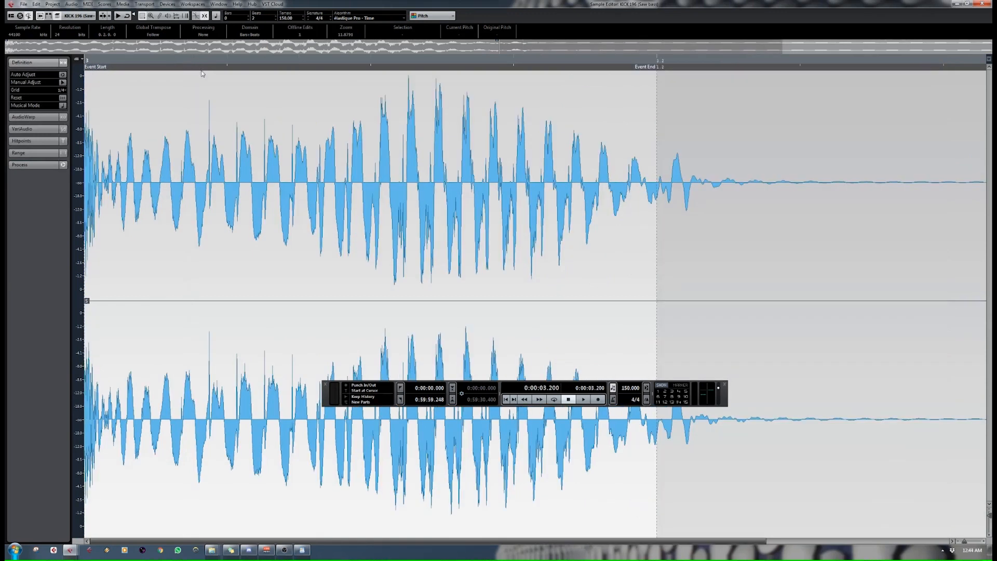
pyautogui.press('h')
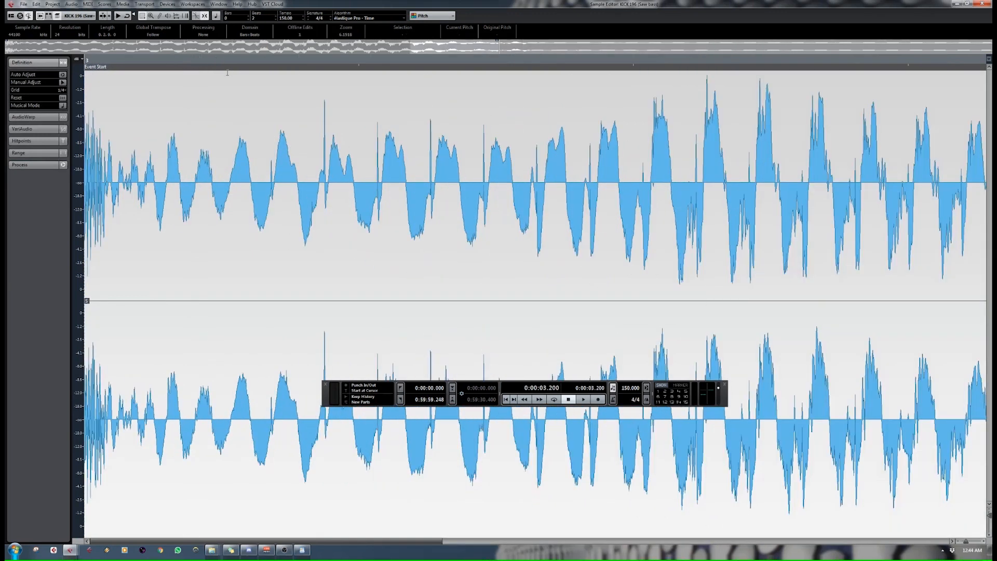
pyautogui.moveTo(226, 68); pyautogui.dragTo(284, 145)
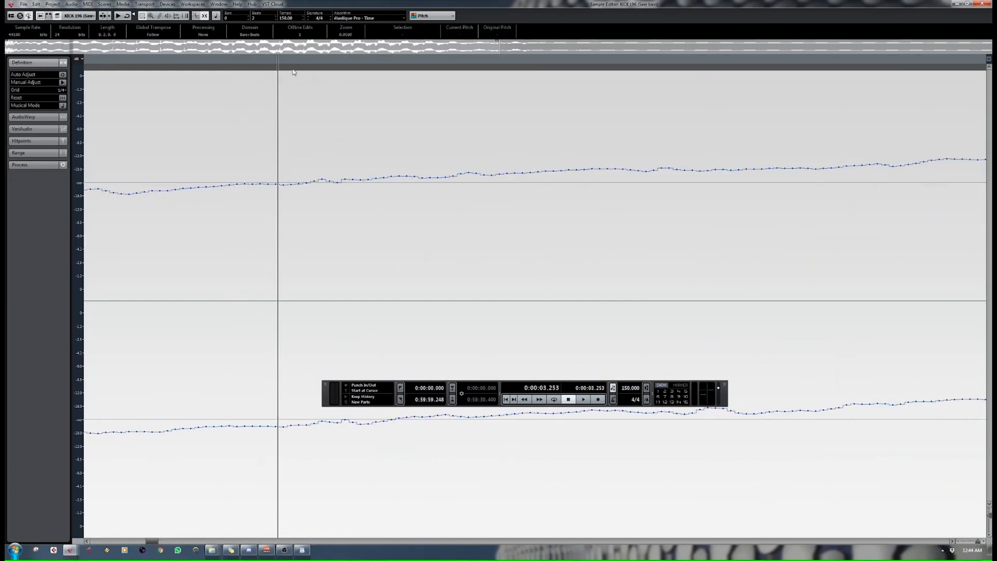
pyautogui.moveTo(286, 68); pyautogui.dragTo(333, 74)
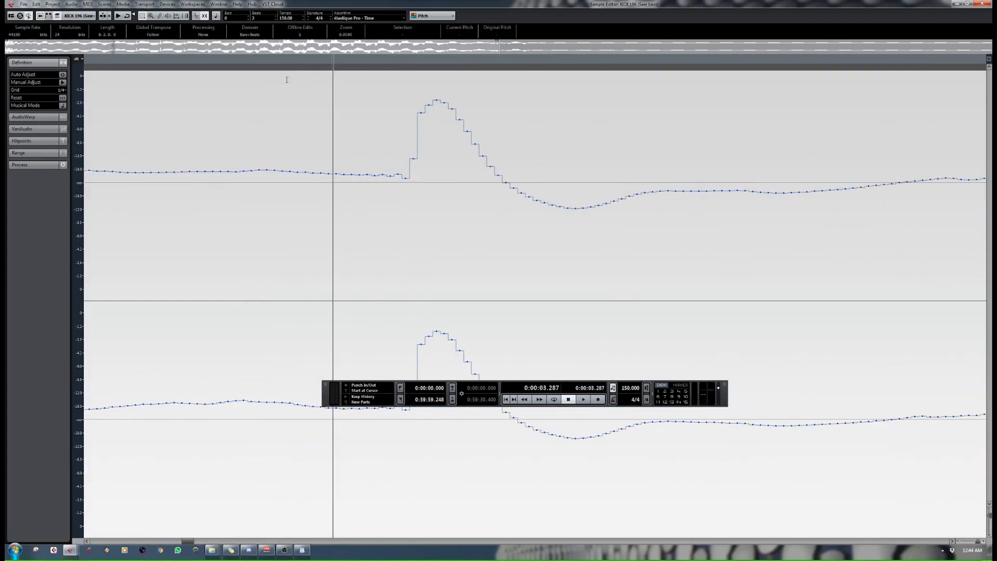
# Flatten the spike in the waveform's upper channel by redrawing its samples with the Draw tool.
pyautogui.click(159, 17)
pyautogui.moveTo(412, 175); pyautogui.dragTo(453, 177)
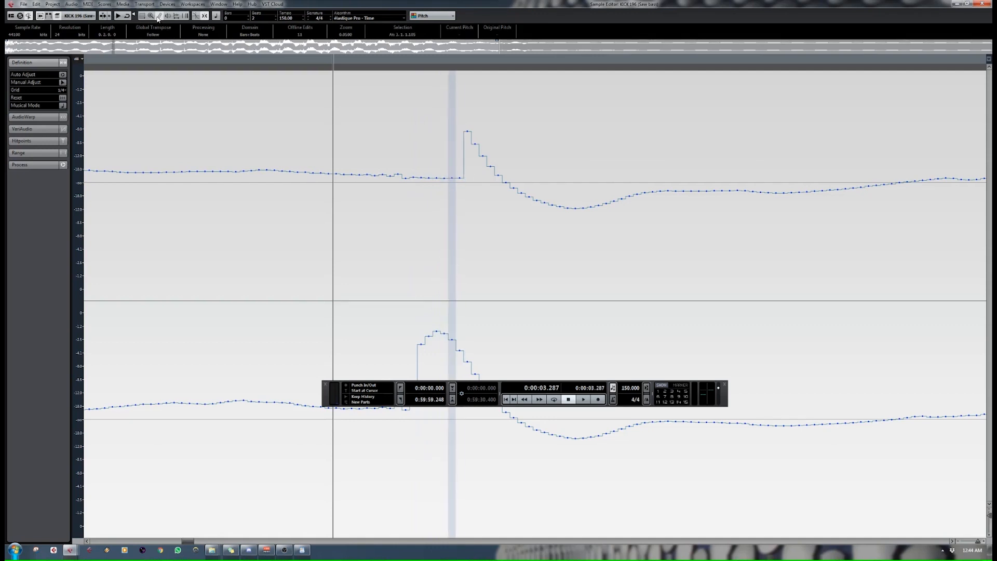
pyautogui.click(468, 179)
pyautogui.click(482, 178)
pyautogui.click(475, 176)
pyautogui.click(493, 175)
pyautogui.click(498, 178)
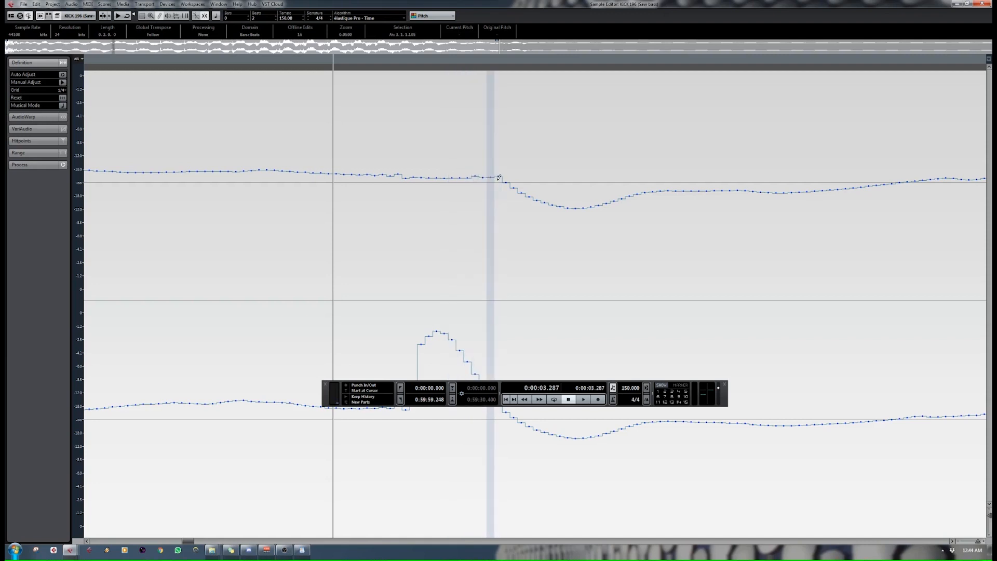
pyautogui.click(502, 178)
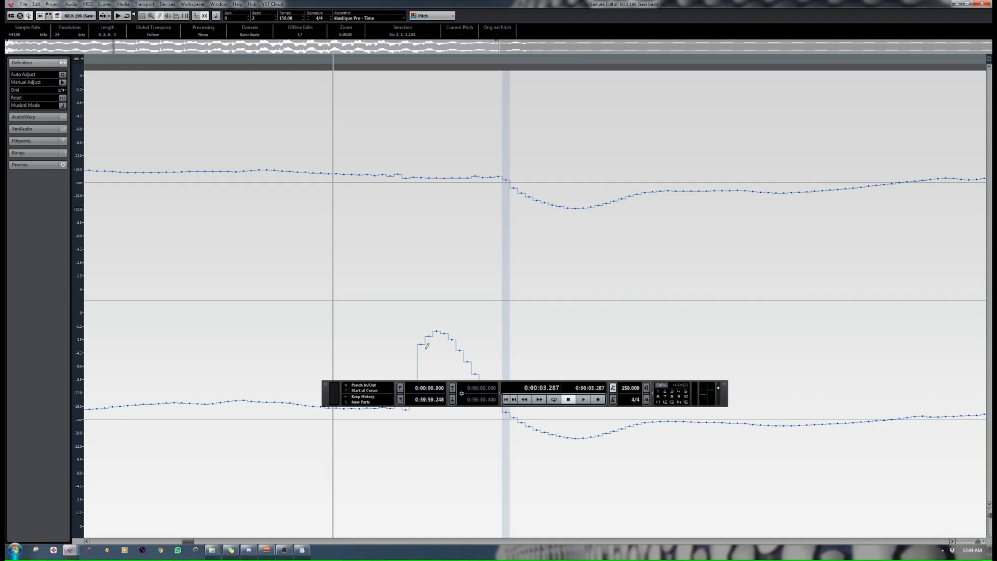
# Redraw the lower channel's spike as a smooth line and touch up the samples after it in both channels.
pyautogui.press('F2')
pyautogui.click(417, 405)
pyautogui.moveTo(411, 406); pyautogui.dragTo(526, 419)
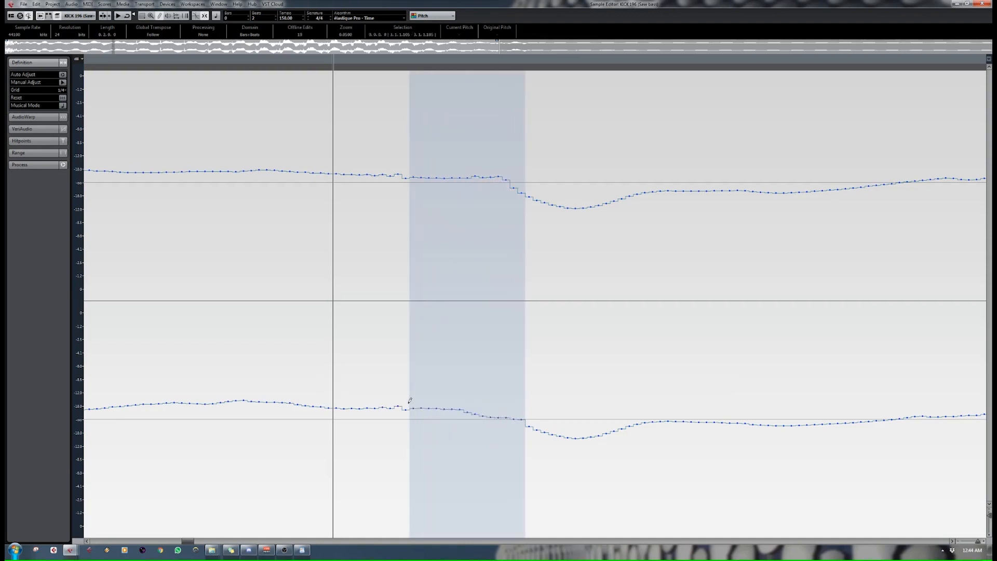
pyautogui.click(399, 405)
pyautogui.click(522, 419)
pyautogui.click(525, 420)
pyautogui.click(535, 427)
pyautogui.click(544, 431)
pyautogui.click(553, 435)
pyautogui.click(500, 177)
pyautogui.click(509, 179)
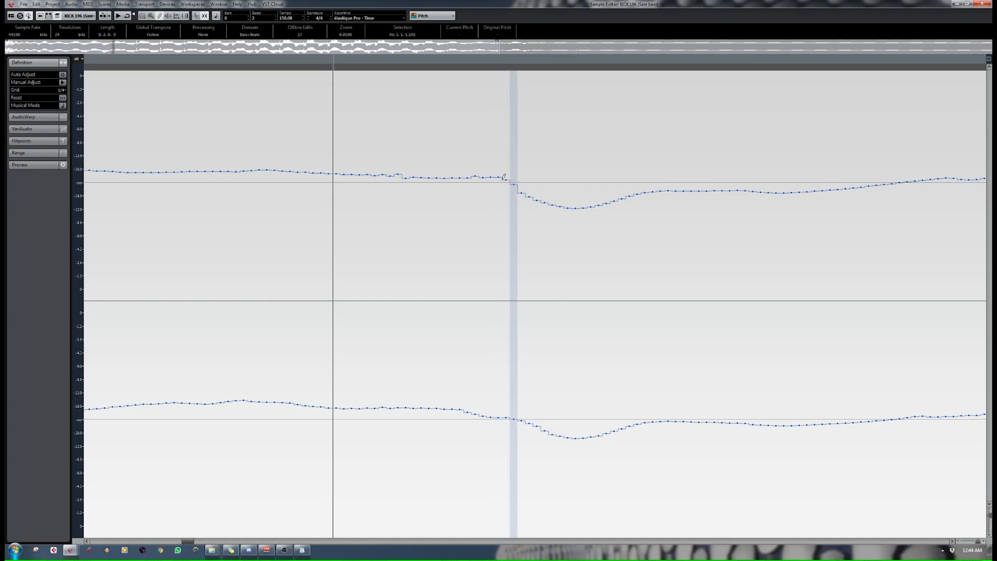
# Undo all the pencil edits to restore the spike in both channels of the kick waveform.
pyautogui.click(958, 542)
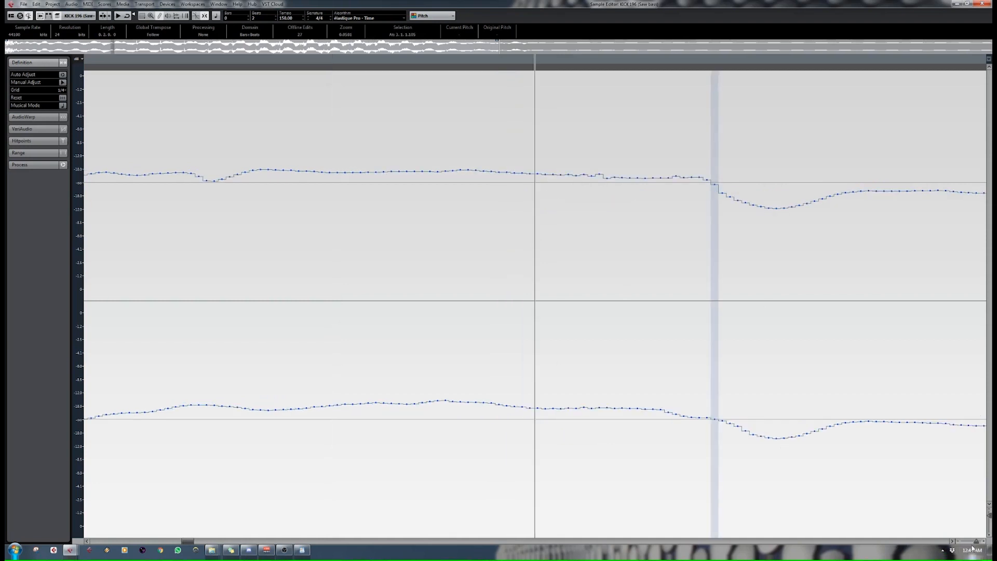
pyautogui.moveTo(976, 542); pyautogui.dragTo(965, 544)
pyautogui.hotkey('ctrl', 'z')
pyautogui.hotkey('ctrl', 'z')
pyautogui.hotkey('ctrl', 'z')
pyautogui.hotkey('ctrl', 'z')
pyautogui.hotkey('ctrl', 'z')
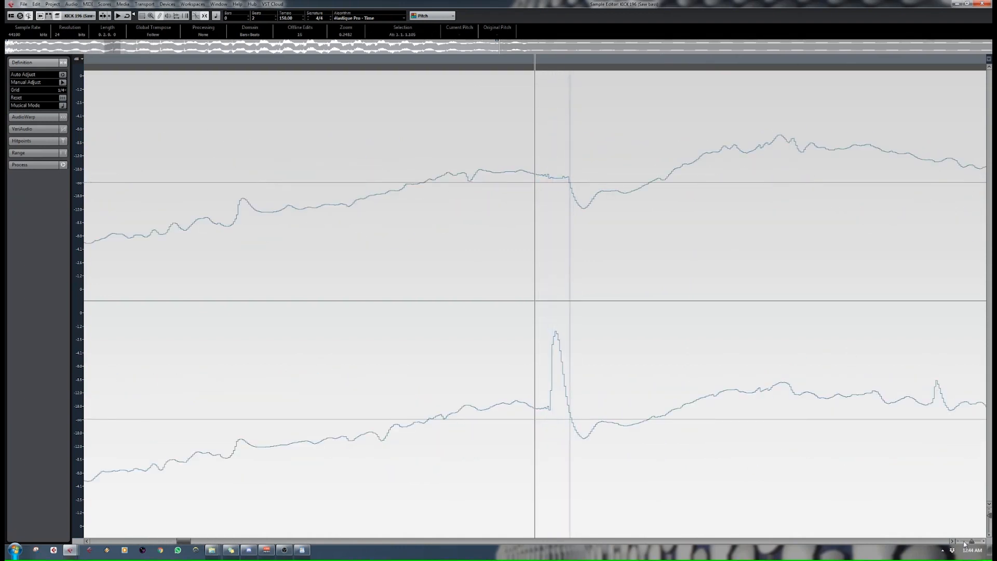
pyautogui.hotkey('ctrl', 'z')
pyautogui.hotkey('ctrl', 'z')
pyautogui.hotkey('ctrl', 'z')
pyautogui.hotkey('ctrl', 'z')
pyautogui.hotkey('ctrl', 'z')
pyautogui.hotkey('ctrl', 'z')
pyautogui.hotkey('ctrl', 'z')
pyautogui.hotkey('ctrl', 'z')
pyautogui.hotkey('ctrl', 'z')
pyautogui.hotkey('ctrl', 'z')
pyautogui.hotkey('ctrl', 'z')
pyautogui.hotkey('ctrl', 'z')
pyautogui.hotkey('ctrl', 'z')
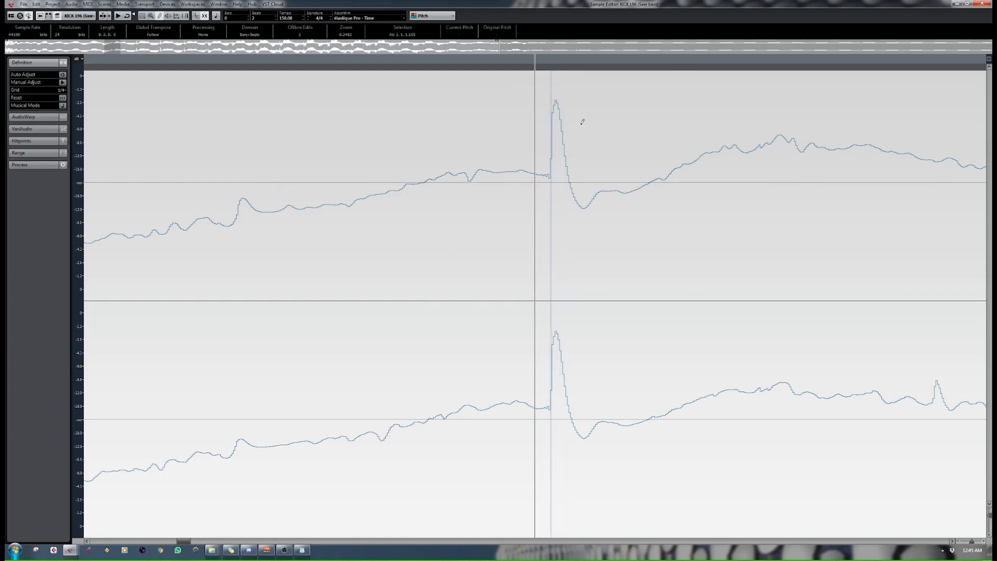
pyautogui.hotkey('ctrl', 'z')
# Close the Sample Editor and view the Line tool's available curve shapes in the project.
pyautogui.click(983, 4)
pyautogui.click(971, 539)
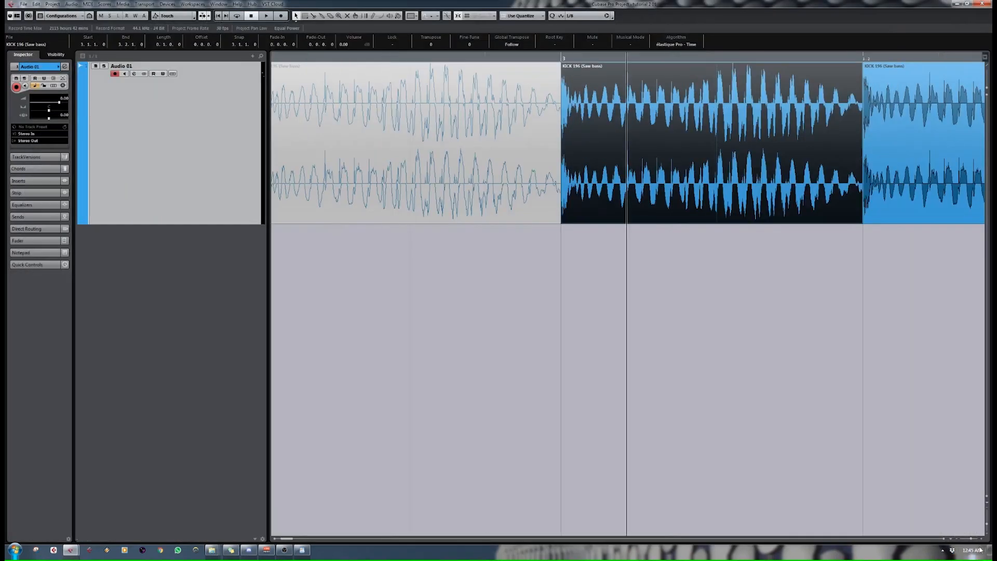
pyautogui.moveTo(971, 540); pyautogui.dragTo(962, 538)
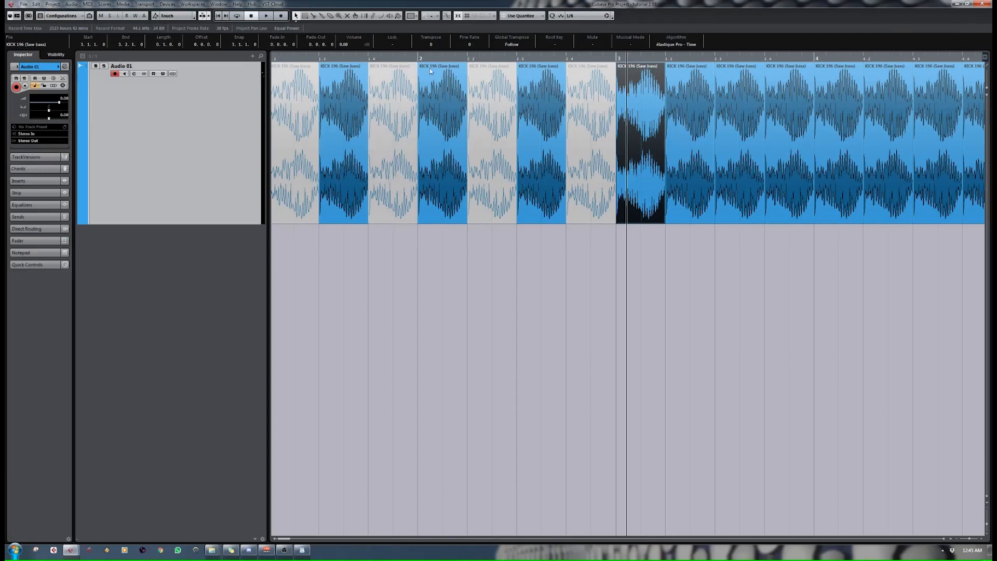
pyautogui.click(381, 18)
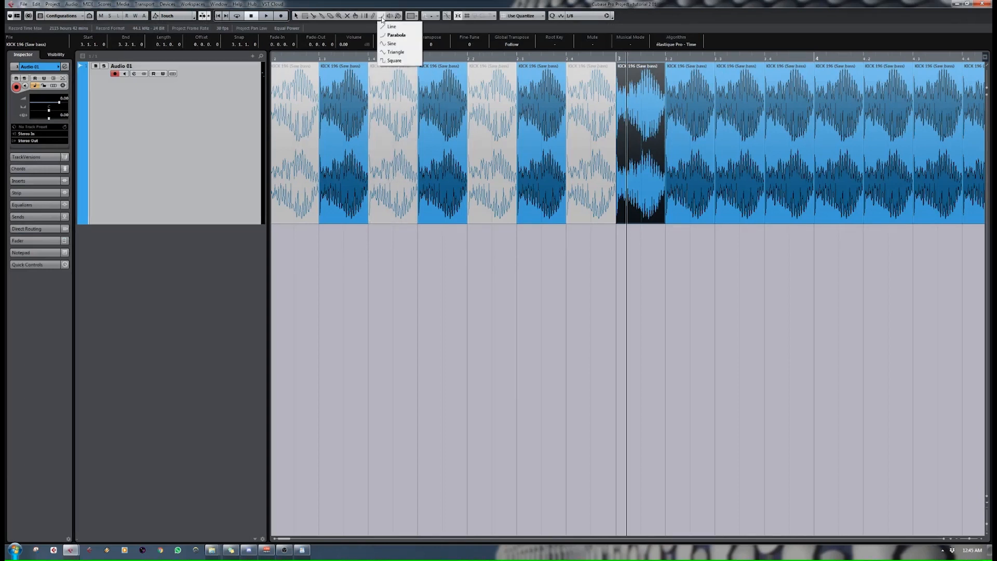
pyautogui.click(161, 81)
# Open the Audio 01 channel settings, search the effects for "fab" and insert FabFilter Pro-Q 2 in the first slot.
pyautogui.click(135, 74)
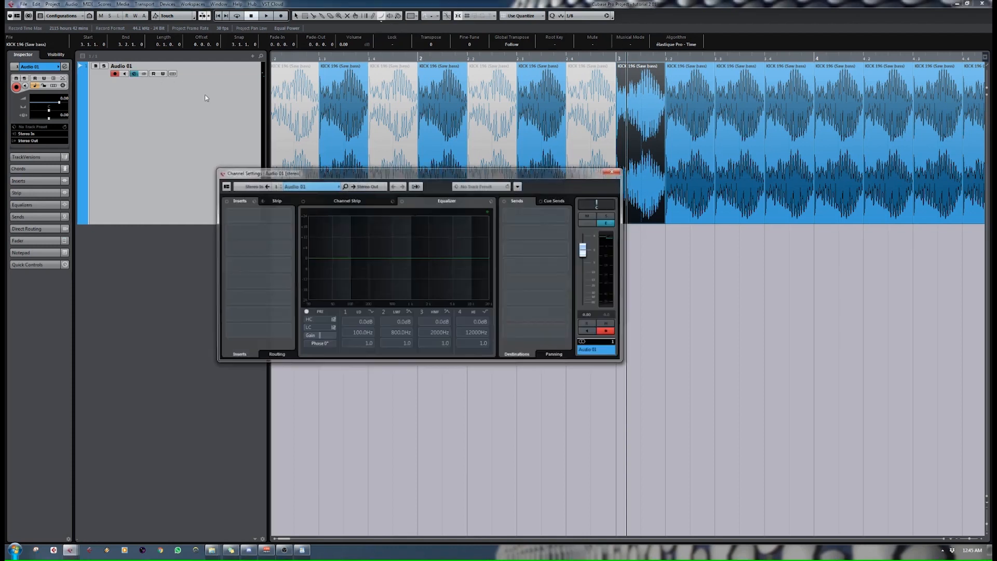
pyautogui.click(288, 214)
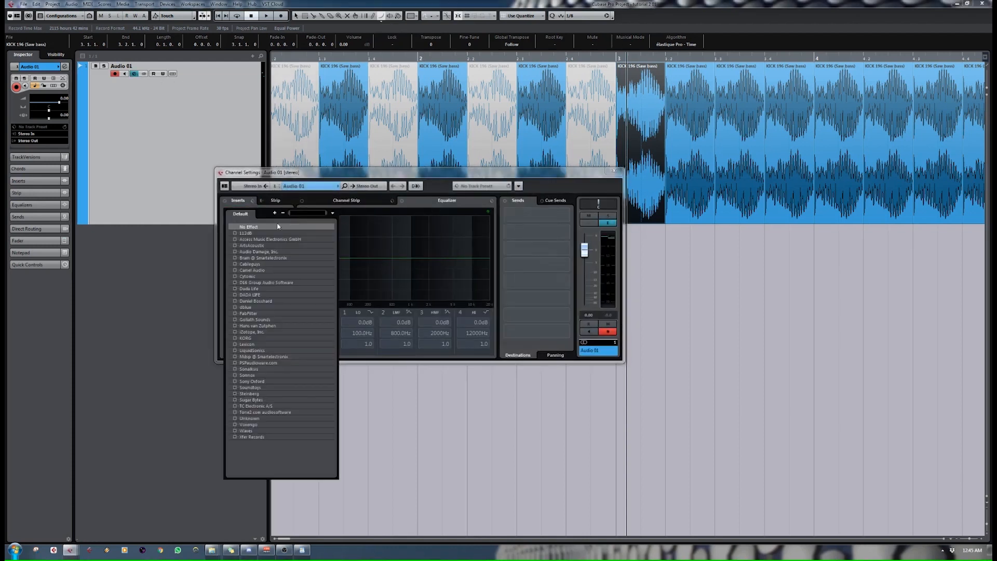
pyautogui.write('fab')
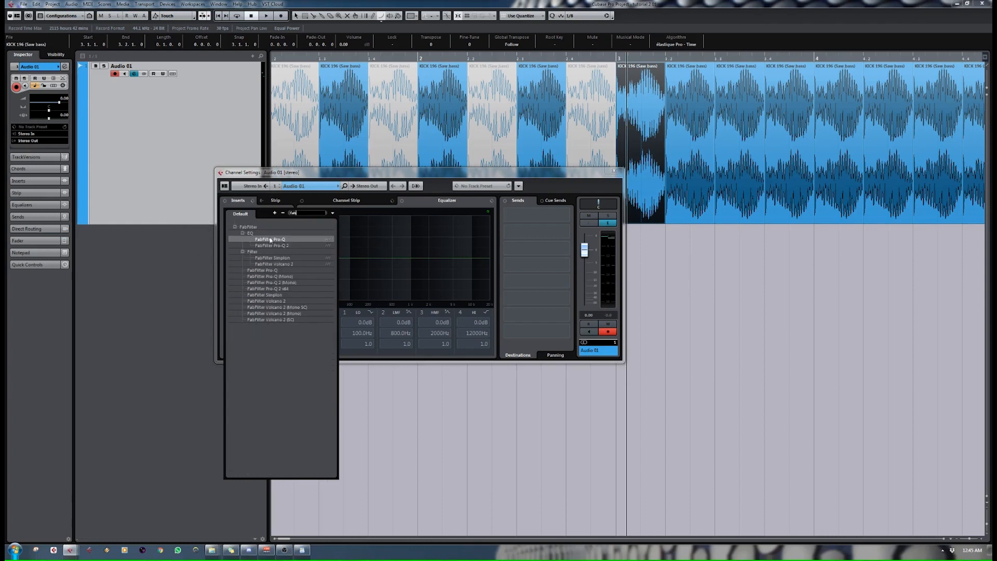
pyautogui.click(270, 245)
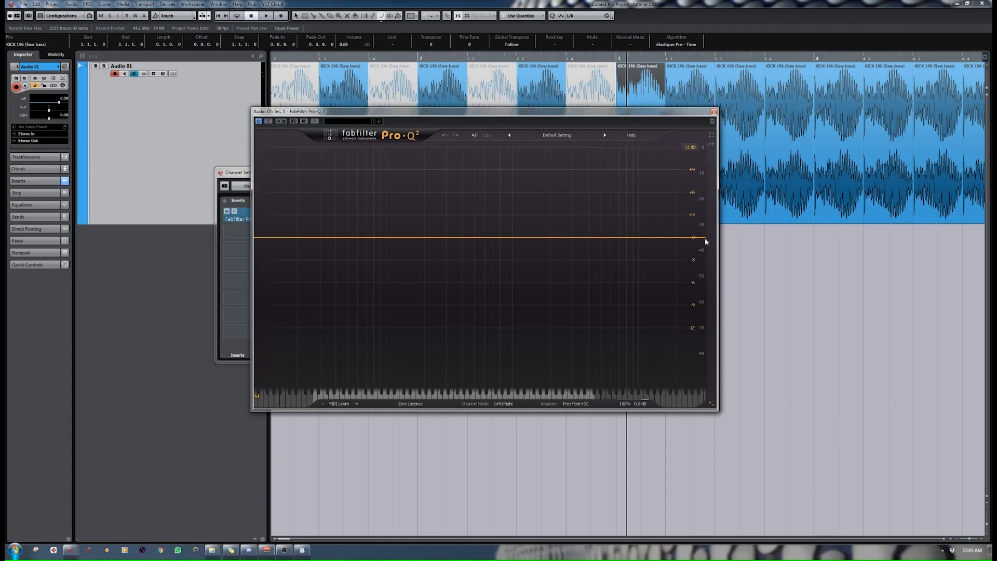
# Add a 24 dB/oct High Cut band in Pro-Q 2, lower its frequency to just under 100 Hz and close the plug-in.
pyautogui.click(705, 238)
pyautogui.click(555, 374)
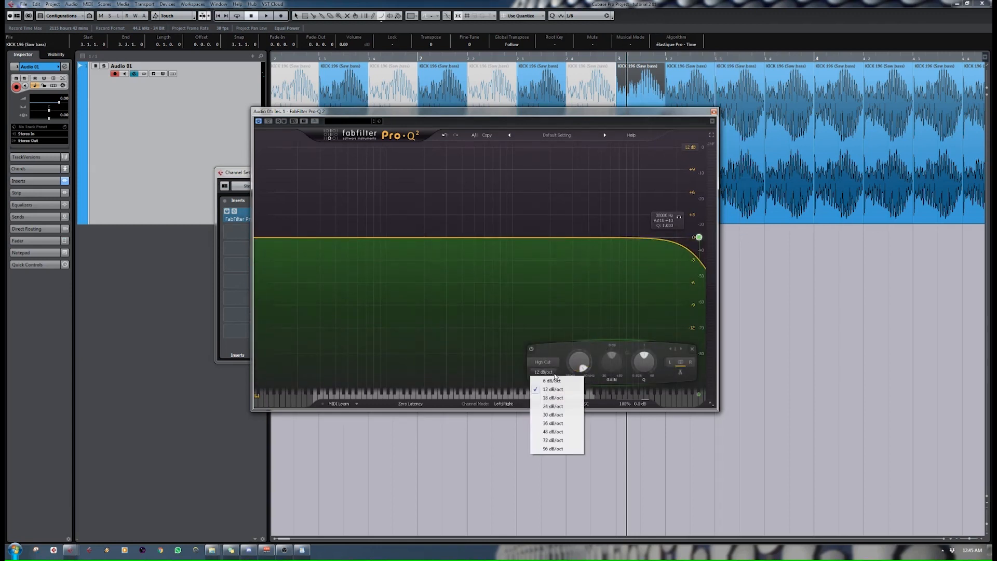
pyautogui.click(553, 406)
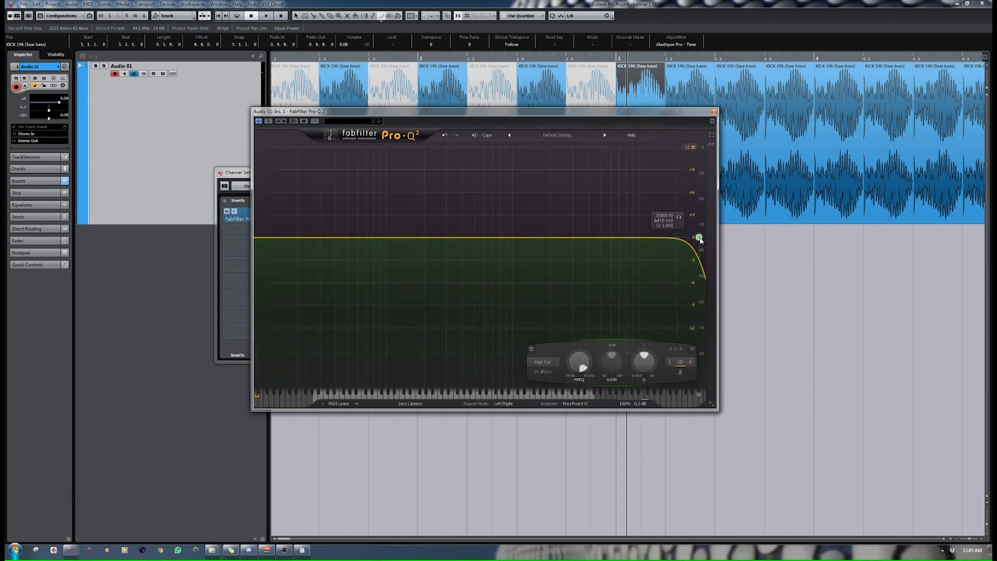
pyautogui.moveTo(580, 363); pyautogui.dragTo(565, 404)
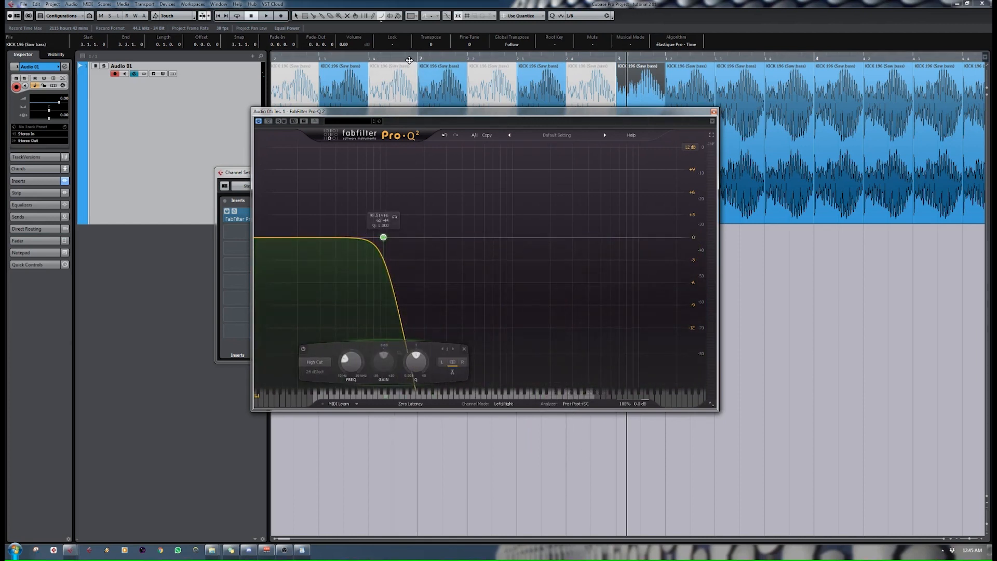
pyautogui.click(714, 111)
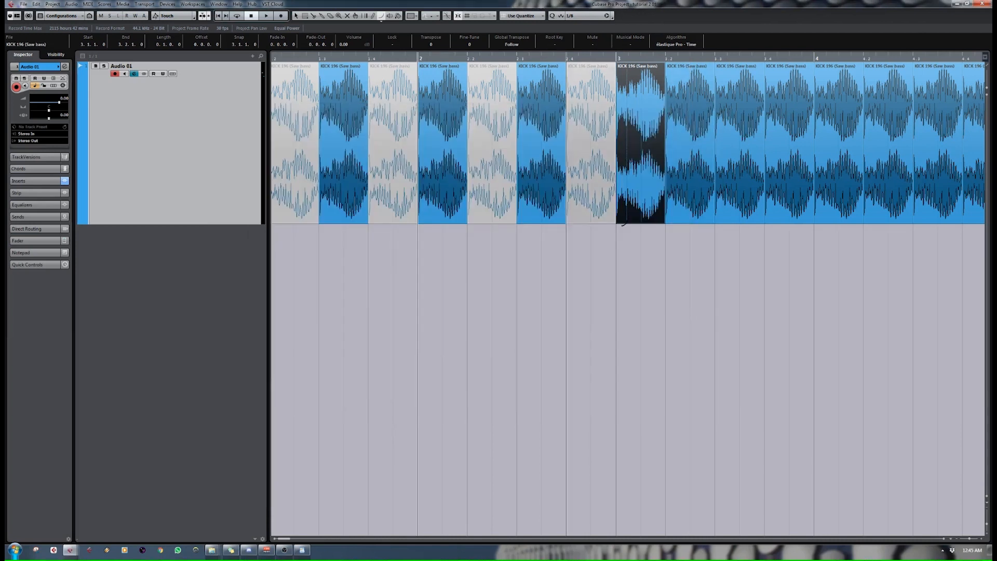
# Unmute the four muted kick events in bars 1 and 2 with the Mute tool.
pyautogui.moveTo(970, 539); pyautogui.dragTo(968, 540)
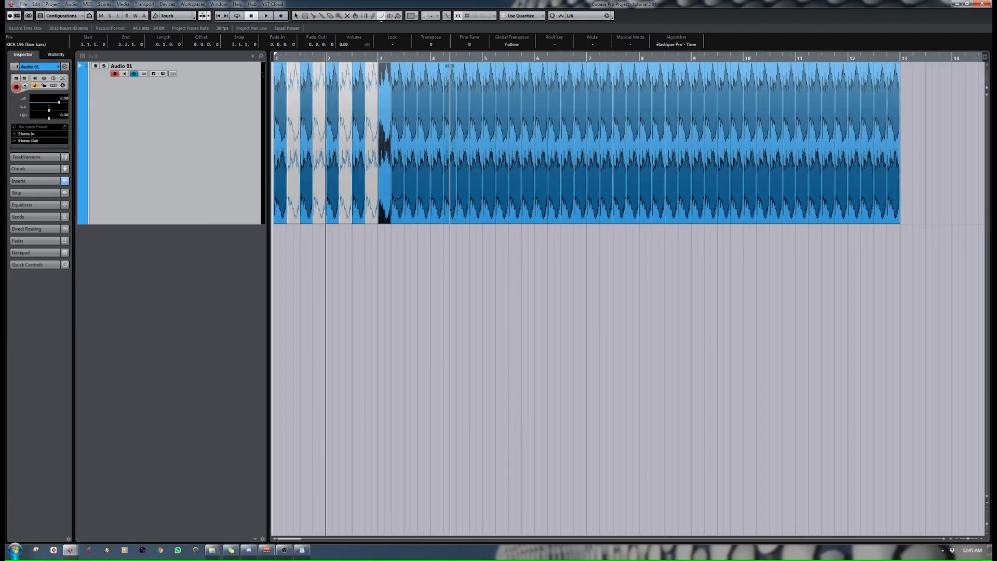
pyautogui.moveTo(444, 58); pyautogui.dragTo(444, 39)
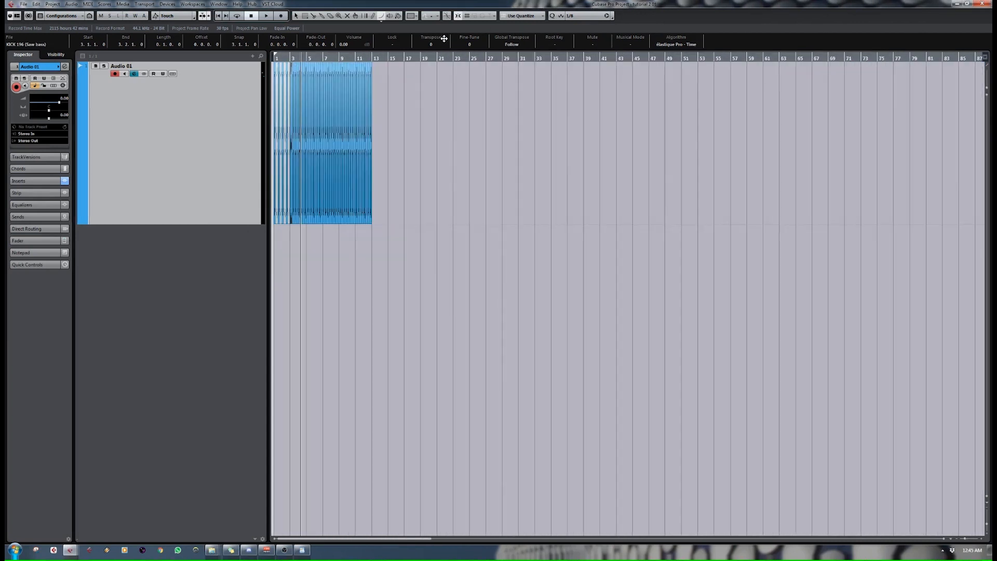
pyautogui.moveTo(307, 56); pyautogui.dragTo(294, 93)
pyautogui.moveTo(352, 59); pyautogui.dragTo(252, 169)
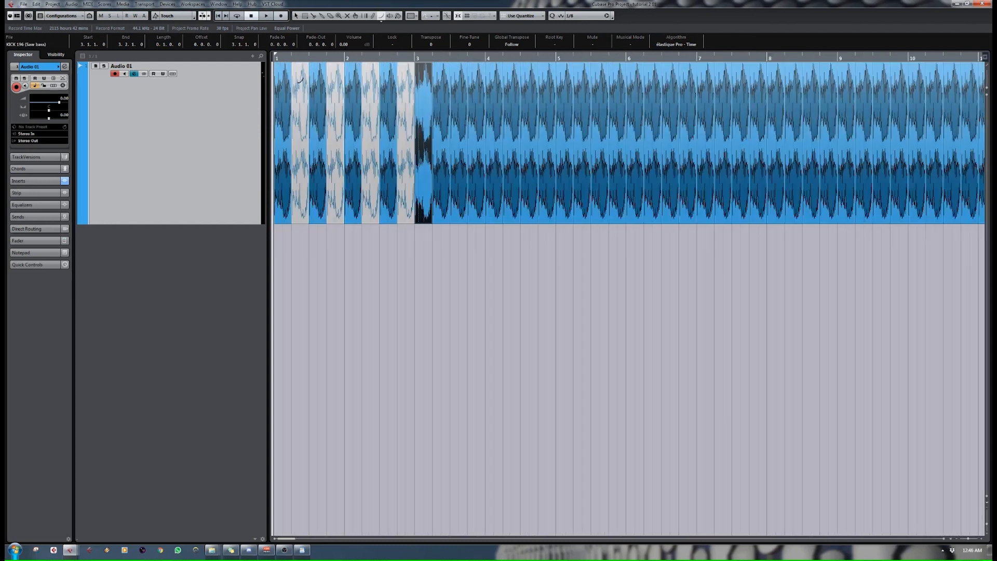
pyautogui.press('7')
pyautogui.click(300, 67)
pyautogui.click(343, 68)
pyautogui.click(371, 69)
pyautogui.click(406, 68)
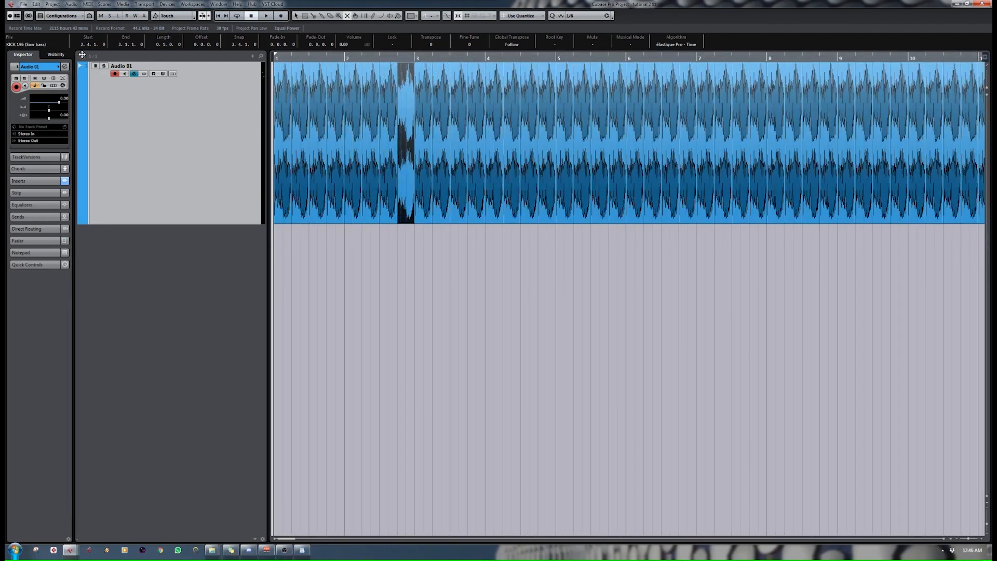
# Play the filtered kick track with the Audio 01 channel settings open, stop playback and close the settings.
pyautogui.click(135, 74)
pyautogui.press('space')
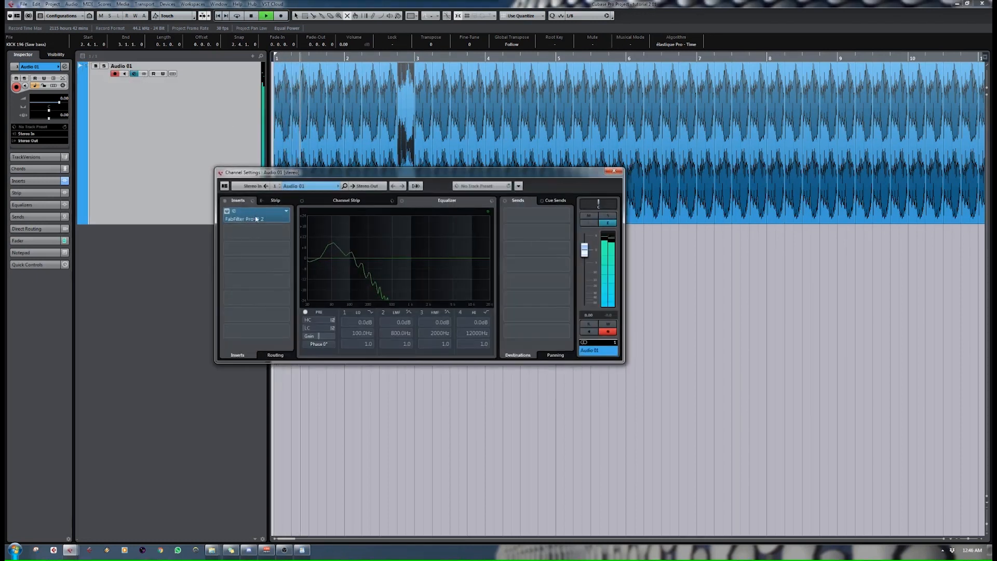
pyautogui.press('space')
pyautogui.click(614, 172)
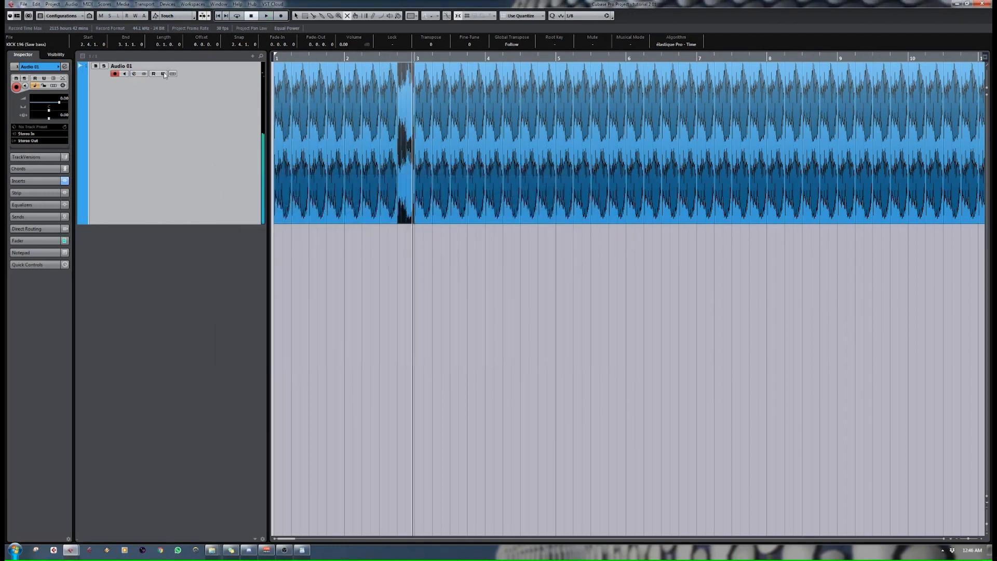
# Reopen the Audio 01 channel settings, move the window aside and view the track's insert in the MixConsole.
pyautogui.click(134, 76)
pyautogui.moveTo(294, 176); pyautogui.dragTo(491, 191)
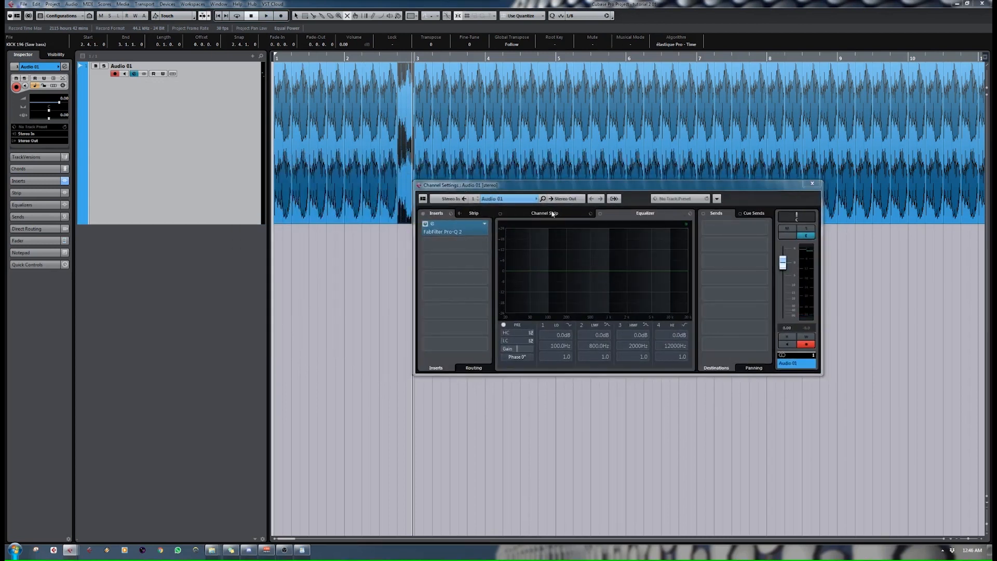
pyautogui.press('F3')
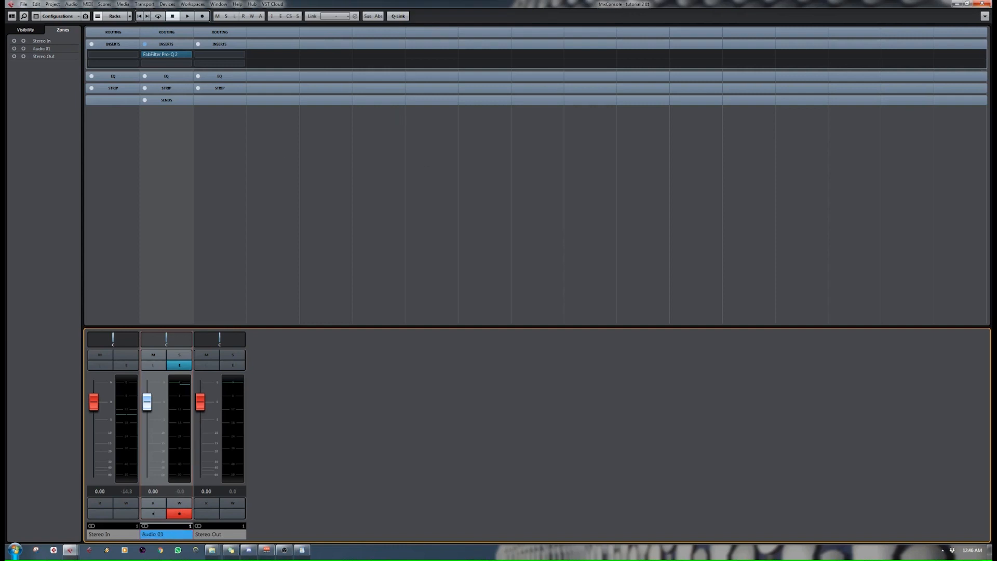
pyautogui.click(981, 5)
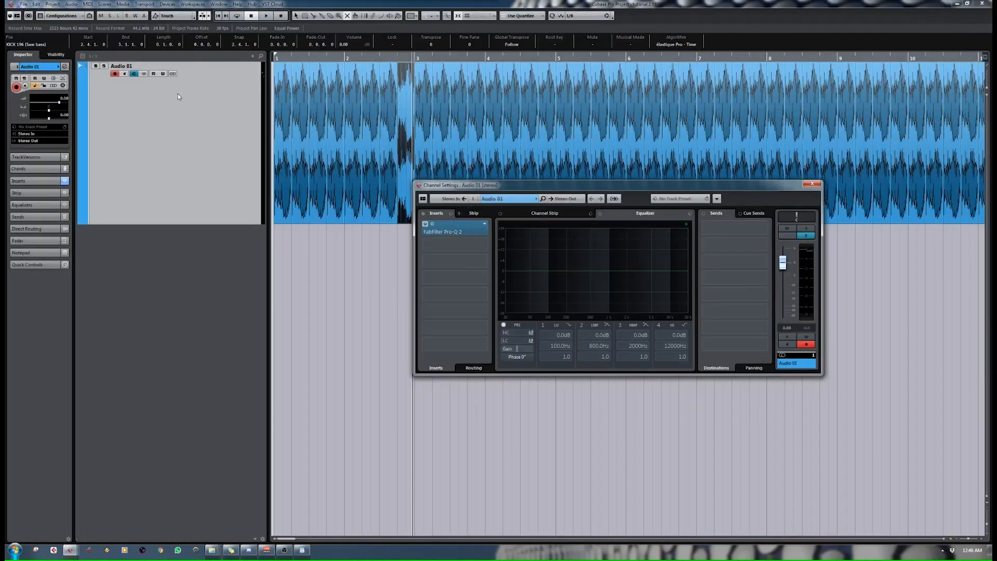
# Open Pro-Q 2 from the Audio 01 channel settings, then close both the plug-in and the settings.
pyautogui.click(155, 103)
pyautogui.click(134, 74)
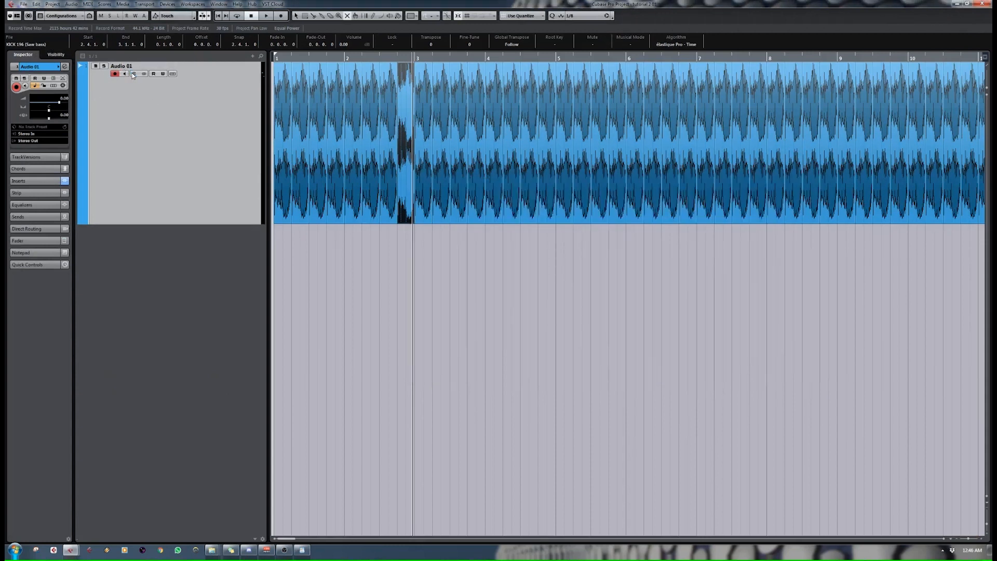
pyautogui.click(135, 73)
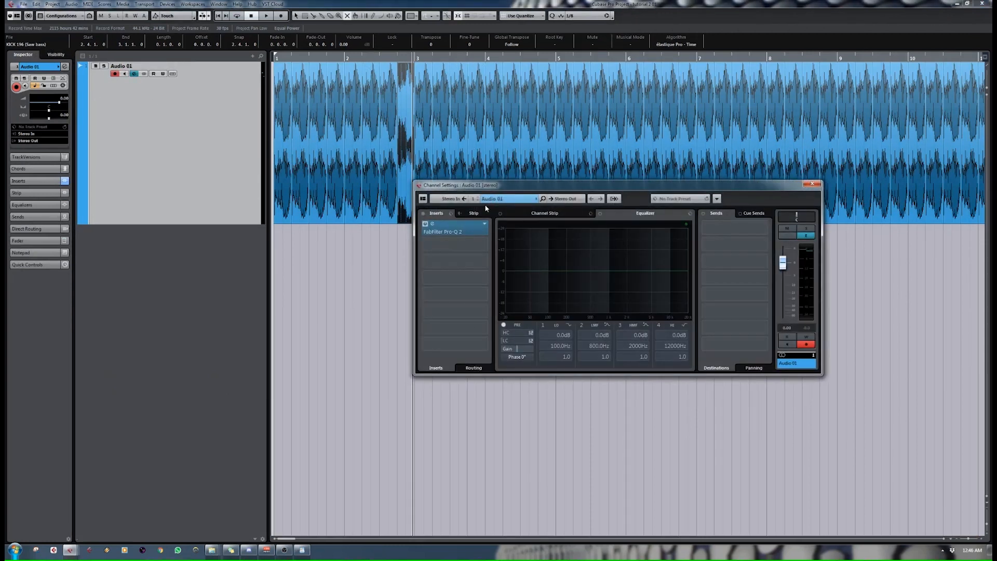
pyautogui.doubleClick(472, 232)
pyautogui.click(714, 113)
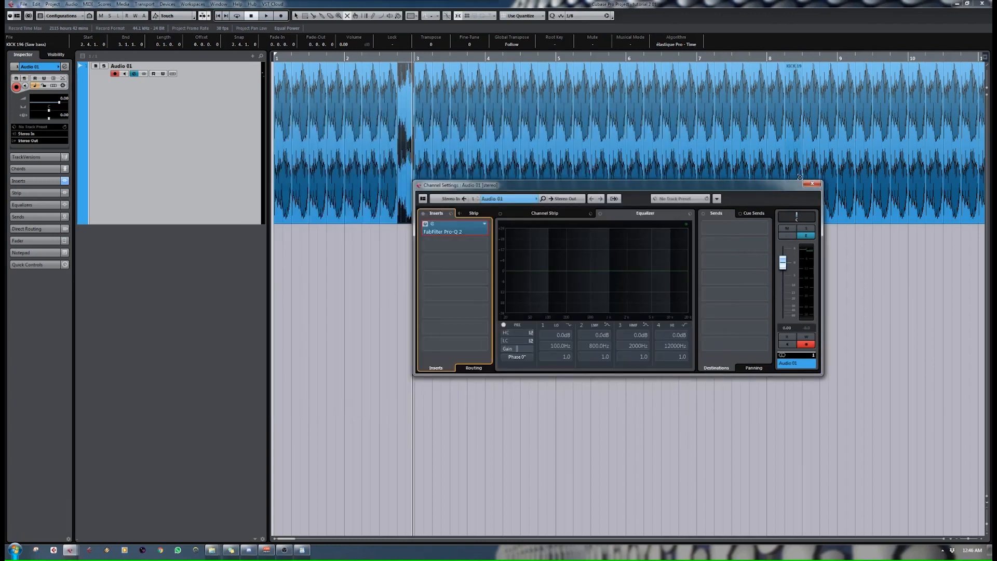
pyautogui.click(812, 183)
# Open Pro-Q 2 from Audio 01's insert in the MixConsole, close the mixer and move the plug-in window off the first bars.
pyautogui.press('F3')
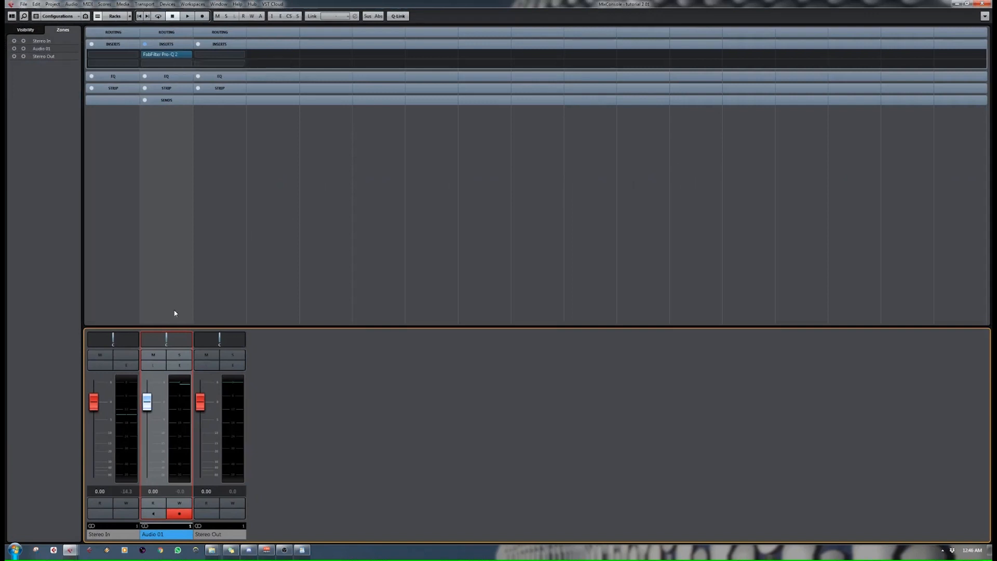
pyautogui.click(165, 54)
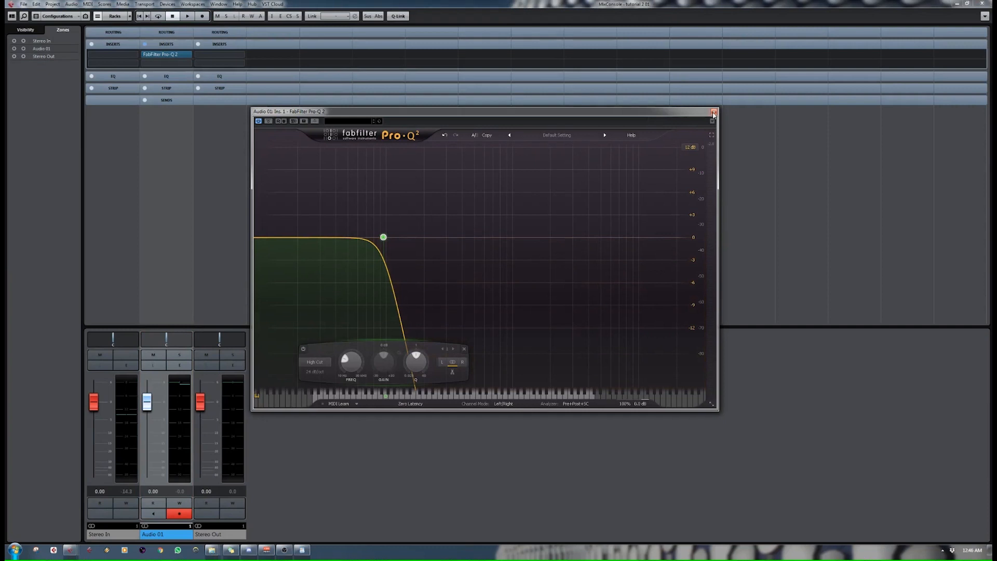
pyautogui.click(982, 4)
pyautogui.moveTo(471, 115); pyautogui.dragTo(724, 177)
pyautogui.moveTo(636, 300)
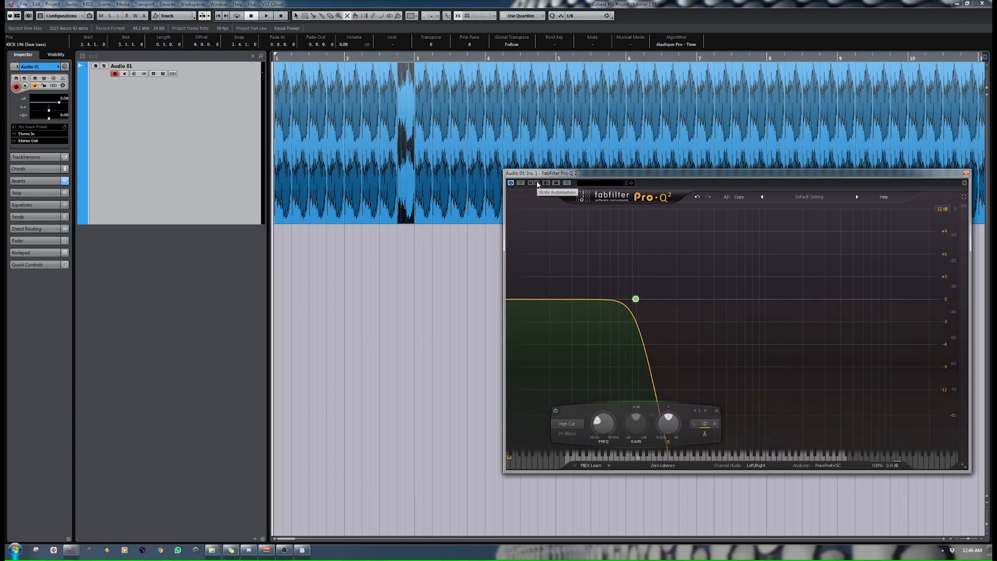
# Enable automation writing for Pro-Q 2 and sweep the Band 1 frequency down and partly back up.
pyautogui.click(536, 183)
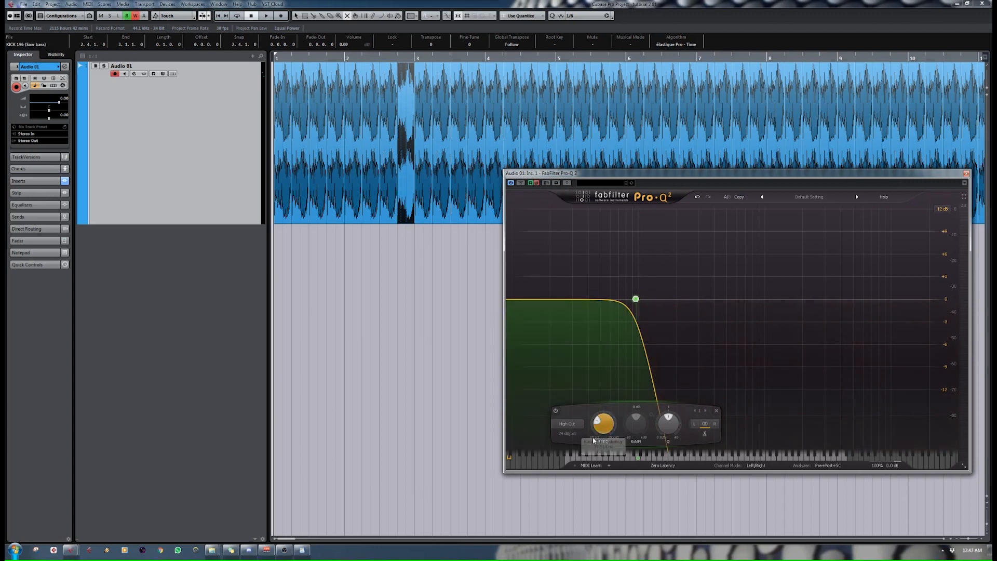
pyautogui.moveTo(613, 432)
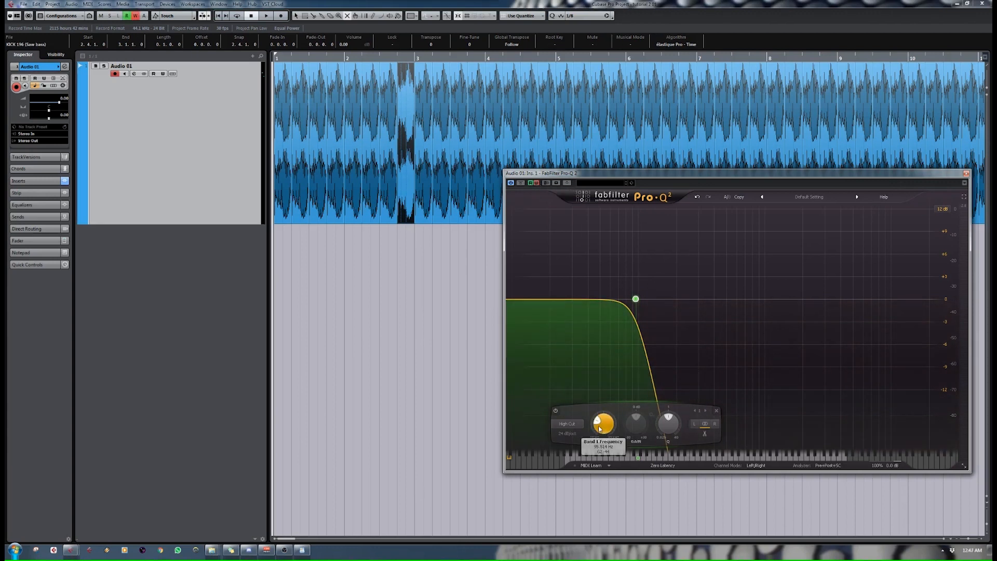
pyautogui.moveTo(600, 429); pyautogui.dragTo(598, 457)
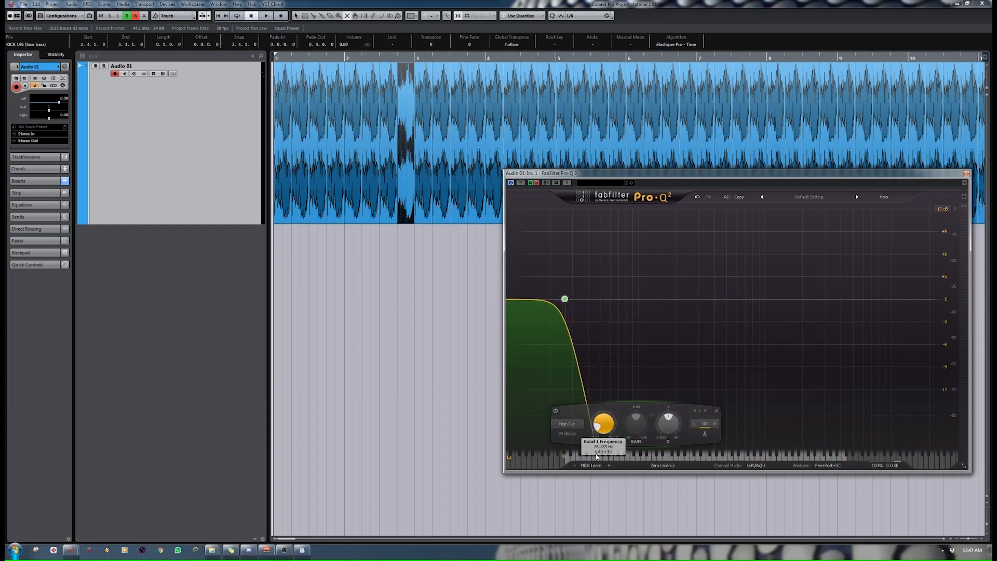
pyautogui.moveTo(603, 424)
pyautogui.mouseDown()
pyautogui.moveTo(614, 363)
pyautogui.moveTo(613, 407)
pyautogui.mouseUp()
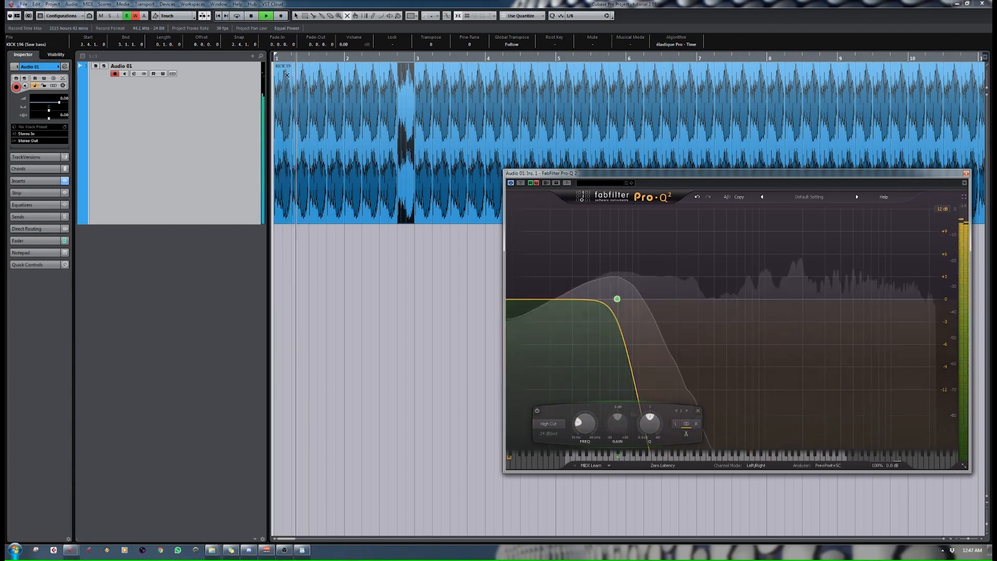
# Record the high-cut frequency opening up fully during playback, stop, disable automation writing and close Pro-Q 2.
pyautogui.moveTo(585, 421); pyautogui.dragTo(592, 329)
pyautogui.press('space')
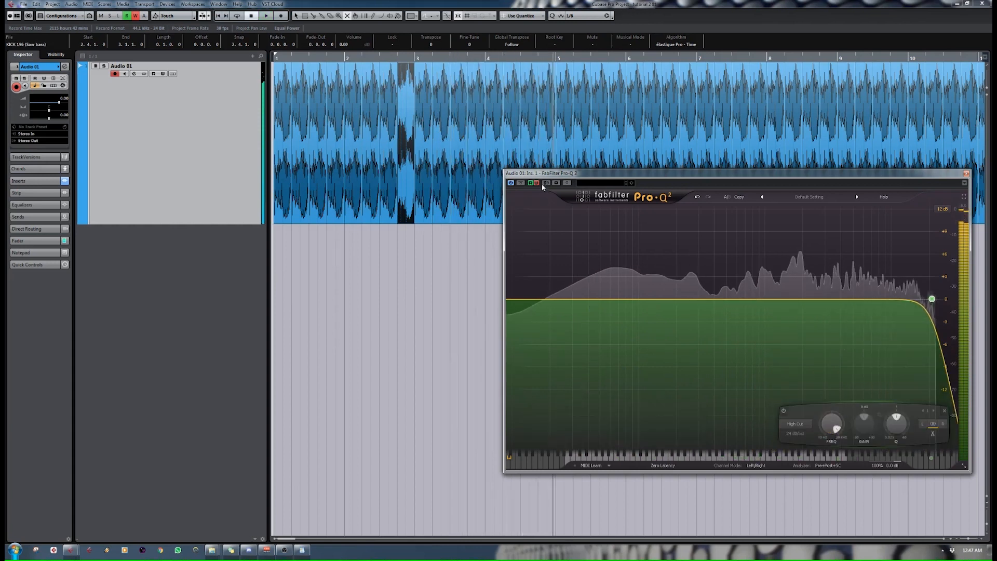
pyautogui.click(537, 183)
pyautogui.click(966, 174)
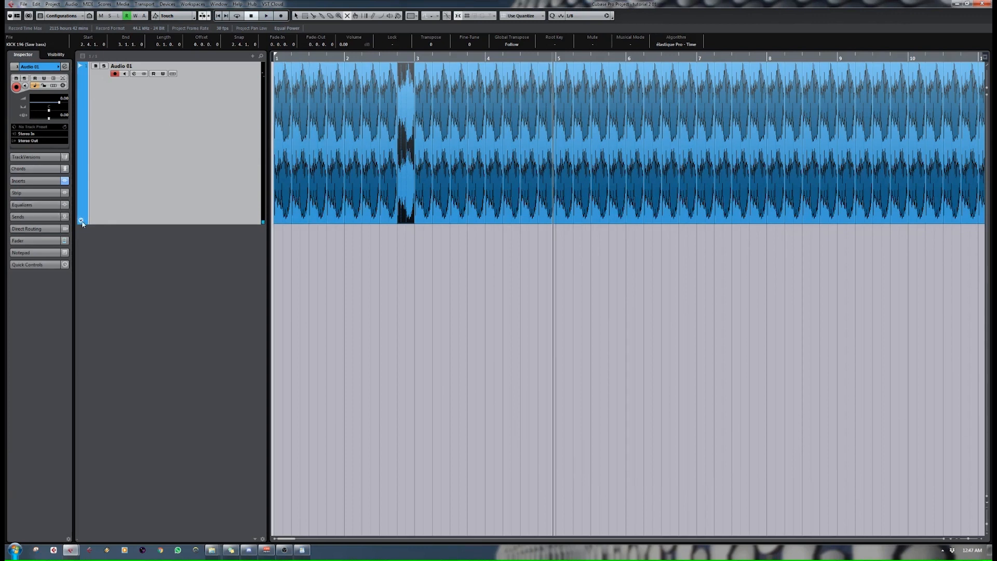
# Show Audio 01's automation lane and browse the addable Pro-Q 2 Band 1 parameters without adding one.
pyautogui.click(81, 221)
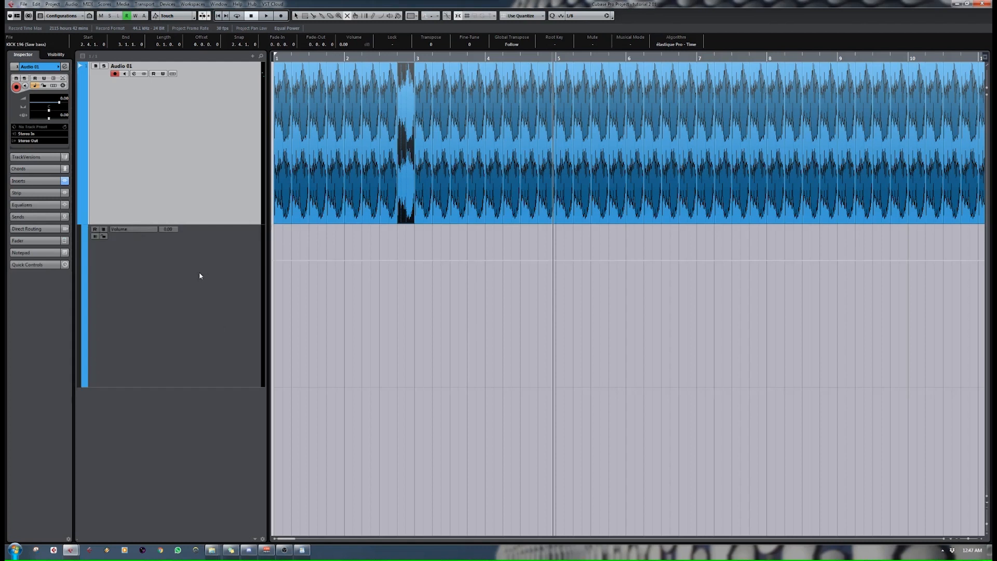
pyautogui.click(129, 231)
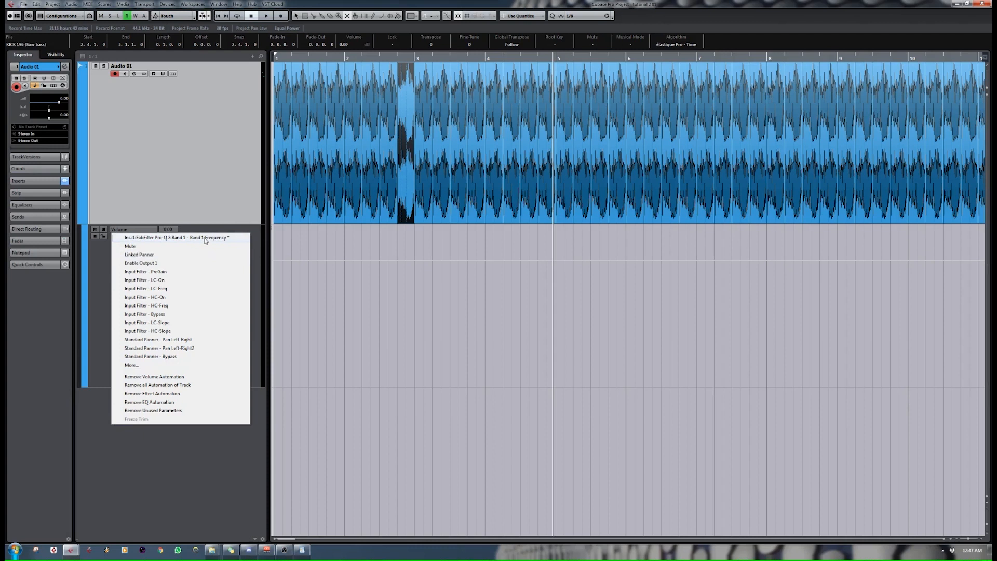
pyautogui.click(154, 366)
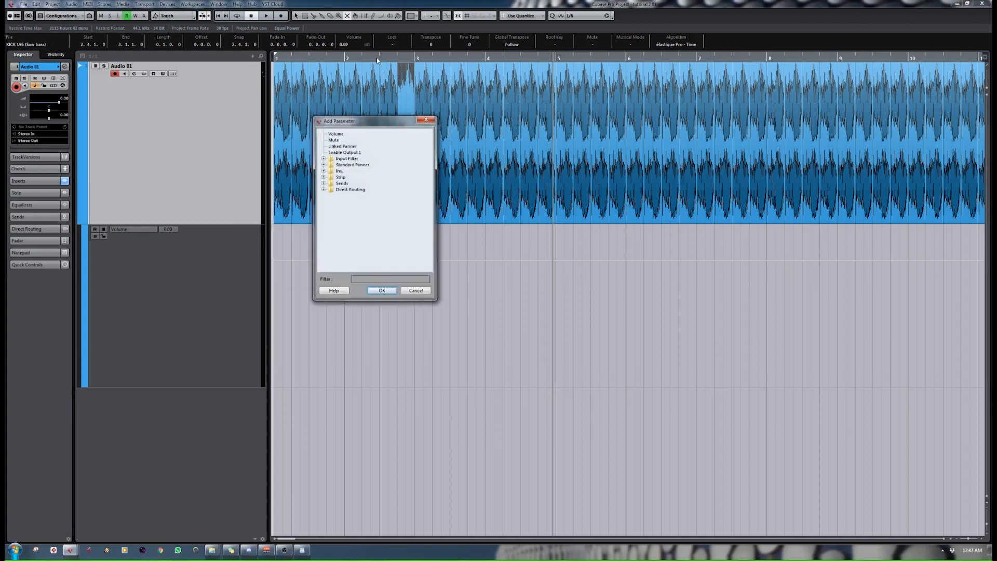
pyautogui.click(323, 171)
pyautogui.click(331, 177)
pyautogui.scroll(-3, 369, 212)
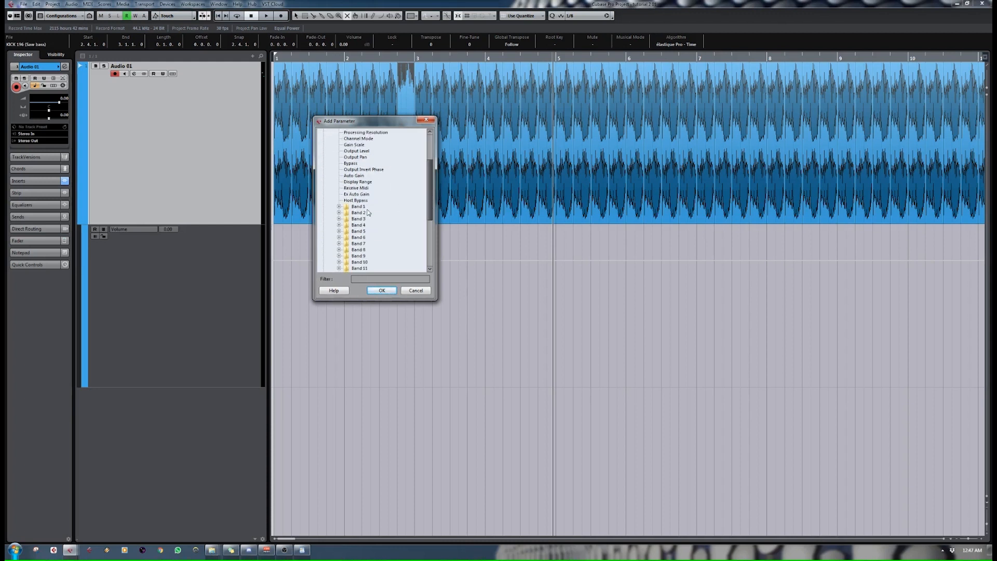
pyautogui.click(339, 207)
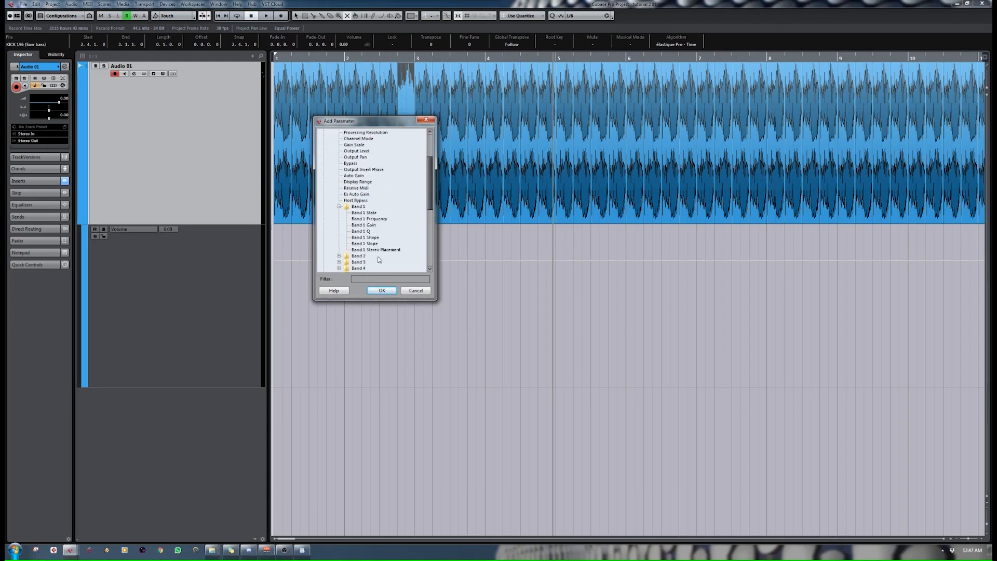
pyautogui.click(416, 291)
pyautogui.click(136, 229)
pyautogui.click(133, 137)
# Write another Pro-Q 2 automation pass lowering the high-cut frequency during playback, then disable writing, close the plug-in and stop.
pyautogui.click(134, 74)
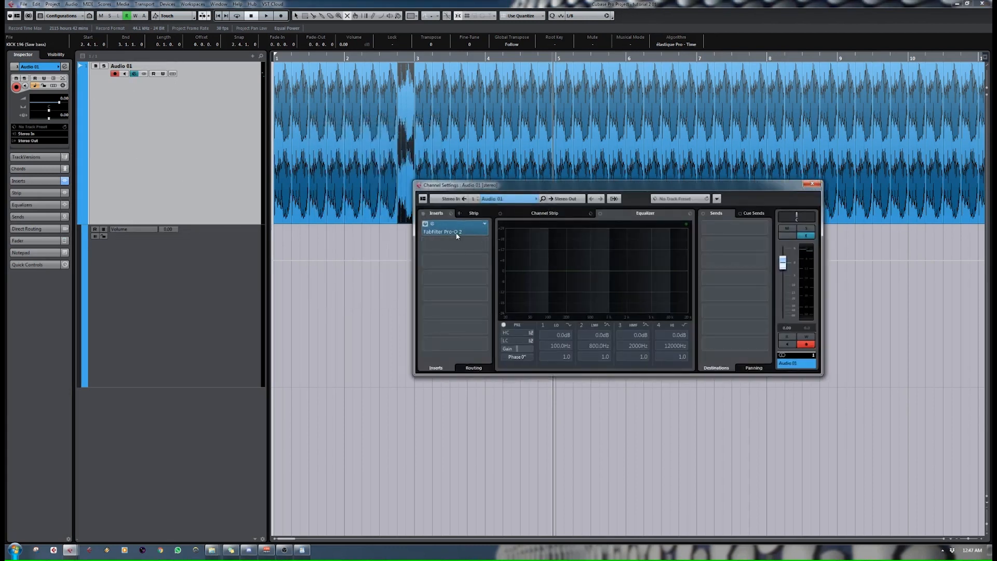
pyautogui.click(444, 232)
pyautogui.click(538, 183)
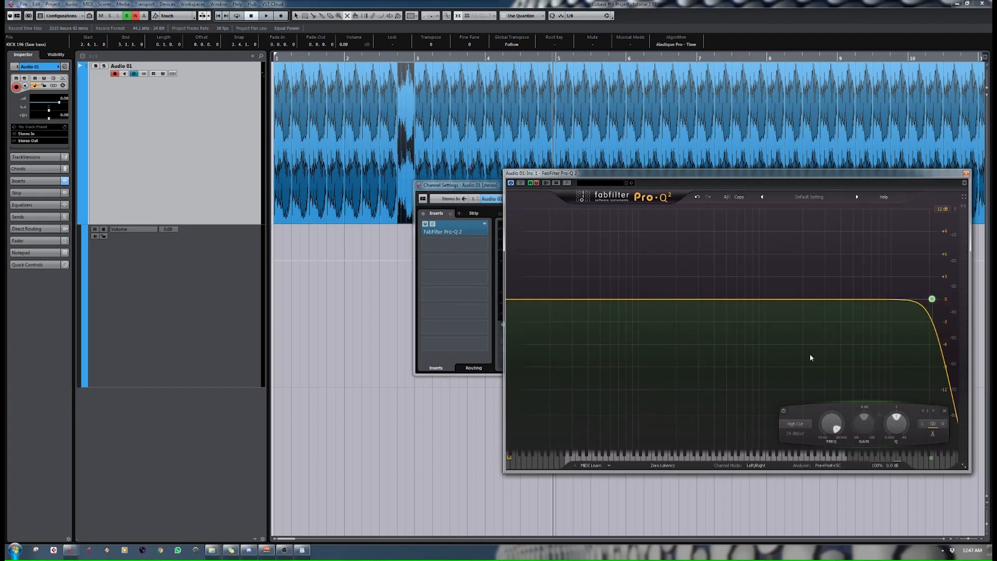
pyautogui.moveTo(835, 429); pyautogui.dragTo(803, 371)
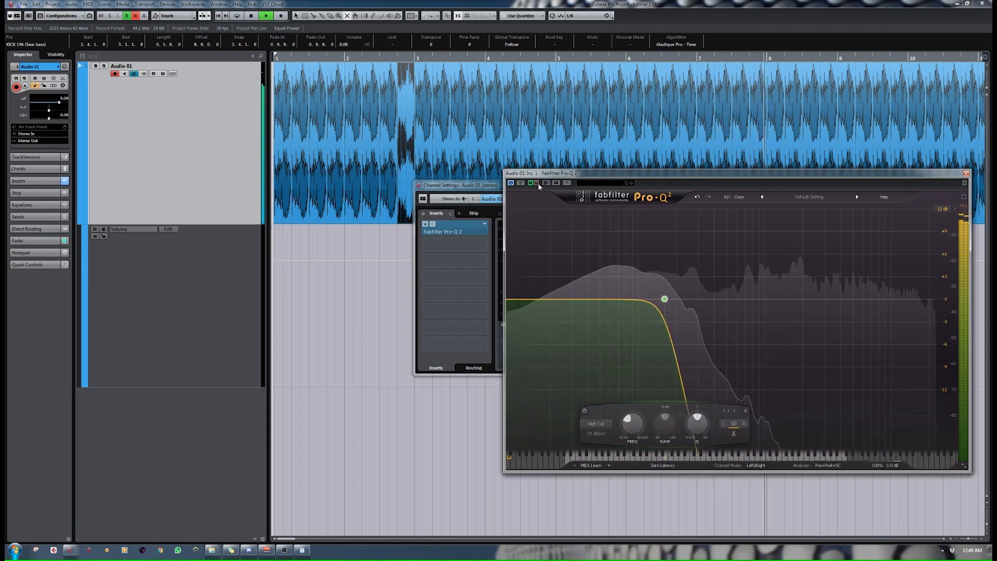
pyautogui.click(966, 173)
pyautogui.press('space')
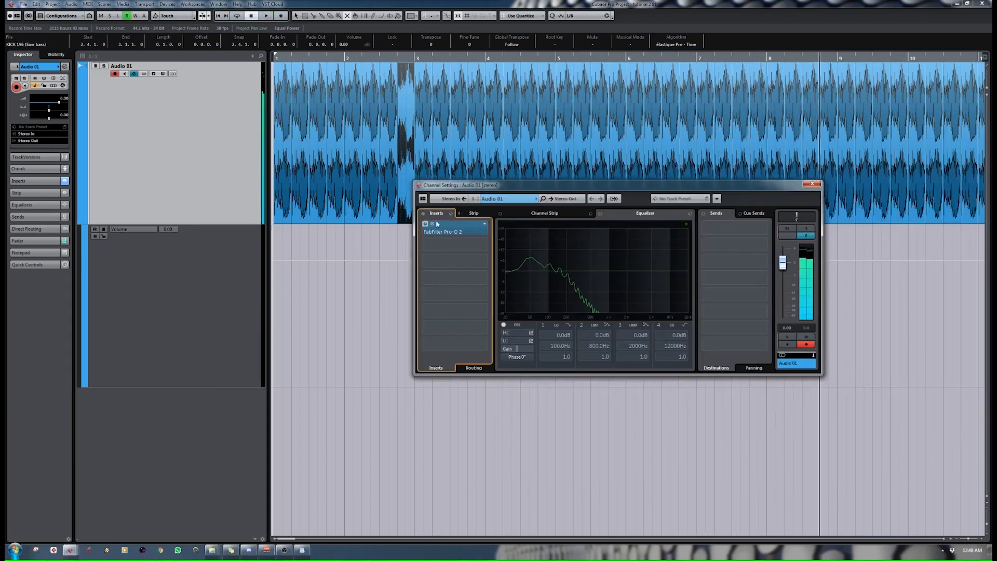
# Close the channel settings and show Pro-Q 2's Band 1 Frequency parameter in Audio 01's automation lane.
pyautogui.click(145, 229)
pyautogui.click(142, 228)
pyautogui.click(141, 229)
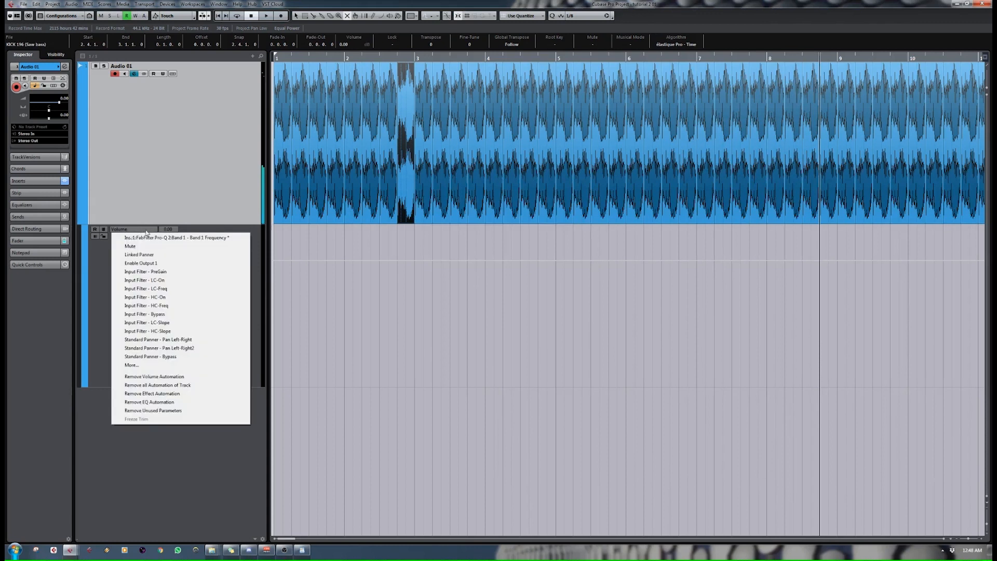
pyautogui.click(192, 237)
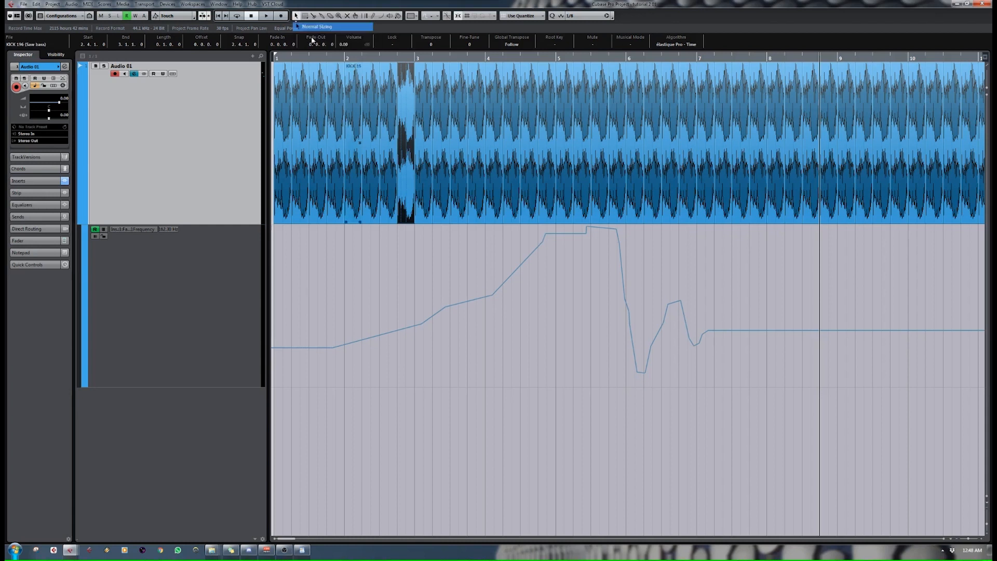
# Delete all the recorded automation points from the Band 1 Frequency lane.
pyautogui.click(310, 272)
pyautogui.moveTo(333, 272); pyautogui.dragTo(709, 374)
pyautogui.press('Delete')
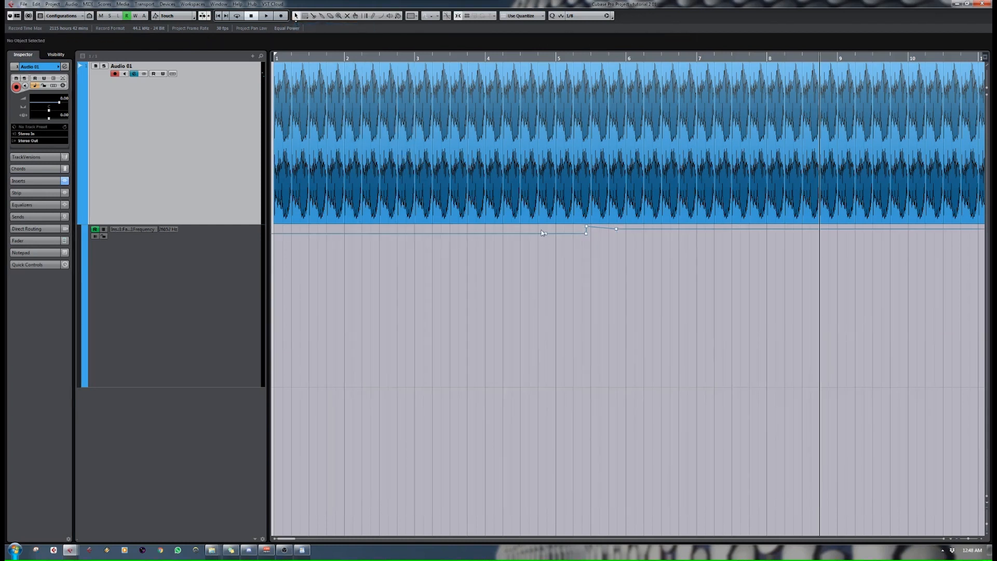
pyautogui.moveTo(586, 234); pyautogui.dragTo(587, 226)
pyautogui.press('Delete')
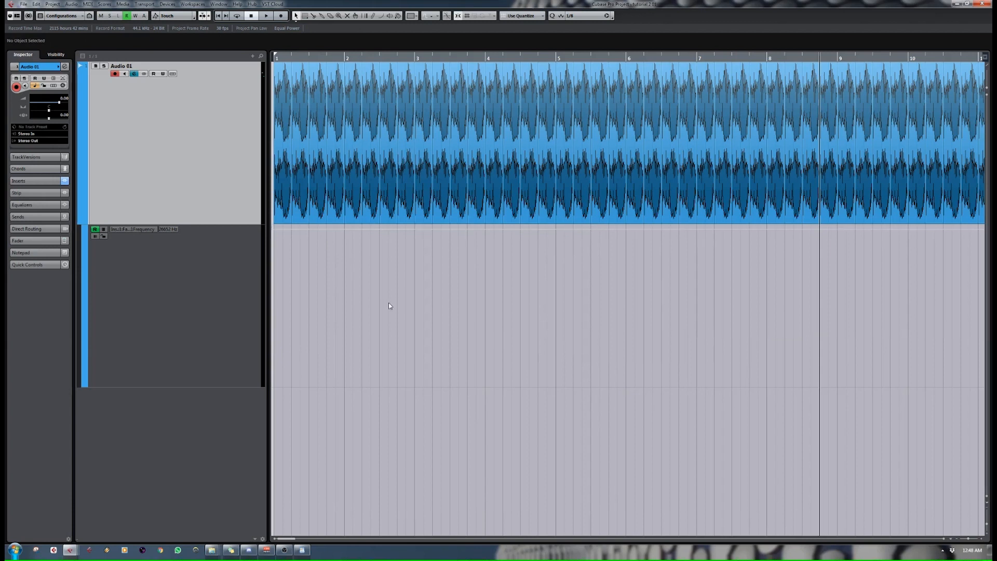
# Add two automation points forming a straight fall from bar 1 to about 197 Hz in bar 6, and play back the start.
pyautogui.click(275, 230)
pyautogui.moveTo(453, 230); pyautogui.dragTo(625, 308)
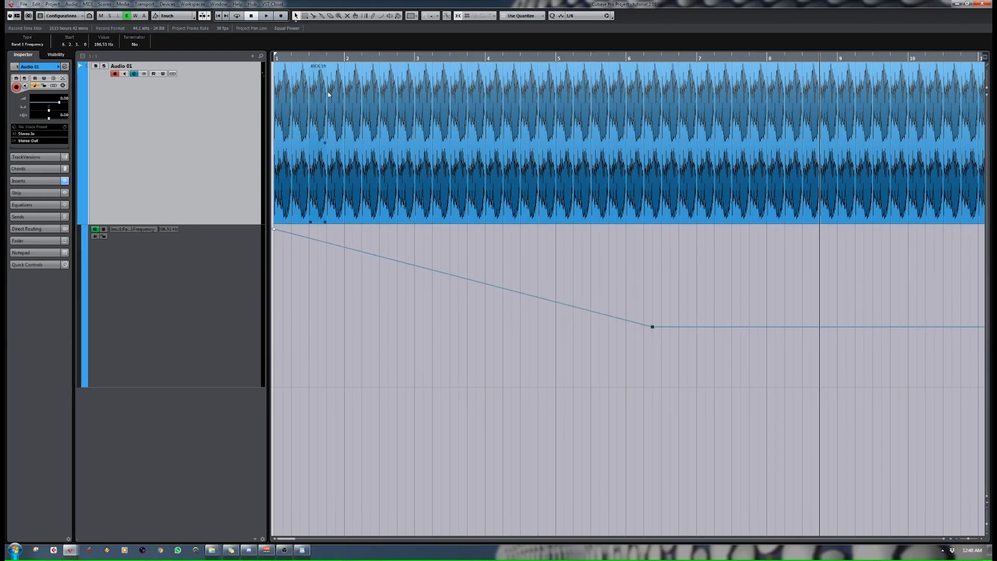
pyautogui.moveTo(300, 59); pyautogui.dragTo(123, 74)
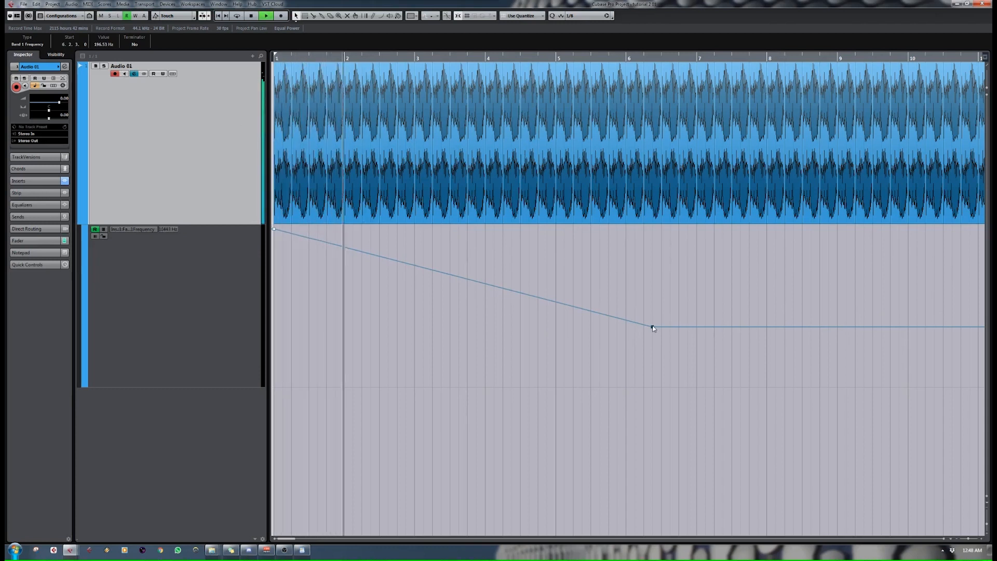
pyautogui.press('space')
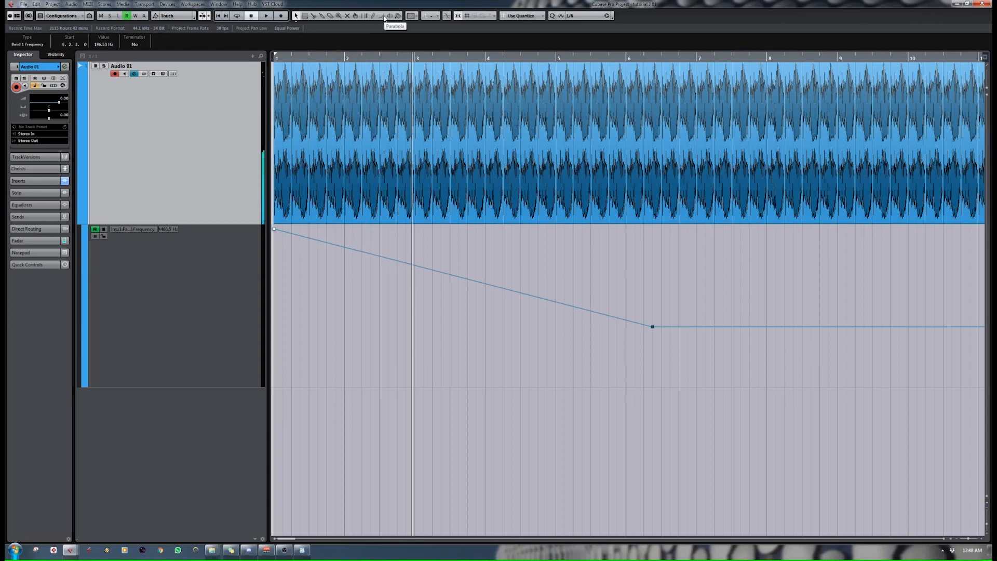
# Draw a Parabola automation curve between the point in bar 6 and the high value at bar 1.
pyautogui.click(381, 17)
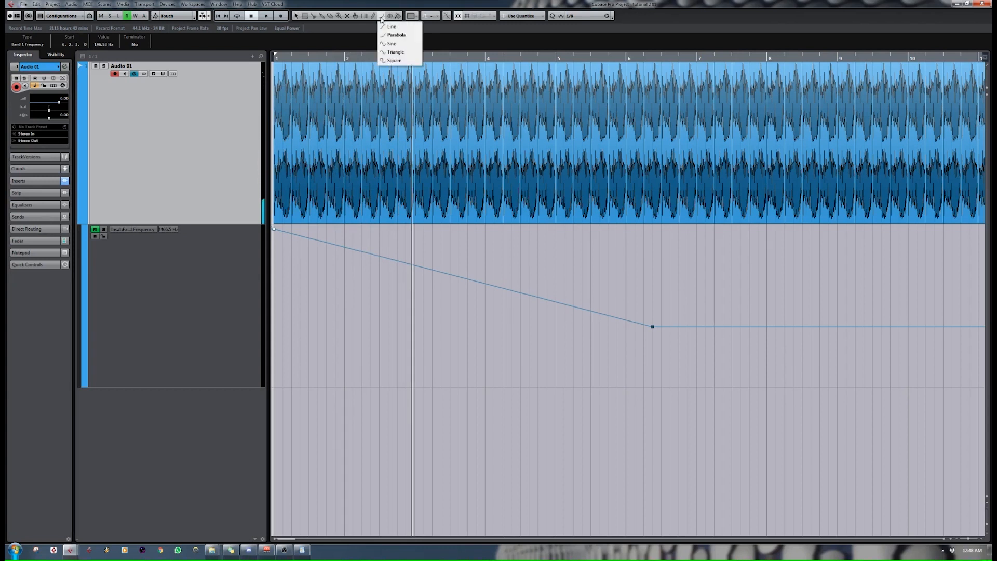
pyautogui.click(395, 35)
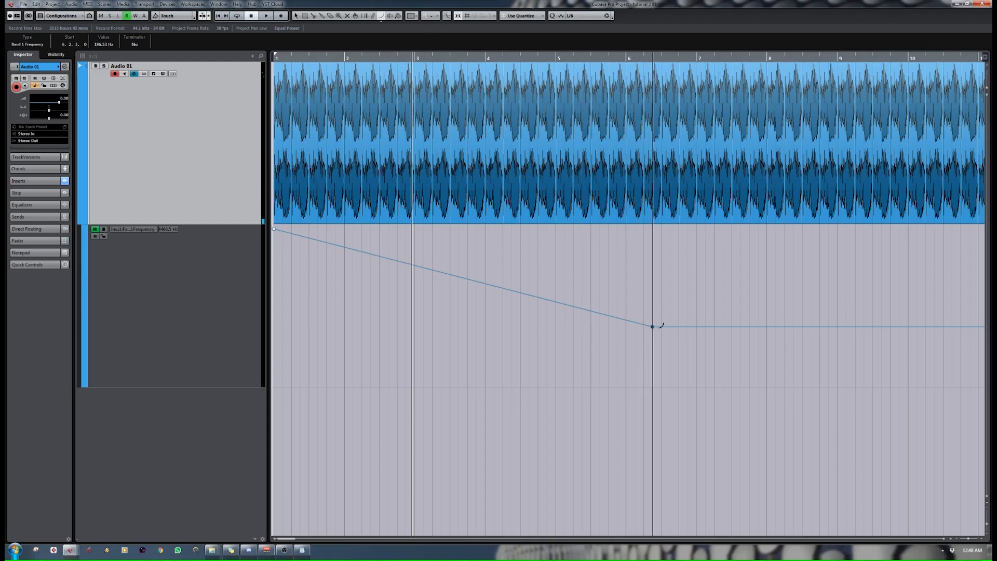
pyautogui.moveTo(653, 326); pyautogui.dragTo(273, 224)
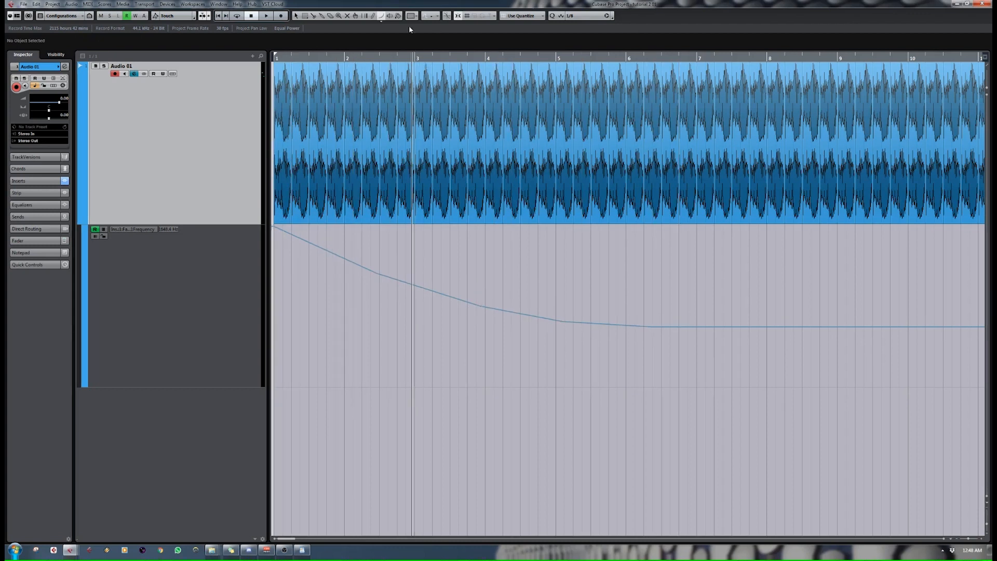
# Draw a down-up-down zigzag of straight automation segments from bar 1 to bar 9 with the Line tool.
pyautogui.click(386, 20)
pyautogui.click(386, 35)
pyautogui.moveTo(289, 245)
pyautogui.mouseDown()
pyautogui.moveTo(520, 385)
pyautogui.moveTo(673, 258)
pyautogui.moveTo(855, 374)
pyautogui.mouseUp()
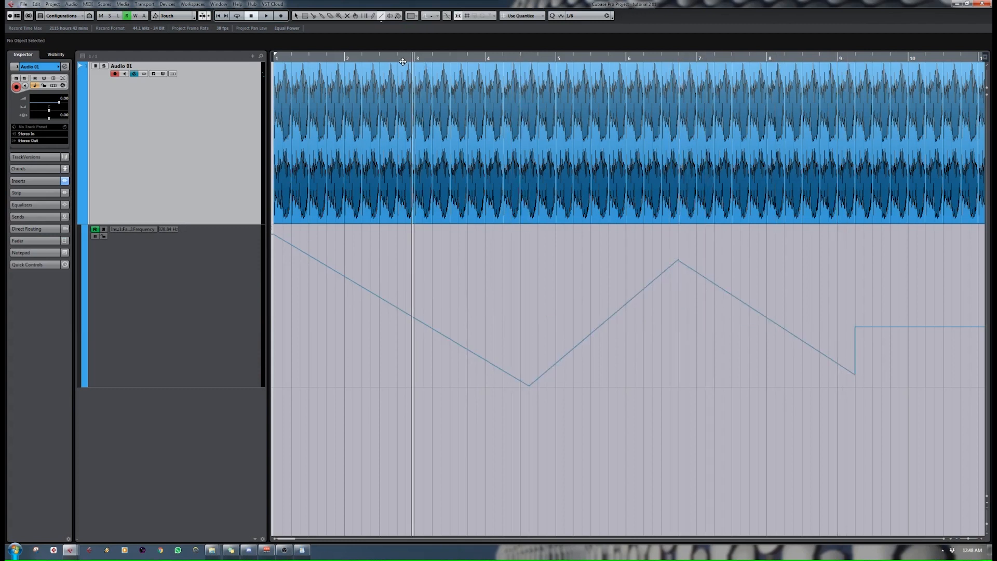
# Draw a tall Sine automation wave from bar 1 to nearly bar 10 in the Band 1 Frequency lane.
pyautogui.click(383, 19)
pyautogui.click(392, 43)
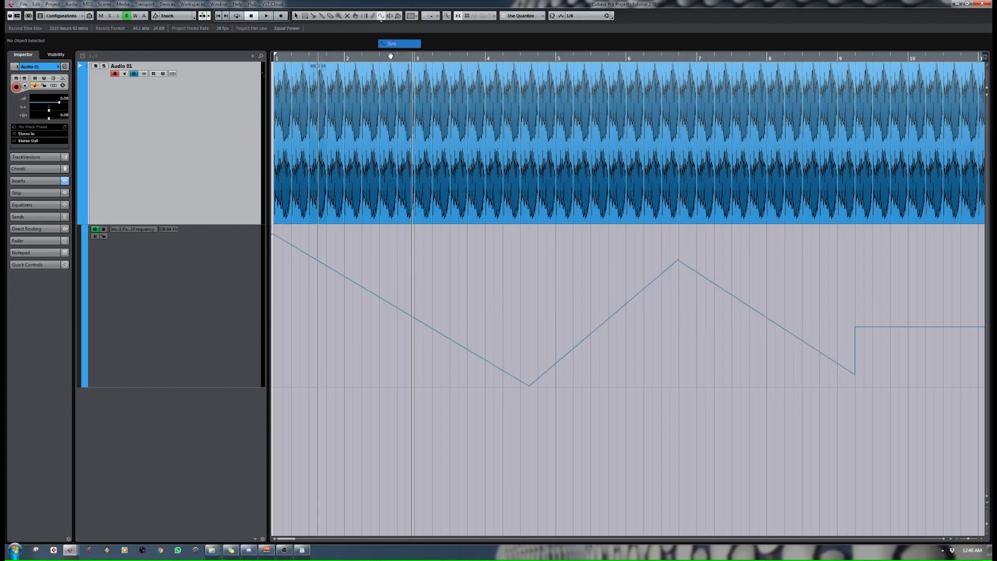
pyautogui.moveTo(275, 292); pyautogui.dragTo(900, 358)
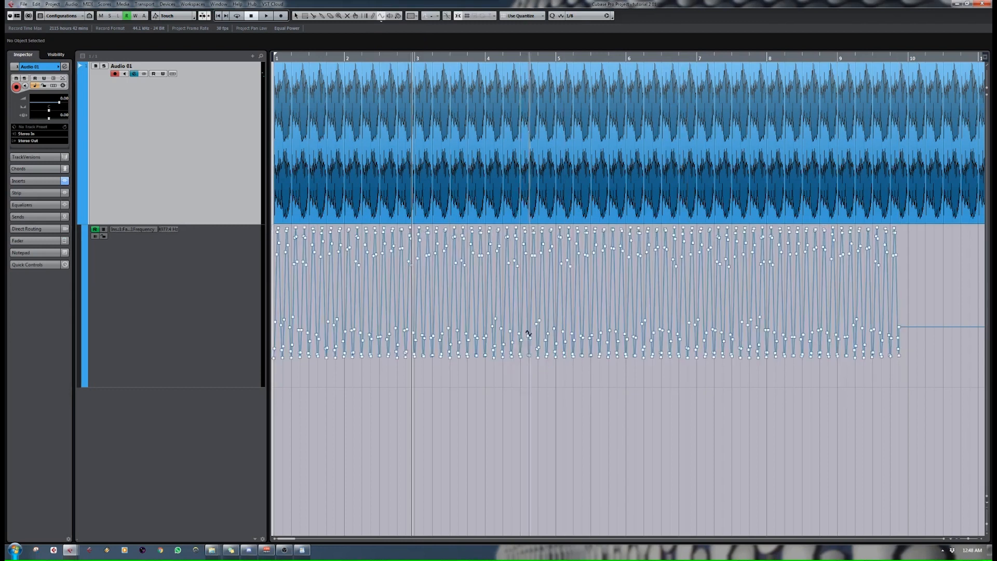
# Set the quantize preset to 1/1 and remove the dense sine automation.
pyautogui.click(593, 16)
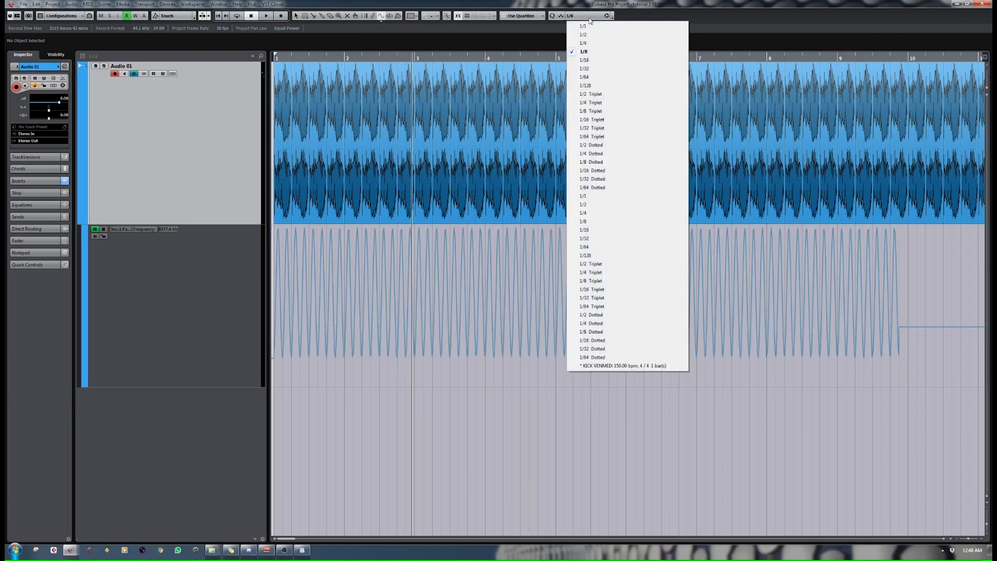
pyautogui.click(584, 27)
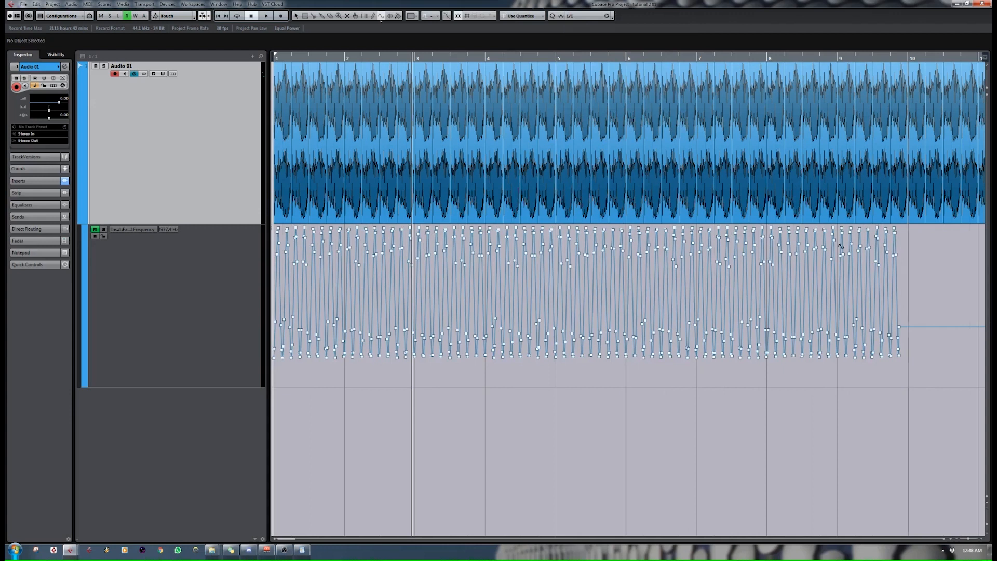
pyautogui.moveTo(939, 430); pyautogui.dragTo(286, 110)
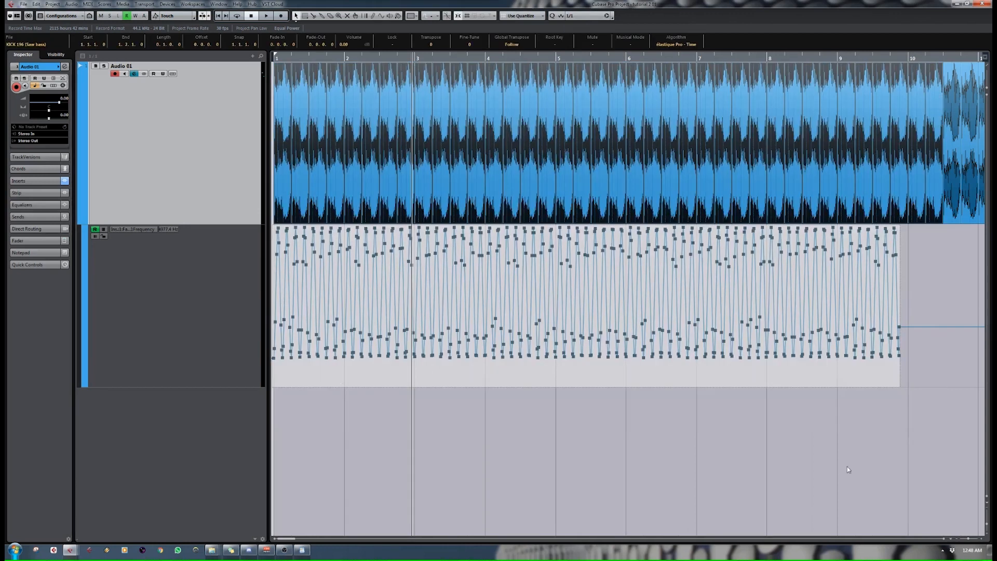
pyautogui.click(944, 464)
pyautogui.press('Delete')
# Draw a Sine automation wave with one cycle per bar from bar 1 to bar 10.
pyautogui.click(381, 15)
pyautogui.moveTo(278, 285)
pyautogui.mouseDown()
pyautogui.moveTo(605, 345)
pyautogui.moveTo(843, 310)
pyautogui.moveTo(870, 291)
pyautogui.moveTo(871, 319)
pyautogui.mouseUp()
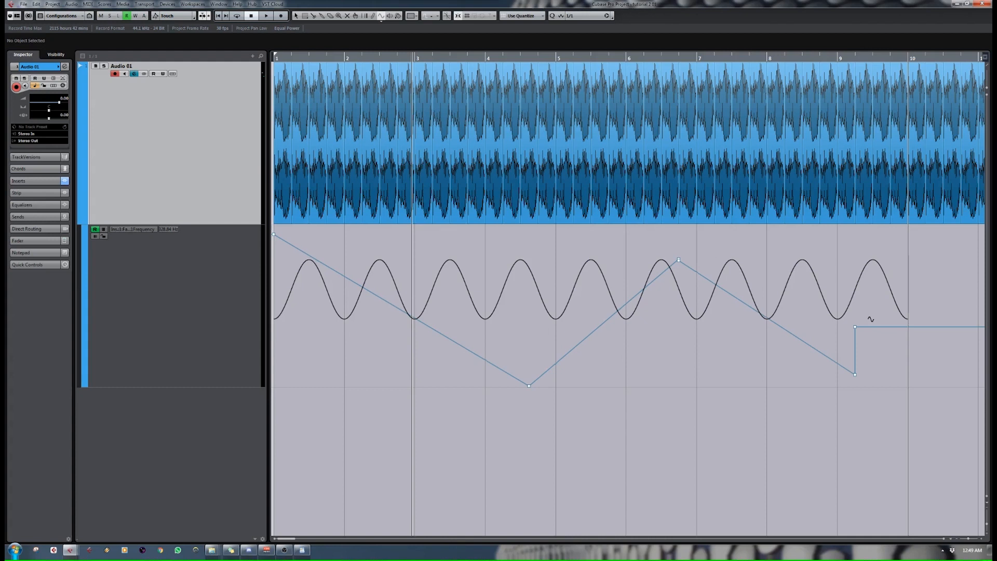
pyautogui.moveTo(870, 319); pyautogui.dragTo(871, 319)
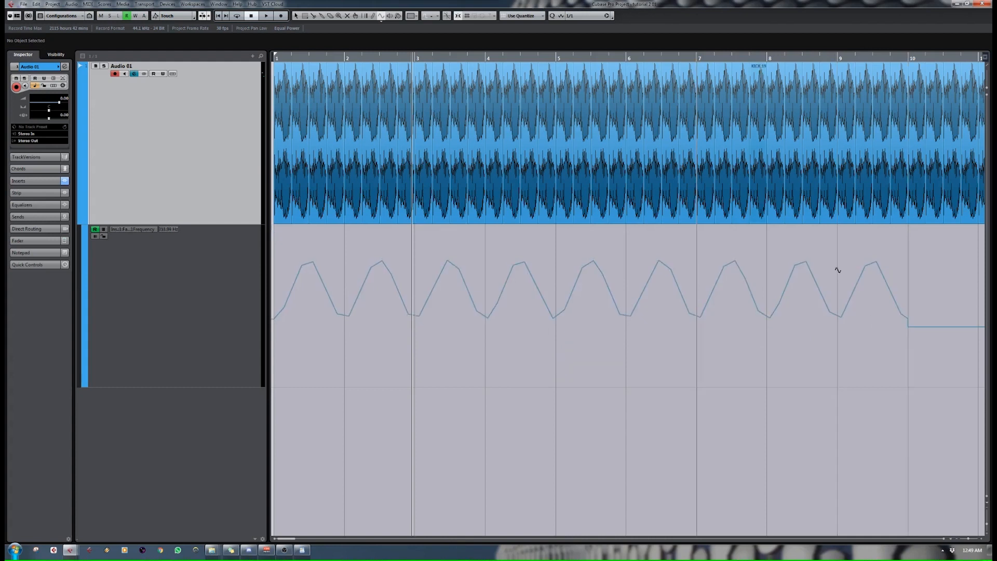
# Set the quantize preset to 1/4 and draw another sine automation wave from bar 1 to bar 10.
pyautogui.click(583, 15)
pyautogui.click(597, 43)
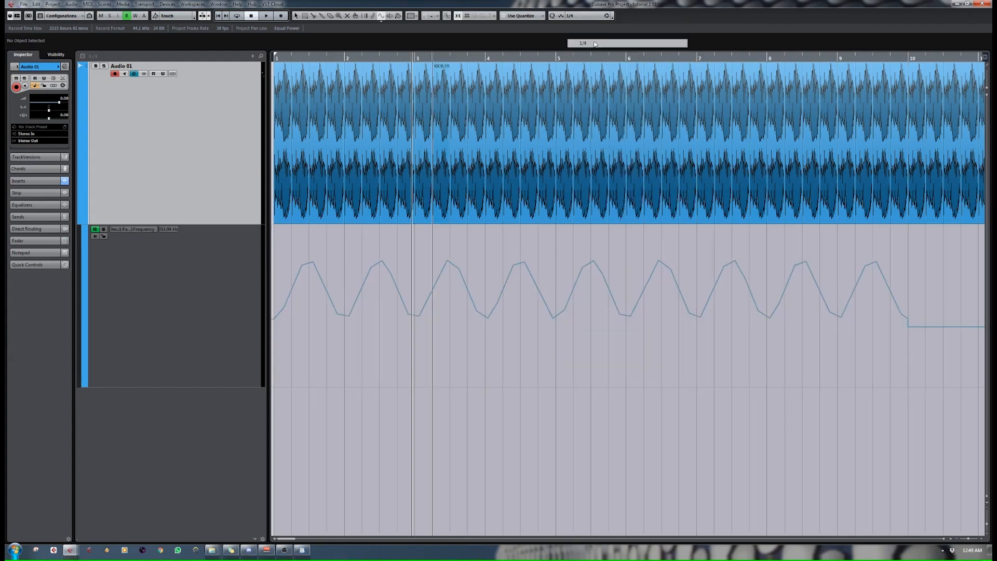
pyautogui.moveTo(282, 276); pyautogui.dragTo(913, 283)
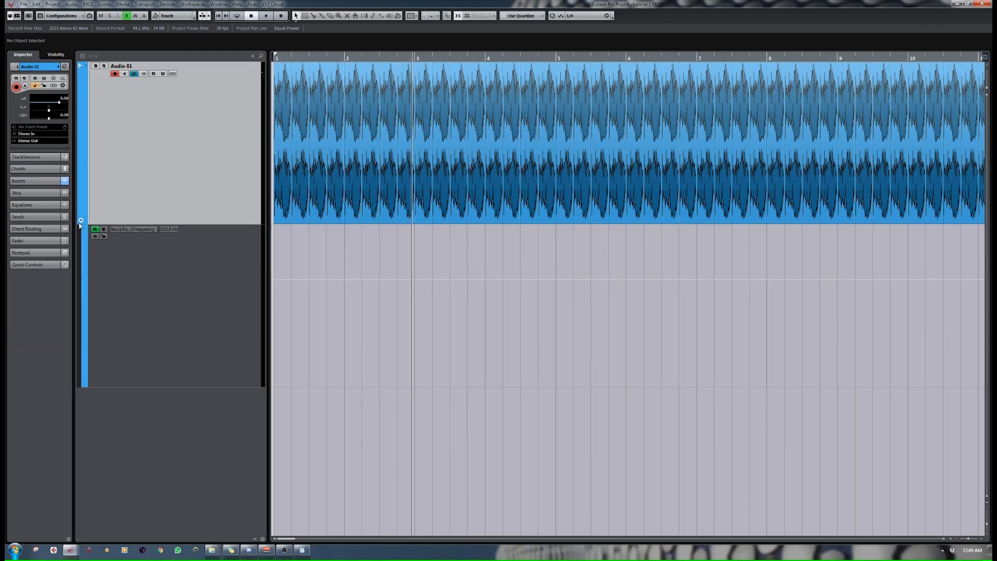
# Hide Audio 01's automation lane and look over the available quantize presets.
pyautogui.click(81, 221)
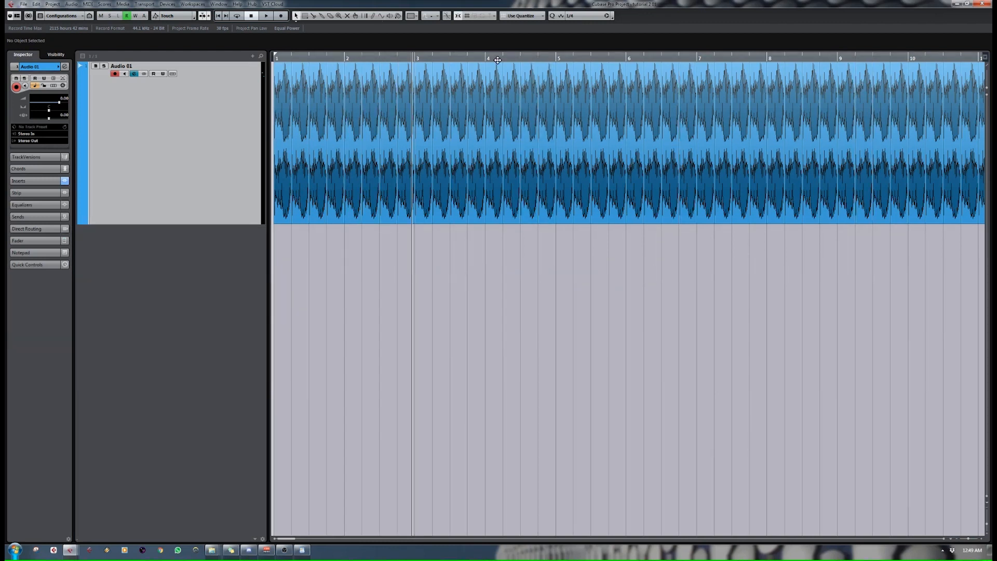
pyautogui.click(574, 16)
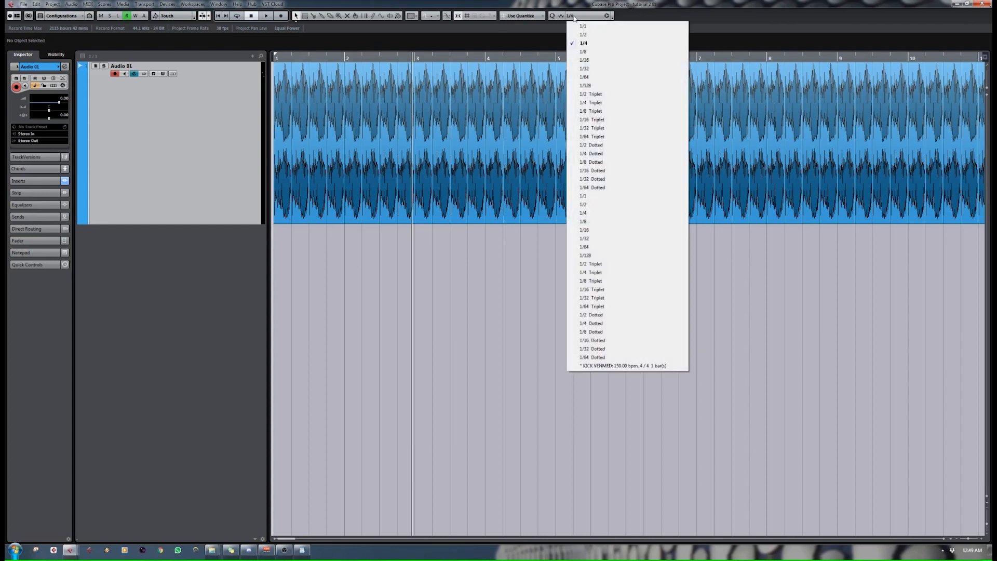
pyautogui.click(573, 17)
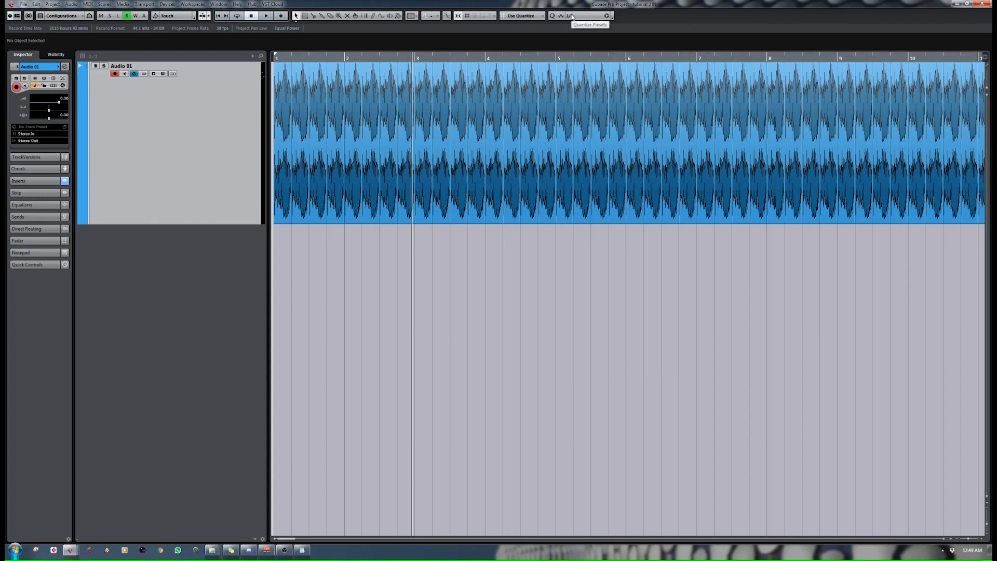
# Set the quantize preset to 1/1 and delete every kick event except the first.
pyautogui.moveTo(312, 60); pyautogui.dragTo(325, 56)
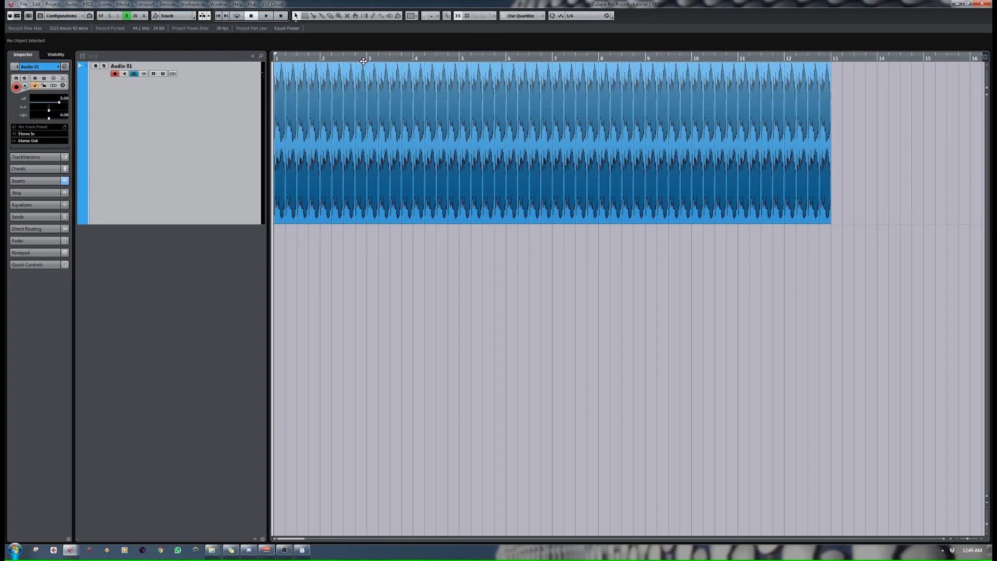
pyautogui.click(577, 15)
pyautogui.click(577, 35)
pyautogui.moveTo(938, 79); pyautogui.dragTo(296, 129)
pyautogui.press('Delete')
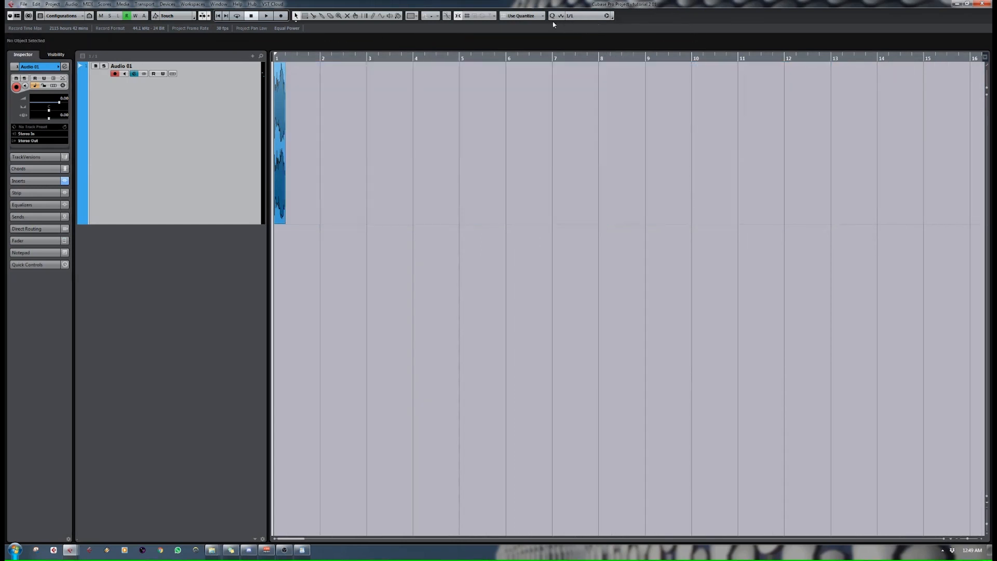
# Extend the remaining kick event to half a bar and duplicate it seven times up to bar 5.
pyautogui.moveTo(286, 223); pyautogui.dragTo(297, 223)
pyautogui.moveTo(419, 142); pyautogui.dragTo(292, 137)
pyautogui.hotkey('ctrl', 'd')
pyautogui.hotkey('ctrl', 'd')
pyautogui.hotkey('ctrl', 'd')
pyautogui.hotkey('ctrl', 'd')
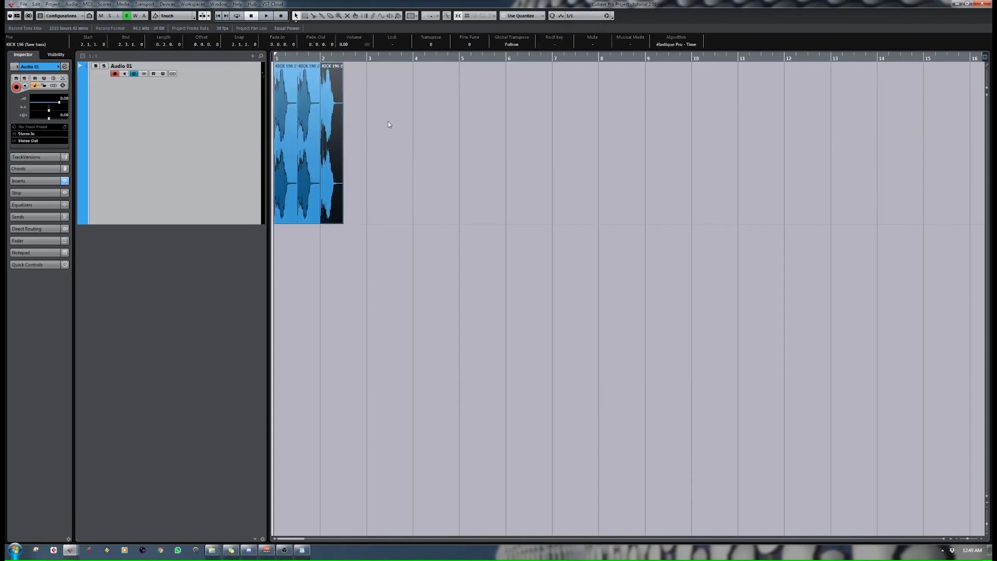
pyautogui.hotkey('ctrl', 'd')
pyautogui.hotkey('ctrl', 'd')
pyautogui.hotkey('ctrl', 'd')
# Try deleting the first kick event at the start of the track.
pyautogui.click(290, 215)
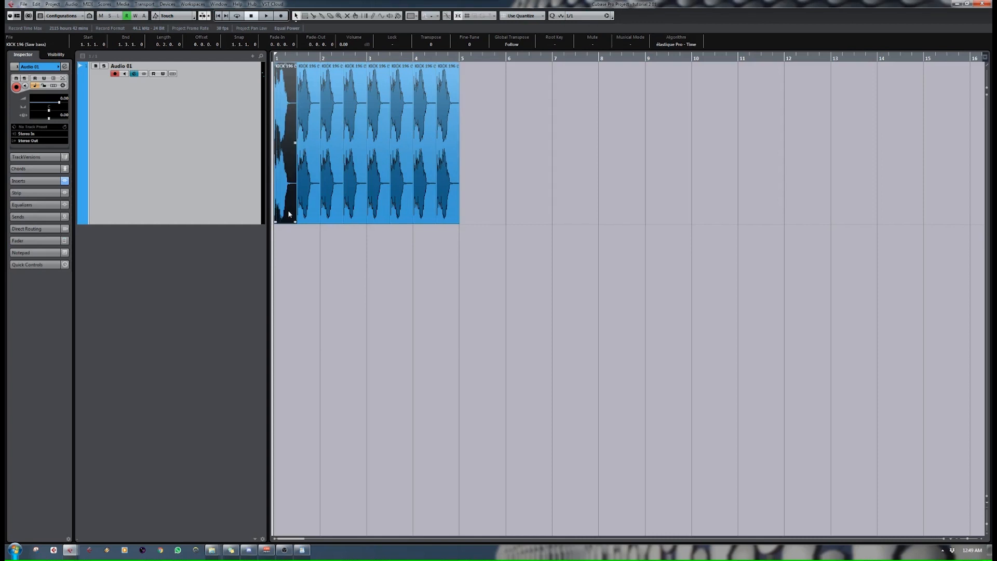
pyautogui.hotkey('ctrl', 'a')
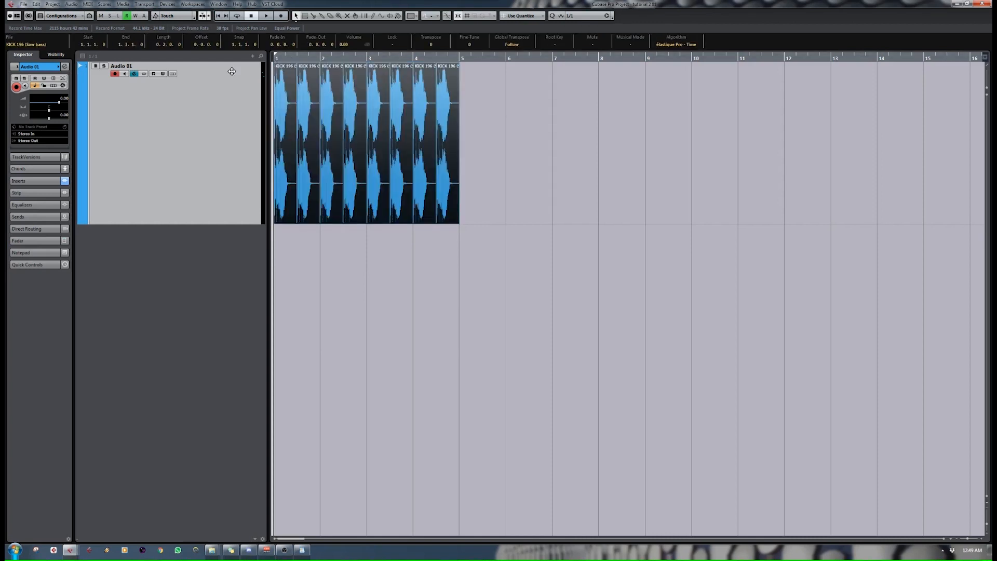
pyautogui.hotkey('alt', 's')
pyautogui.click(337, 92)
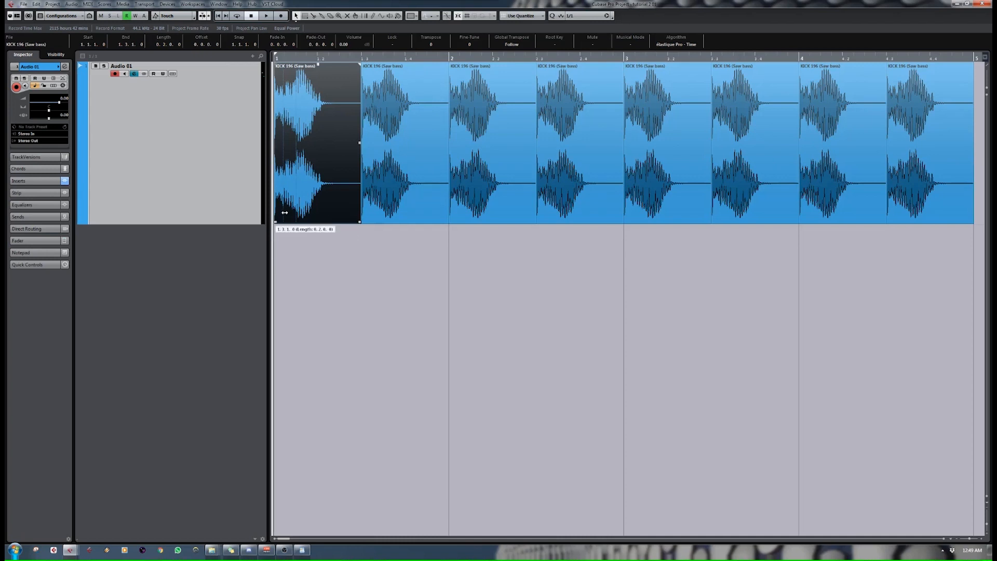
pyautogui.press('Delete')
pyautogui.hotkey('ctrl', 'z')
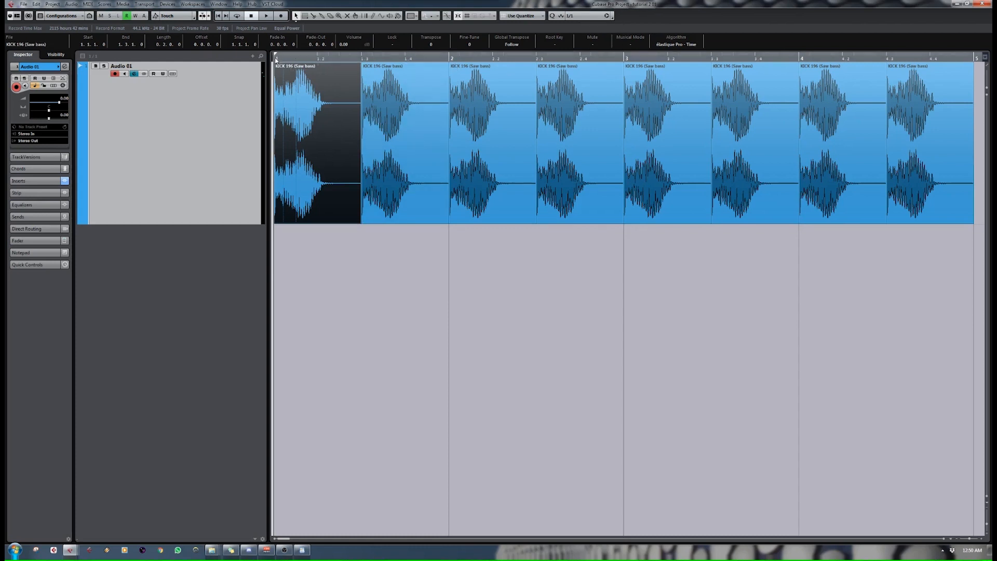
# Place the cursor at bar 2, show the transport panel and set the time signature to 3/4.
pyautogui.click(450, 58)
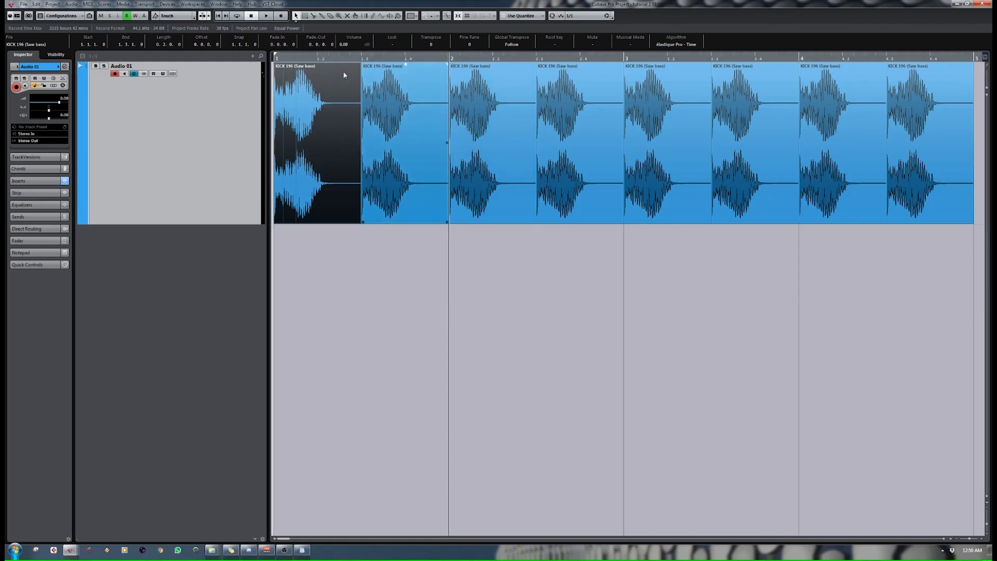
pyautogui.press('F2')
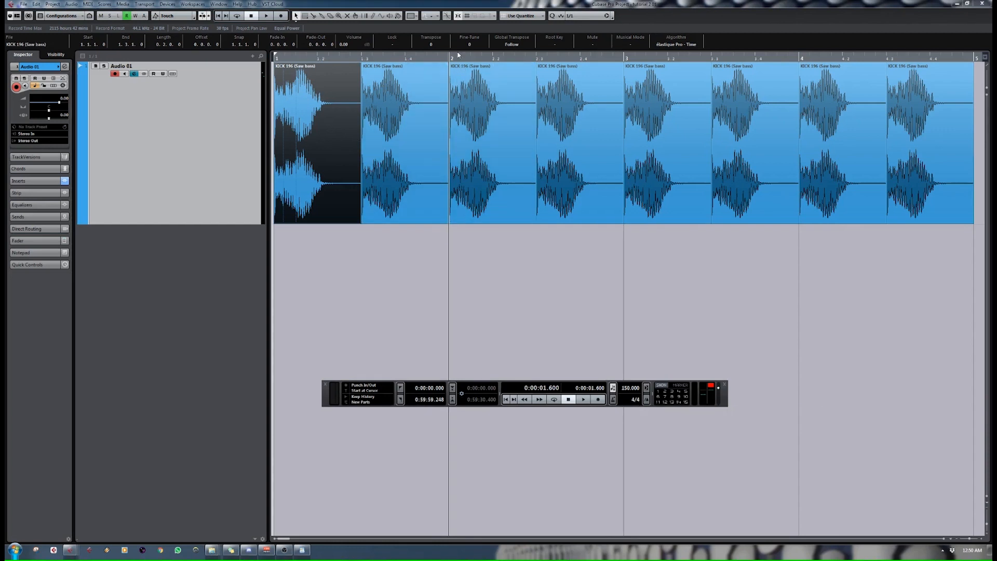
pyautogui.click(634, 399)
pyautogui.scroll(-1, 639, 394)
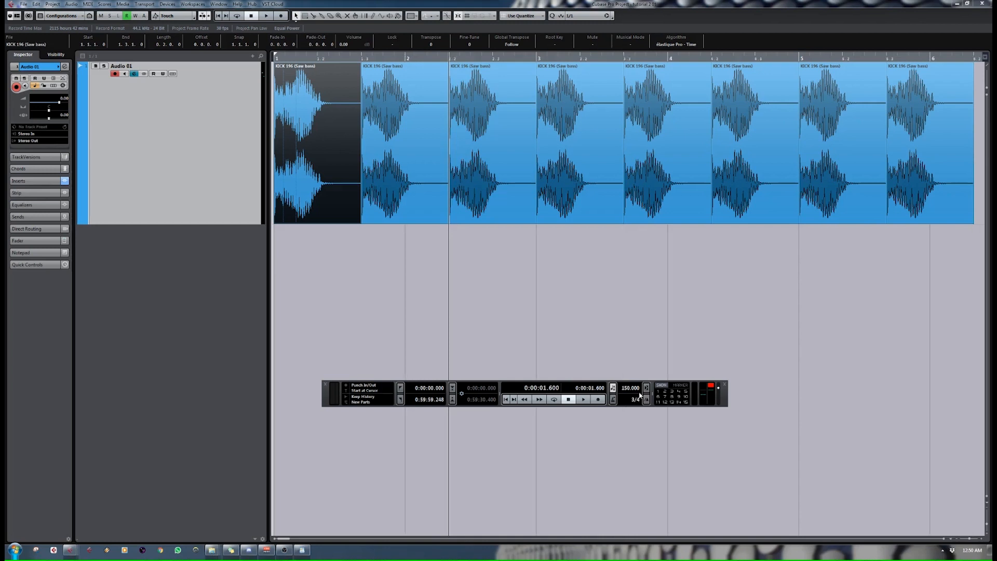
# Examine the second kick event's waveform in the Sample Editor and close the editor.
pyautogui.doubleClick(403, 126)
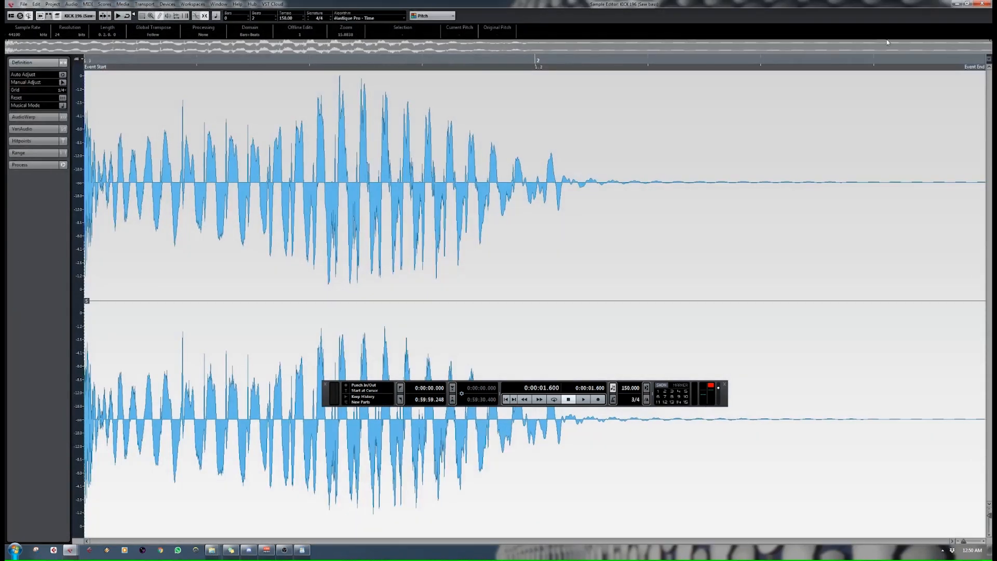
pyautogui.click(984, 5)
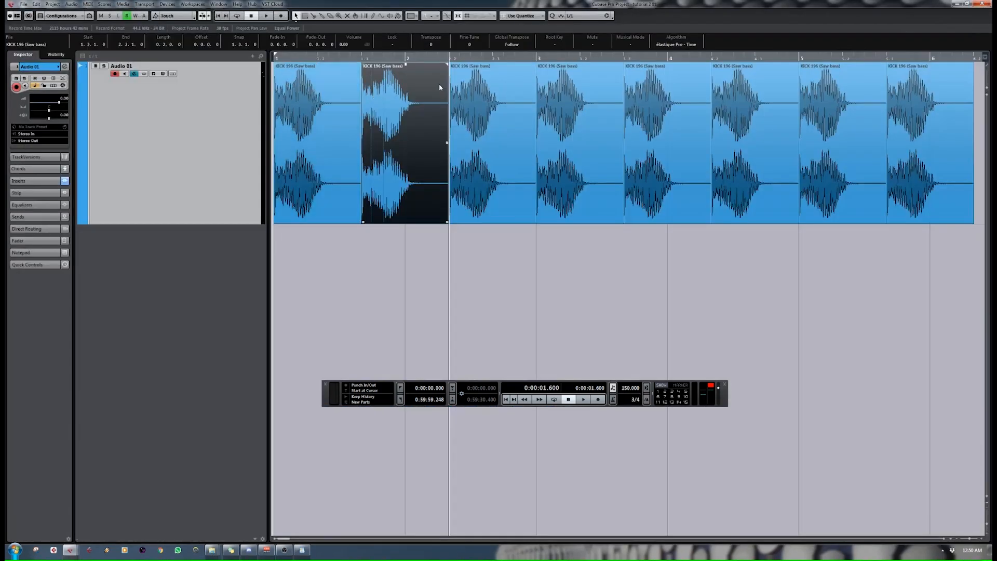
pyautogui.click(586, 18)
pyautogui.click(586, 22)
pyautogui.click(585, 18)
pyautogui.click(585, 19)
pyautogui.click(584, 19)
pyautogui.click(588, 42)
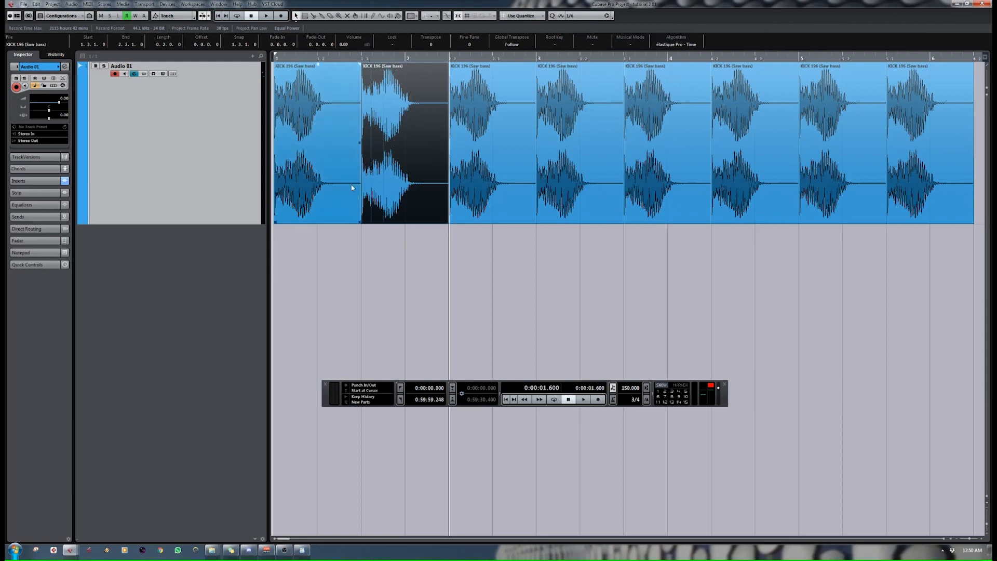
# Delete all kick events on the track except the first one.
pyautogui.press('Delete')
pyautogui.moveTo(405, 92); pyautogui.dragTo(355, 129)
pyautogui.press('Delete')
pyautogui.click(343, 120)
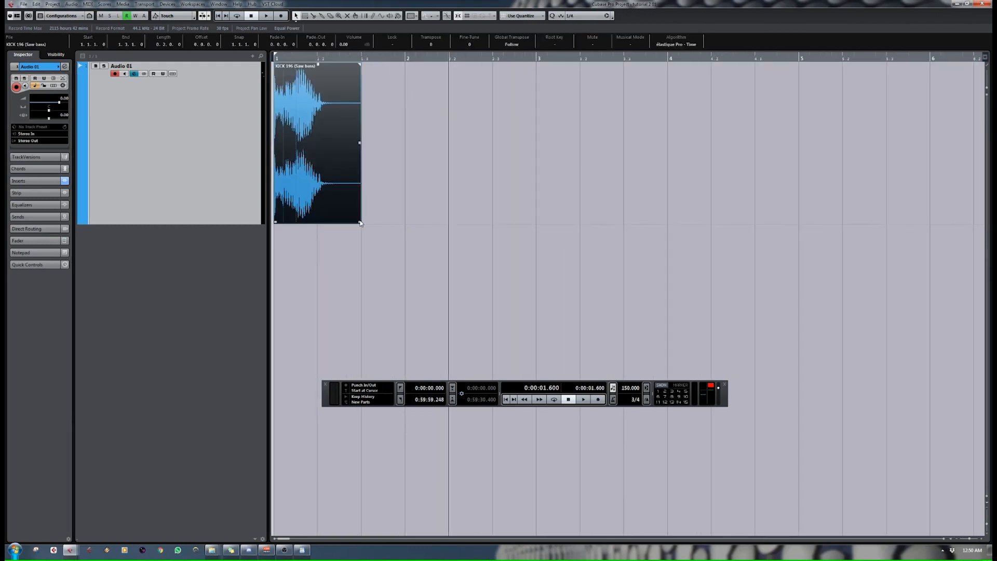
# Shorten the remaining kick event to one beat and duplicate it twice to fill the first bar.
pyautogui.moveTo(358, 221); pyautogui.dragTo(292, 205)
pyautogui.hotkey('ctrl', 'z')
pyautogui.moveTo(360, 222); pyautogui.dragTo(318, 224)
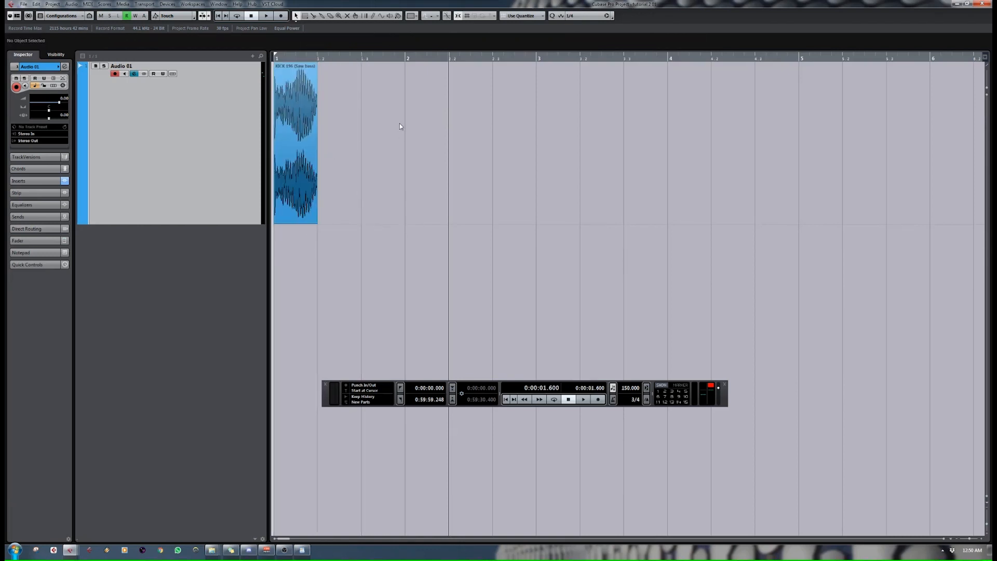
pyautogui.hotkey('ctrl', 'd')
pyautogui.hotkey('ctrl', 'd')
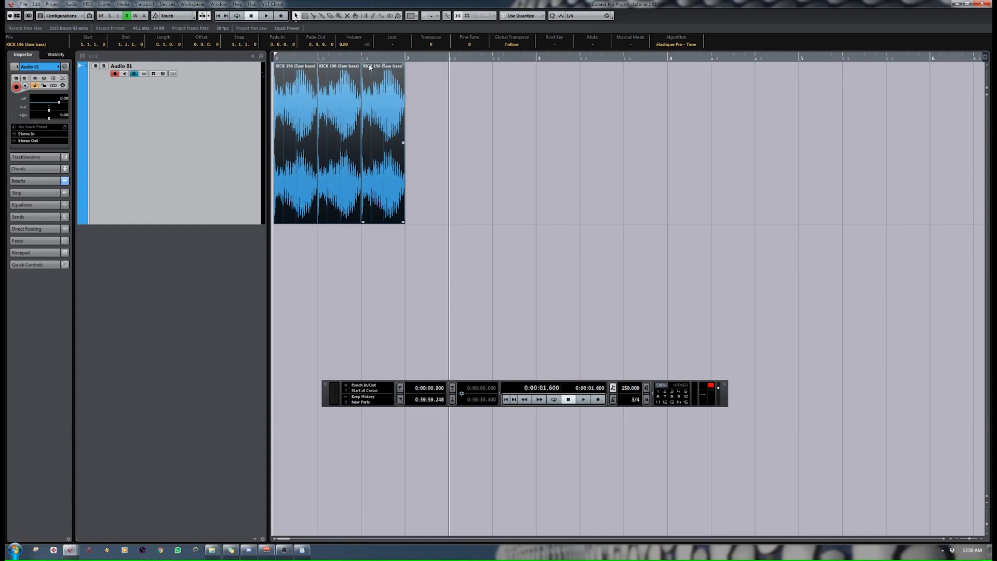
# Set the quantize preset to 1/8, shorten the third kick event to an eighth note and duplicate it once.
pyautogui.click(576, 16)
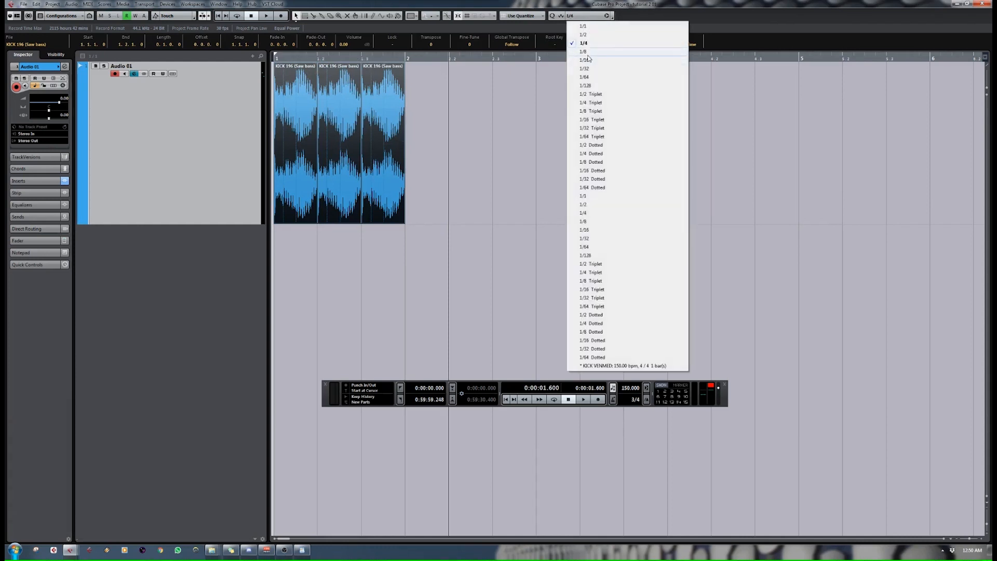
pyautogui.click(592, 51)
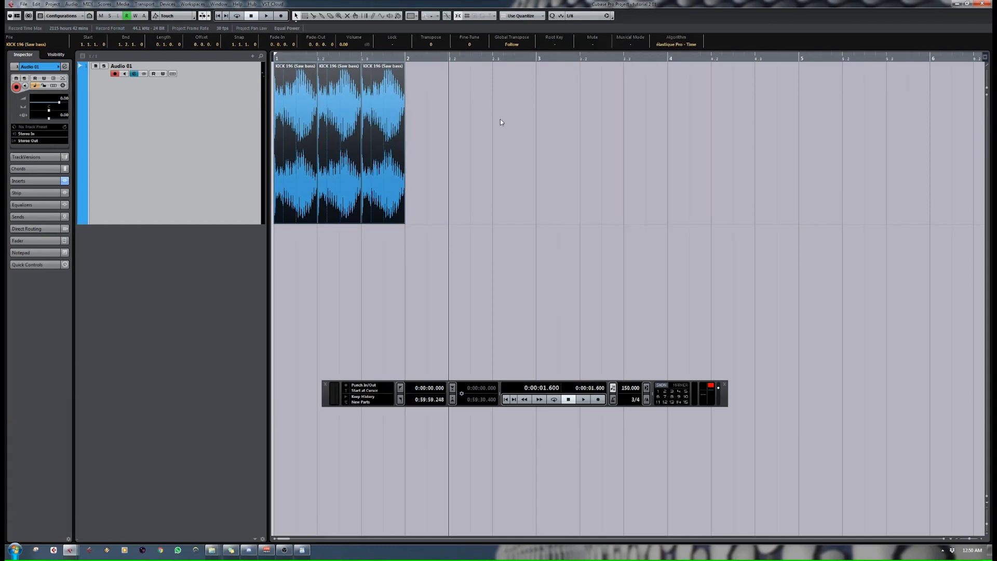
pyautogui.click(416, 206)
pyautogui.click(386, 158)
pyautogui.moveTo(405, 222); pyautogui.dragTo(383, 227)
pyautogui.hotkey('ctrl', 'd')
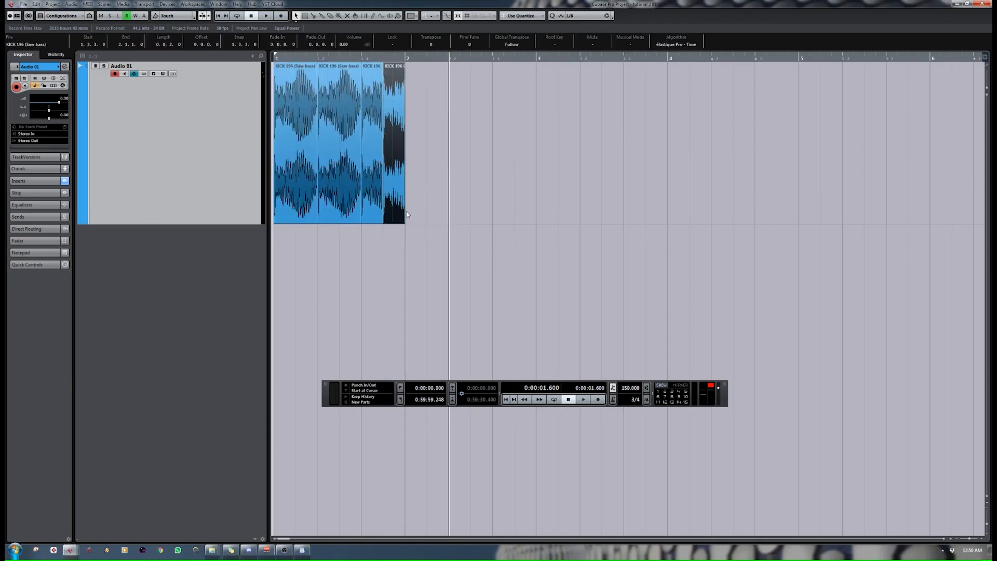
# Set the quantize preset to 1/16, shorten the last kick event to a sixteenth note and duplicate it twice.
pyautogui.click(577, 16)
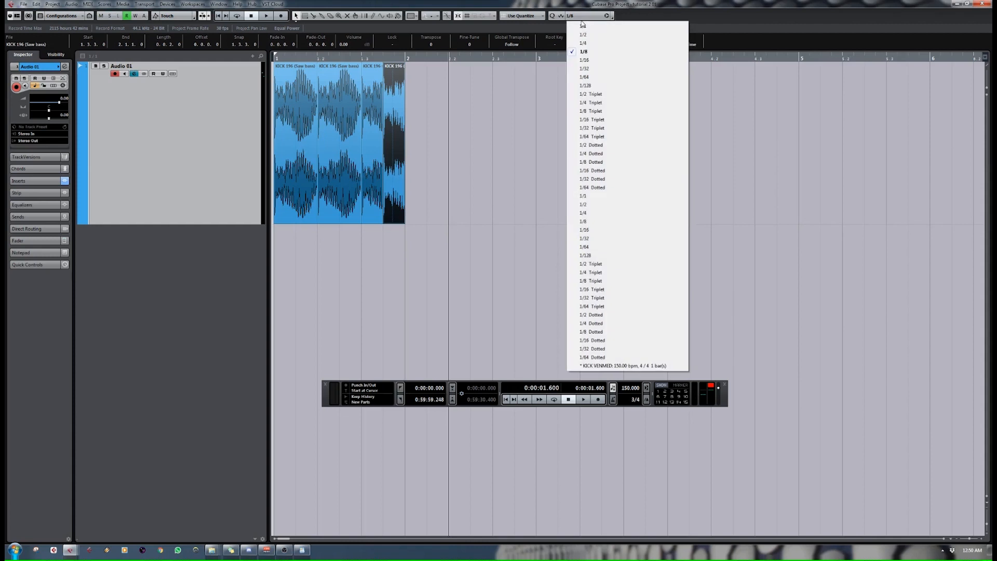
pyautogui.moveTo(404, 223); pyautogui.dragTo(394, 222)
pyautogui.hotkey('ctrl', 'd')
pyautogui.hotkey('ctrl', 'd')
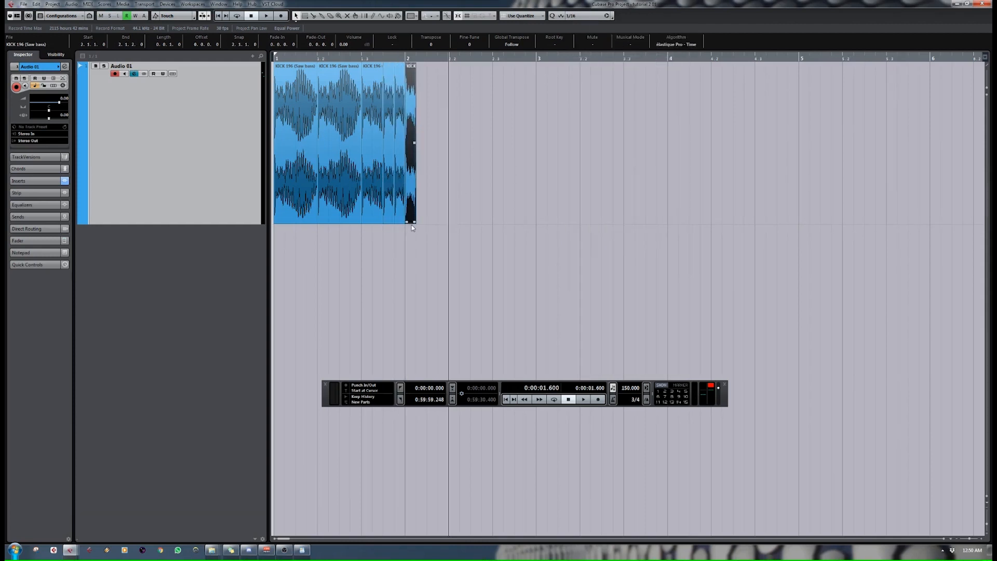
# Set the quantize preset to 1/32, halve the last kick event's length and duplicate it once.
pyautogui.click(577, 16)
pyautogui.click(576, 68)
pyautogui.moveTo(414, 222); pyautogui.dragTo(409, 221)
pyautogui.hotkey('ctrl', 'd')
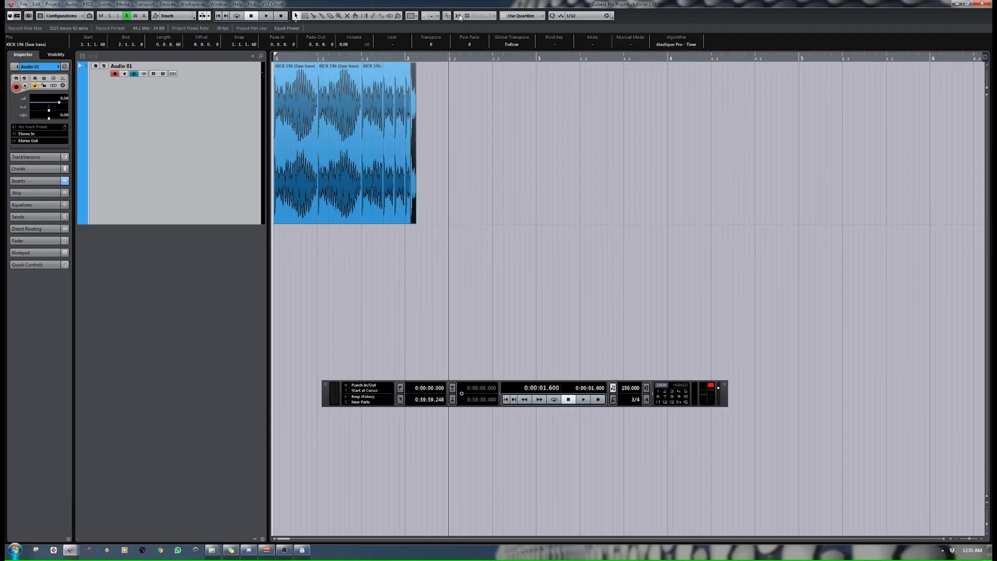
# Replace the first kick event with a copy of the second and trim its end off the grid to about 1.1.3.107.
pyautogui.click(311, 109)
pyautogui.moveTo(315, 221); pyautogui.dragTo(290, 211)
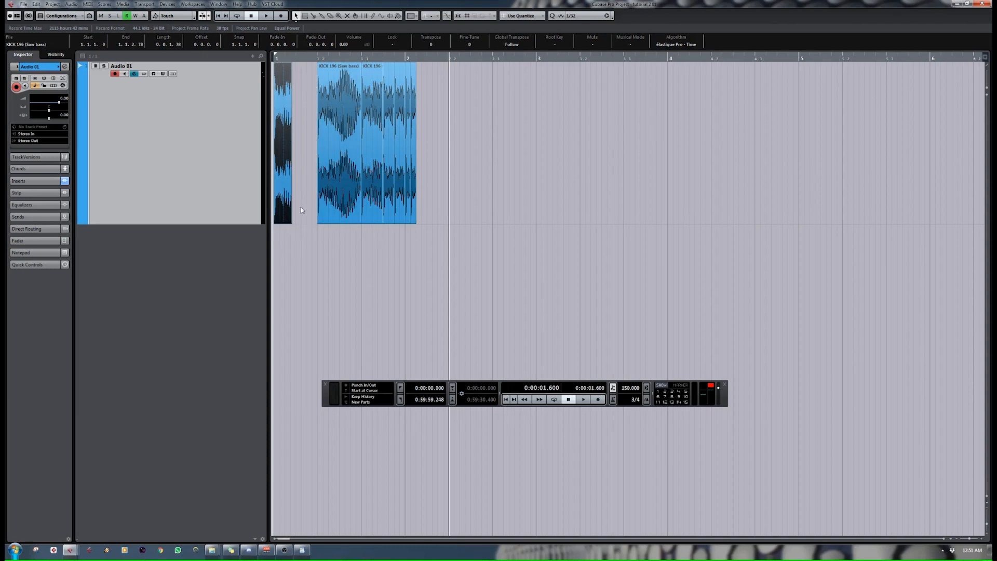
pyautogui.press('Delete')
pyautogui.click(341, 101)
pyautogui.moveTo(341, 98); pyautogui.dragTo(298, 101)
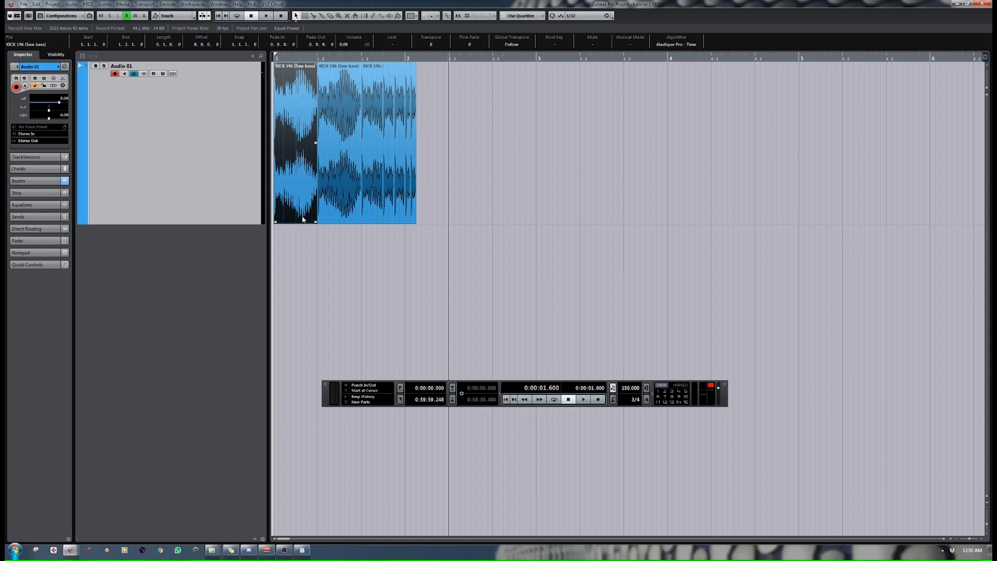
pyautogui.moveTo(311, 222); pyautogui.dragTo(302, 213)
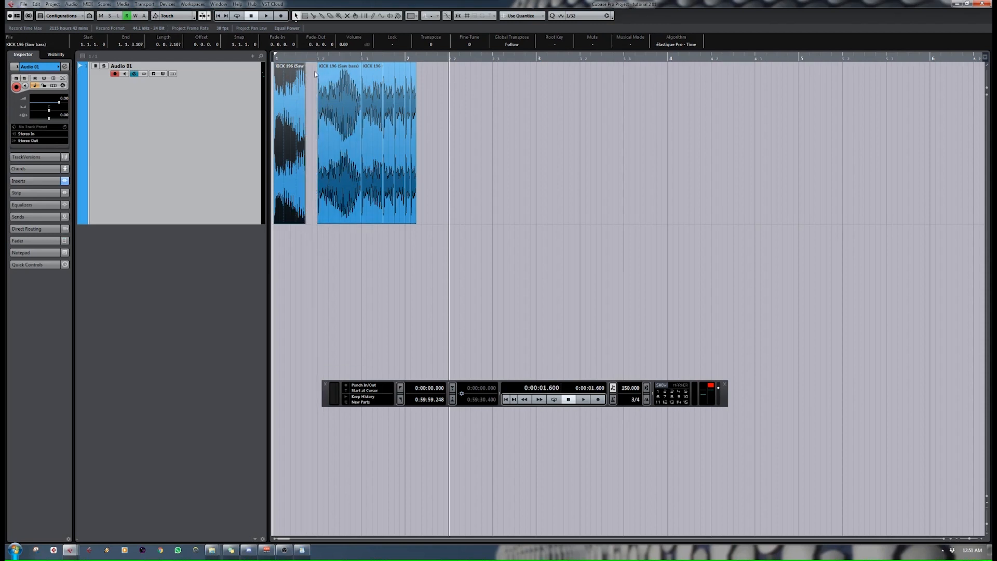
# Draw an empty part in the gap after the first kick event and, with grid snap on, extend it to beat 1.2.
pyautogui.press('8')
pyautogui.moveTo(310, 100); pyautogui.dragTo(316, 99)
pyautogui.click(298, 16)
pyautogui.press('Home')
pyautogui.press('h')
pyautogui.press('h')
pyautogui.press('h')
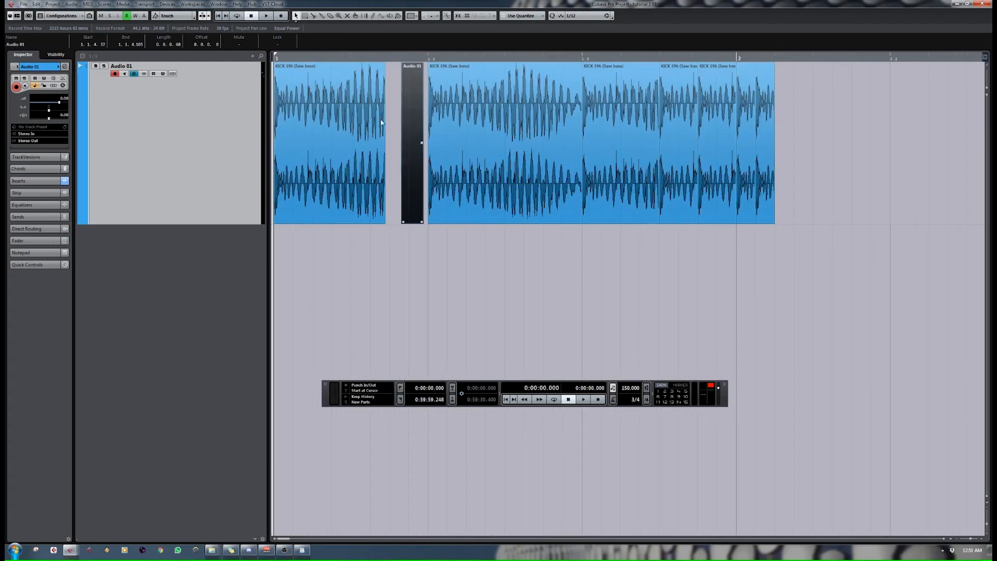
pyautogui.moveTo(412, 140); pyautogui.dragTo(399, 149)
pyautogui.click(456, 16)
pyautogui.moveTo(409, 221); pyautogui.dragTo(416, 221)
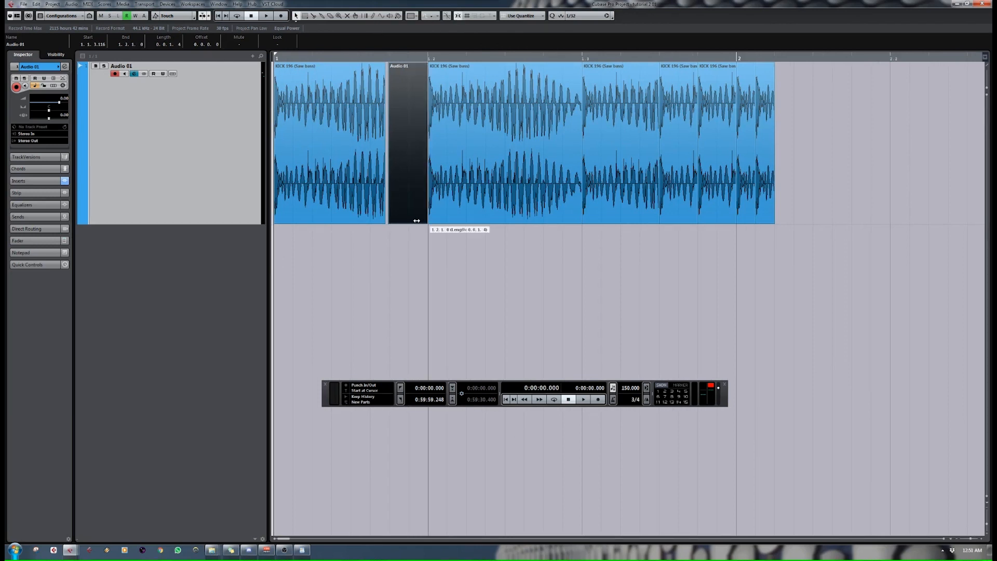
# Glue the first kick event and the empty part together and delete the other kick events.
pyautogui.click(287, 173)
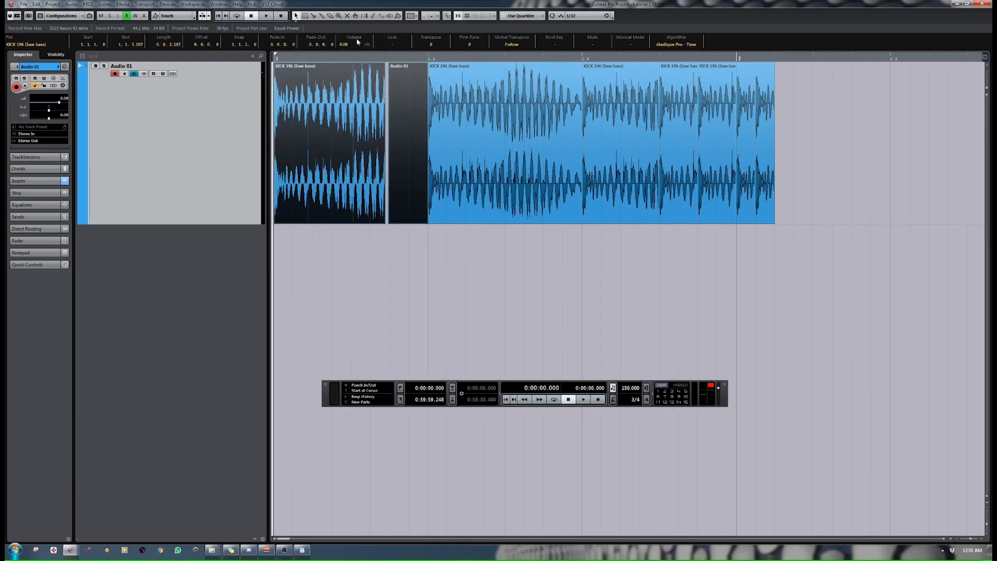
pyautogui.click(322, 16)
pyautogui.click(407, 142)
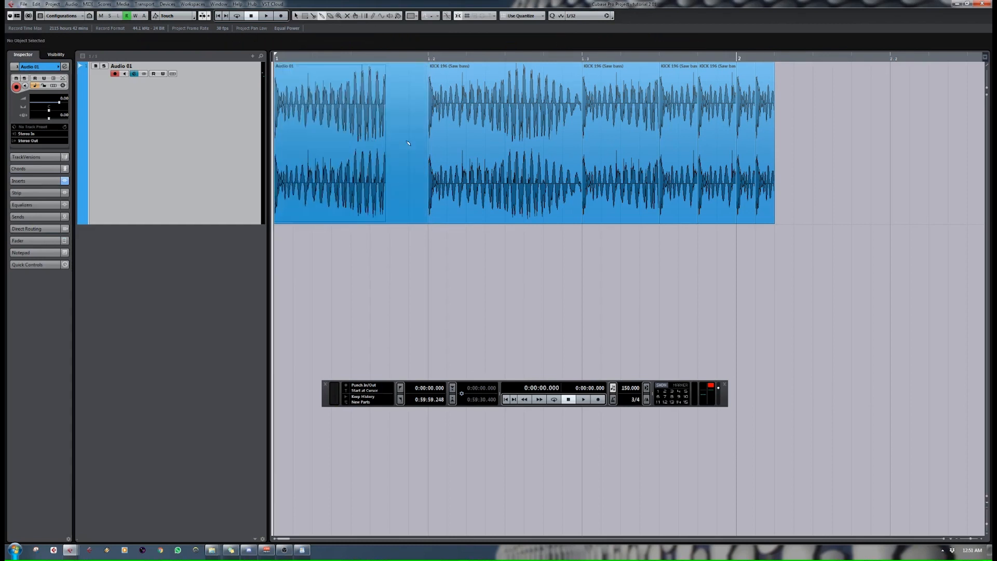
pyautogui.moveTo(346, 58); pyautogui.dragTo(296, 26)
pyautogui.moveTo(491, 114); pyautogui.dragTo(337, 110)
pyautogui.press('Delete')
# Duplicate the glued part six times and duplicate the resulting seven-part block once.
pyautogui.moveTo(405, 102); pyautogui.dragTo(255, 122)
pyautogui.hotkey('ctrl', 'd')
pyautogui.hotkey('ctrl', 'd')
pyautogui.hotkey('ctrl', 'd')
pyautogui.hotkey('ctrl', 'd')
pyautogui.hotkey('ctrl', 'd')
pyautogui.hotkey('ctrl', 'd')
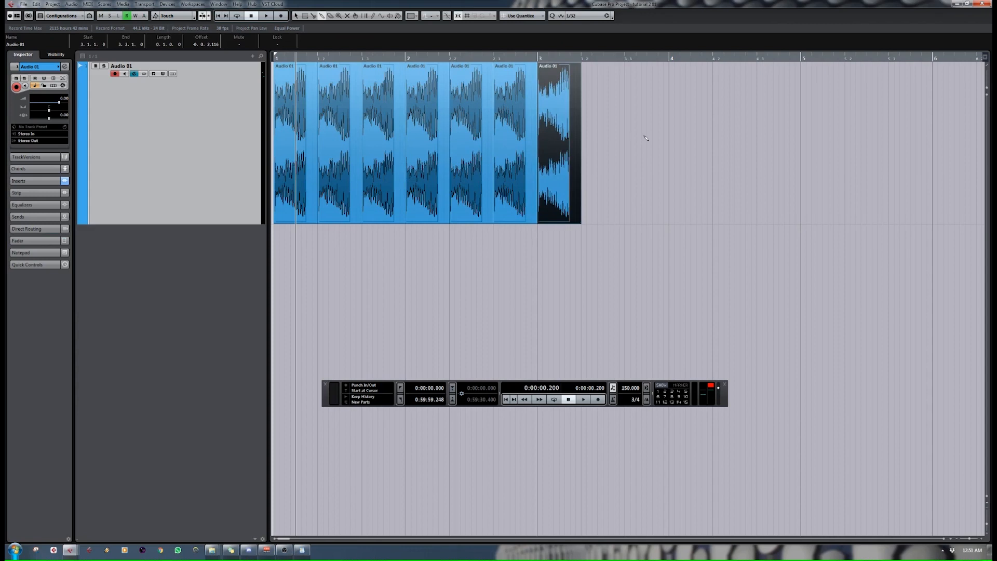
pyautogui.hotkey('ctrl', 'a')
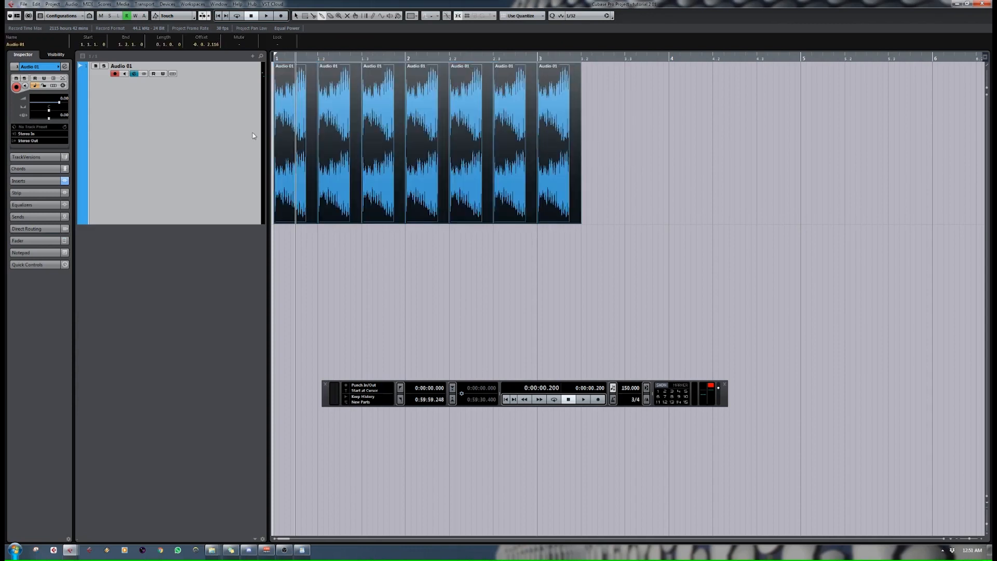
pyautogui.hotkey('ctrl', 'd')
pyautogui.moveTo(970, 540); pyautogui.dragTo(968, 540)
# Dissolve all glued parts on the track into separate kick events.
pyautogui.click(296, 17)
pyautogui.click(296, 18)
pyautogui.click(315, 26)
pyautogui.hotkey('ctrl', 'a')
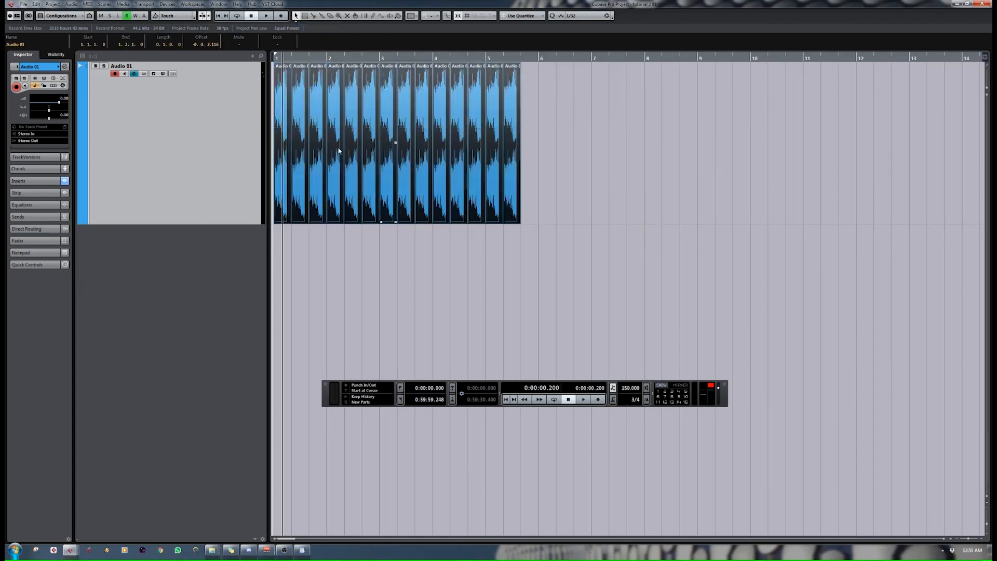
pyautogui.rightClick(373, 116)
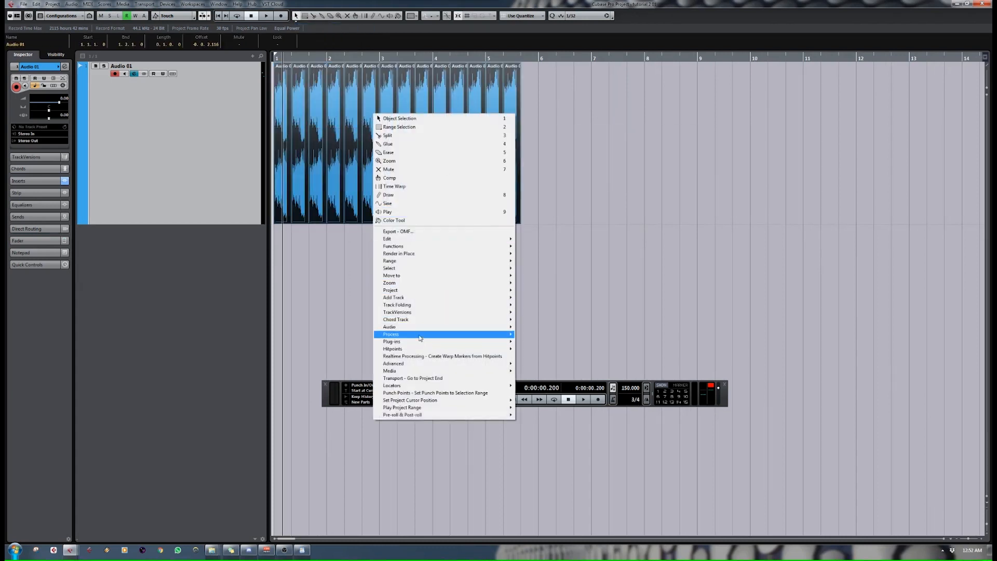
pyautogui.moveTo(419, 335)
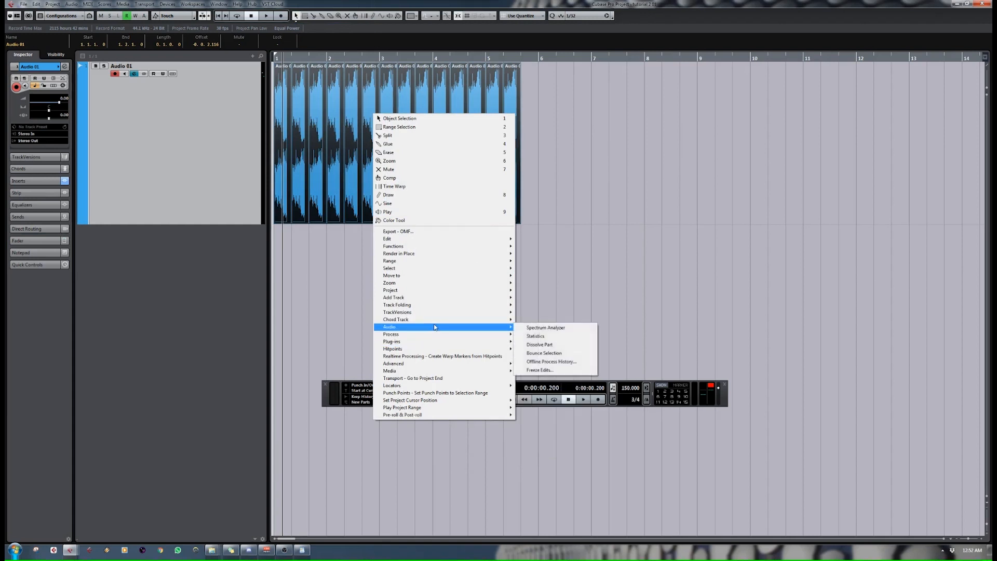
pyautogui.click(540, 344)
pyautogui.moveTo(675, 86); pyautogui.dragTo(131, 177)
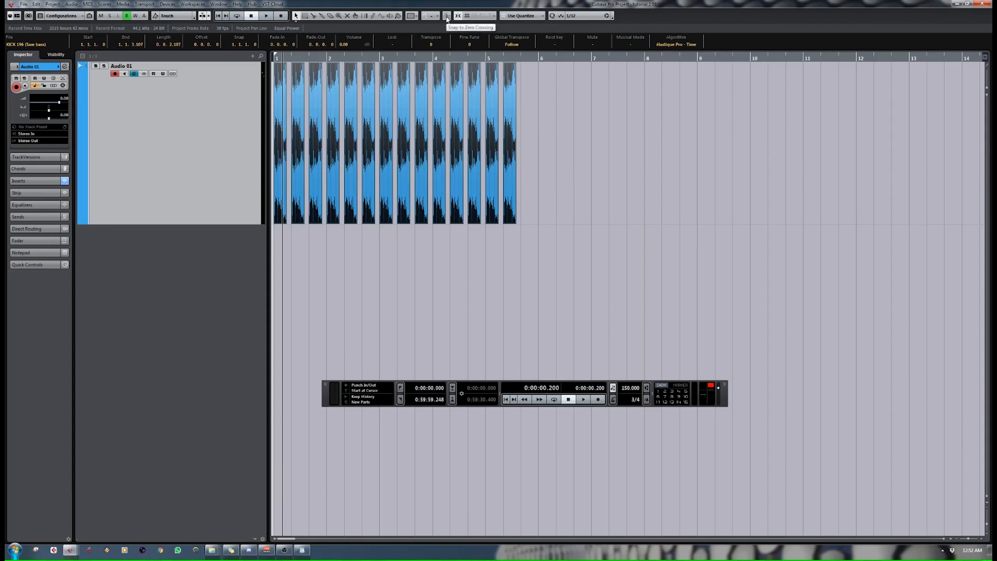
# Shorten the first kick event so that it ends at grid position 1.1.3.
pyautogui.moveTo(596, 128); pyautogui.dragTo(261, 102)
pyautogui.moveTo(291, 58); pyautogui.dragTo(223, 101)
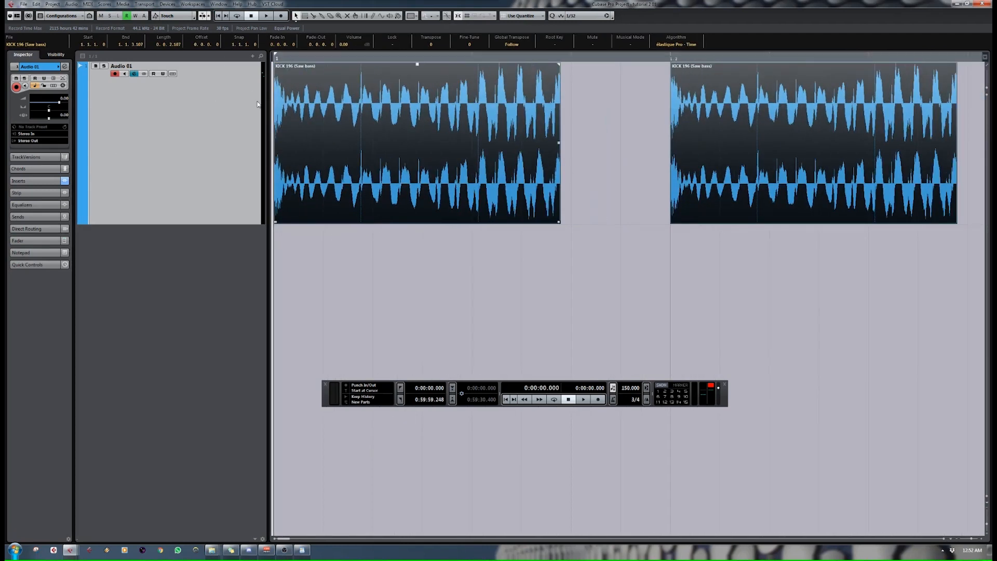
pyautogui.moveTo(434, 58); pyautogui.dragTo(407, 68)
pyautogui.moveTo(289, 58); pyautogui.dragTo(270, 59)
pyautogui.click(519, 202)
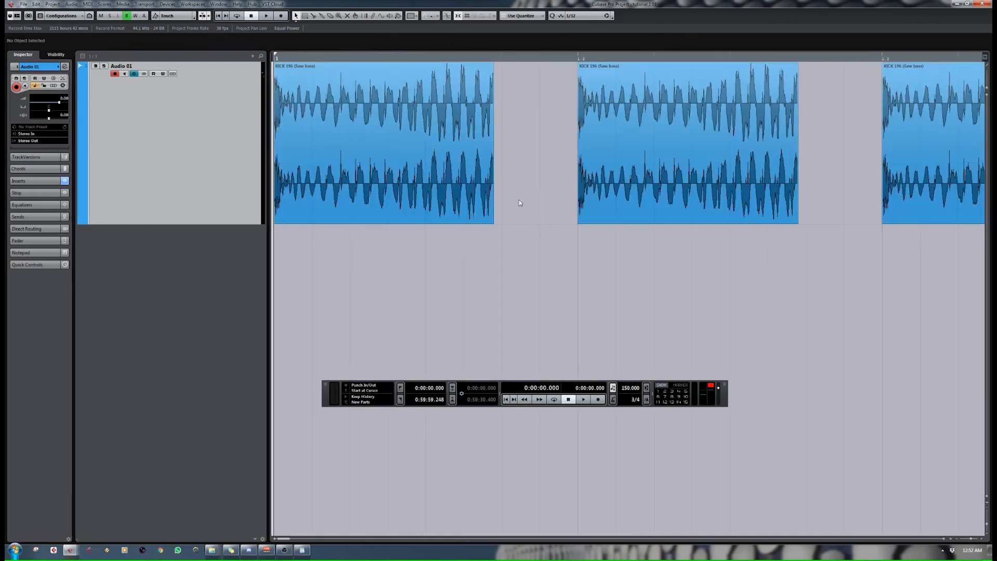
pyautogui.moveTo(492, 222); pyautogui.dragTo(392, 213)
pyautogui.click(401, 194)
# Turn grid snap off, enable Snap to Zero Crossing and split the first kick event at a zero crossing near 1.1.2.104.
pyautogui.moveTo(381, 55); pyautogui.dragTo(671, 134)
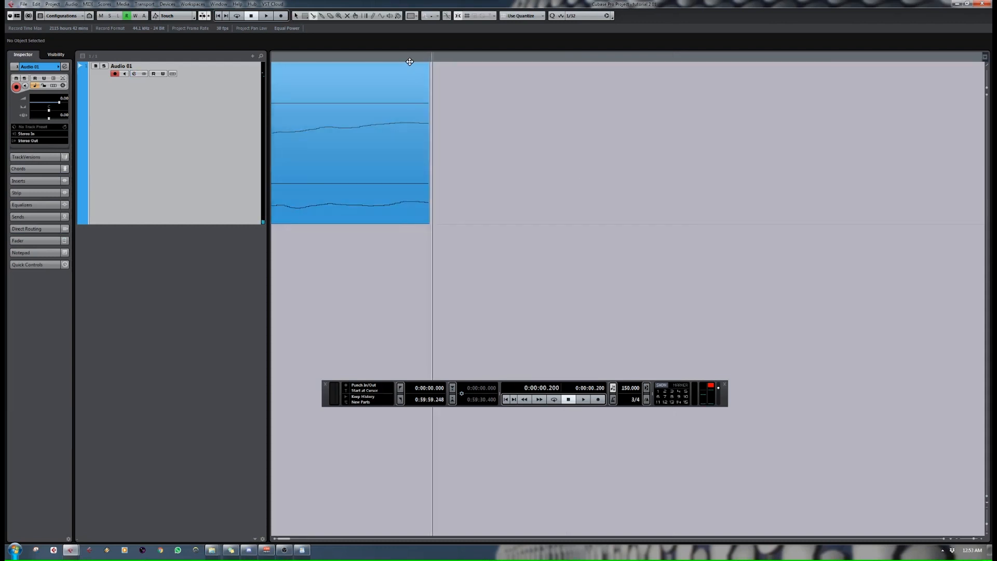
pyautogui.moveTo(409, 58); pyautogui.dragTo(319, 40)
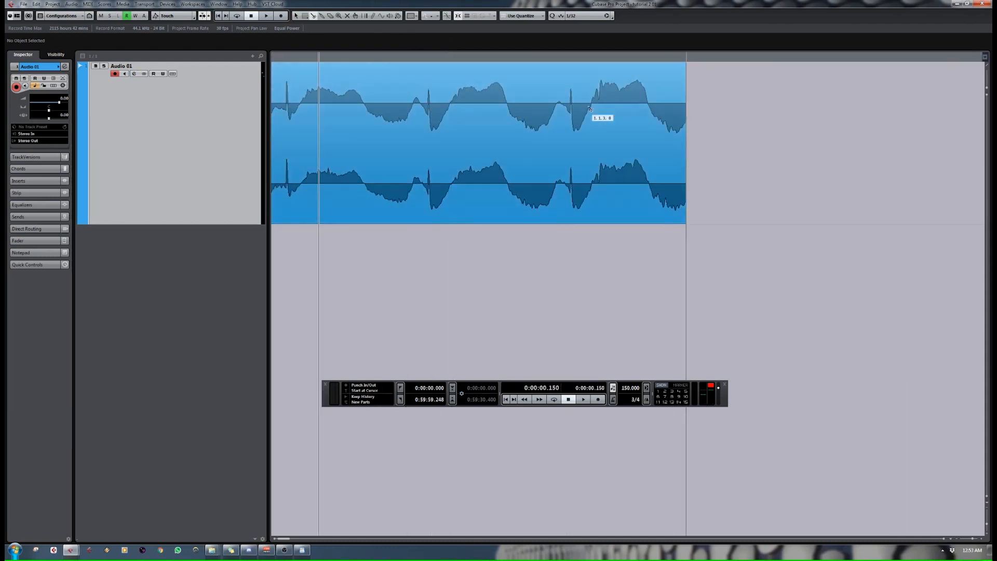
pyautogui.click(458, 19)
pyautogui.click(448, 18)
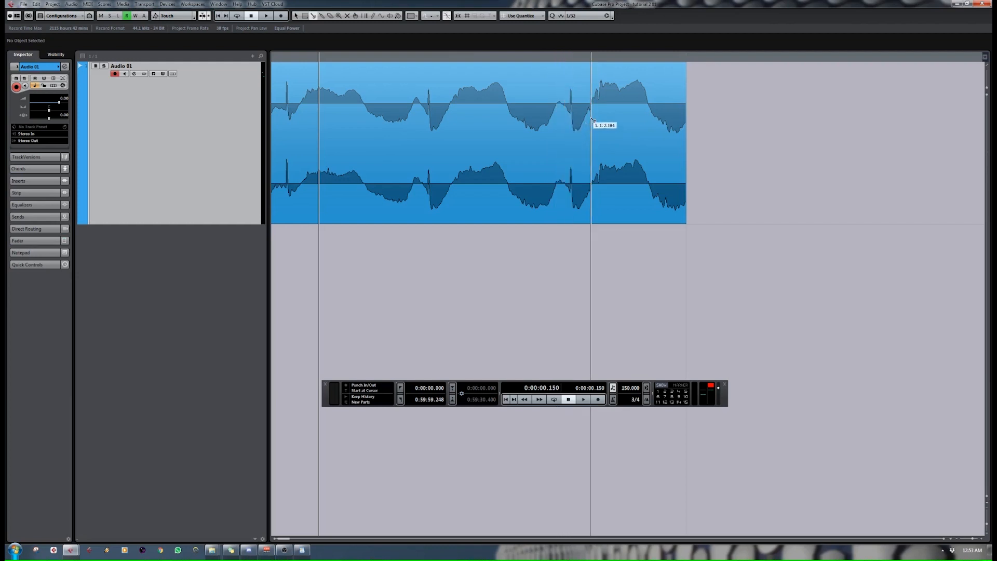
pyautogui.moveTo(593, 56); pyautogui.dragTo(593, 101)
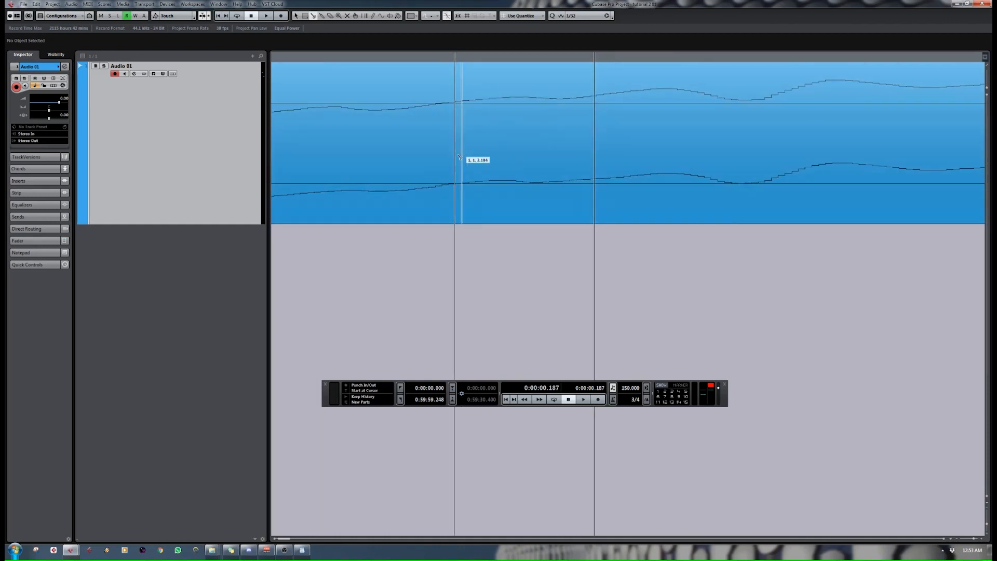
pyautogui.moveTo(461, 59); pyautogui.dragTo(464, 104)
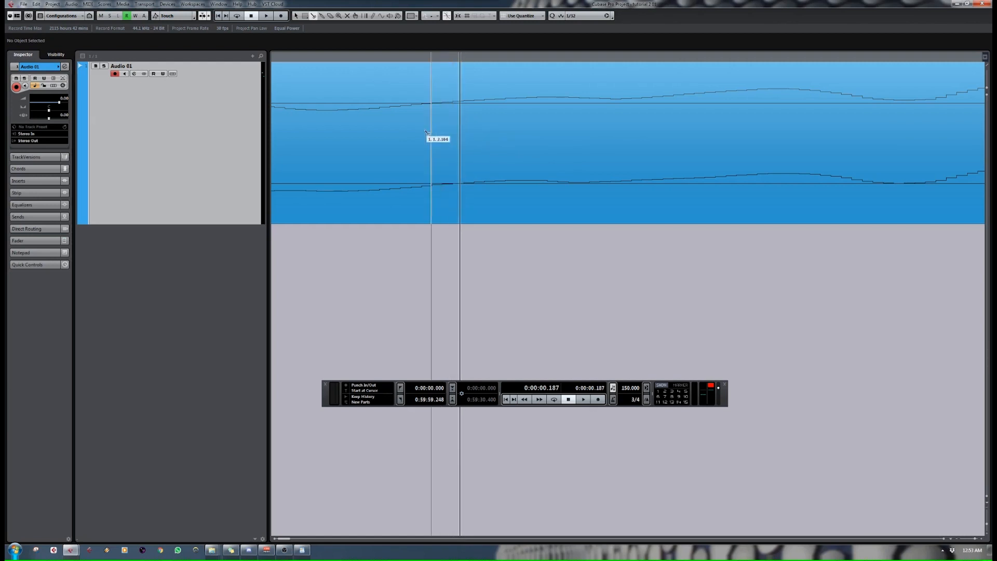
pyautogui.click(440, 140)
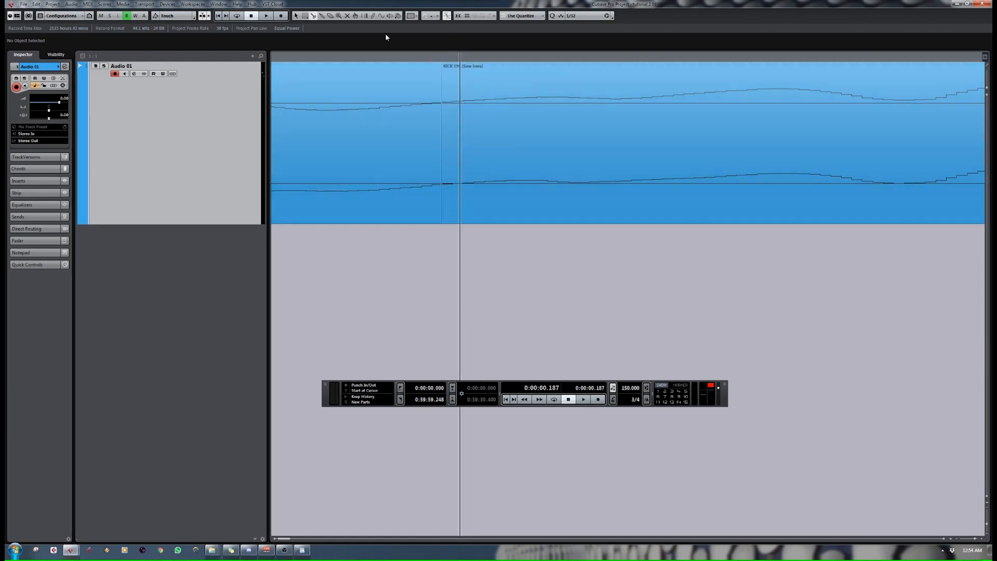
# Move the split-off end of the first kick event away to start at about 1.1.3.18.
pyautogui.moveTo(390, 55); pyautogui.dragTo(390, 14)
pyautogui.press('1')
pyautogui.moveTo(426, 120); pyautogui.dragTo(614, 156)
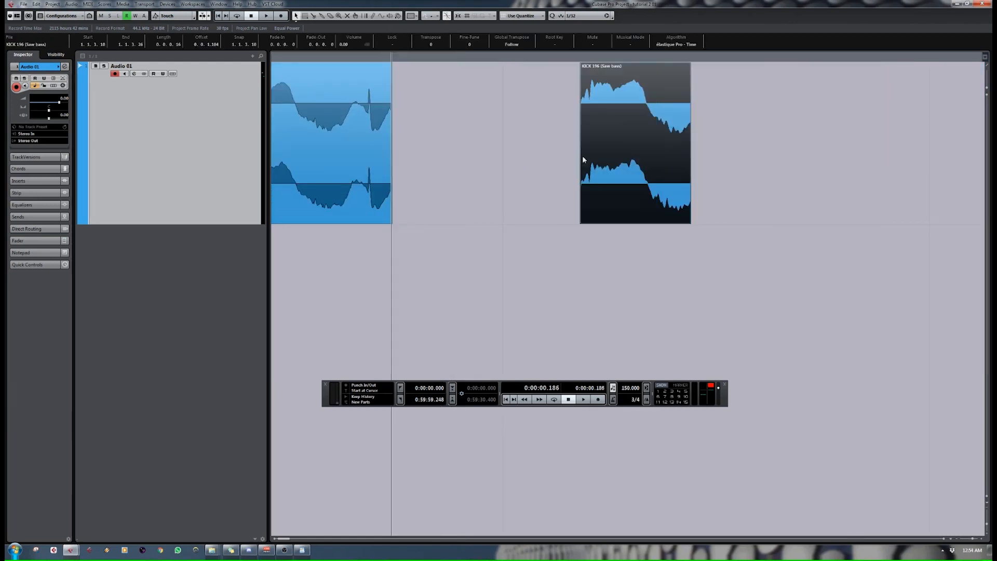
# Examine the cut edges of the first kick event and the moved fragment at the zero crossings.
pyautogui.click(413, 77)
pyautogui.click(389, 67)
pyautogui.click(409, 73)
pyautogui.click(582, 65)
pyautogui.moveTo(582, 65)
pyautogui.mouseDown()
pyautogui.moveTo(593, 66)
pyautogui.moveTo(581, 66)
pyautogui.mouseUp()
pyautogui.moveTo(690, 65)
pyautogui.mouseDown()
pyautogui.moveTo(597, 65)
pyautogui.moveTo(692, 65)
pyautogui.mouseUp()
pyautogui.click(432, 69)
pyautogui.moveTo(431, 56); pyautogui.dragTo(153, 33)
# Extend the second kick event's end to meet the start of the third at 1.3 and select the third event.
pyautogui.click(442, 150)
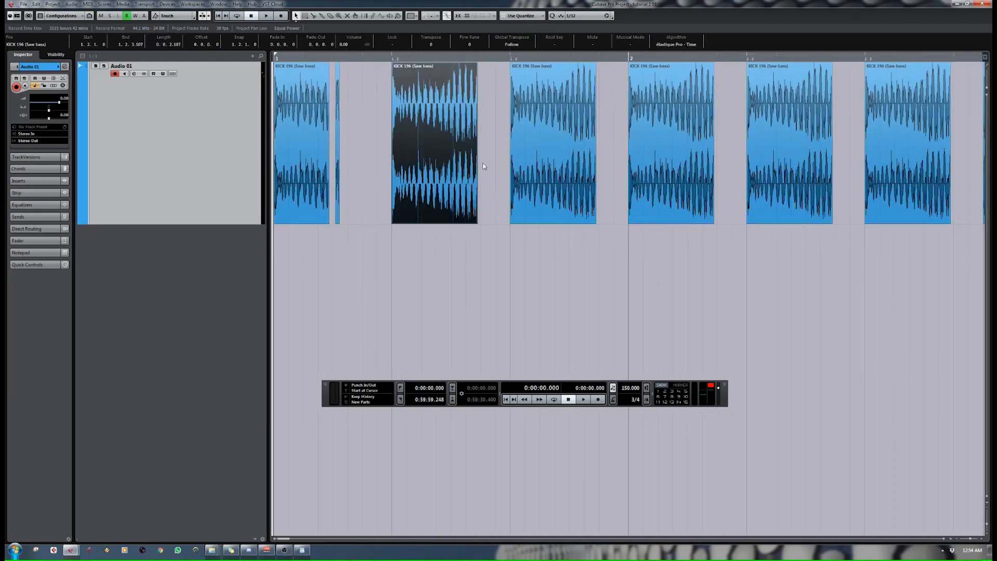
pyautogui.moveTo(476, 222); pyautogui.dragTo(500, 223)
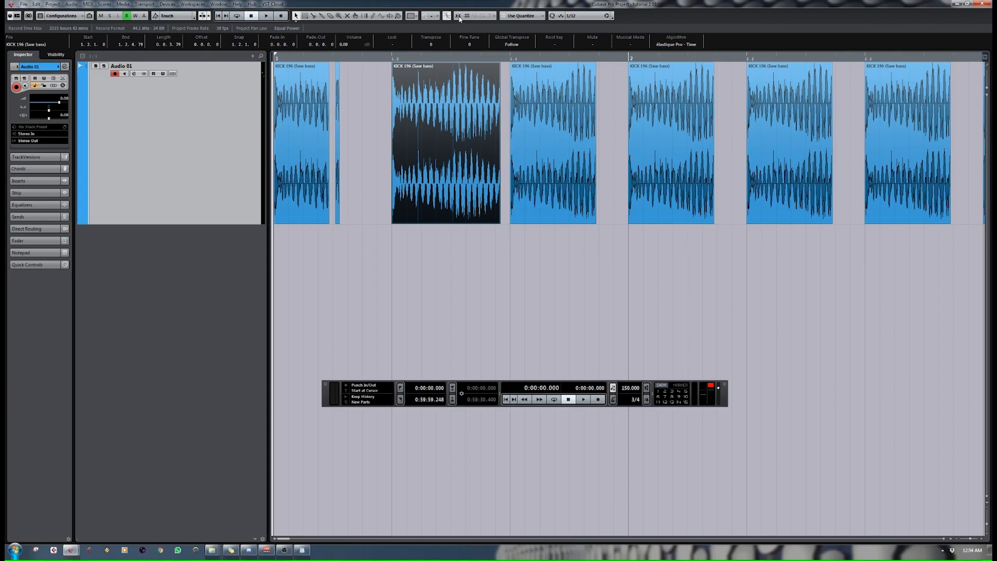
pyautogui.moveTo(500, 222); pyautogui.dragTo(511, 222)
pyautogui.click(517, 216)
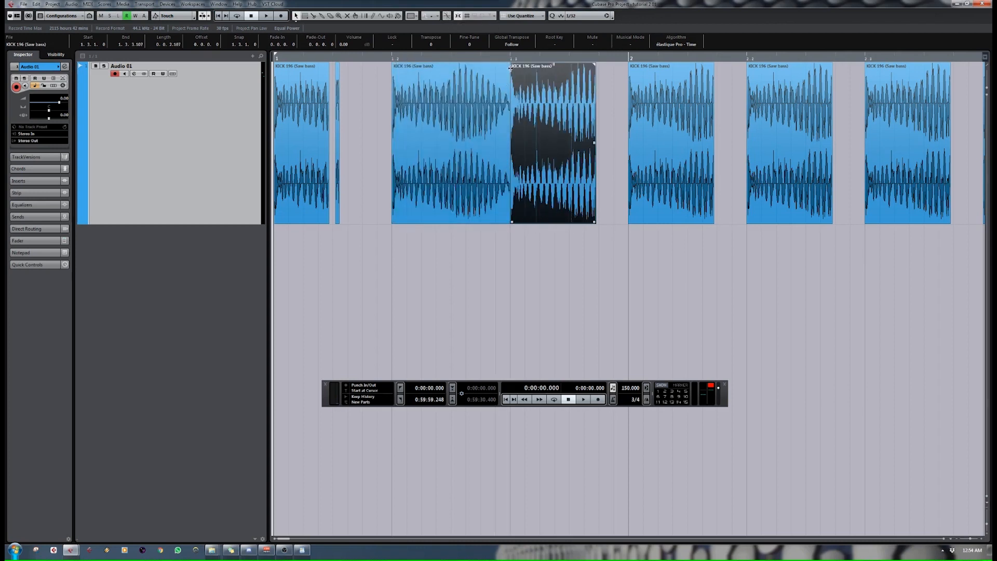
# Give the second kick event a linear fade-out over about its last two thirds.
pyautogui.click(492, 93)
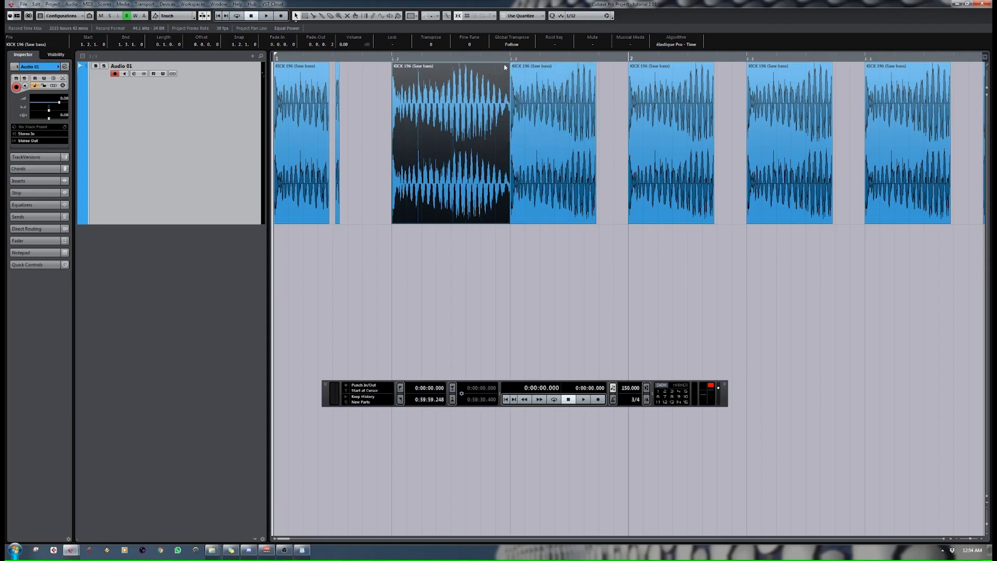
pyautogui.moveTo(508, 64); pyautogui.dragTo(429, 64)
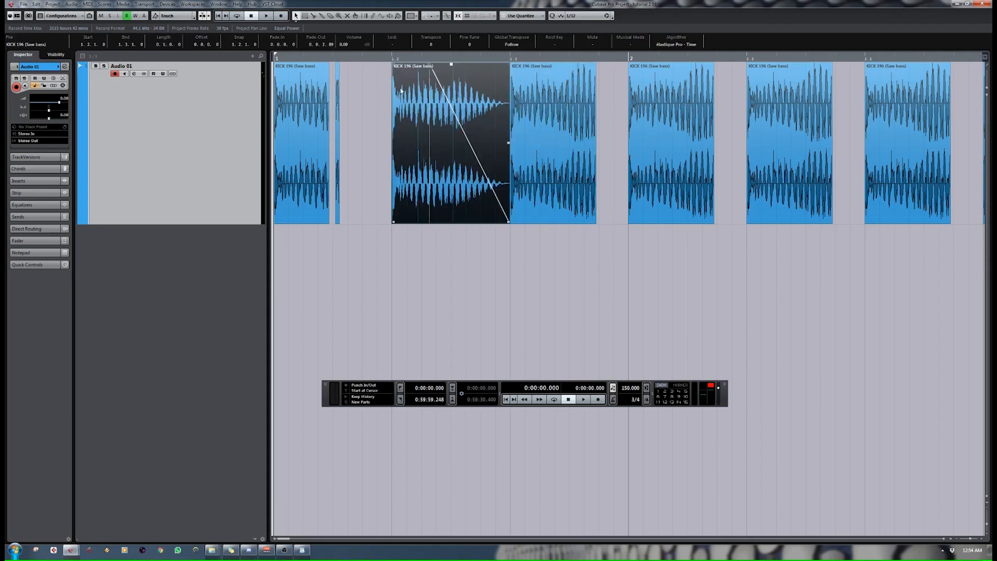
# Set the locators around the second kick event, turn on cycle mode and play it in a loop.
pyautogui.press('p')
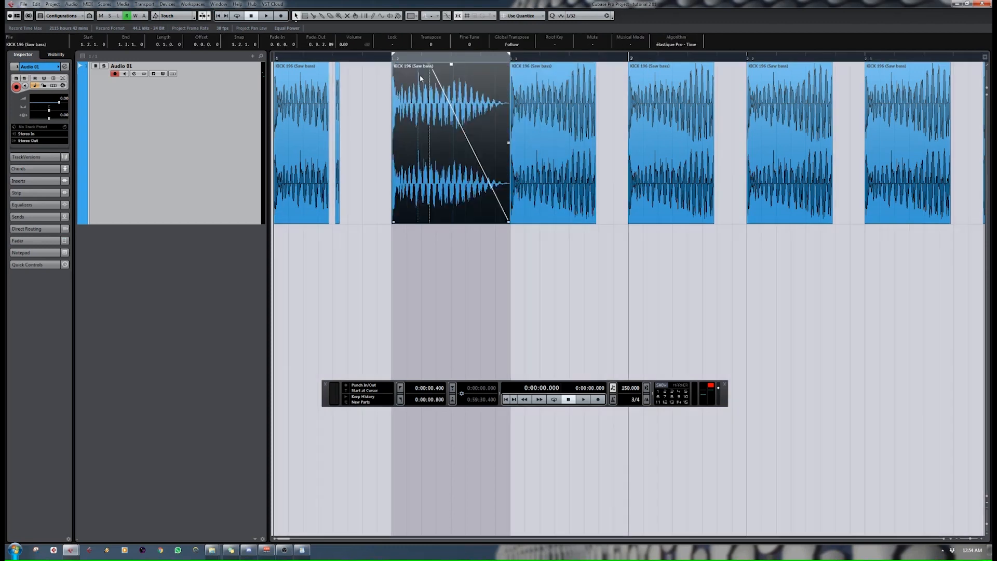
pyautogui.click(392, 59)
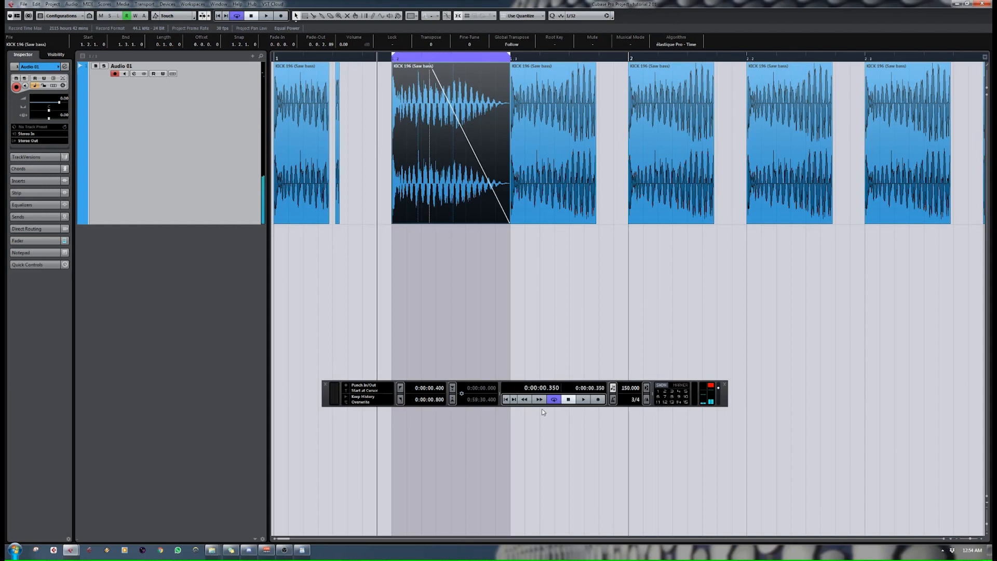
pyautogui.click(554, 399)
pyautogui.click(554, 400)
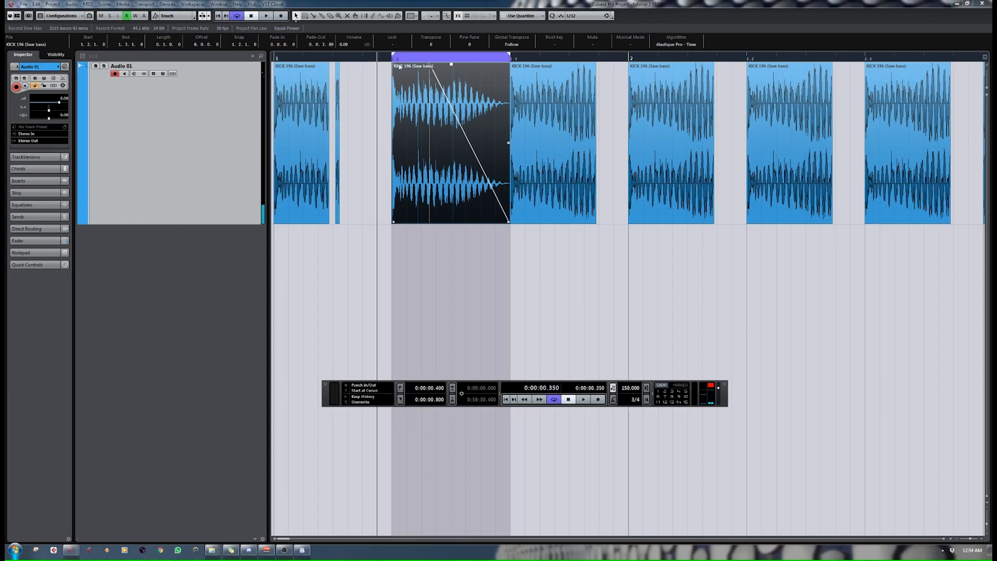
pyautogui.click(392, 61)
pyautogui.press('space')
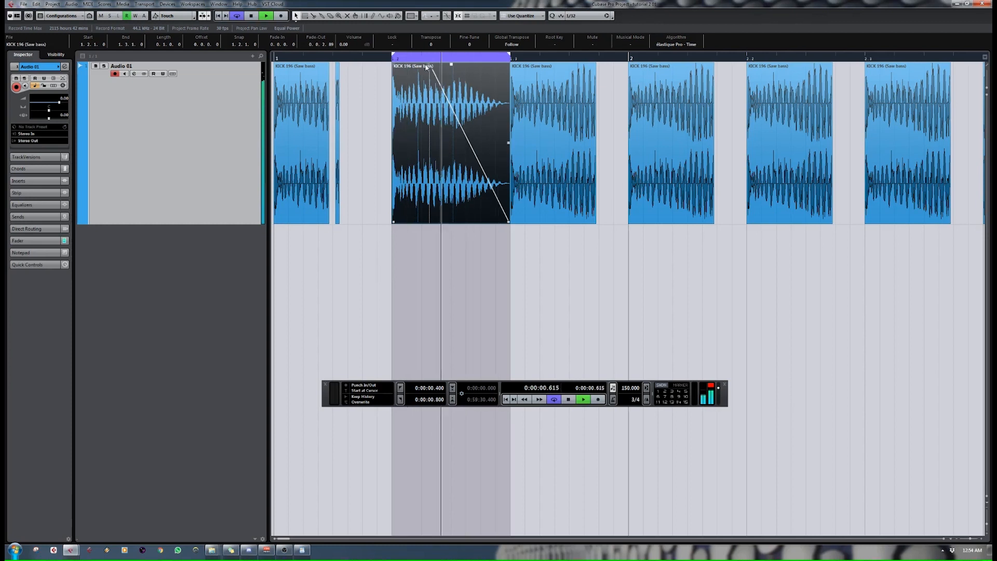
# Try a full-length fade-in on the looped kick, followed by a fade-in over its first quarter and a fade-out over its second half.
pyautogui.moveTo(428, 65); pyautogui.dragTo(550, 71)
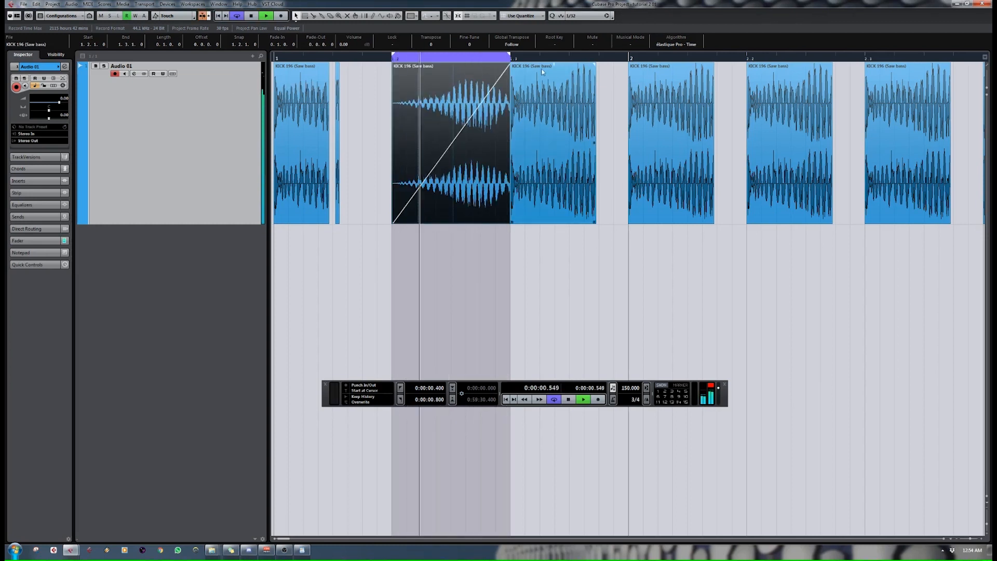
pyautogui.press('space')
pyautogui.moveTo(506, 65); pyautogui.dragTo(380, 64)
pyautogui.click(451, 60)
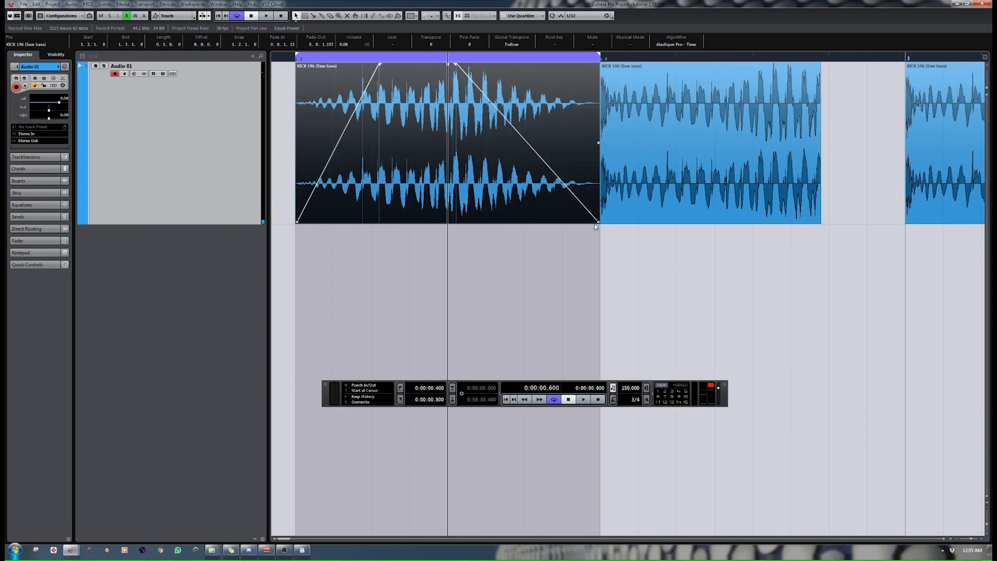
pyautogui.moveTo(597, 225); pyautogui.dragTo(562, 224)
# Delete every kick event except the first and extend the first event's end to 1.2.
pyautogui.moveTo(450, 58); pyautogui.dragTo(448, 32)
pyautogui.moveTo(784, 122); pyautogui.dragTo(286, 77)
pyautogui.press('Delete')
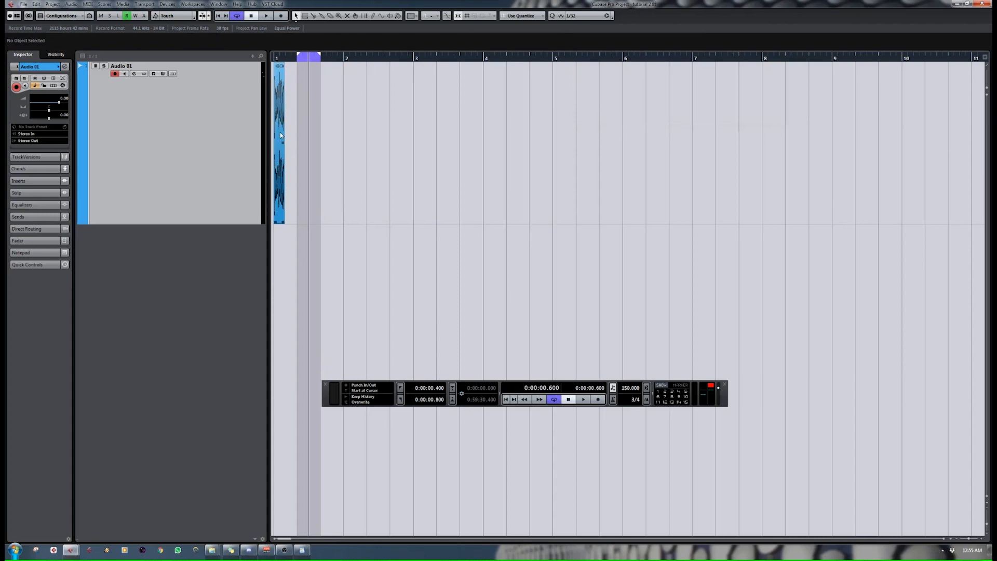
pyautogui.click(281, 135)
pyautogui.moveTo(285, 222); pyautogui.dragTo(296, 222)
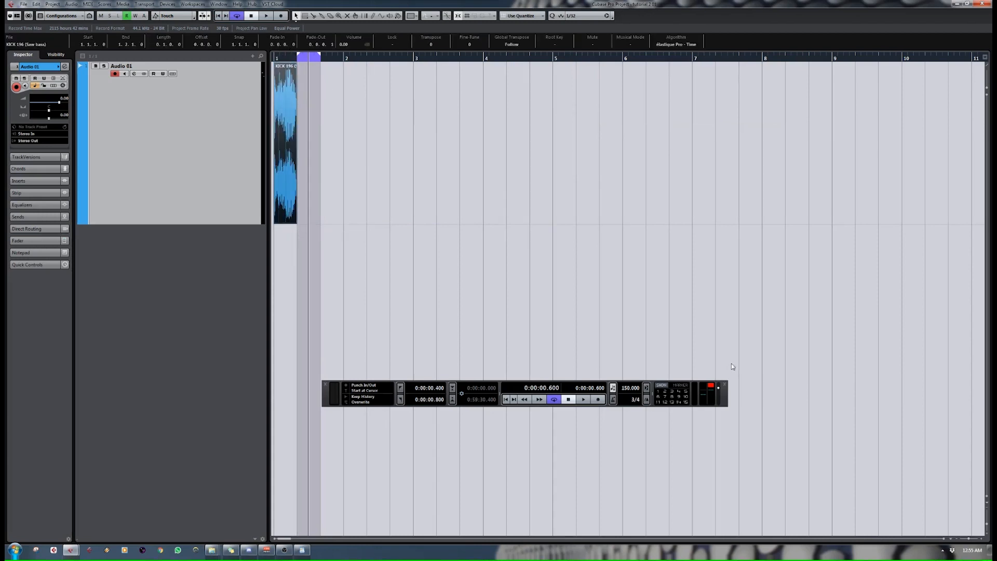
# Set the project's time signature to 4/4.
pyautogui.click(632, 400)
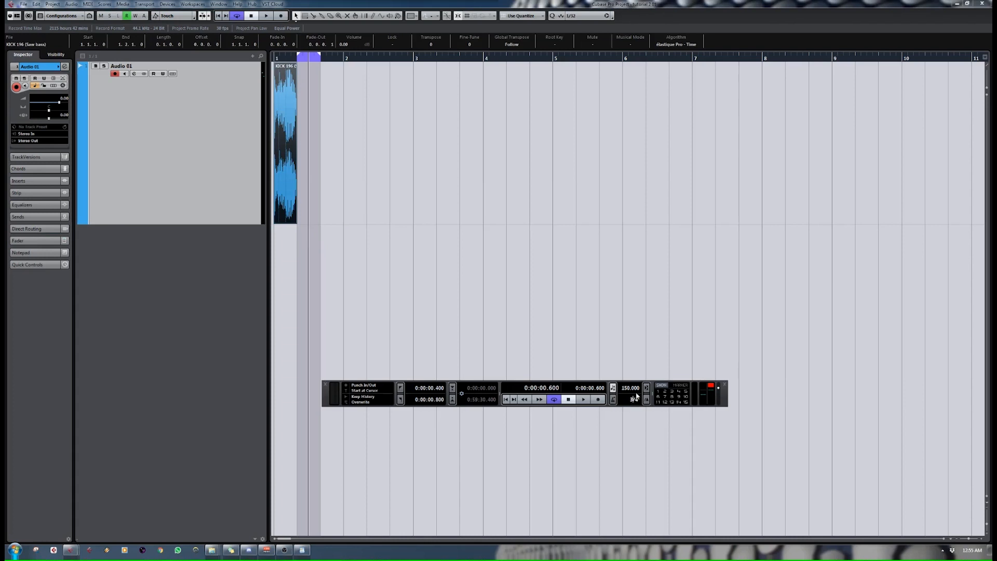
pyautogui.write('4/4')
pyautogui.press('Return')
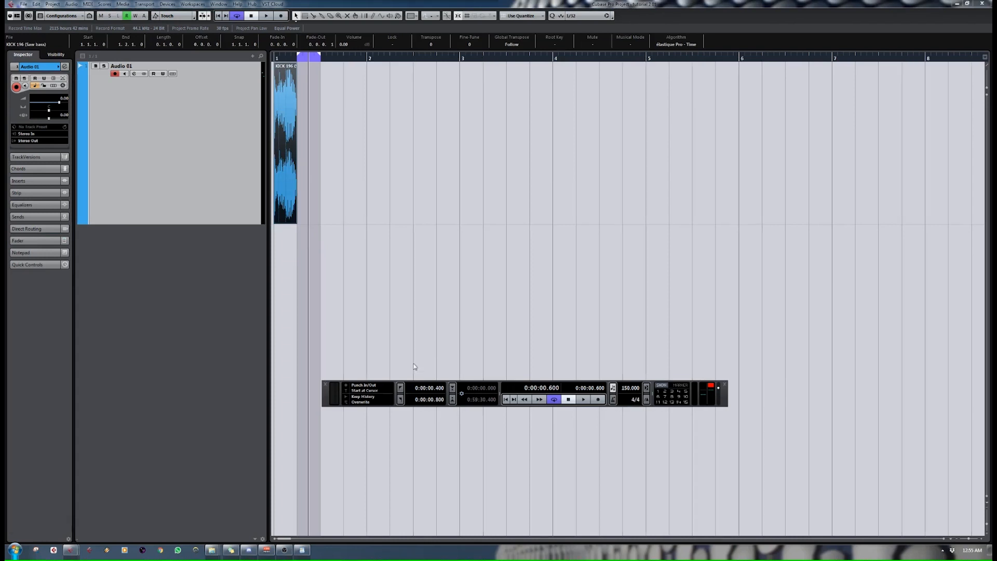
# Duplicate the kick event three times to fill the first bar with four kicks.
pyautogui.hotkey('ctrl', 'd')
pyautogui.hotkey('ctrl', 'd')
pyautogui.hotkey('ctrl', 'd')
pyautogui.click(278, 58)
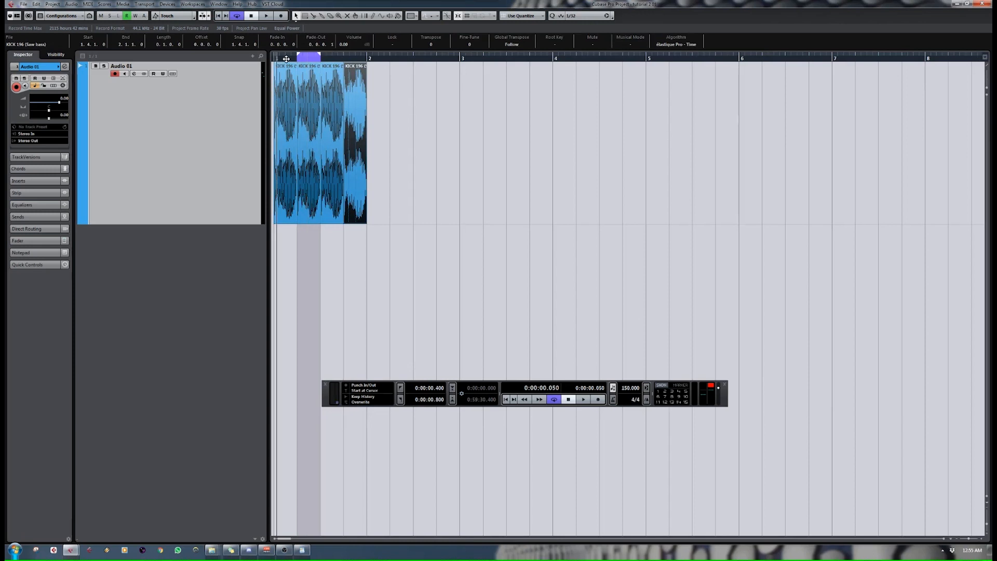
# Change the time signature to 8/4 and duplicate the four kicks to fill the longer bar.
pyautogui.click(634, 401)
pyautogui.write('8')
pyautogui.press('Return')
pyautogui.moveTo(532, 161); pyautogui.dragTo(265, 219)
pyautogui.hotkey('ctrl', 'd')
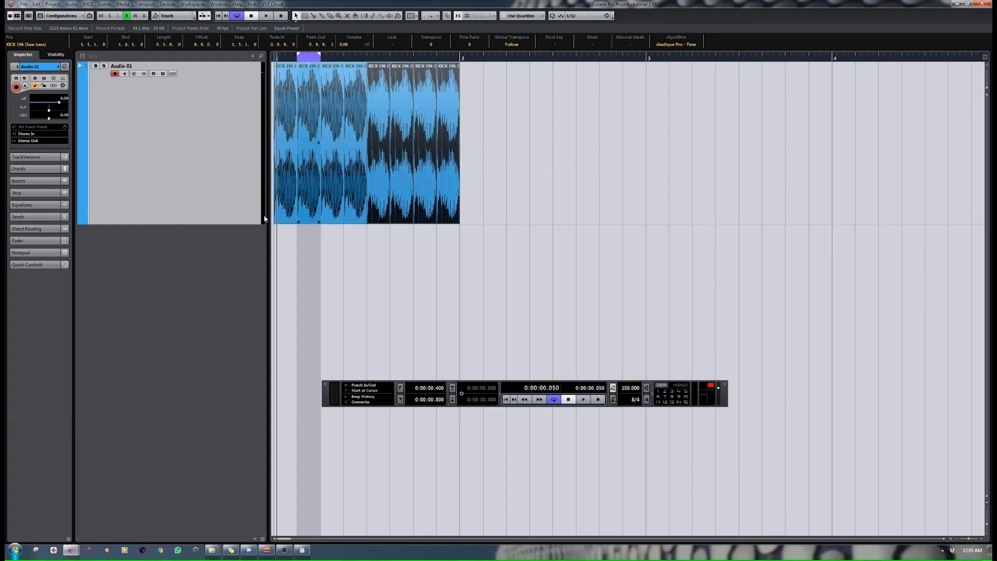
# Restore the 4/4 time signature and delete the four duplicated kicks.
pyautogui.click(634, 400)
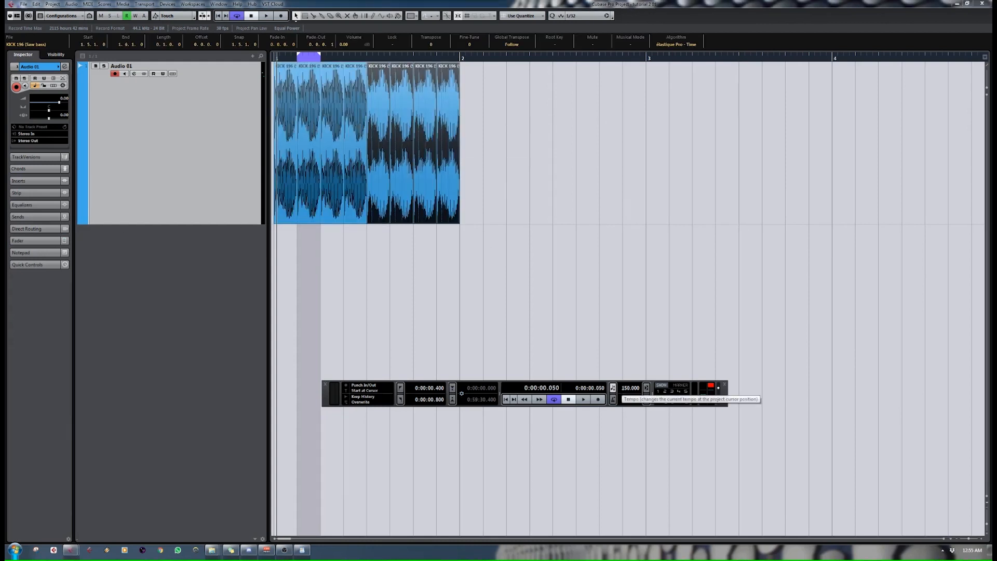
pyautogui.press('Return')
pyautogui.moveTo(614, 132); pyautogui.dragTo(388, 87)
pyautogui.press('Delete')
# Duplicate the bar of four kicks three times and set the locators around all four bars.
pyautogui.moveTo(447, 128); pyautogui.dragTo(220, 120)
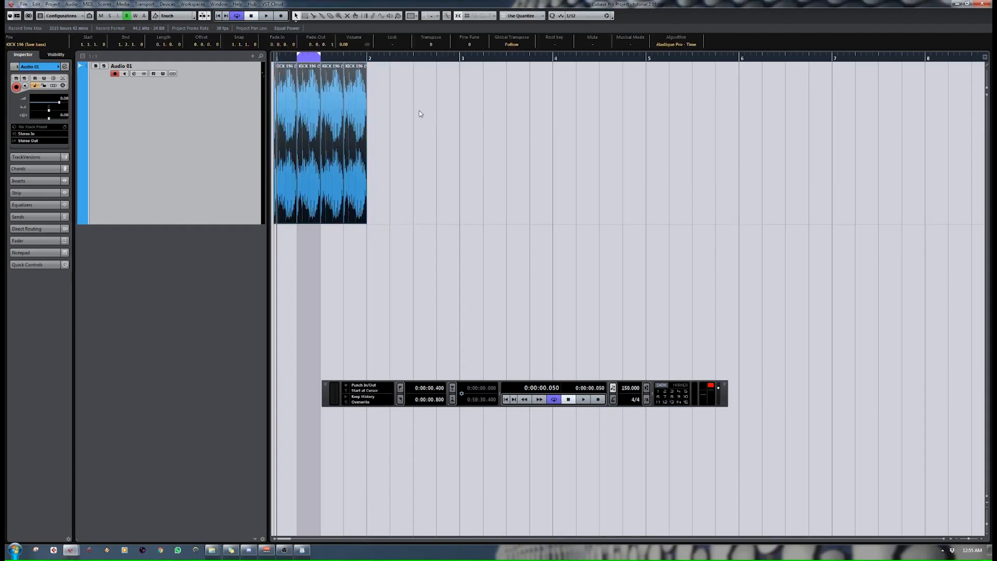
pyautogui.hotkey('ctrl', 'd')
pyautogui.hotkey('ctrl', 'd')
pyautogui.hotkey('ctrl', 'd')
pyautogui.moveTo(778, 111); pyautogui.dragTo(273, 192)
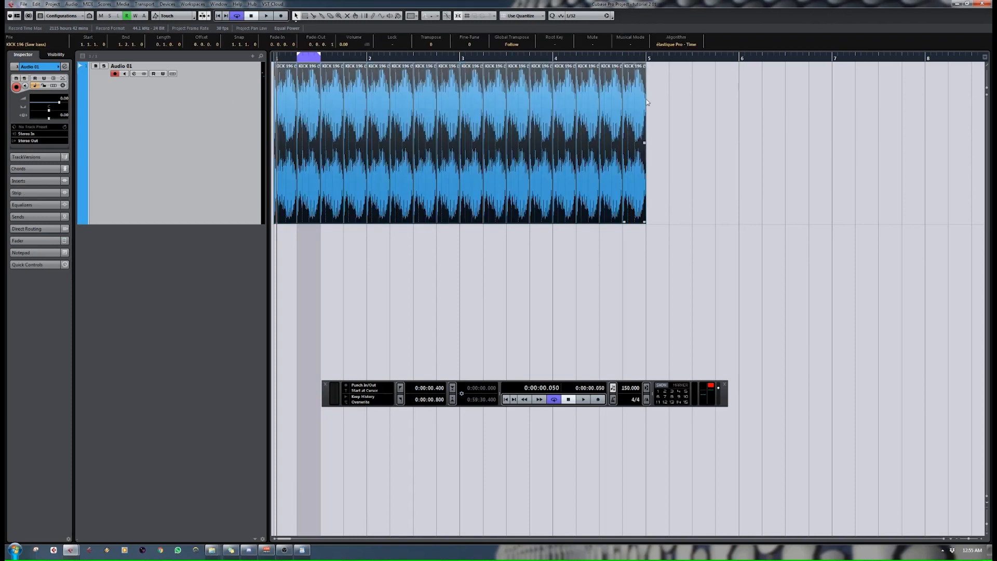
pyautogui.press('p')
# Add one instrument track using the Spire synth, routed to Stereo Out.
pyautogui.rightClick(141, 276)
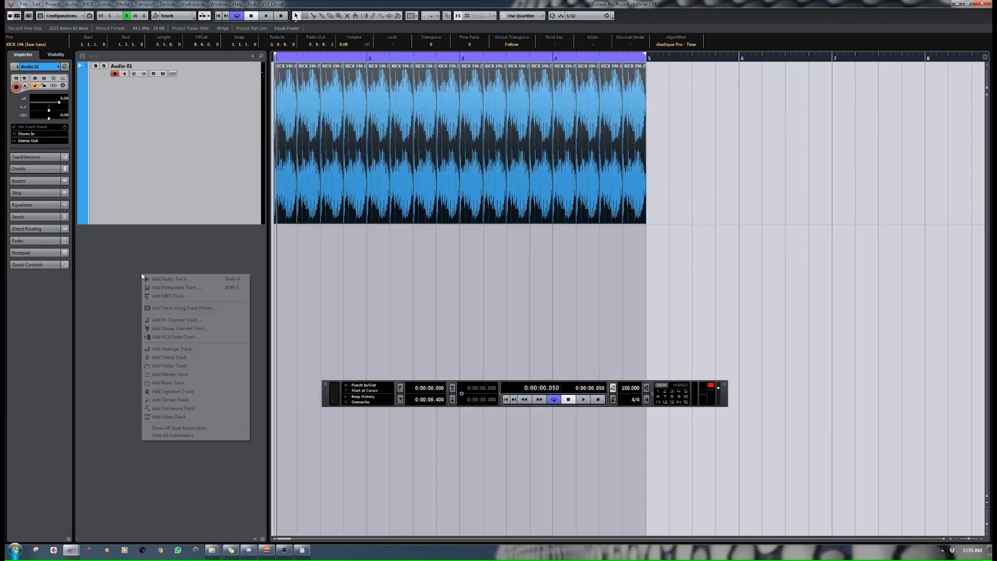
pyautogui.click(177, 287)
pyautogui.click(372, 210)
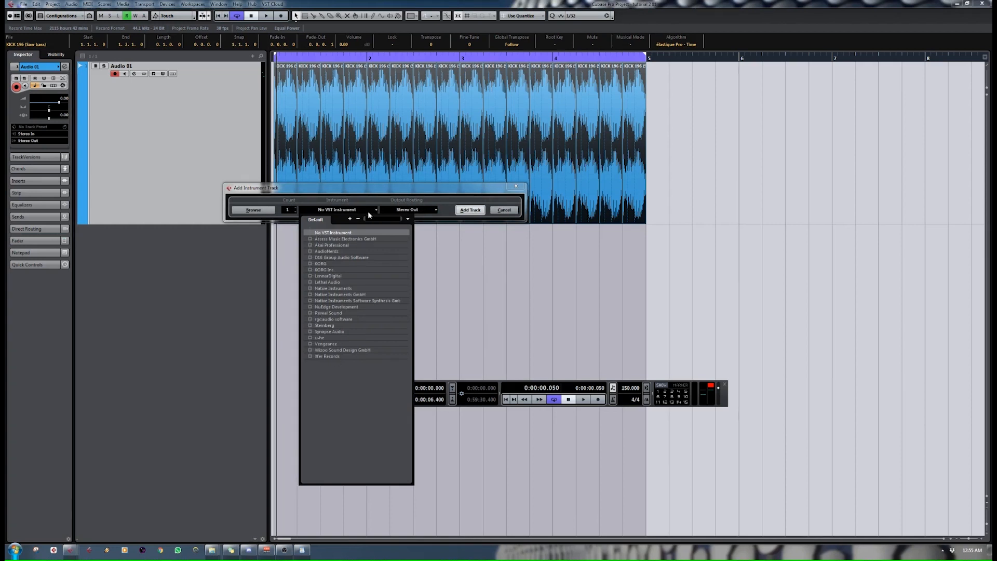
pyautogui.write('spire')
pyautogui.press('Return')
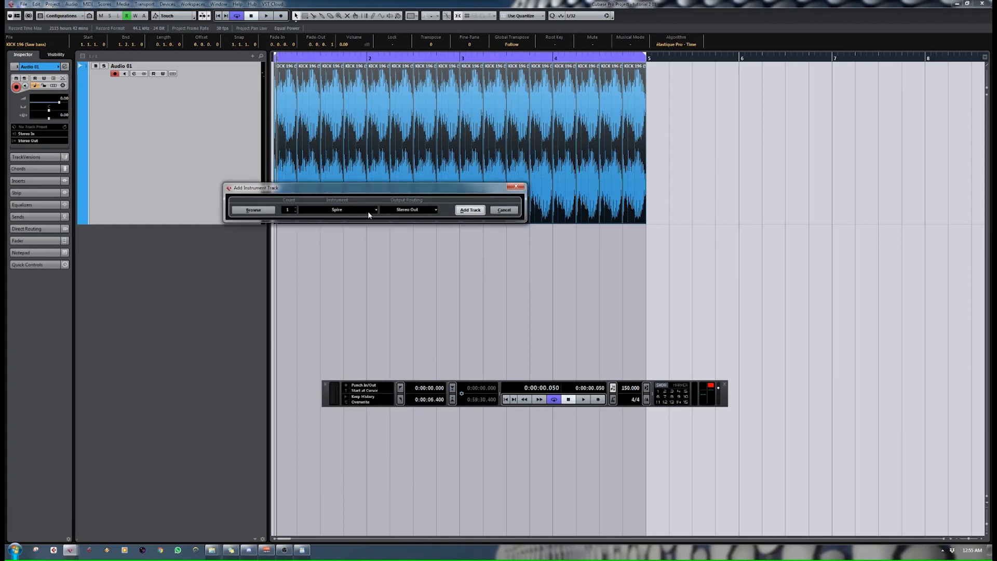
pyautogui.click(470, 209)
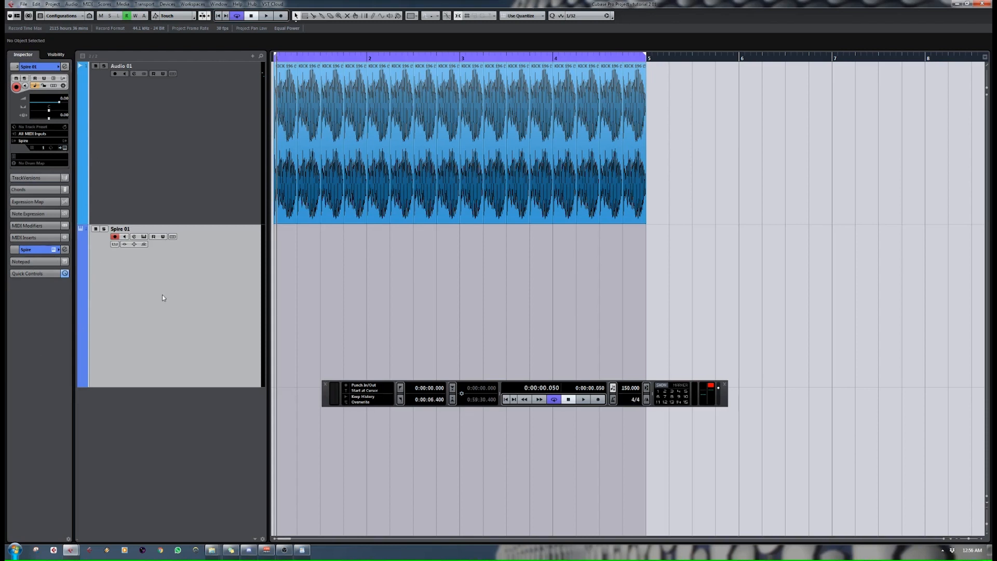
# Check the Spire 01 channel in the MixConsole and choose All MIDI Inputs as the track's input.
pyautogui.press('F3')
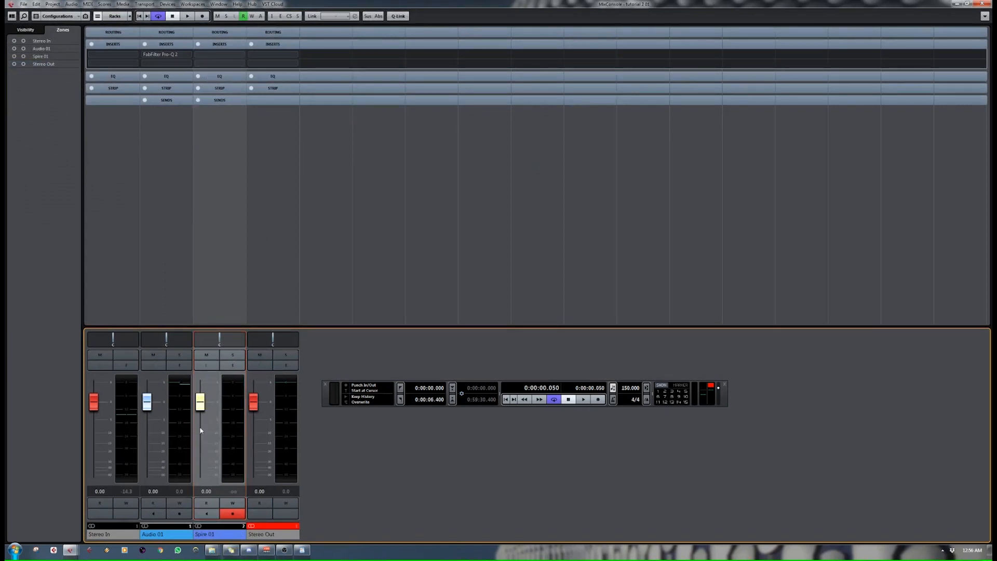
pyautogui.press('F3')
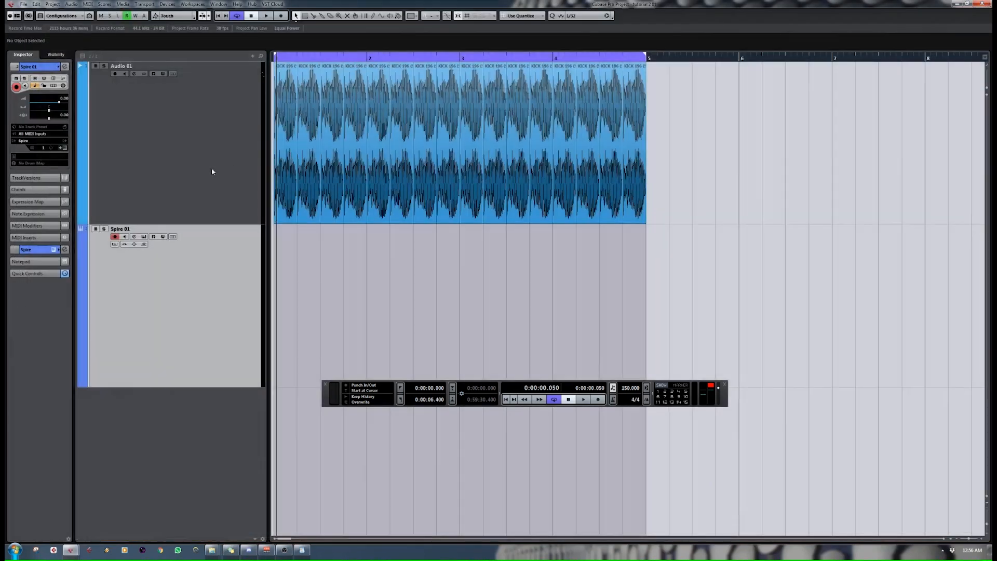
pyautogui.click(36, 134)
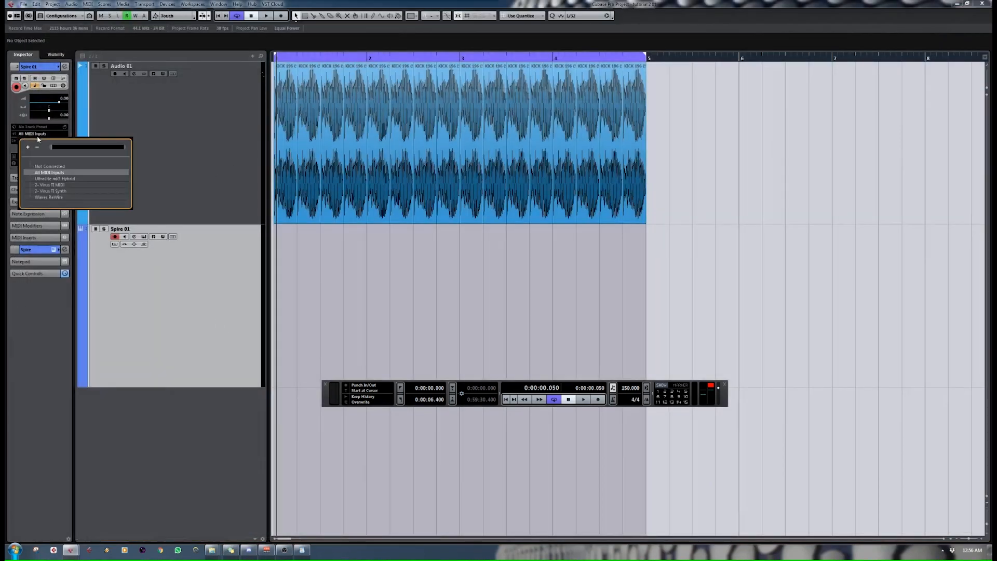
pyautogui.click(68, 172)
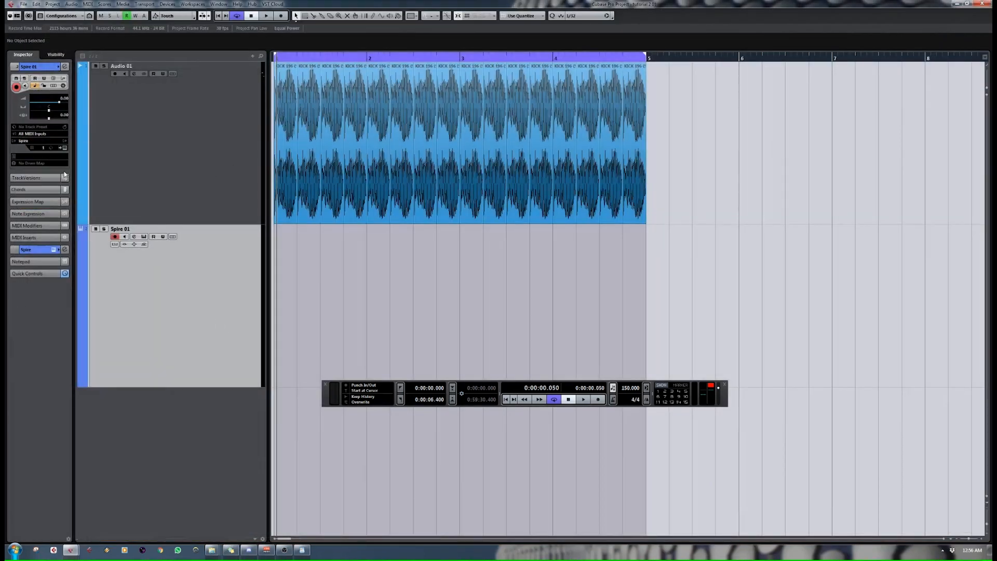
pyautogui.click(37, 134)
pyautogui.click(87, 143)
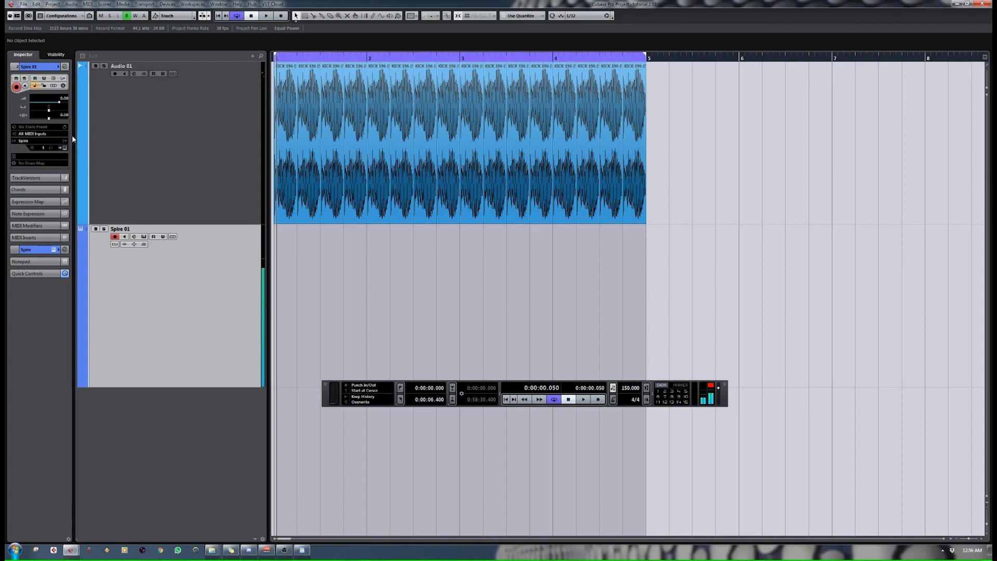
# Search Spire's presets for "lead", load the Lead 1 preset and close the instrument window.
pyautogui.click(65, 148)
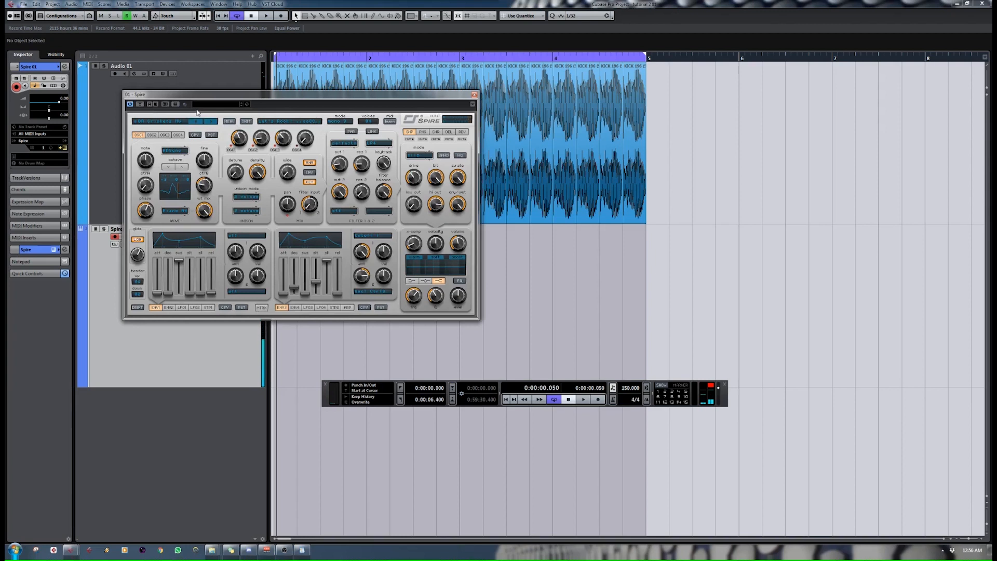
pyautogui.click(247, 105)
pyautogui.click(270, 114)
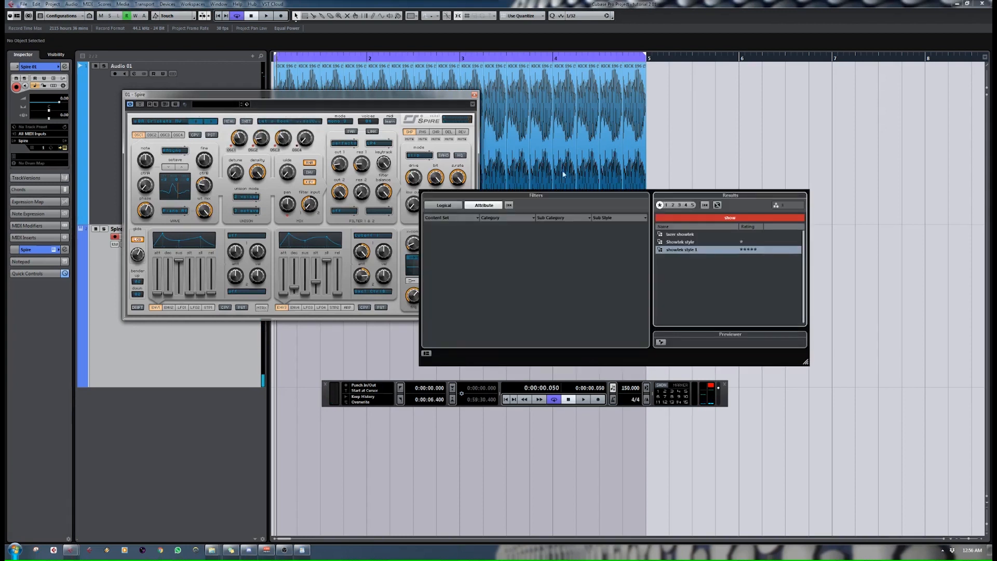
pyautogui.click(741, 217)
pyautogui.press('BackSpace')
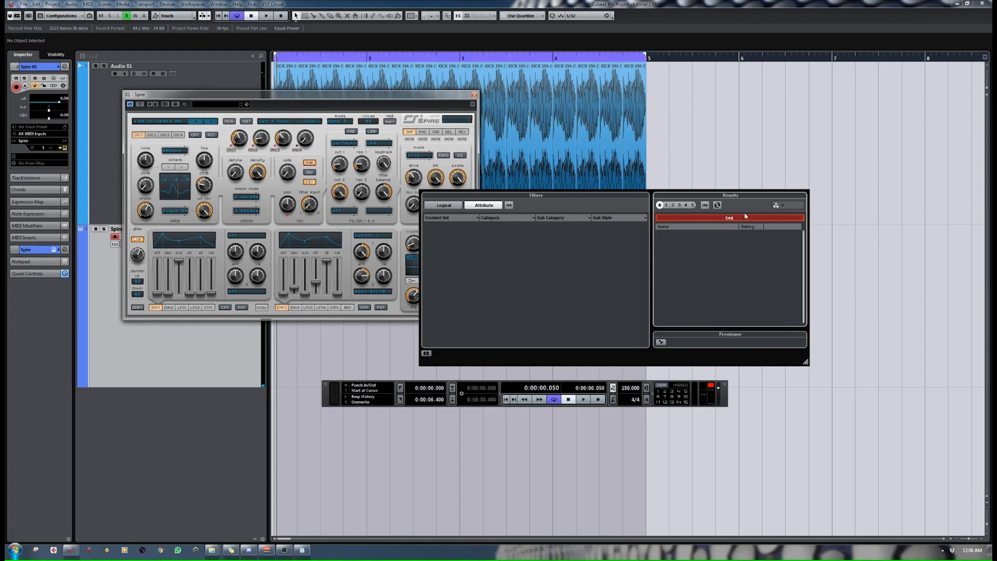
pyautogui.write('lead')
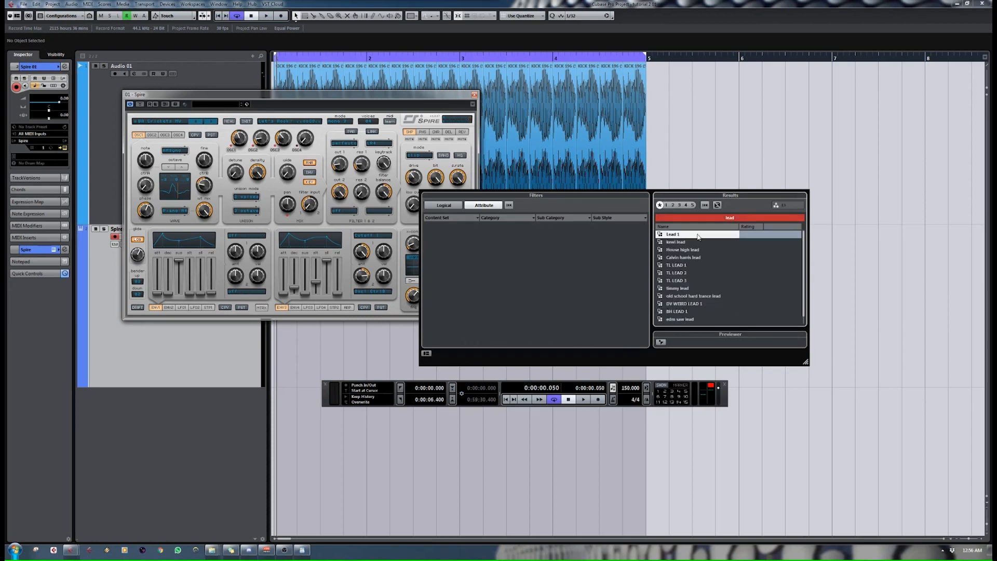
pyautogui.press('Return')
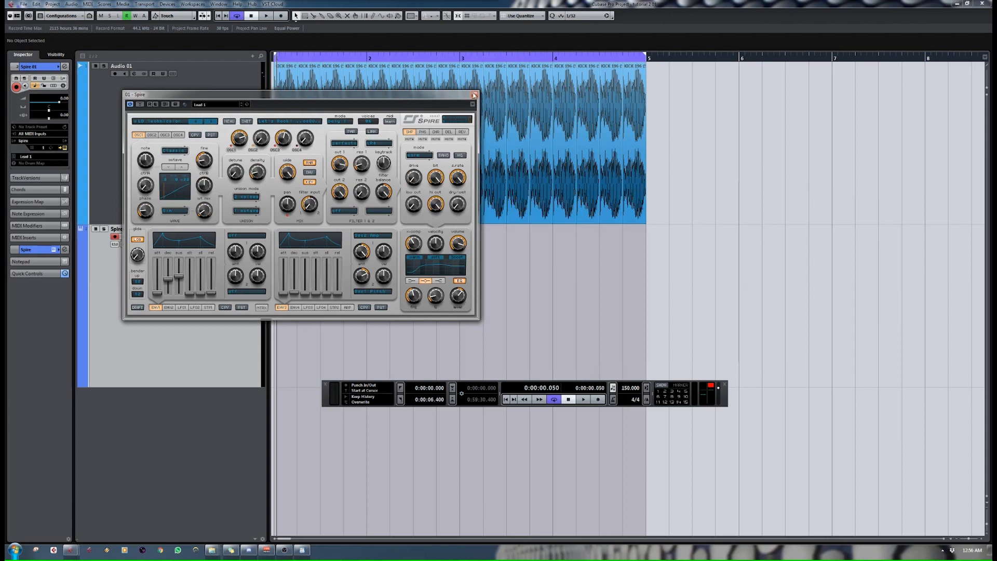
pyautogui.click(475, 95)
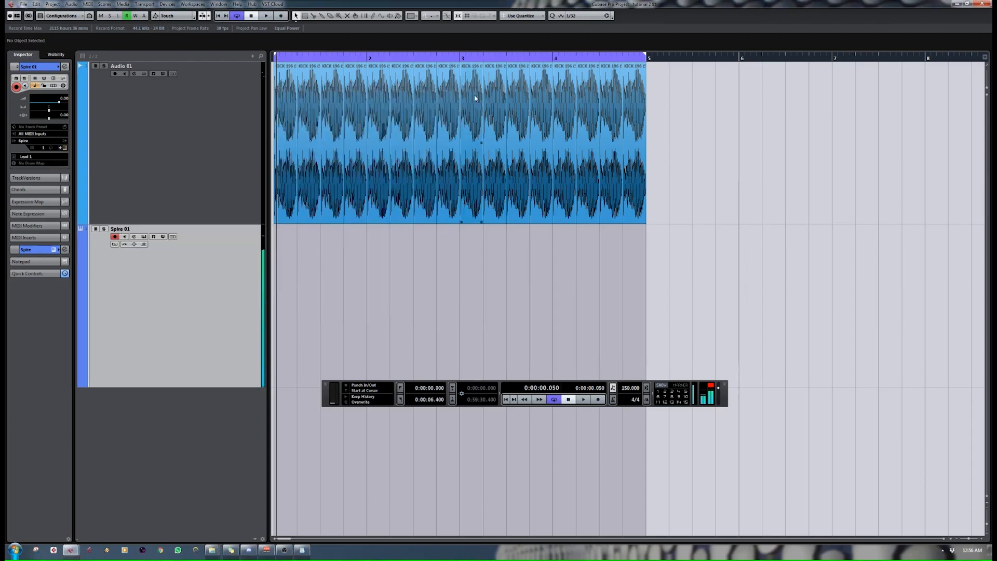
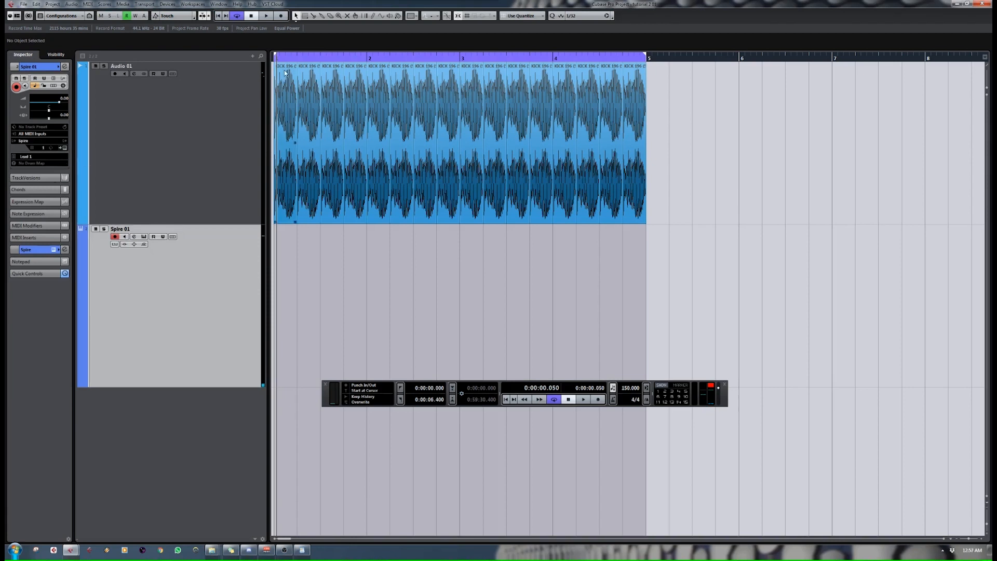
# Record a MIDI lead take on the Spire track over the kick loop and open the recorded part in the Key Editor.
pyautogui.moveTo(288, 59); pyautogui.dragTo(274, 44)
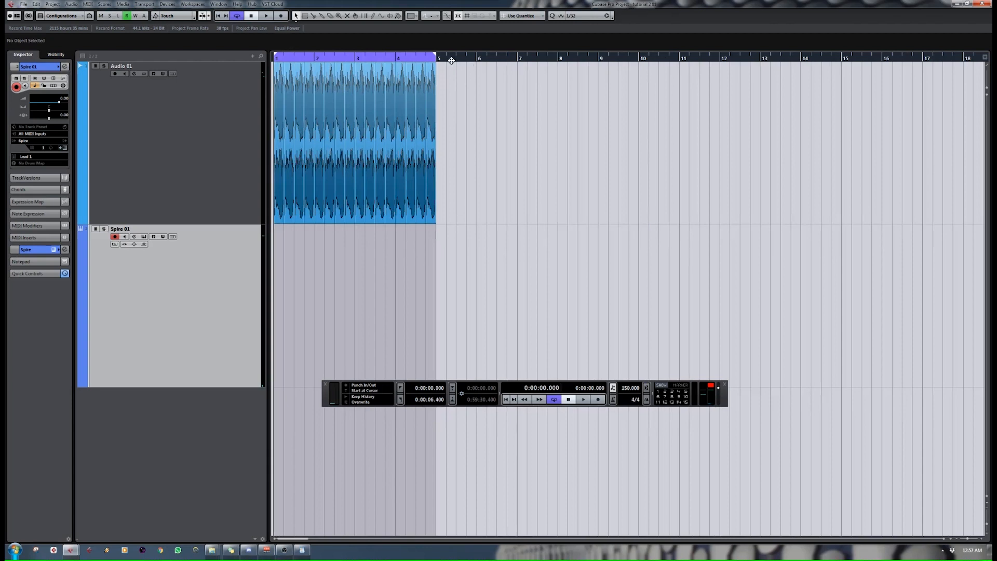
pyautogui.click(598, 400)
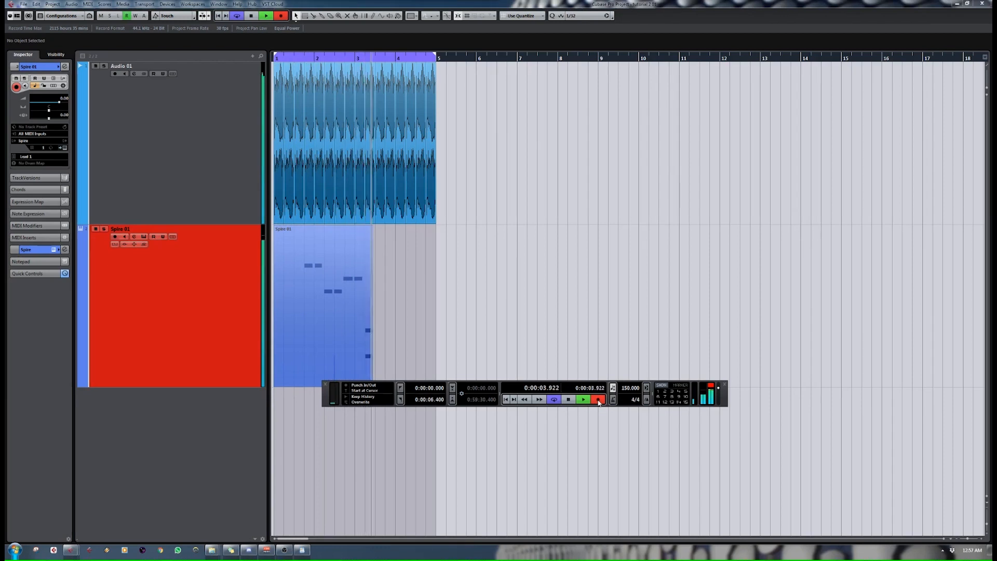
pyautogui.click(599, 399)
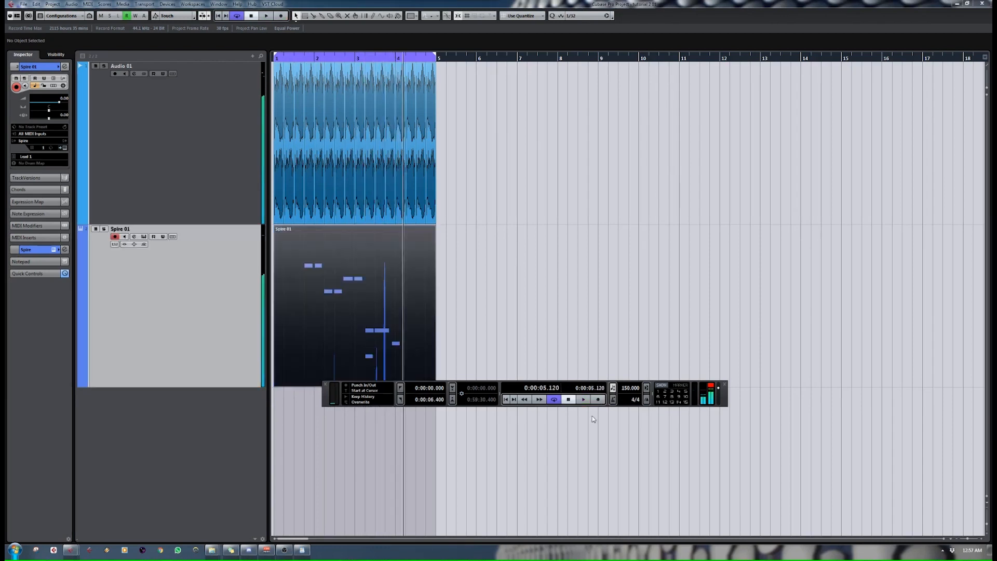
pyautogui.doubleClick(370, 271)
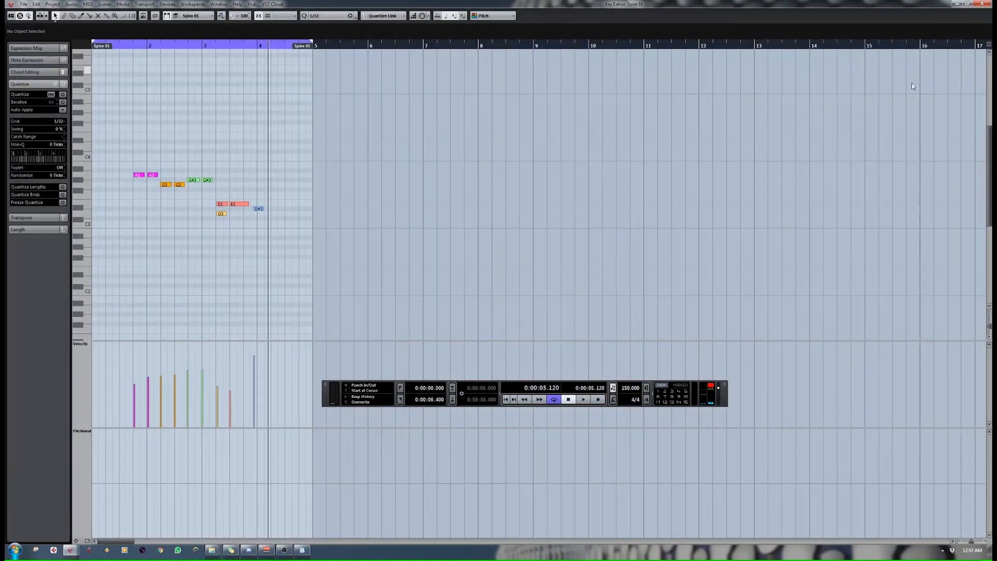
# Enlarge the recorded notes in the Key Editor and set the quantize grid to 1/1.
pyautogui.moveTo(425, 92); pyautogui.dragTo(86, 322)
pyautogui.moveTo(138, 43); pyautogui.dragTo(25, 89)
pyautogui.moveTo(708, 119); pyautogui.dragTo(83, 311)
pyautogui.click(323, 16)
pyautogui.click(335, 36)
pyautogui.click(330, 17)
pyautogui.click(335, 24)
pyautogui.scroll(-3, 426, 119)
pyautogui.scroll(2, 380, 109)
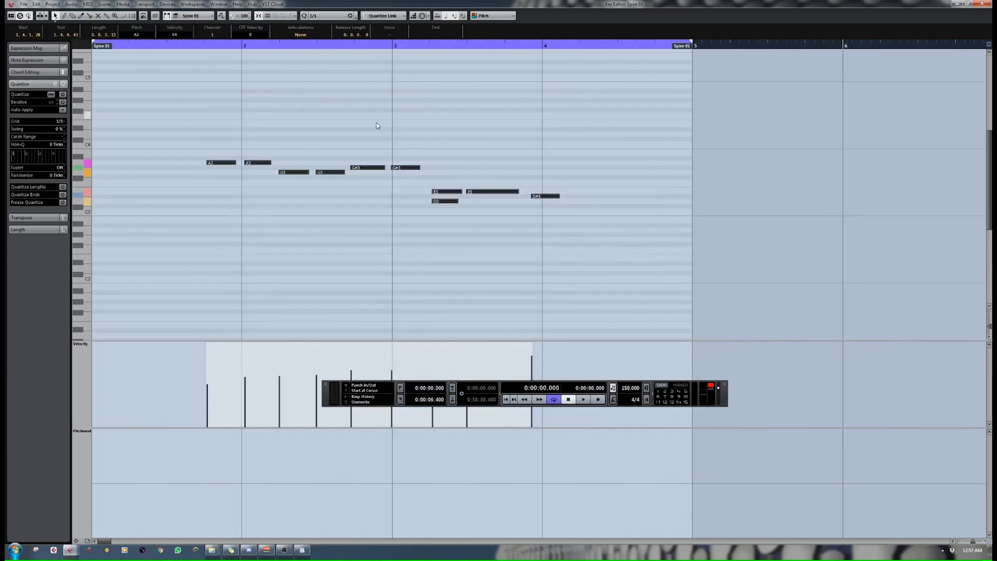
# Compare the 1/32 grid with 1/1, then snap the second A3 note to the start of bar 2 on the 1/1 grid.
pyautogui.click(210, 126)
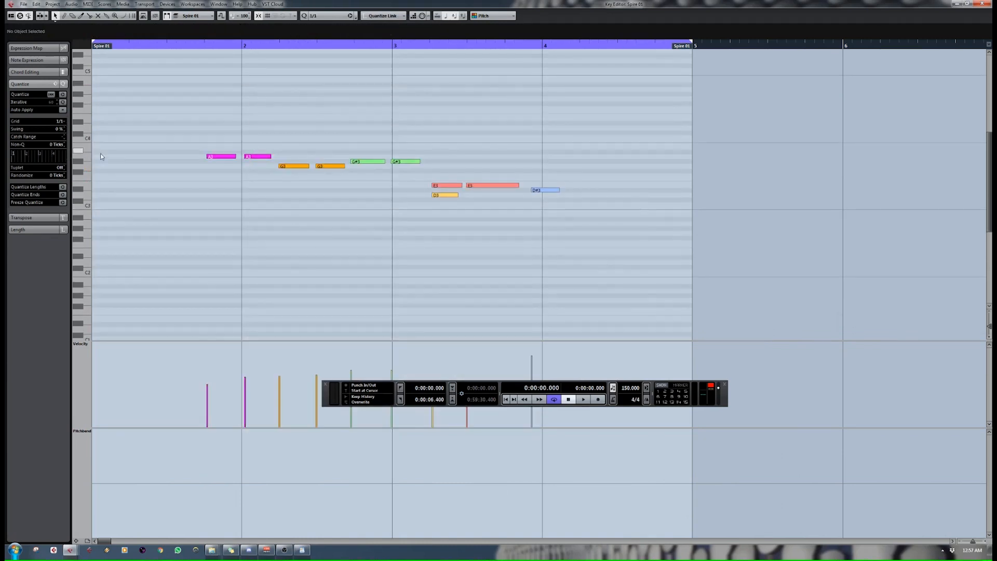
pyautogui.click(331, 17)
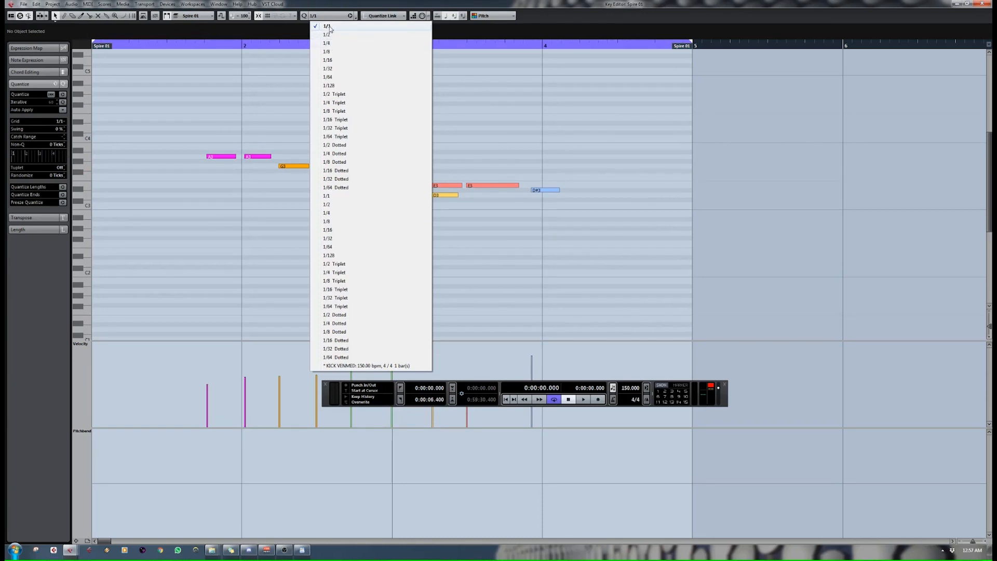
pyautogui.click(333, 69)
pyautogui.click(331, 16)
pyautogui.click(330, 27)
pyautogui.moveTo(260, 157)
pyautogui.mouseDown()
pyautogui.moveTo(417, 157)
pyautogui.moveTo(282, 147)
pyautogui.moveTo(267, 155)
pyautogui.mouseUp()
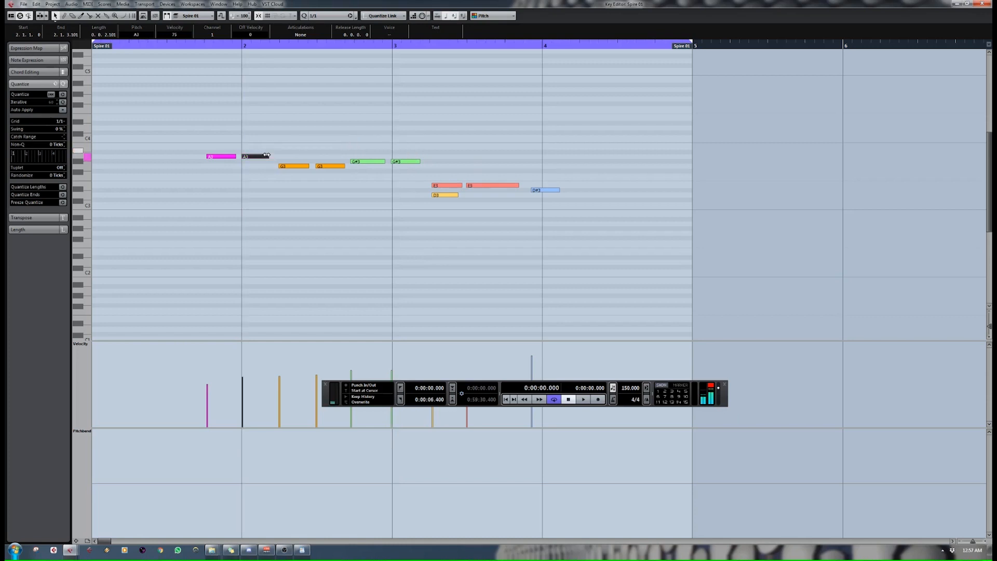
# Try the 1/16 grid, then set it to 1/8 and quantize all recorded notes.
pyautogui.click(326, 19)
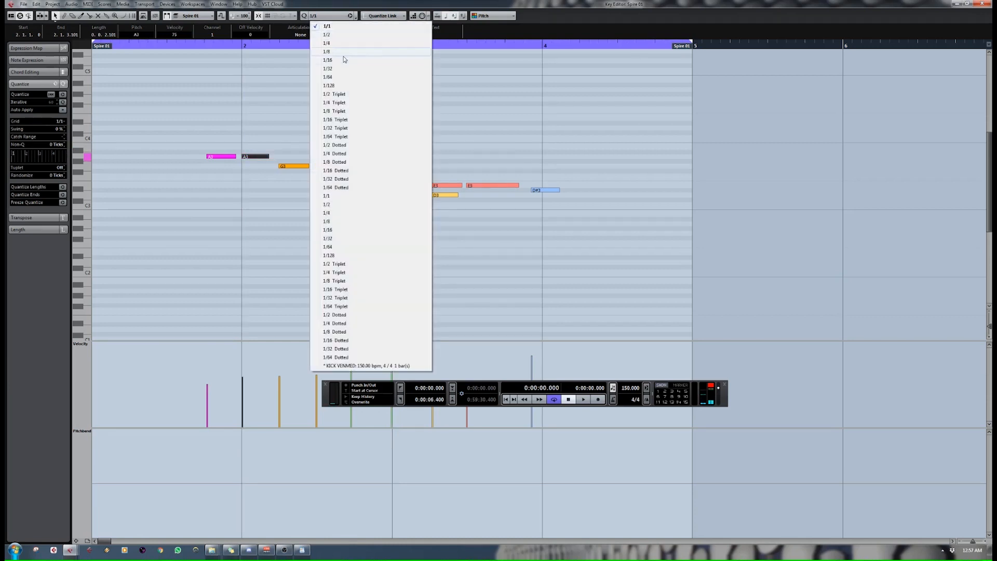
pyautogui.click(341, 60)
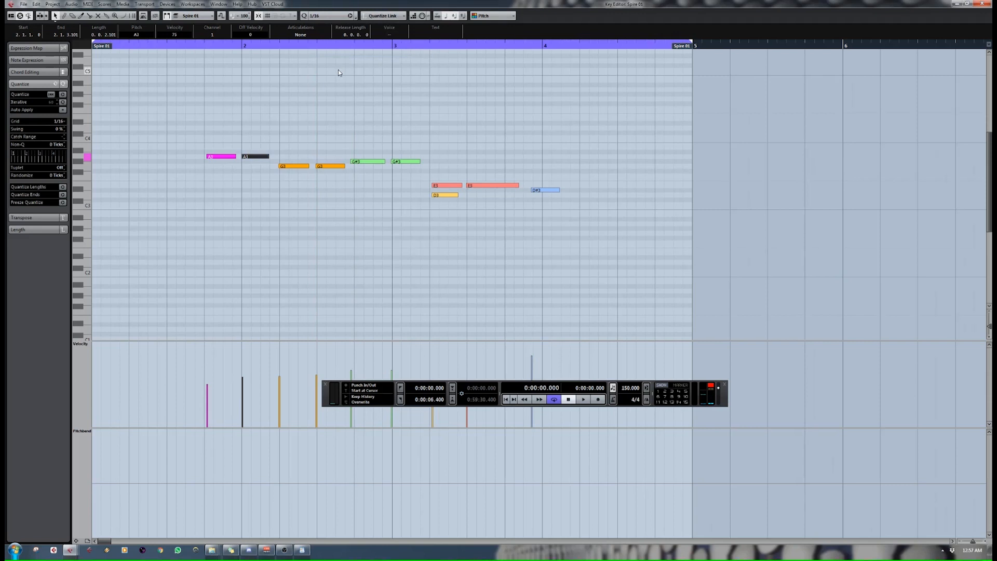
pyautogui.click(322, 18)
pyautogui.click(329, 52)
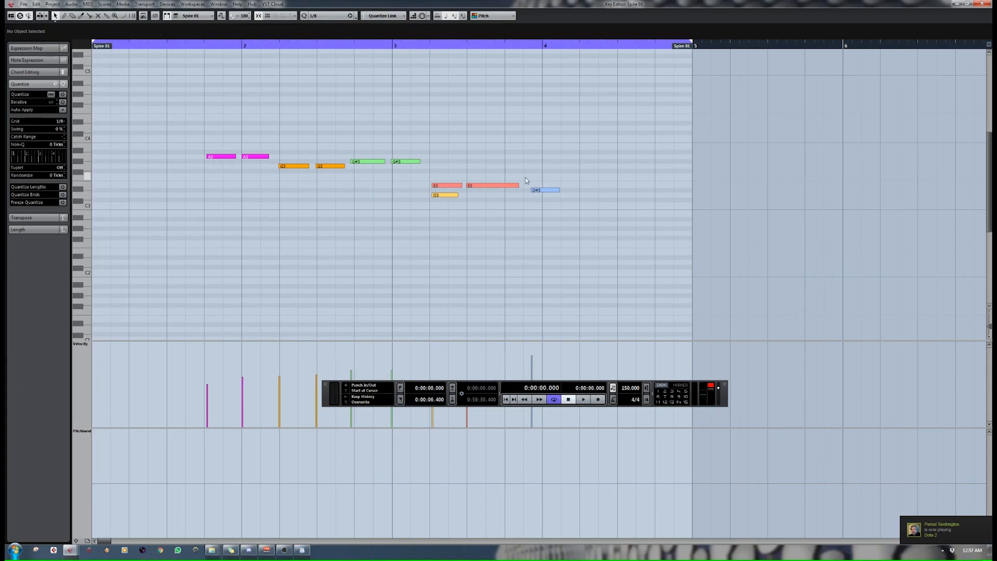
pyautogui.hotkey('ctrl', 'a')
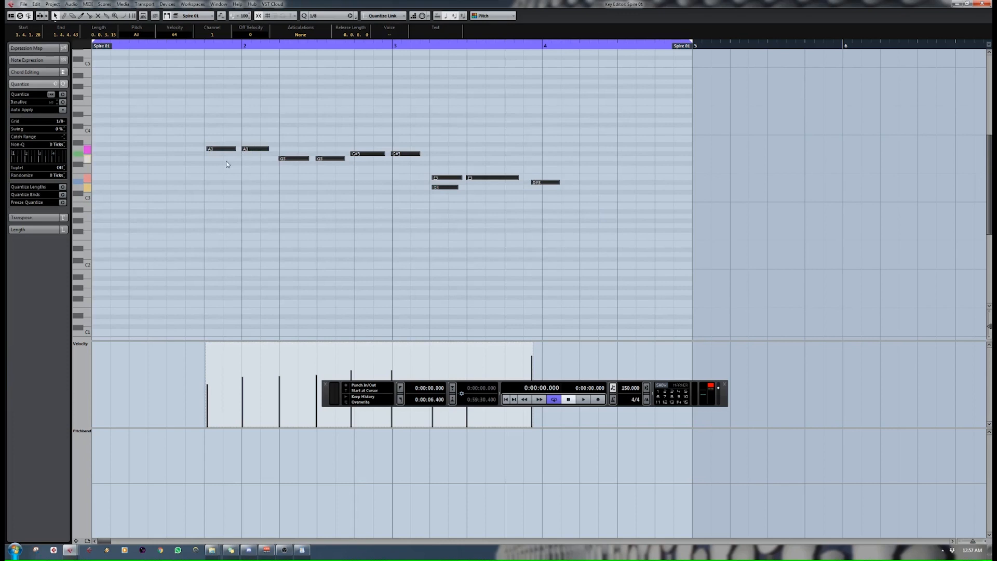
pyautogui.press('q')
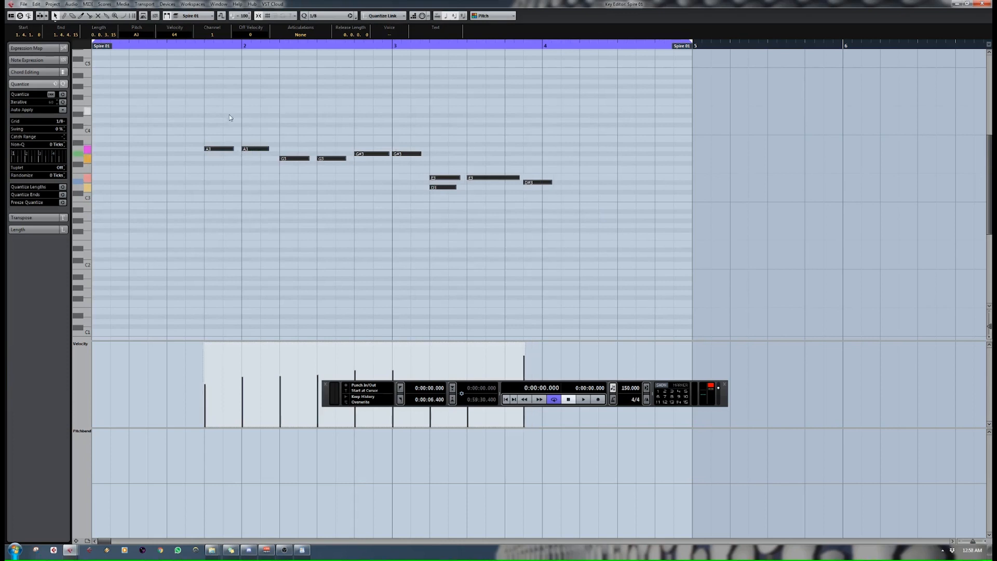
pyautogui.click(102, 144)
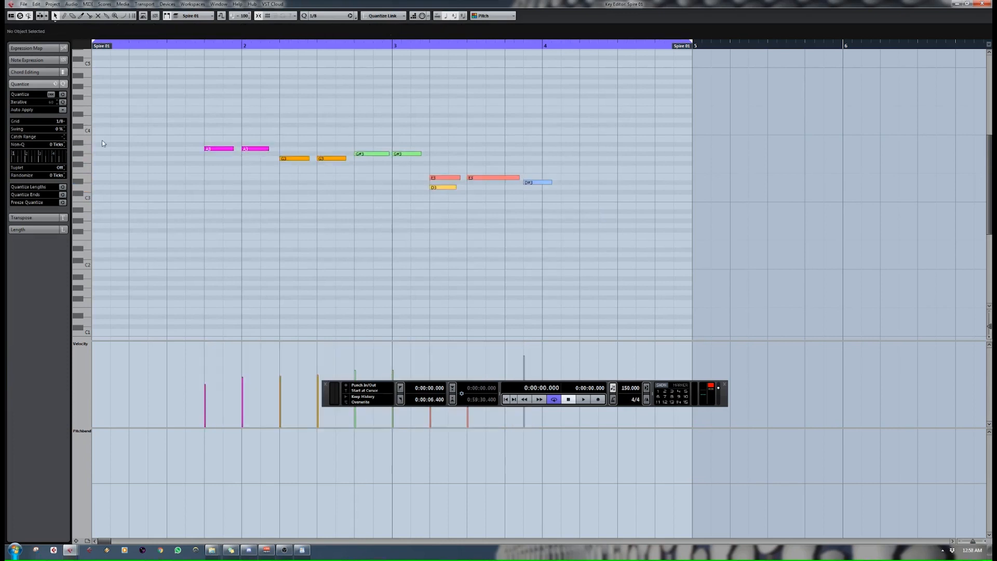
# Apply Fixed Lengths to the notes at the 1/8 value, then set the quantize value to 1/4.
pyautogui.click(29, 230)
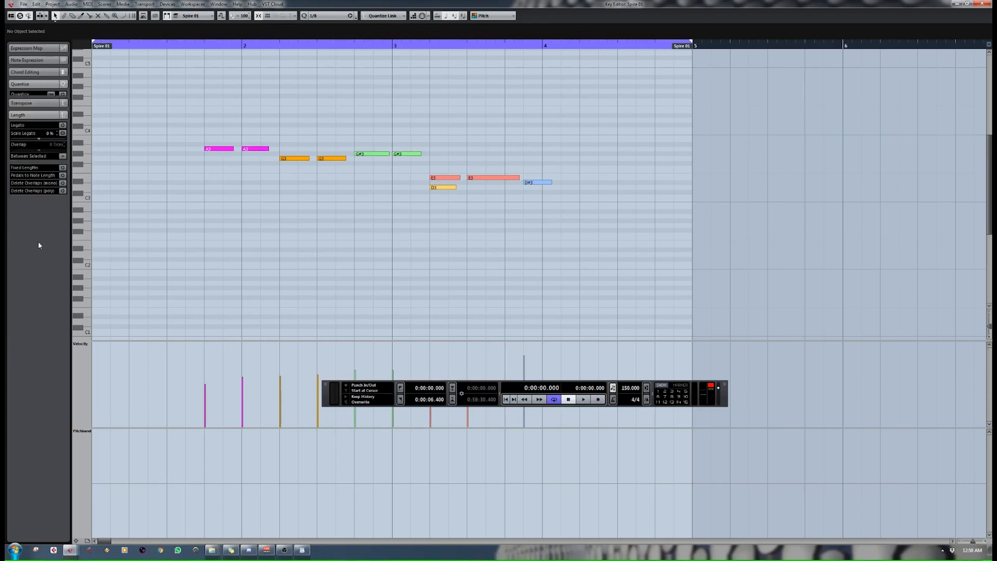
pyautogui.click(62, 161)
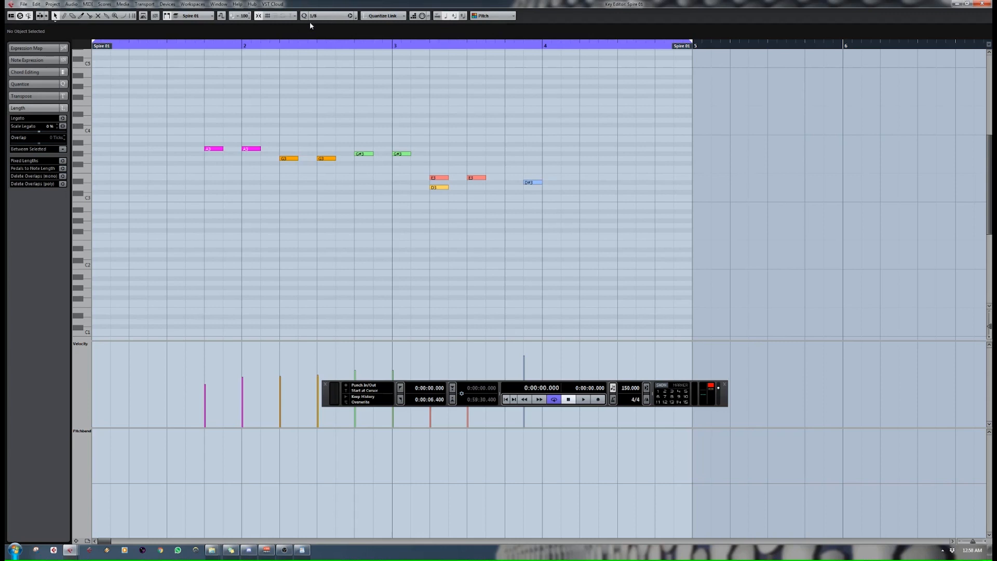
pyautogui.click(322, 16)
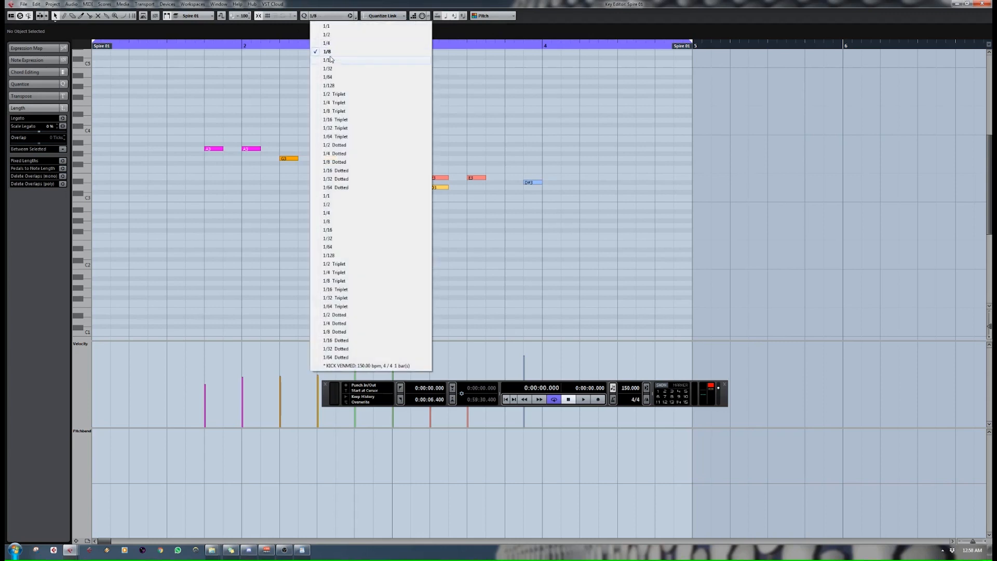
pyautogui.click(327, 42)
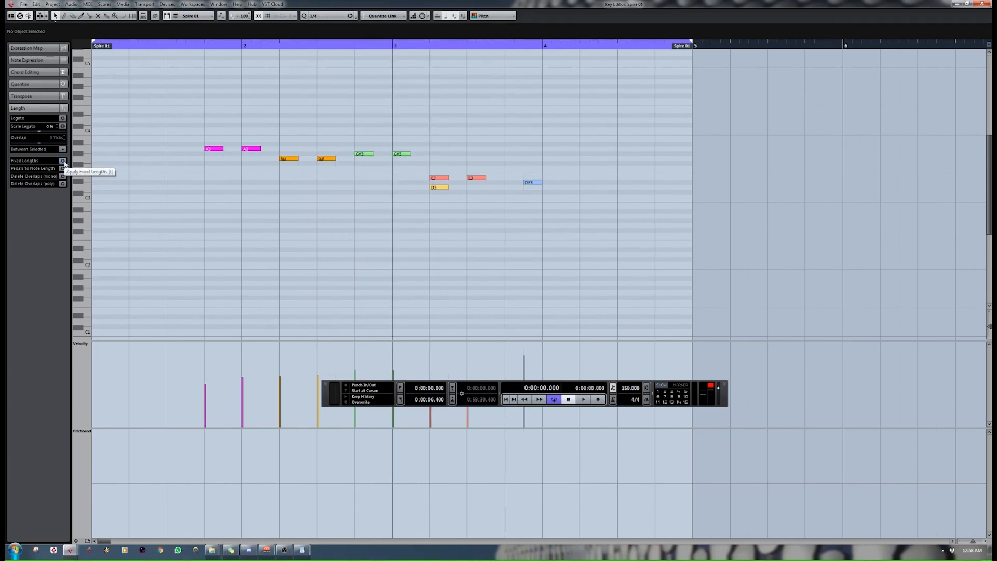
# Try fixed 1/4 note lengths on the recorded notes and undo the length changes.
pyautogui.click(62, 161)
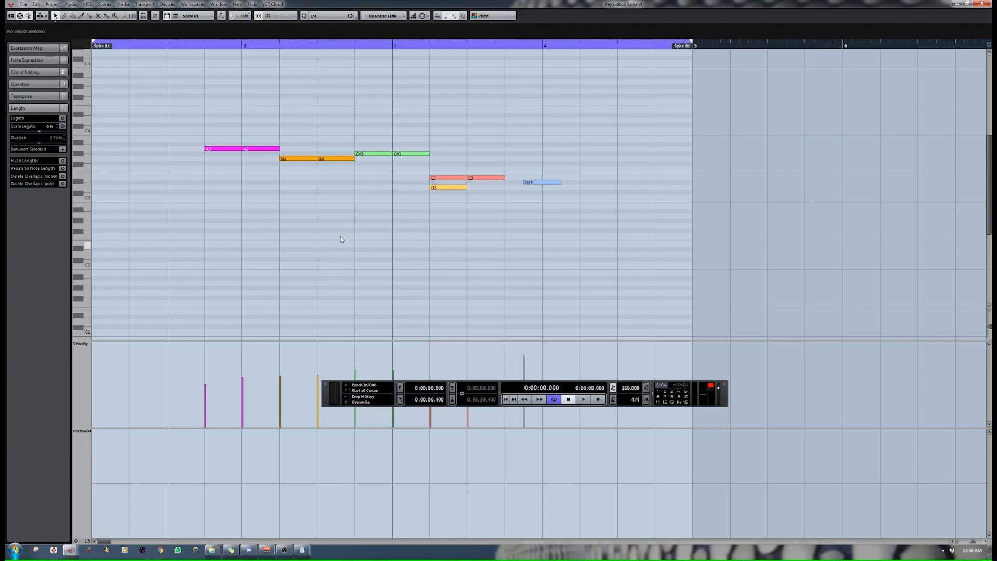
pyautogui.click(31, 83)
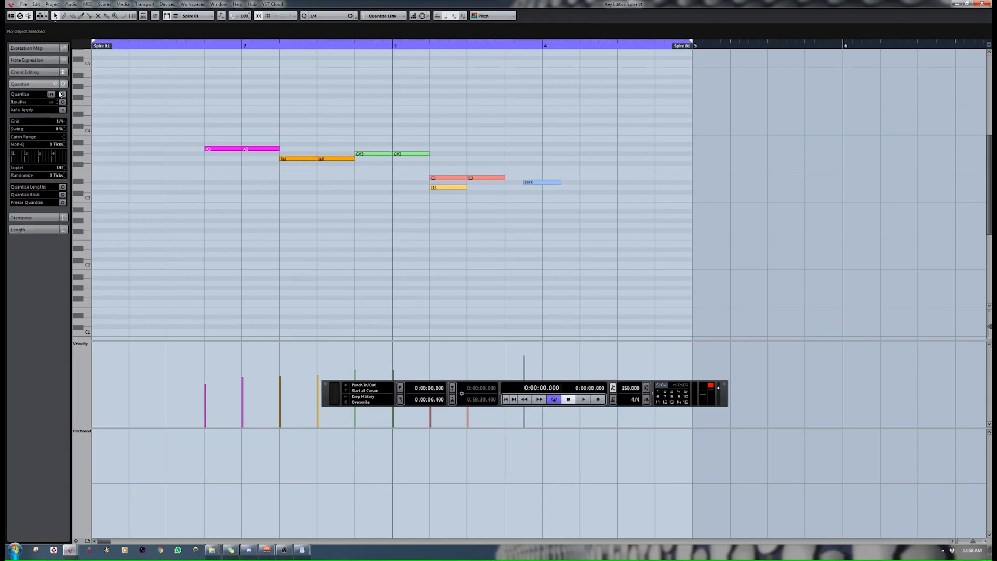
pyautogui.moveTo(226, 112); pyautogui.dragTo(603, 239)
pyautogui.hotkey('ctrl', 'z')
pyautogui.hotkey('ctrl', 'z')
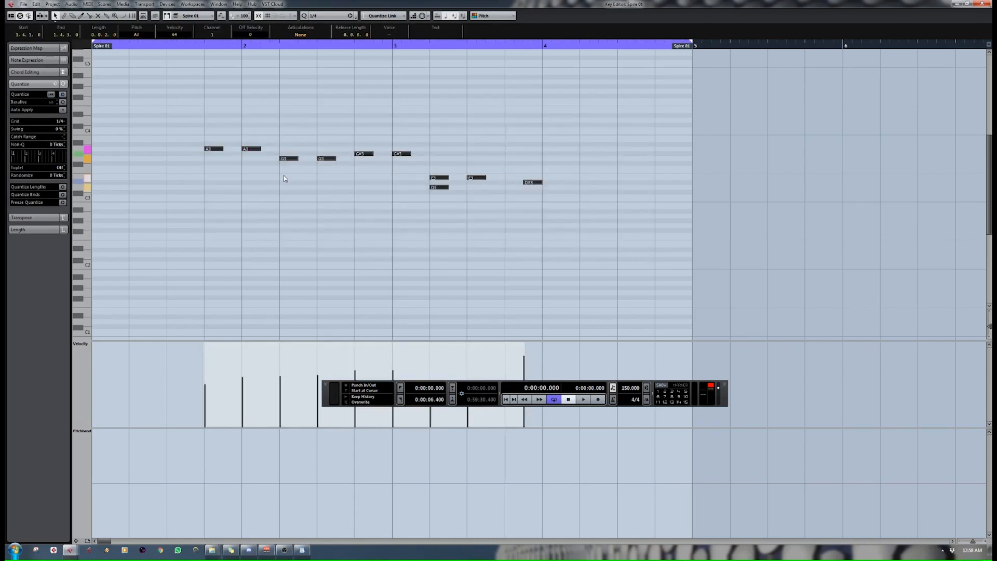
# Quantize the selected note starts to the 1/4 grid and play back the beginning of the phrase.
pyautogui.click(63, 94)
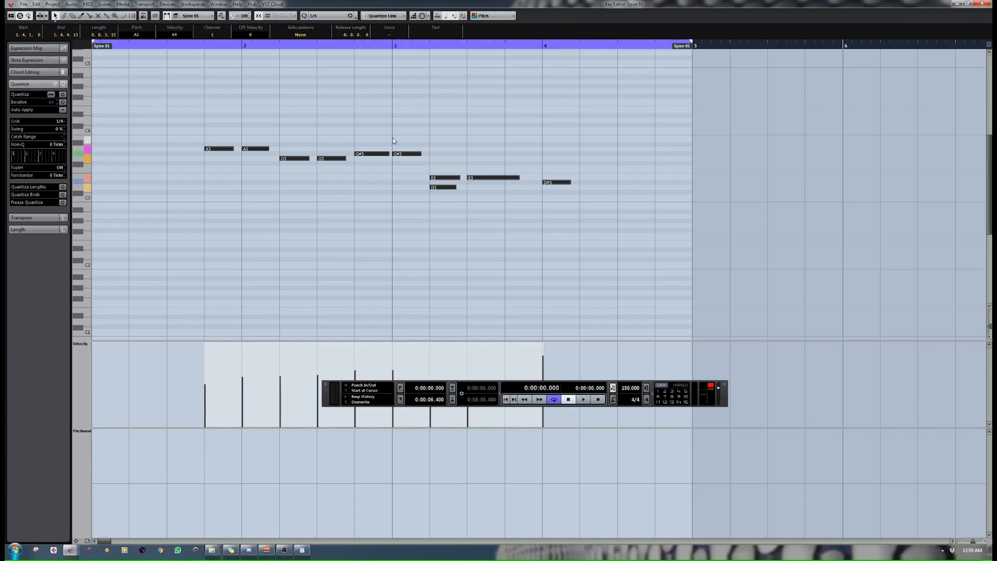
pyautogui.click(335, 196)
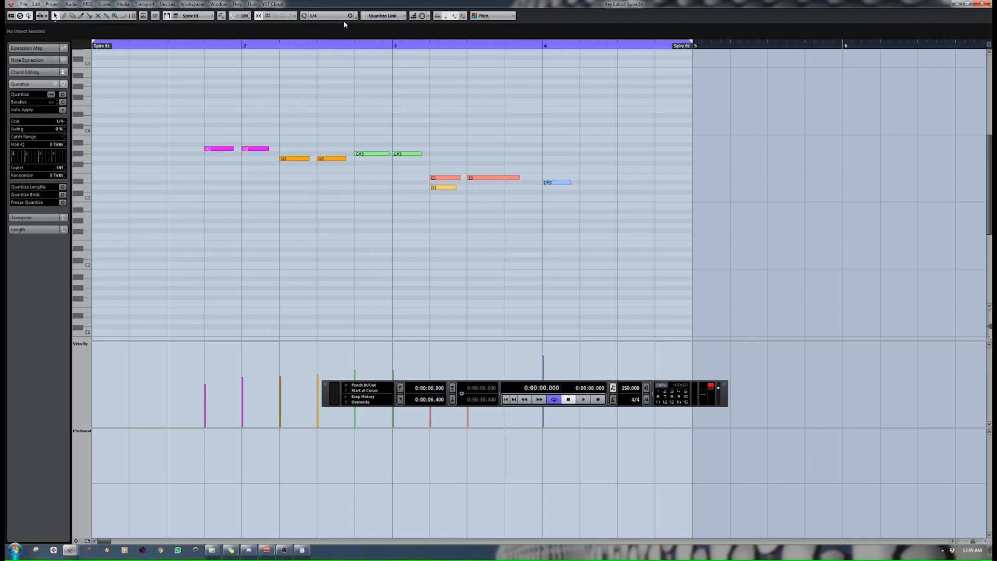
pyautogui.click(207, 45)
pyautogui.moveTo(165, 99); pyautogui.dragTo(251, 161)
pyautogui.moveTo(212, 133); pyautogui.dragTo(251, 165)
pyautogui.press('space')
pyautogui.press('space')
pyautogui.click(214, 93)
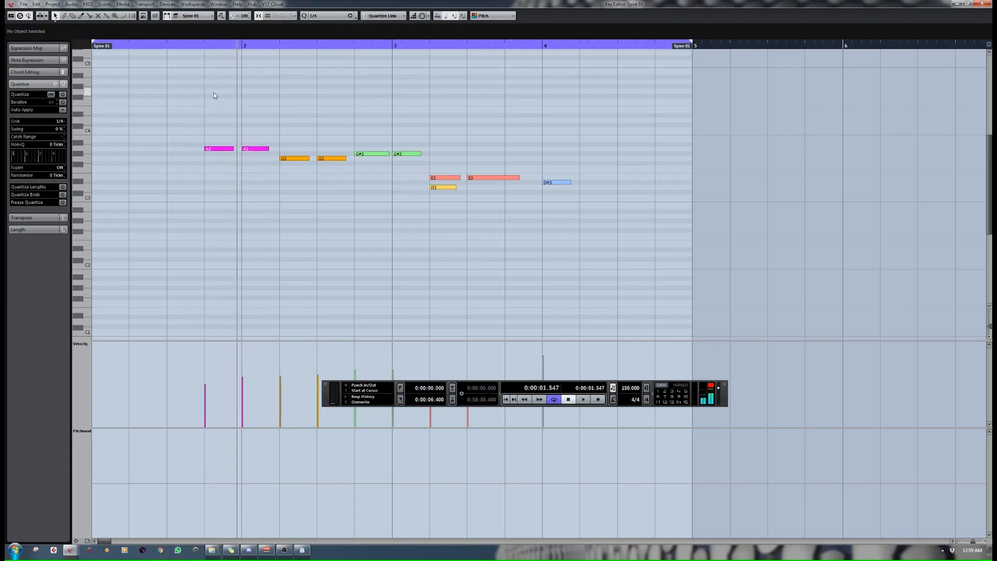
# Delete all existing notes and record a new melody and bass take from the start of the loop.
pyautogui.moveTo(638, 100); pyautogui.dragTo(40, 292)
pyautogui.press('Delete')
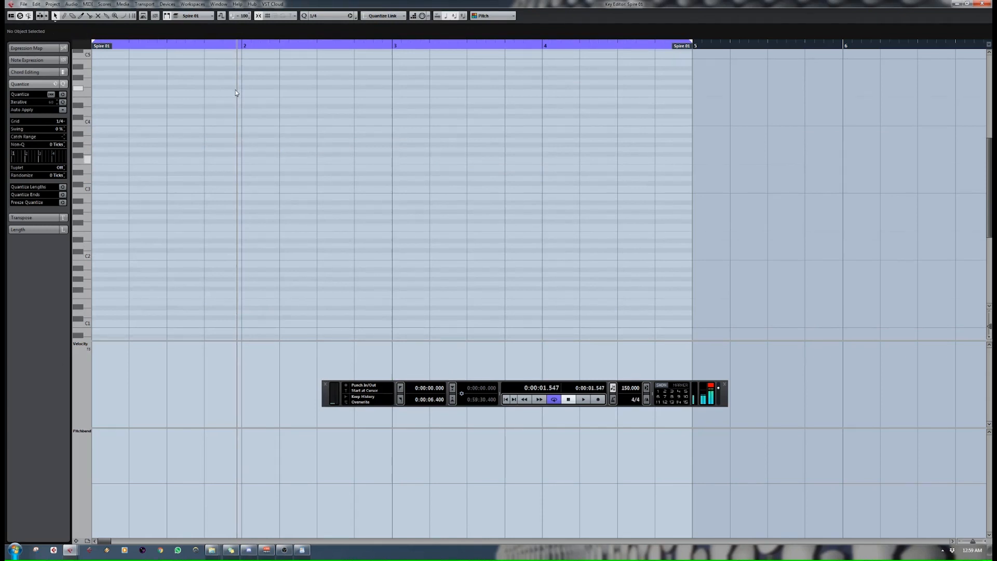
pyautogui.moveTo(126, 46); pyautogui.dragTo(5, 58)
pyautogui.press('KP_Multiply')
pyautogui.press('space')
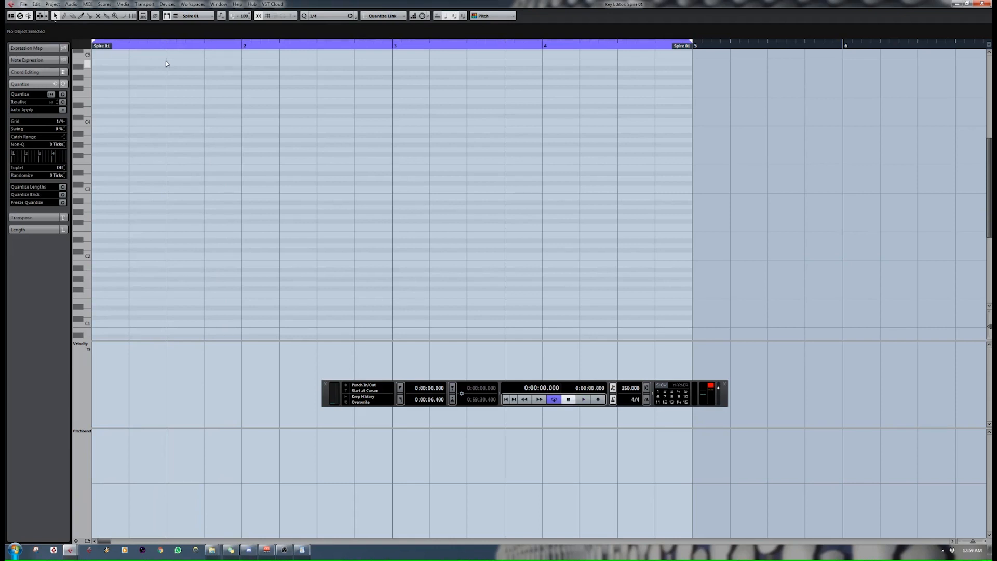
pyautogui.press('KP_Multiply')
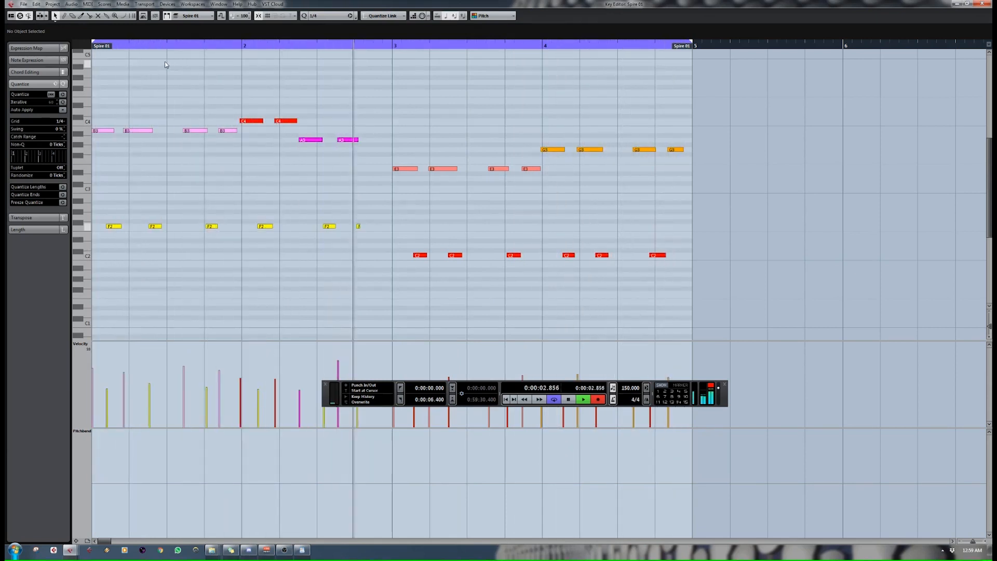
pyautogui.press('space')
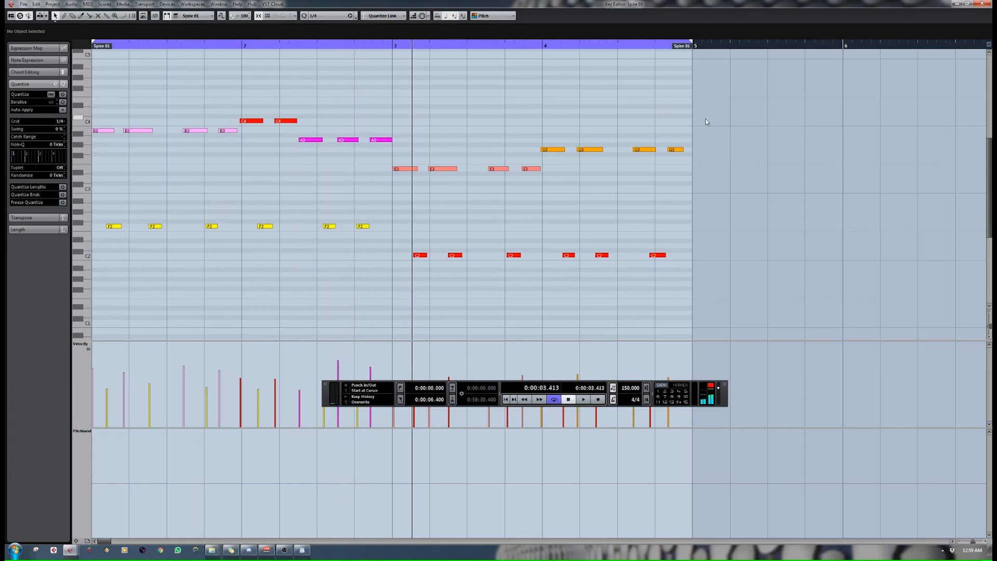
# Compare the 1/8 and 1/4 quantize grids against the newly recorded notes, focusing on the first two C2 notes.
pyautogui.moveTo(707, 118); pyautogui.dragTo(38, 383)
pyautogui.scroll(3, 390, 192)
pyautogui.click(335, 16)
pyautogui.click(327, 52)
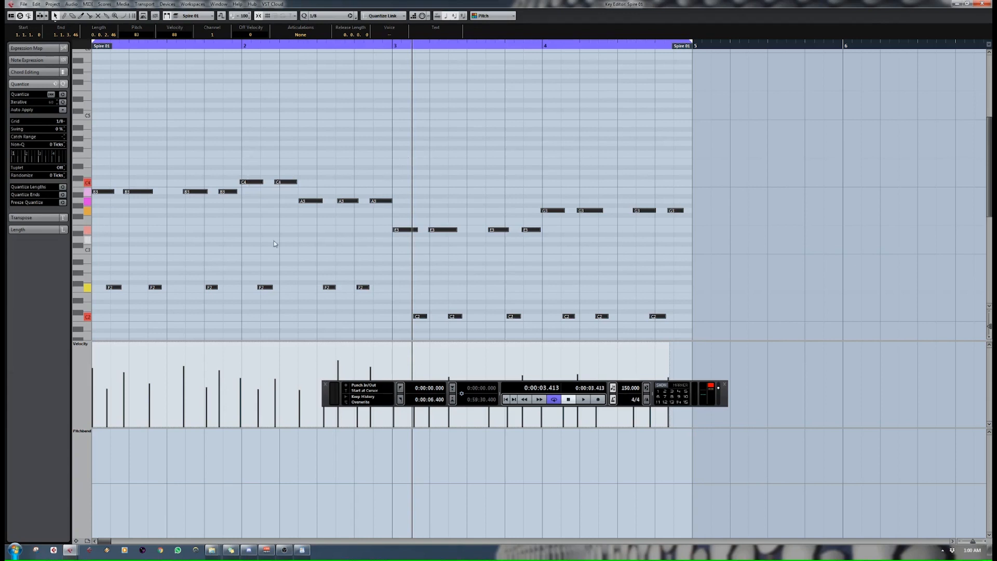
pyautogui.click(328, 15)
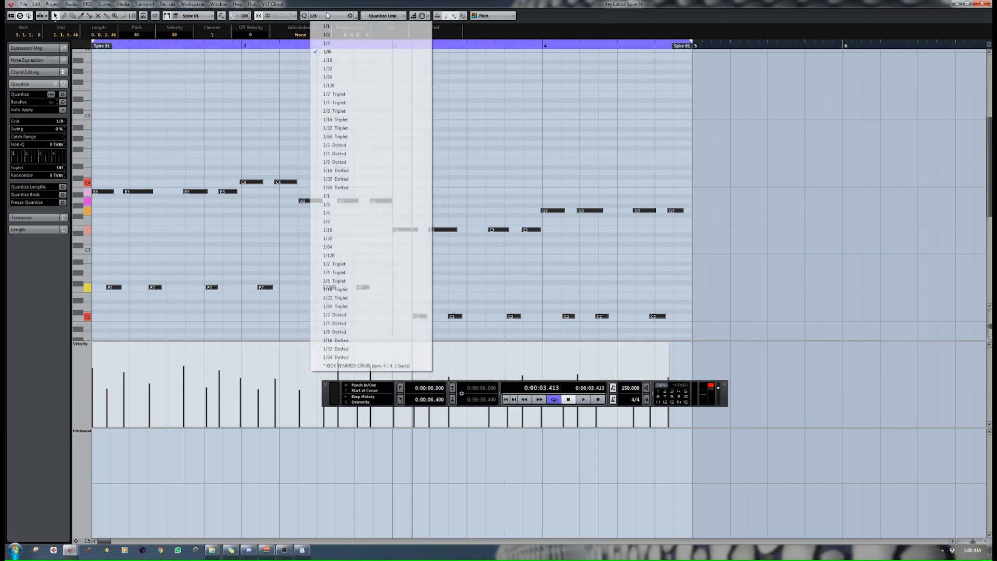
pyautogui.click(332, 45)
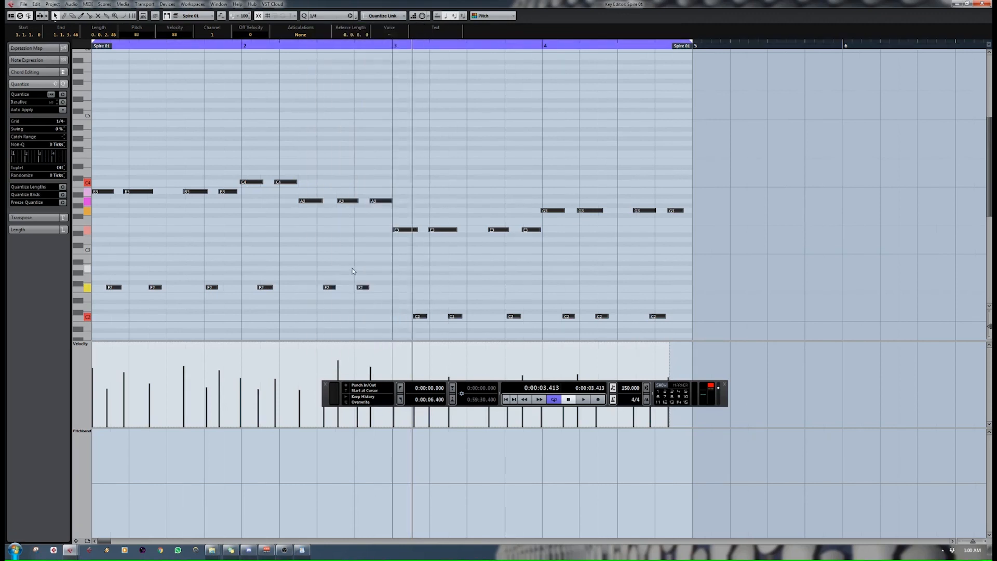
pyautogui.moveTo(400, 296); pyautogui.dragTo(465, 326)
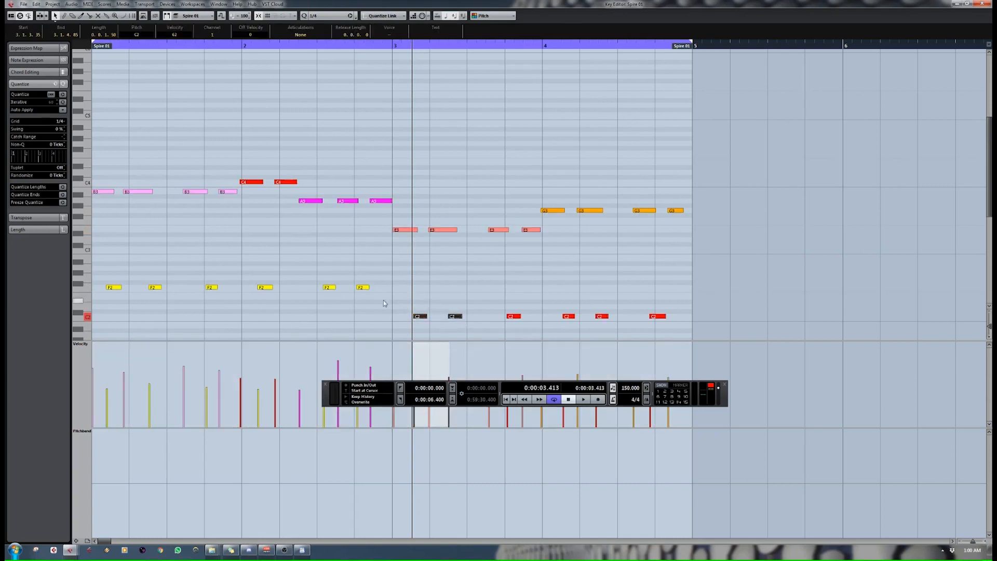
# Quantize the starts and lengths of all recorded notes to a 1/8 grid.
pyautogui.click(340, 16)
pyautogui.click(338, 52)
pyautogui.moveTo(757, 116); pyautogui.dragTo(99, 294)
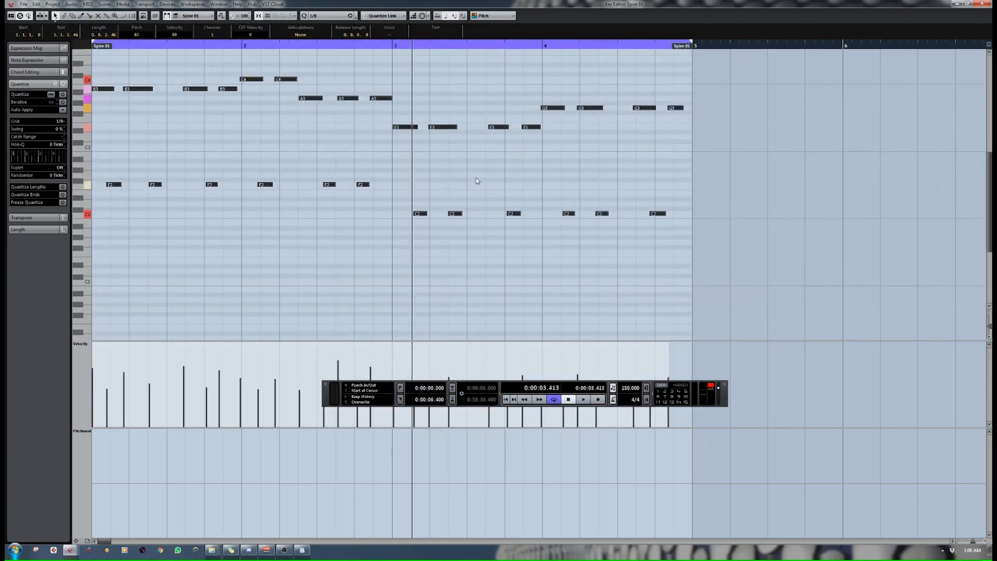
pyautogui.press('q')
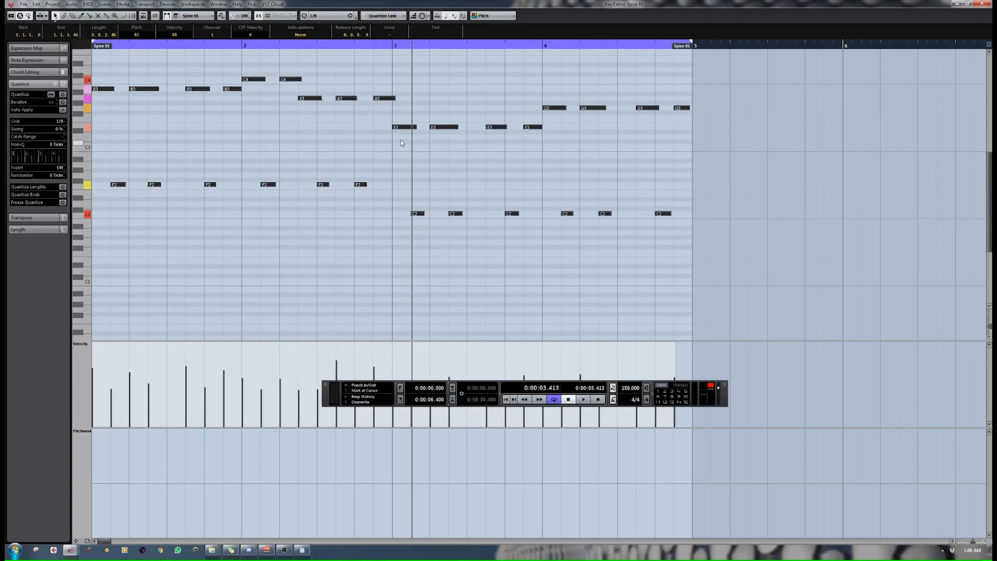
pyautogui.click(62, 187)
pyautogui.click(54, 229)
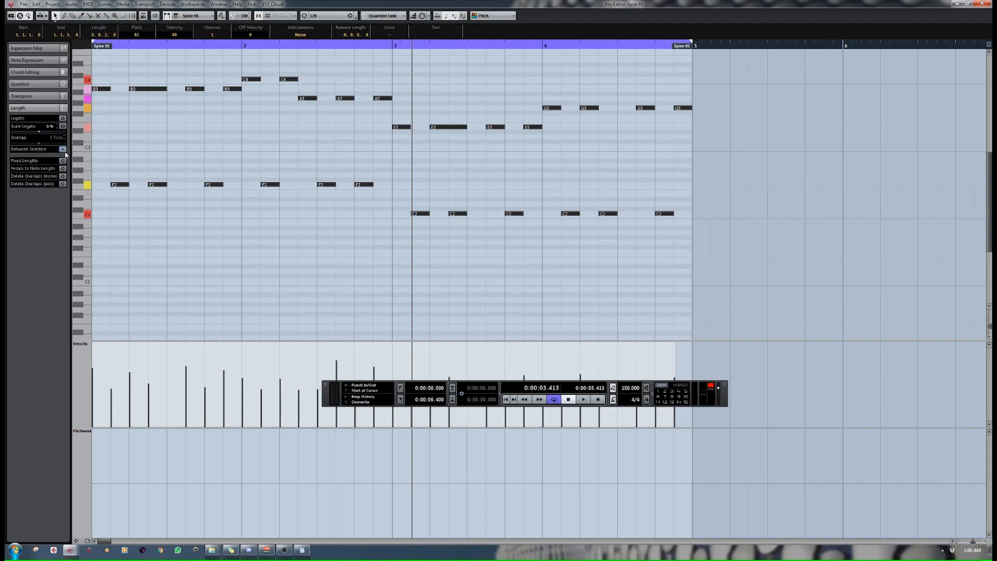
pyautogui.click(35, 84)
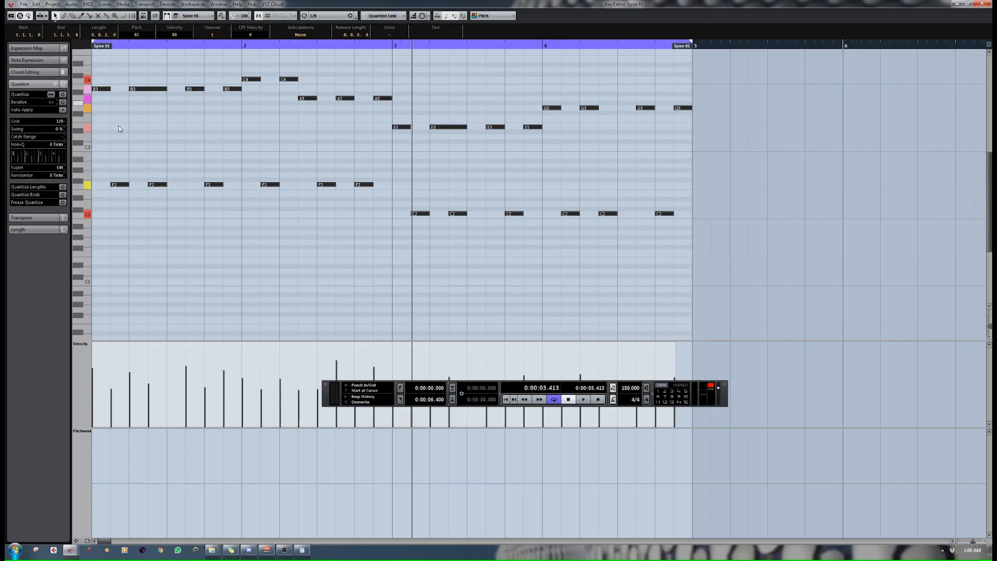
# Shorten the second F2 note in bar 1 slightly.
pyautogui.click(136, 134)
pyautogui.moveTo(165, 185)
pyautogui.mouseDown()
pyautogui.moveTo(151, 187)
pyautogui.moveTo(186, 185)
pyautogui.moveTo(160, 186)
pyautogui.mouseUp()
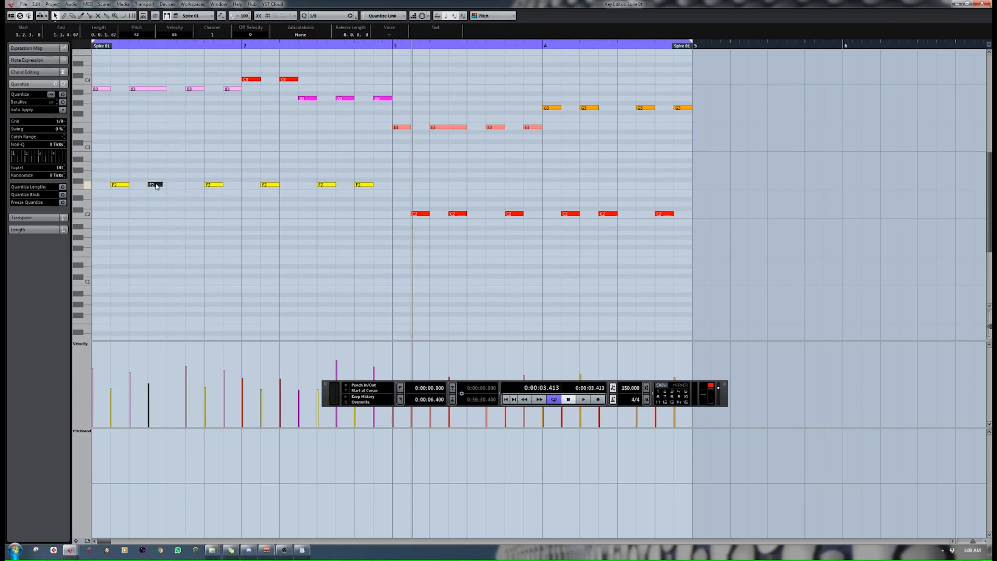
pyautogui.moveTo(156, 186); pyautogui.dragTo(159, 186)
# Apply fixed 1/8 lengths to all the notes in the part.
pyautogui.click(44, 230)
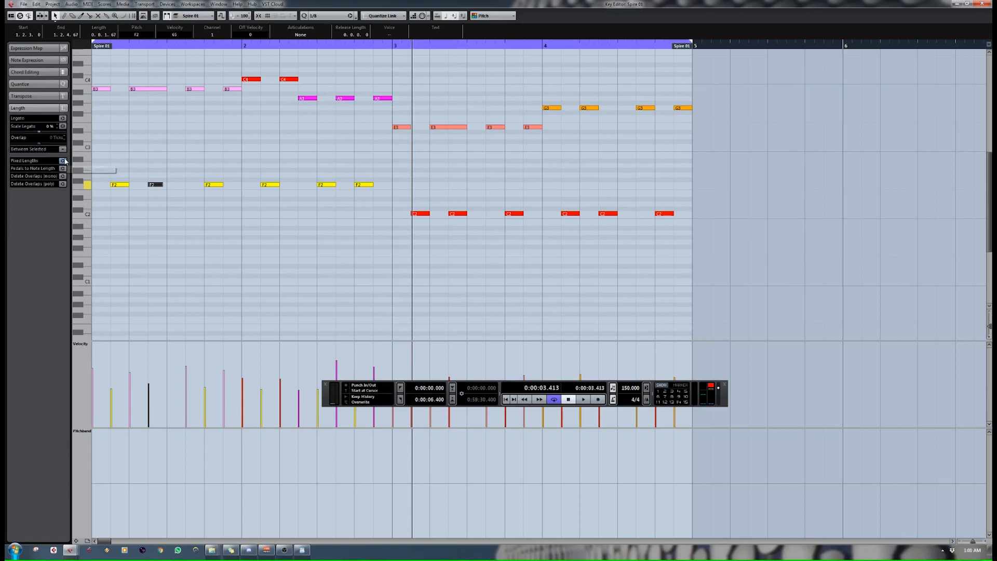
pyautogui.click(318, 20)
pyautogui.click(329, 77)
pyautogui.click(771, 95)
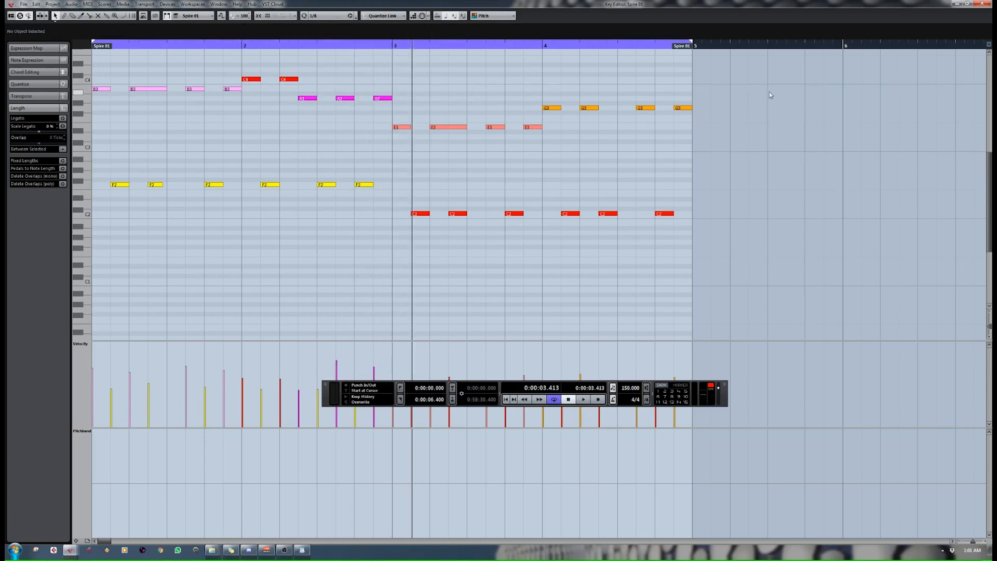
pyautogui.moveTo(770, 94); pyautogui.dragTo(105, 317)
pyautogui.scroll(-3, 228, 282)
pyautogui.scroll(4, 320, 226)
pyautogui.moveTo(778, 114); pyautogui.dragTo(141, 312)
pyautogui.scroll(-3, 359, 135)
pyautogui.scroll(3, 226, 57)
pyautogui.click(62, 161)
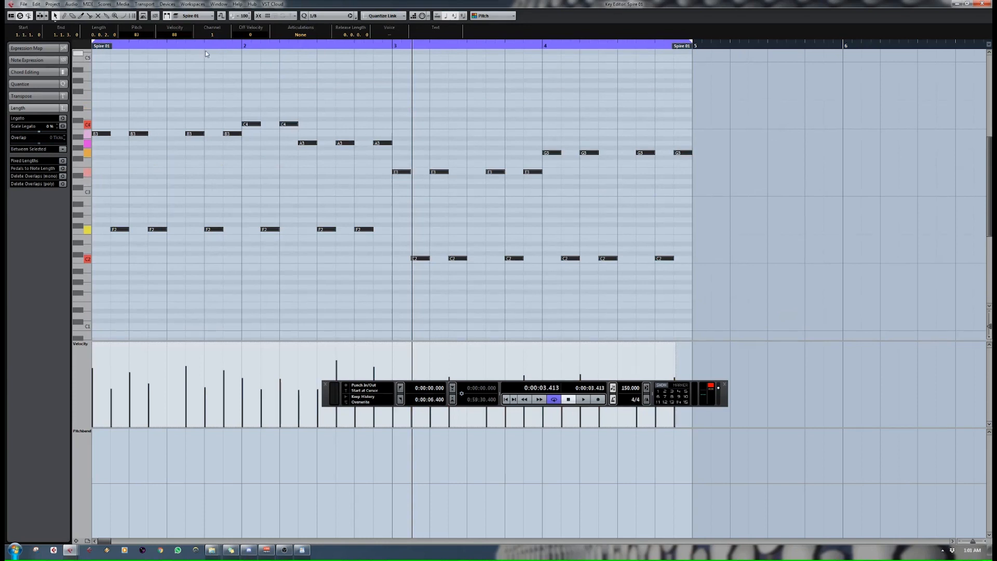
# Play back the quantized phrase from the start of the loop.
pyautogui.moveTo(145, 45); pyautogui.dragTo(65, 58)
pyautogui.press('space')
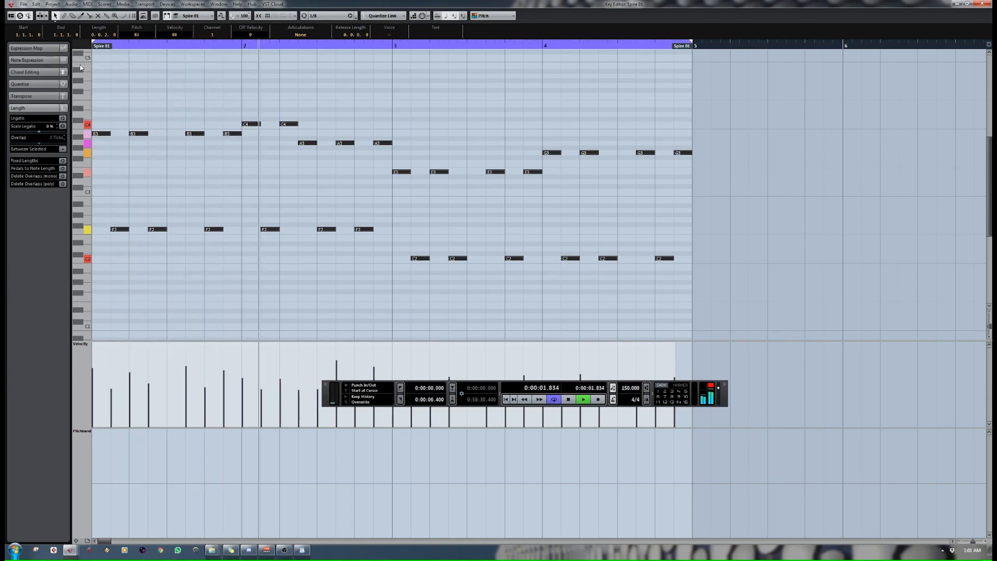
pyautogui.press('space')
# Move the notes of bars 1 and 2 to bar 5, enlarging the part, and quantize them onto the grid.
pyautogui.moveTo(383, 93); pyautogui.dragTo(6, 345)
pyautogui.moveTo(102, 131); pyautogui.dragTo(704, 129)
pyautogui.click(491, 304)
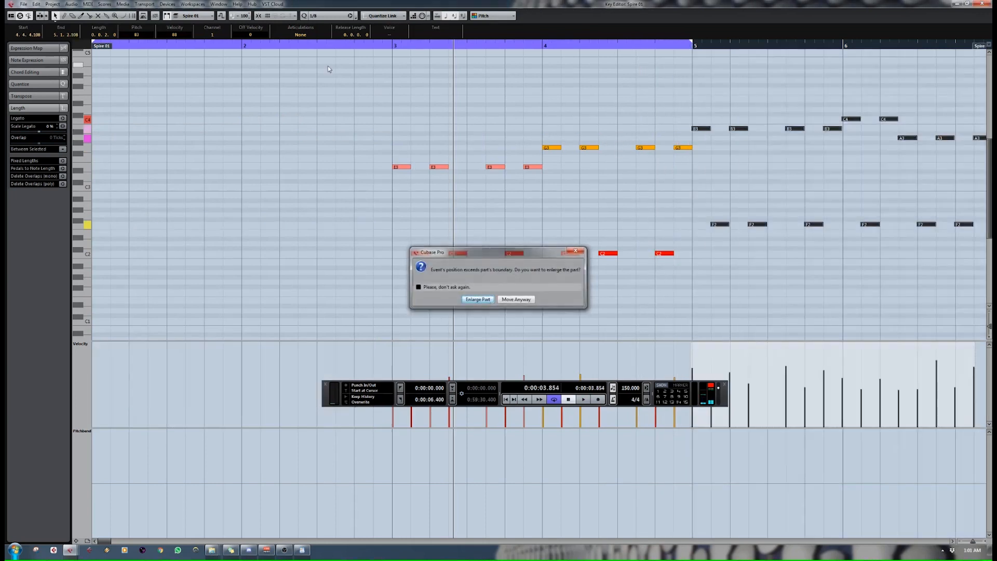
pyautogui.click(258, 16)
pyautogui.press('q')
# Shift all the notes back to start at bar 1 and play back the reordered phrase.
pyautogui.hotkey('ctrl', 'a')
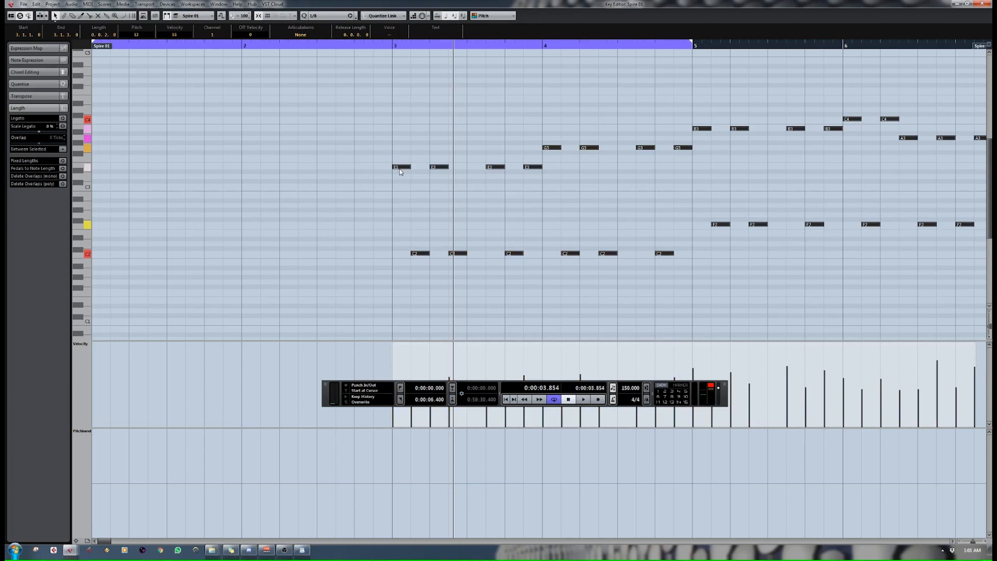
pyautogui.moveTo(400, 170); pyautogui.dragTo(97, 169)
pyautogui.press('space')
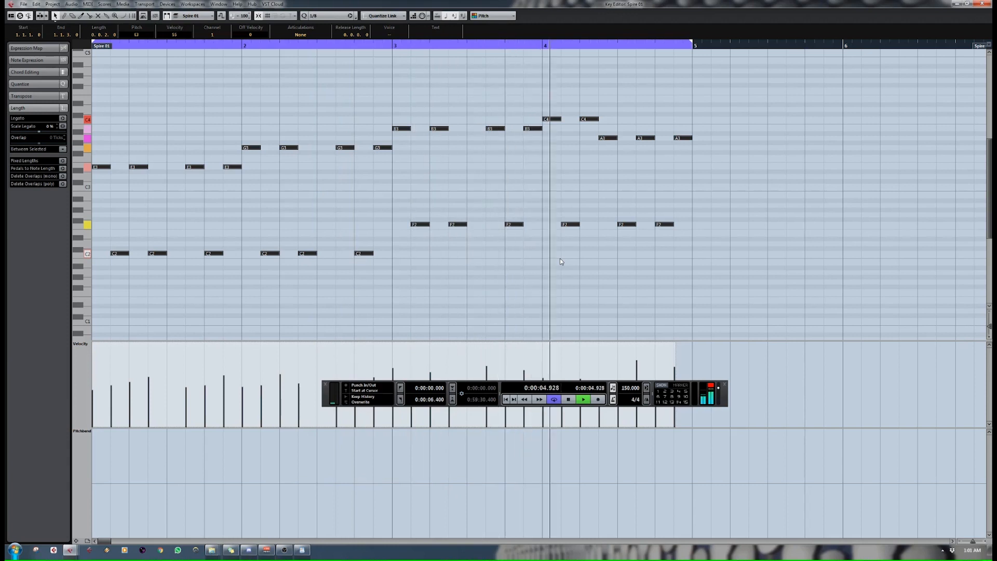
pyautogui.press('space')
pyautogui.click(233, 196)
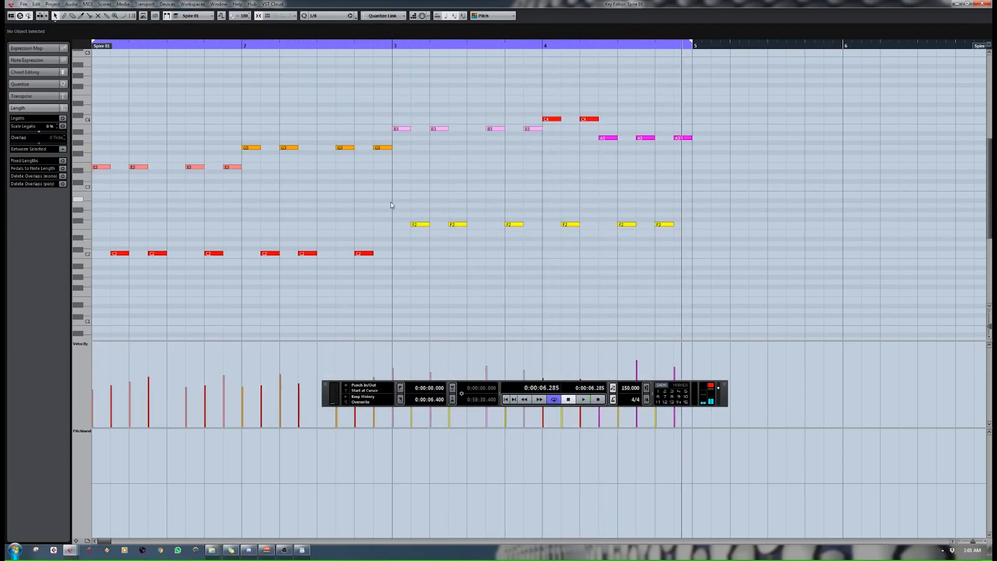
pyautogui.press('KP_Decimal')
# Transpose the C2 bass notes in bars 1 and 2 down three semitones to A1 and play back the phrase.
pyautogui.moveTo(391, 202); pyautogui.dragTo(119, 257)
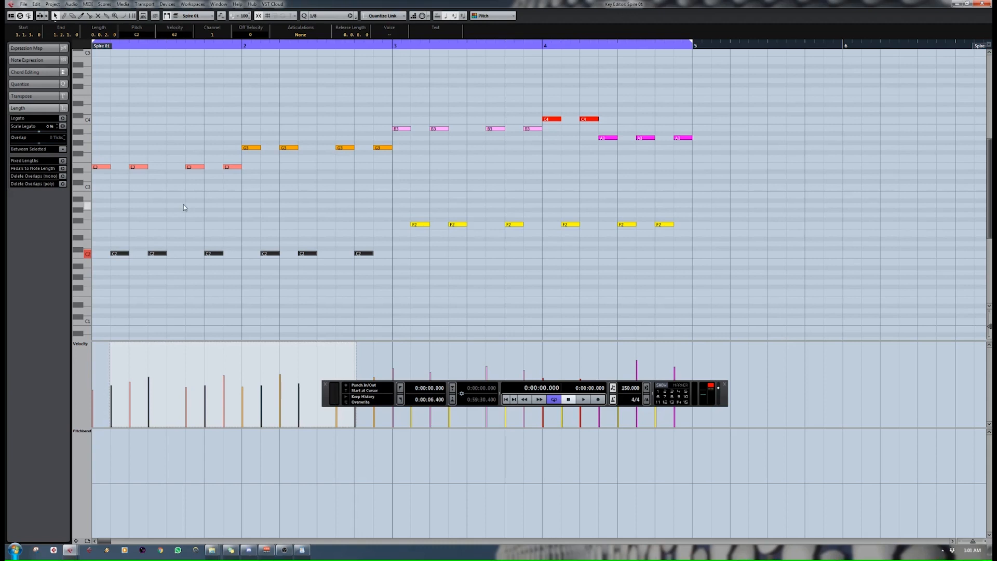
pyautogui.press('Down')
pyautogui.press('Down')
pyautogui.press('Down')
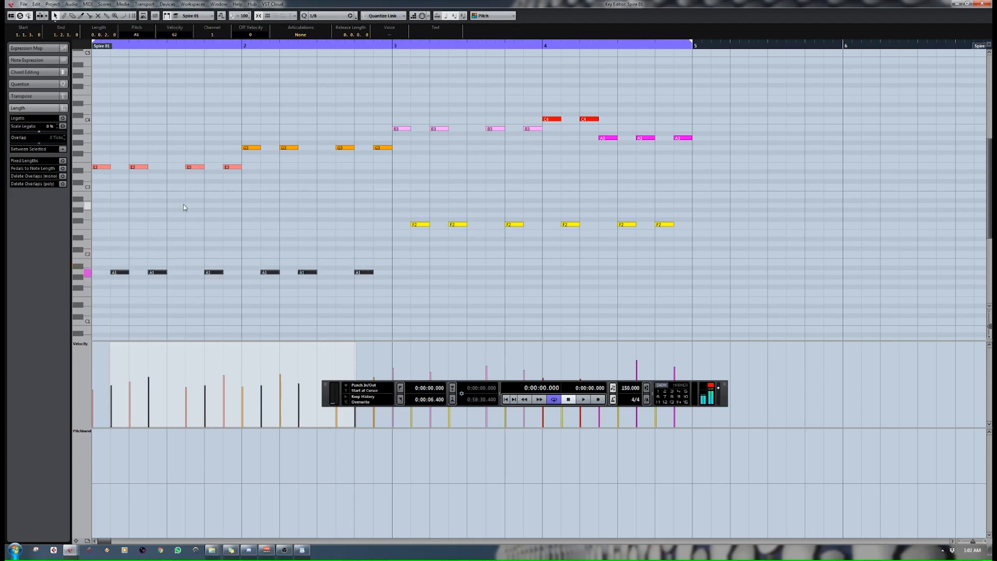
pyautogui.press('space')
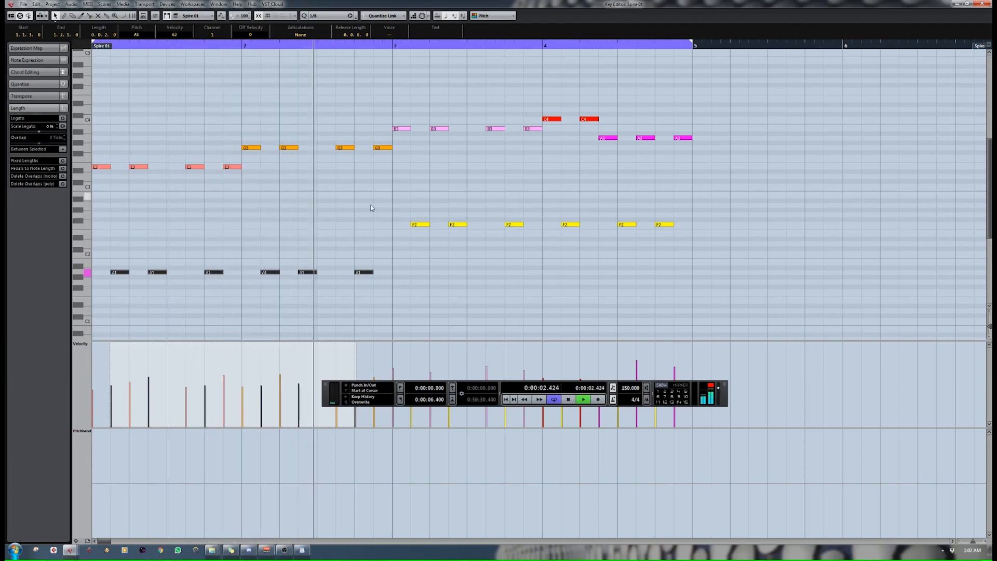
pyautogui.press('space')
# Try the F2 bass notes of bars 3 and 4 in lower and higher octaves and return them to F2.
pyautogui.moveTo(387, 187); pyautogui.dragTo(819, 259)
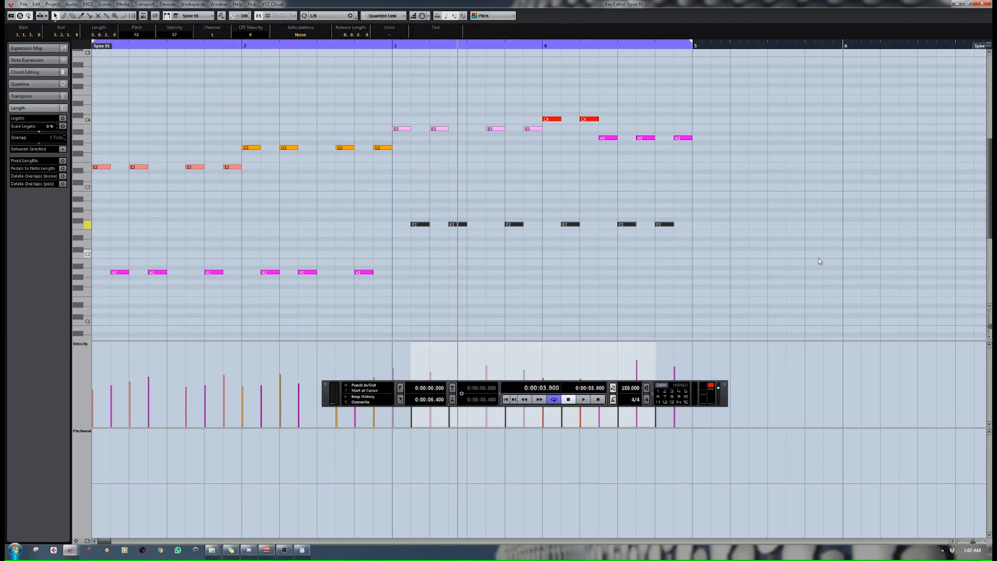
pyautogui.hotkey('shift', 'Down')
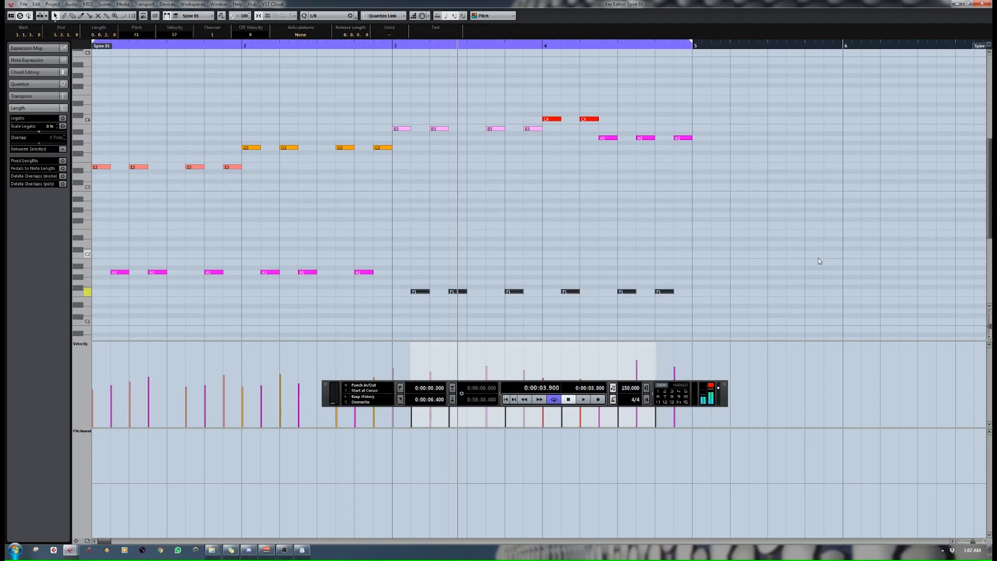
pyautogui.hotkey('shift', 'Up')
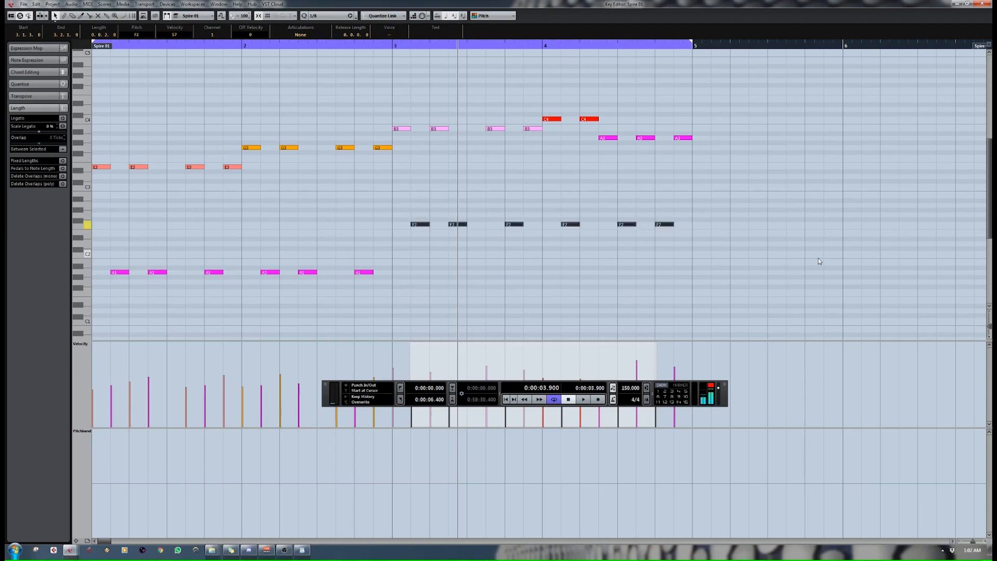
pyautogui.hotkey('shift', 'Up')
pyautogui.hotkey('shift', 'Up')
pyautogui.hotkey('shift', 'Up')
pyautogui.hotkey('shift', 'Up')
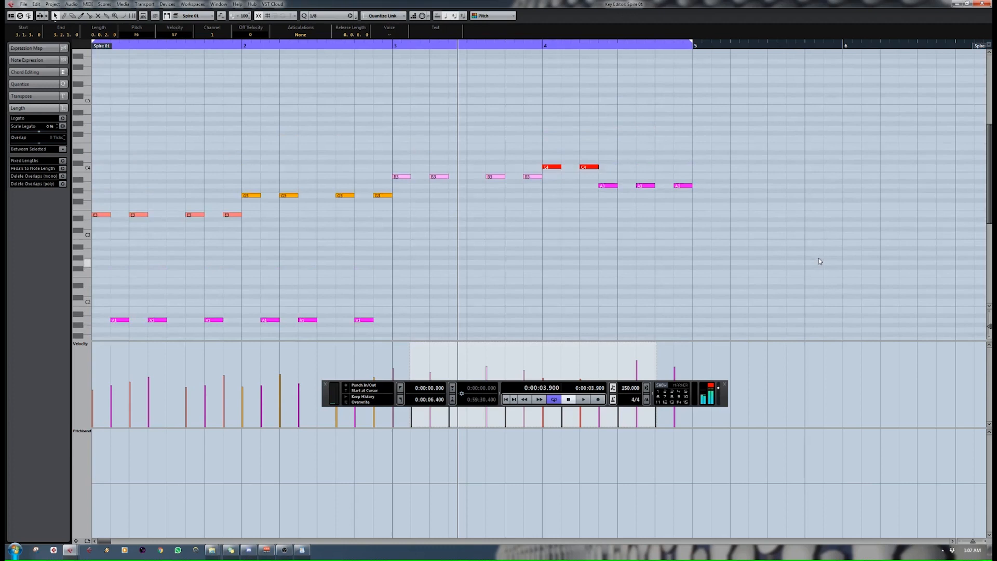
pyautogui.hotkey('shift', 'Down')
pyautogui.hotkey('shift', 'Down')
pyautogui.hotkey('shift', 'Down')
pyautogui.hotkey('shift', 'Down')
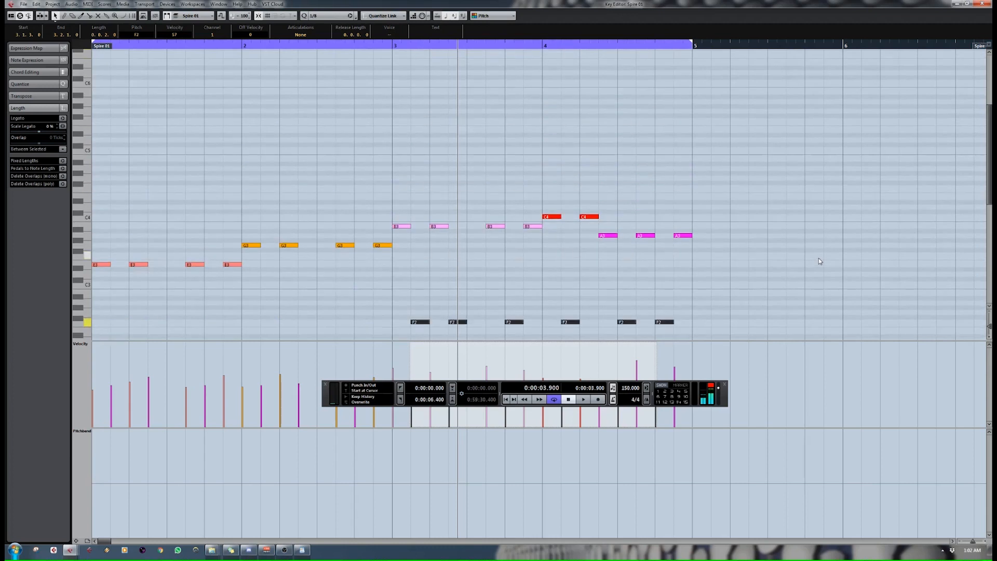
# Transpose the F2 bass notes in bars 3 and 4 down an octave to F1 and toggle Acoustic Feedback.
pyautogui.hotkey('shift', 'Down')
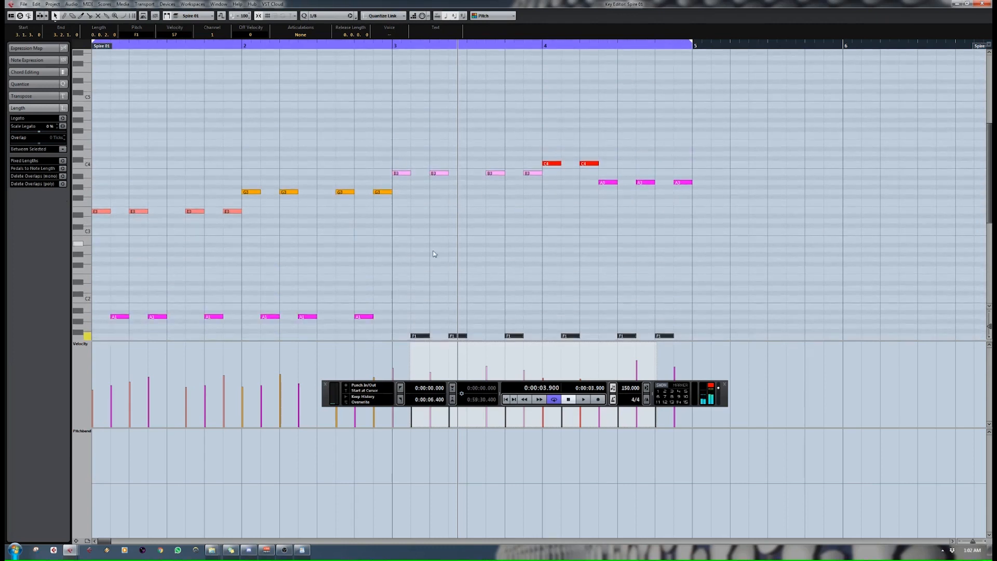
pyautogui.click(432, 216)
pyautogui.moveTo(114, 180); pyautogui.dragTo(90, 246)
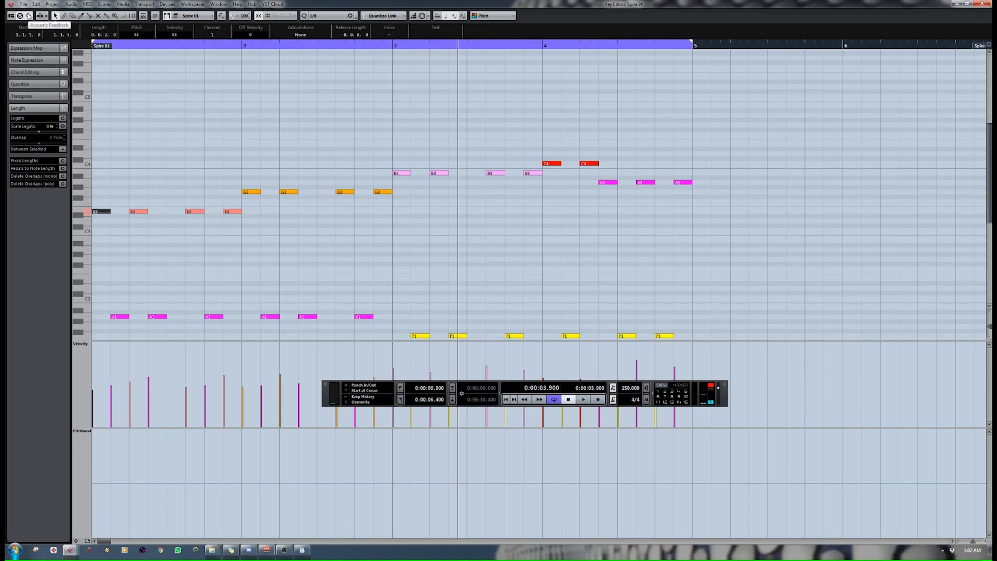
pyautogui.click(29, 15)
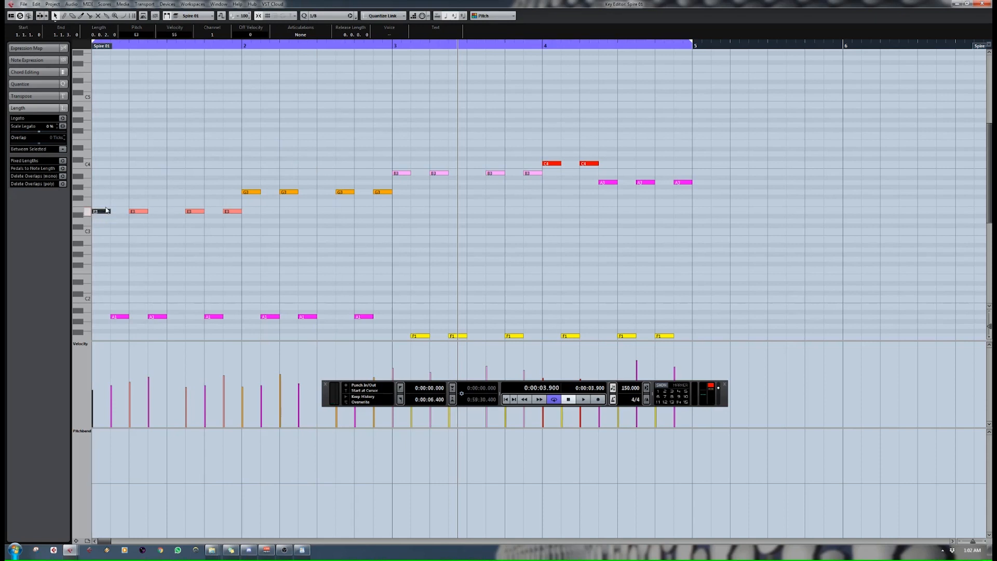
# Audition the melody notes by stepping through them and shifting pitch and position back and forth.
pyautogui.press('Right')
pyautogui.press('Right')
pyautogui.press('Up')
pyautogui.press('Up')
pyautogui.press('Down')
pyautogui.press('Down')
pyautogui.press('Up')
pyautogui.press('Up')
pyautogui.press('Down')
pyautogui.press('Down')
pyautogui.press('Down')
pyautogui.press('Up')
pyautogui.press('Right')
pyautogui.press('Left')
pyautogui.press('Right')
pyautogui.press('Left')
pyautogui.press('Left')
pyautogui.press('Left')
pyautogui.hotkey('ctrl', 'Right')
pyautogui.hotkey('ctrl', 'Left')
pyautogui.hotkey('ctrl', 'Right')
pyautogui.hotkey('ctrl', 'Left')
# Return to the project, hide the transport bar and shorten the Spire 01 part to end at bar 5.
pyautogui.click(979, 4)
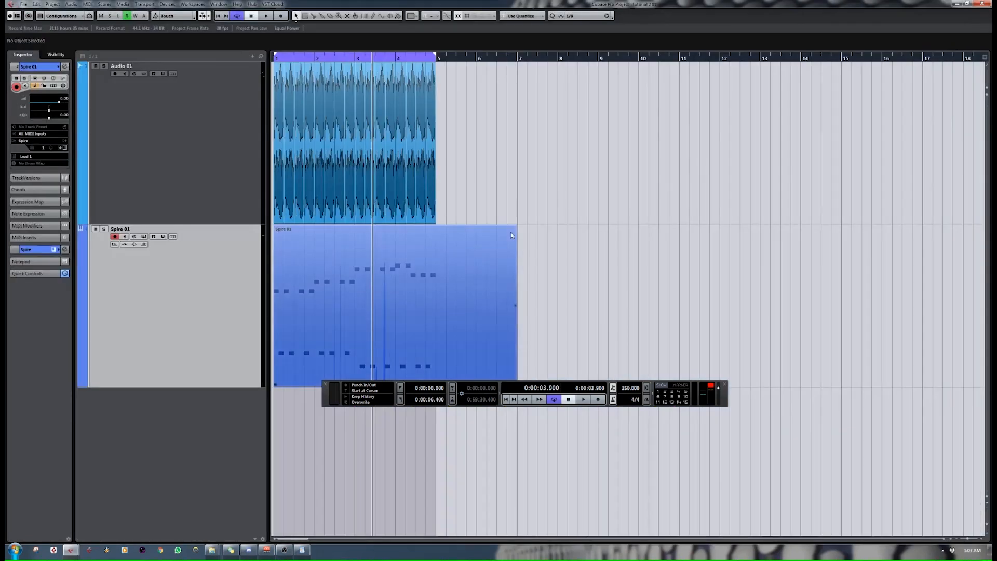
pyautogui.press('F2')
pyautogui.click(574, 87)
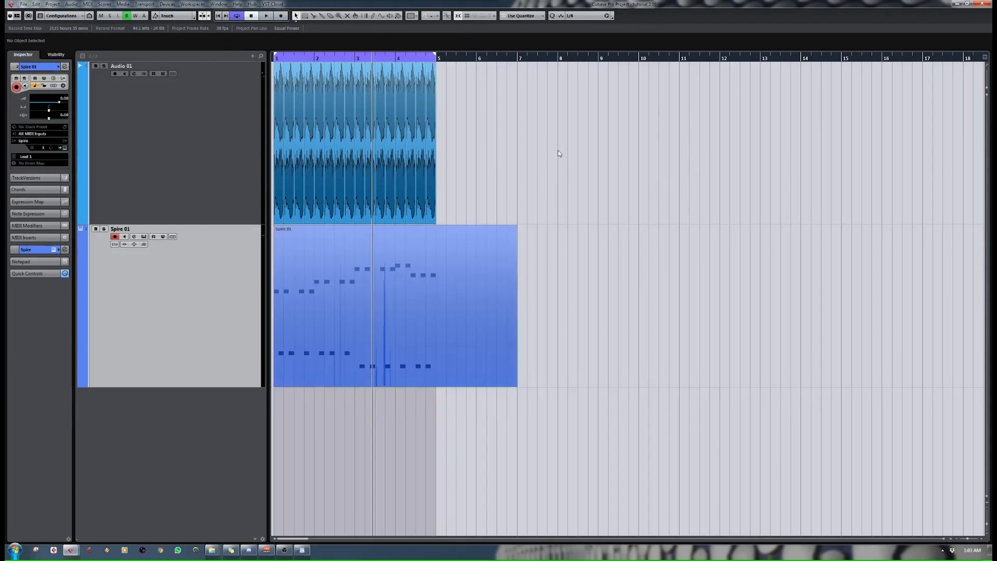
pyautogui.moveTo(505, 387); pyautogui.dragTo(437, 388)
pyautogui.moveTo(294, 58); pyautogui.dragTo(162, 99)
# Solo the Audio 01 kick track briefly to hear it alone, and stop playback.
pyautogui.click(370, 161)
pyautogui.click(303, 166)
pyautogui.click(104, 67)
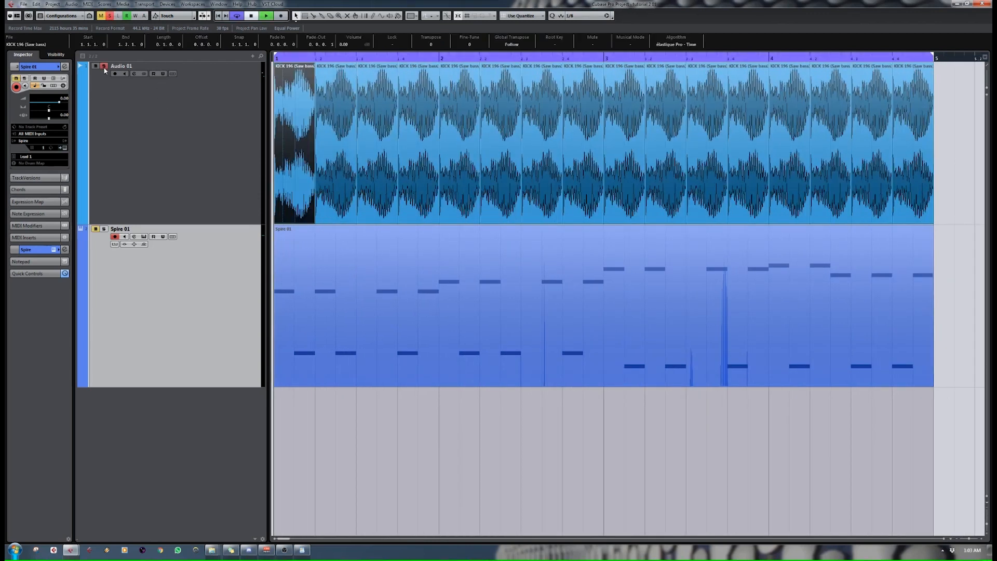
pyautogui.click(104, 66)
pyautogui.press('space')
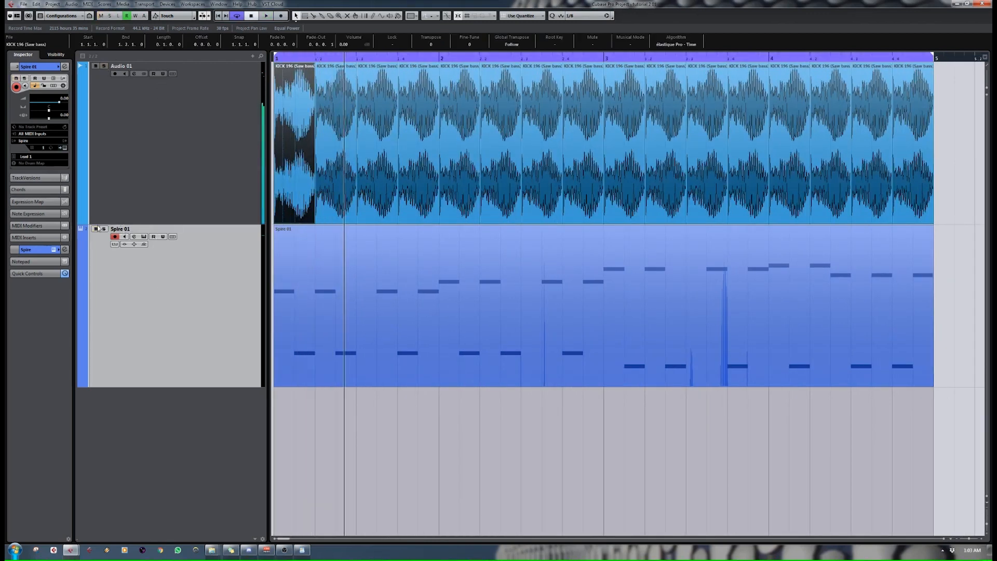
# Transpose all notes of the Spire 01 part up eleven semitones, putting the bass notes of bars 1 and 2 on G#2.
pyautogui.doubleClick(497, 283)
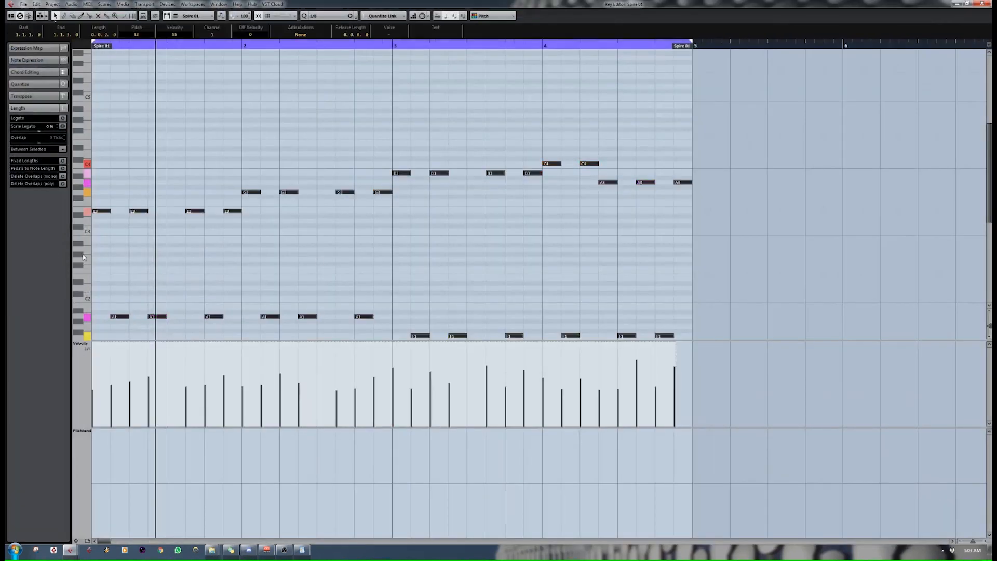
pyautogui.moveTo(809, 115); pyautogui.dragTo(94, 342)
pyautogui.press('Up')
pyautogui.press('Up')
pyautogui.press('Up')
pyautogui.press('Up')
pyautogui.press('Up')
pyautogui.press('Up')
pyautogui.press('Up')
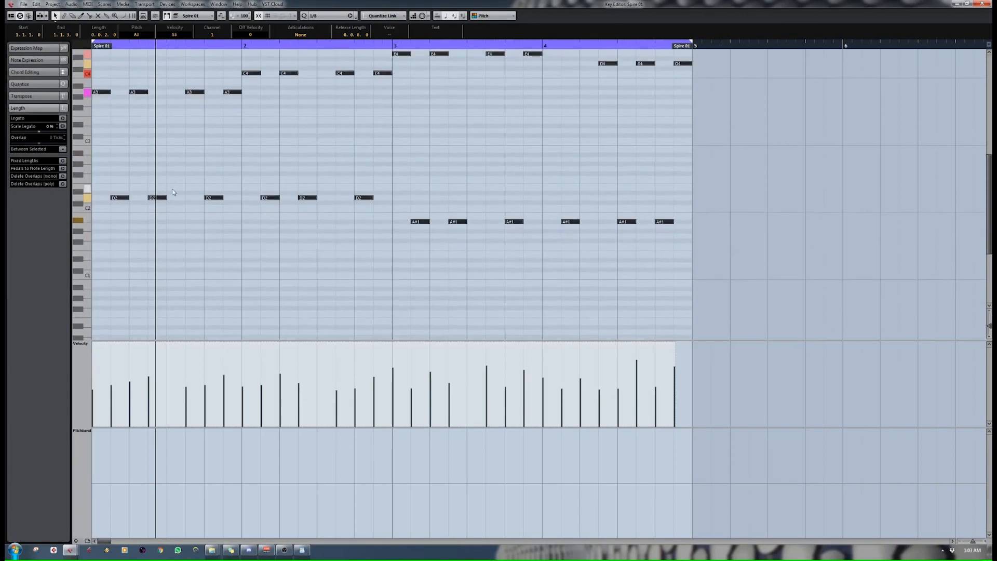
pyautogui.press('Up')
pyautogui.press('Up')
pyautogui.press('Up')
pyautogui.press('Up')
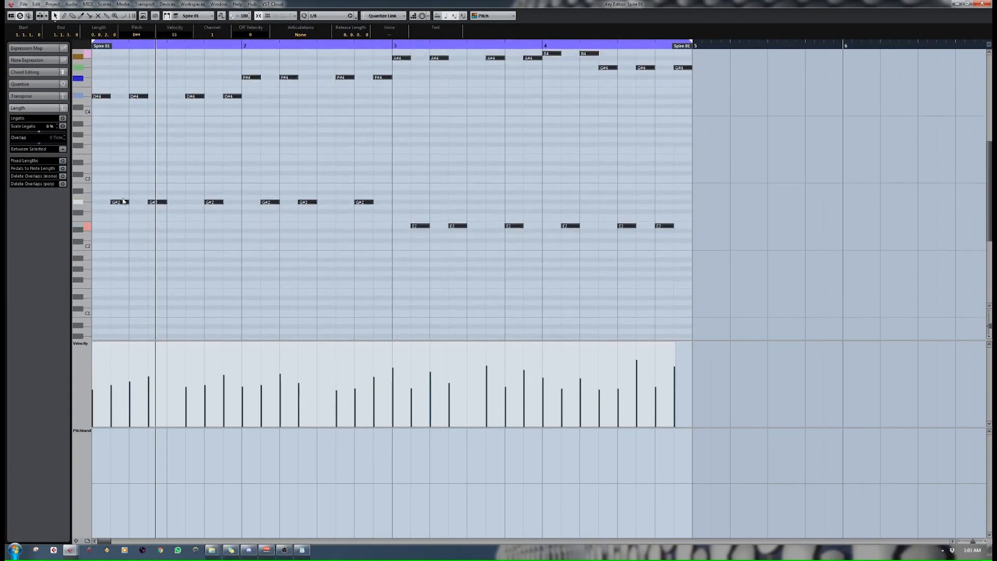
# Play back the transposed phrase from the beginning in the key editor.
pyautogui.click(120, 203)
pyautogui.moveTo(124, 45); pyautogui.dragTo(93, 47)
pyautogui.press('space')
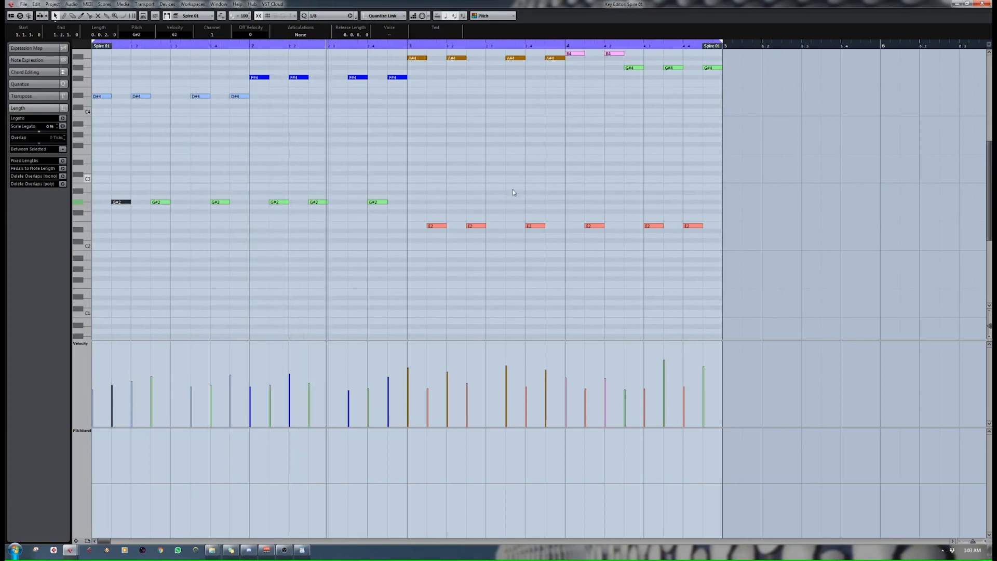
pyautogui.scroll(3, 492, 185)
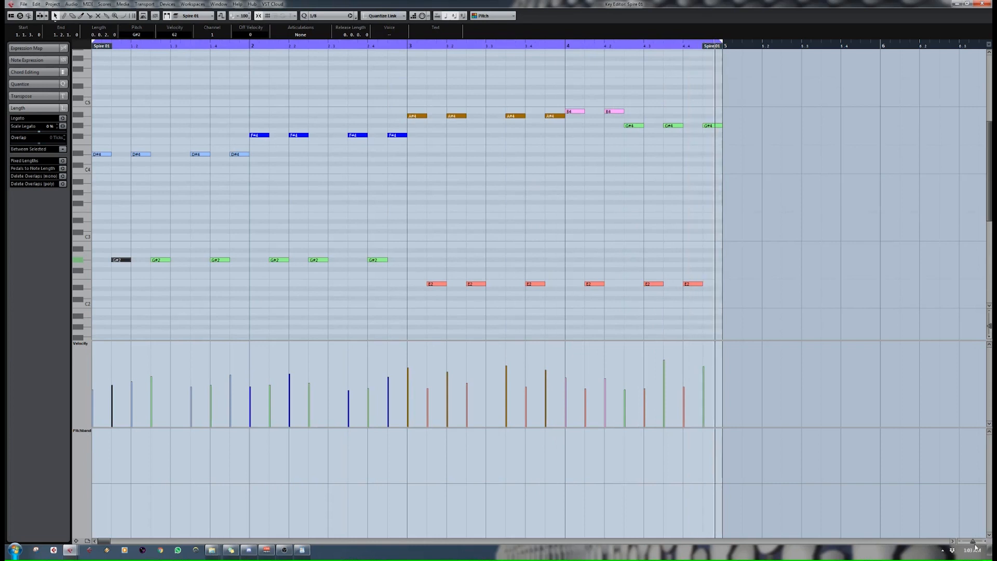
pyautogui.press('g')
pyautogui.press('g')
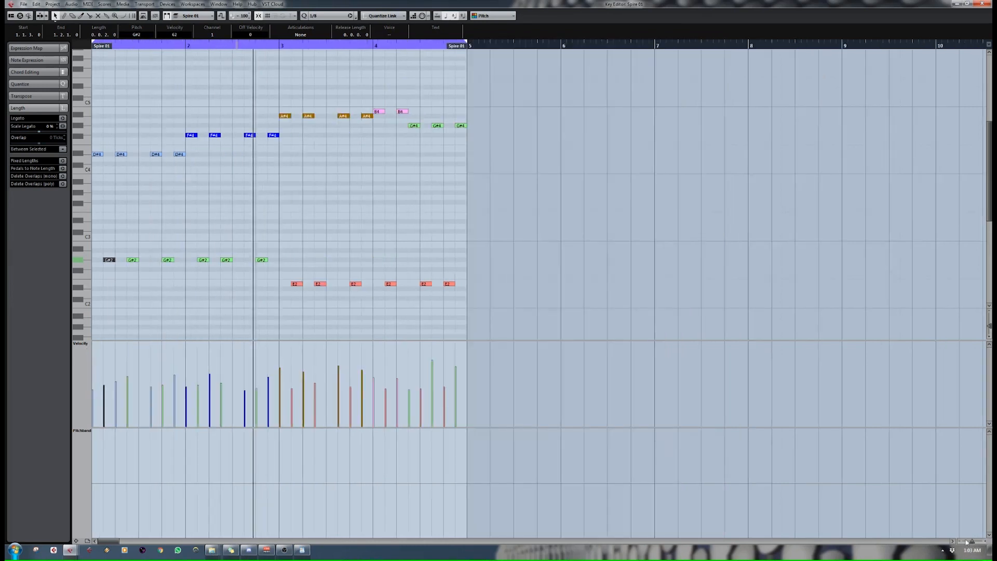
# Return to the project, open the MixConsole and clear the mutes and solos on all channels.
pyautogui.click(982, 4)
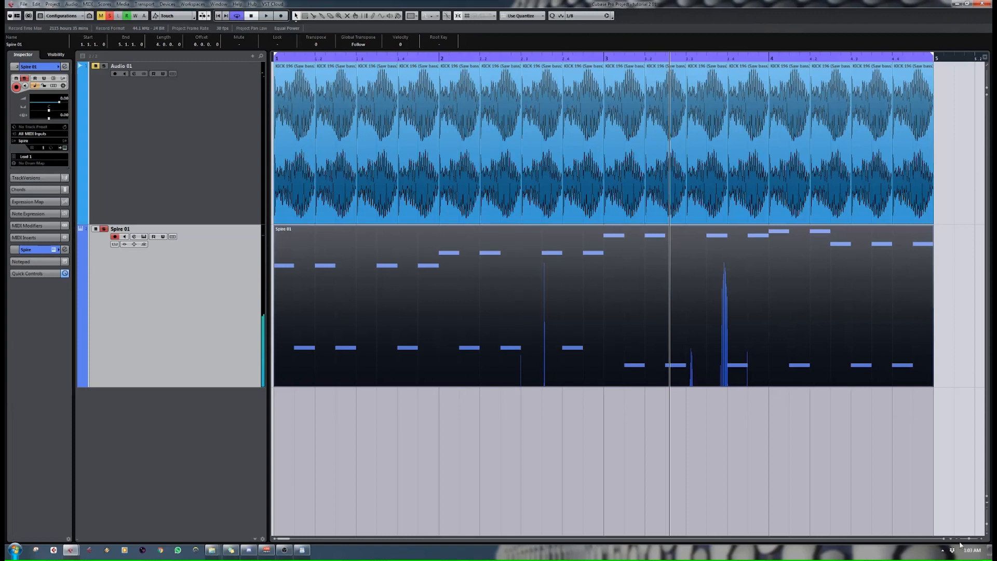
pyautogui.press('g')
pyautogui.press('g')
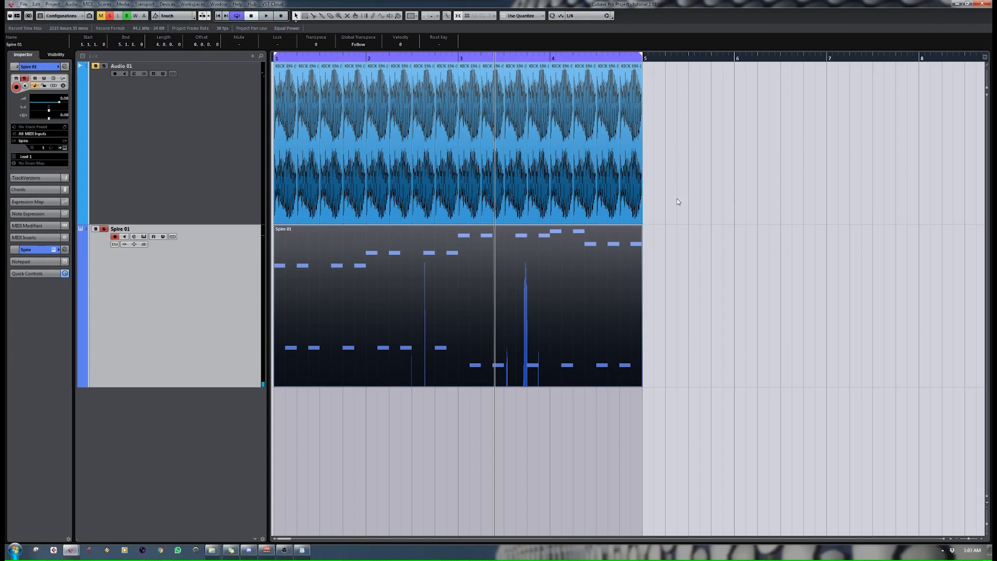
pyautogui.press('F3')
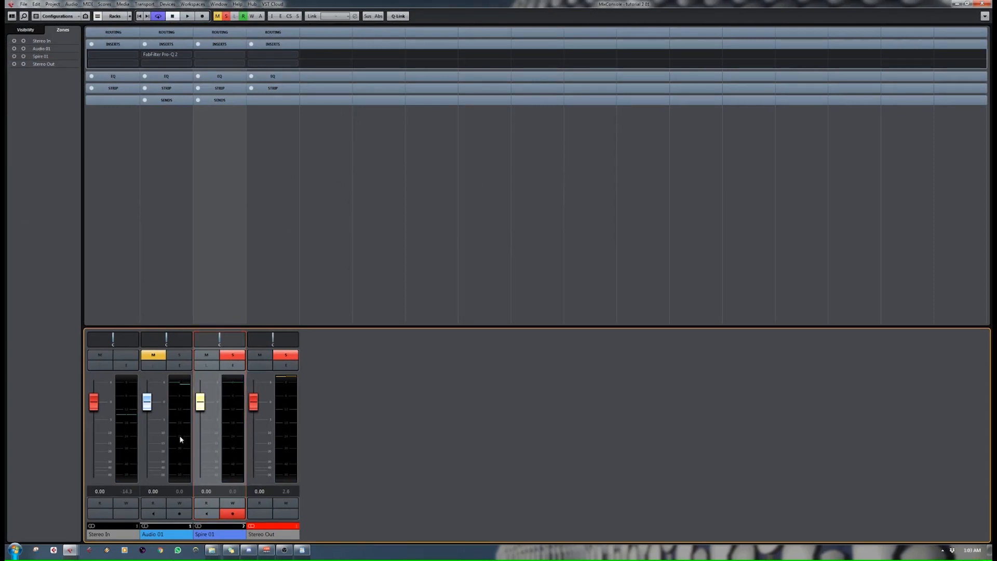
pyautogui.click(283, 354)
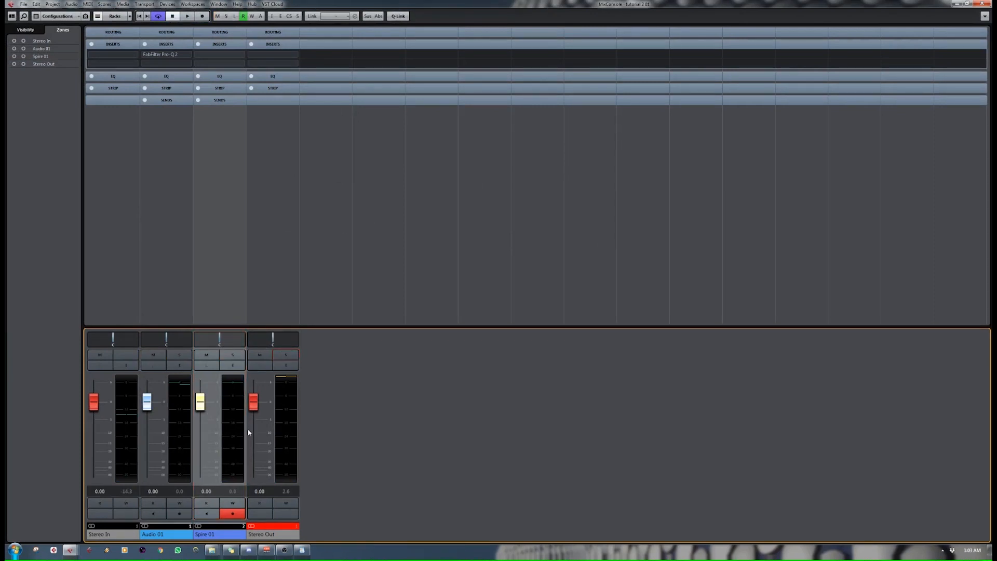
# Add a stereo group channel named KICK & LEAD for the Audio 01 and Spire 01 channels, routed to Stereo Out.
pyautogui.keyDown('shift'); pyautogui.click(177, 534); pyautogui.keyUp('shift')
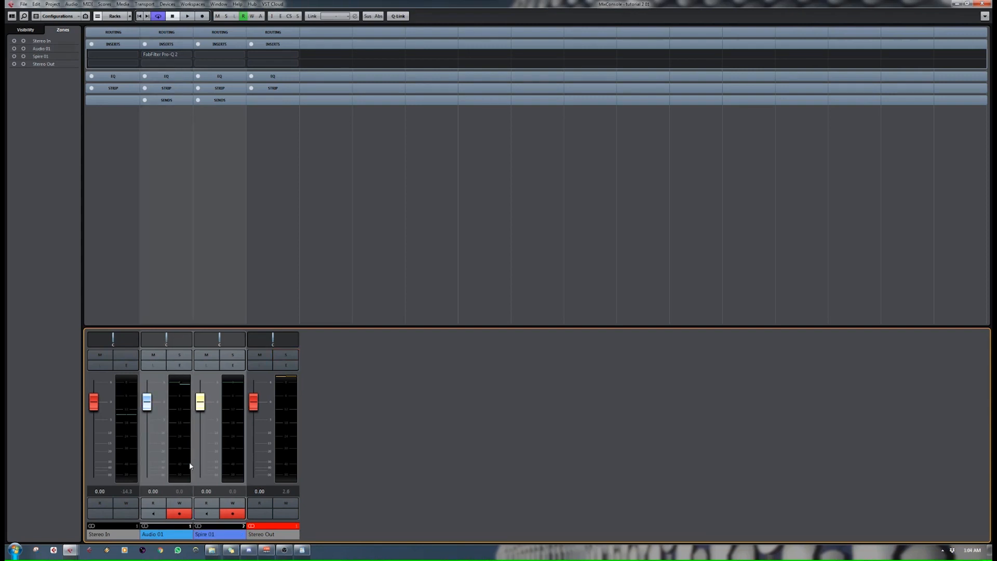
pyautogui.rightClick(220, 535)
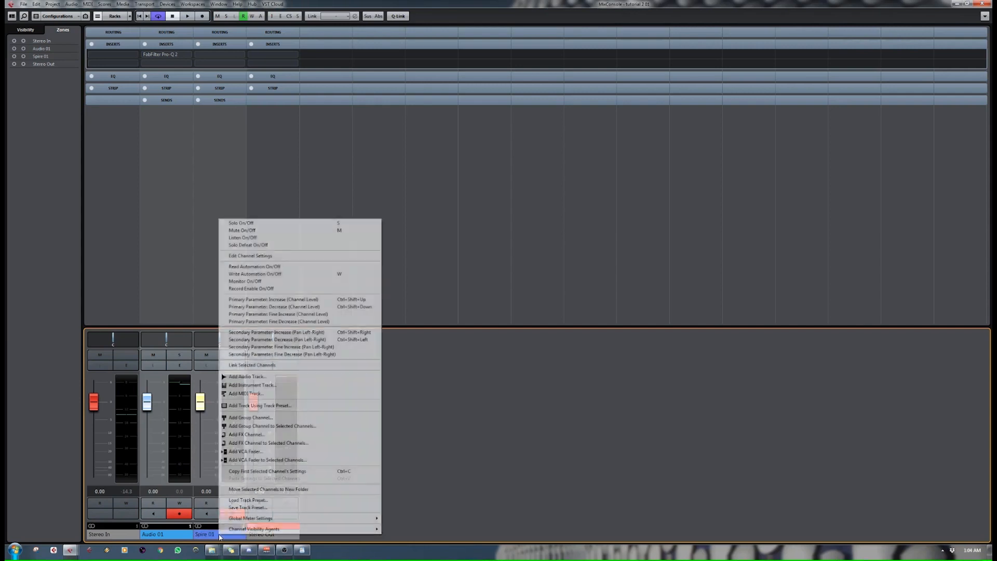
pyautogui.click(198, 534)
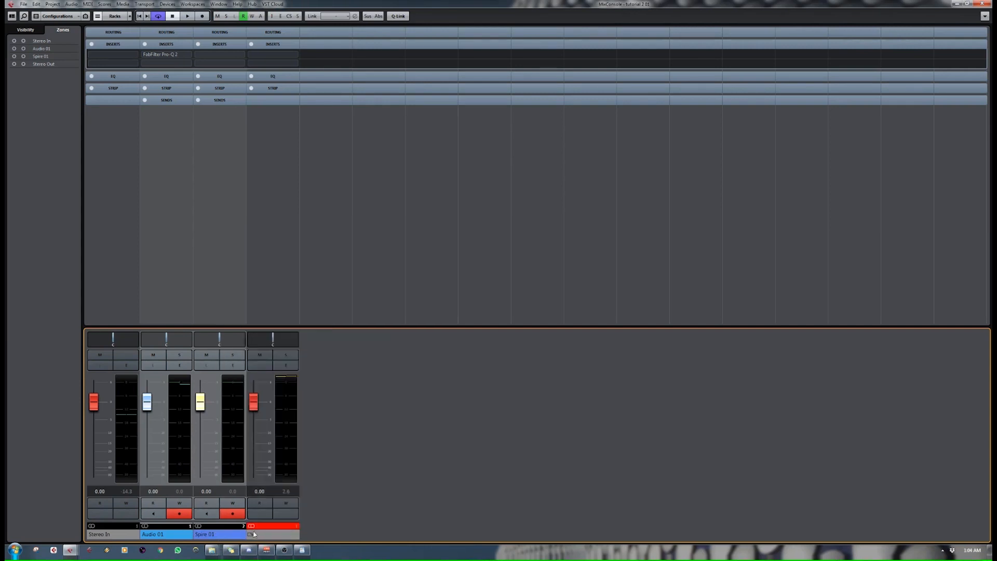
pyautogui.click(198, 534)
pyautogui.click(152, 536)
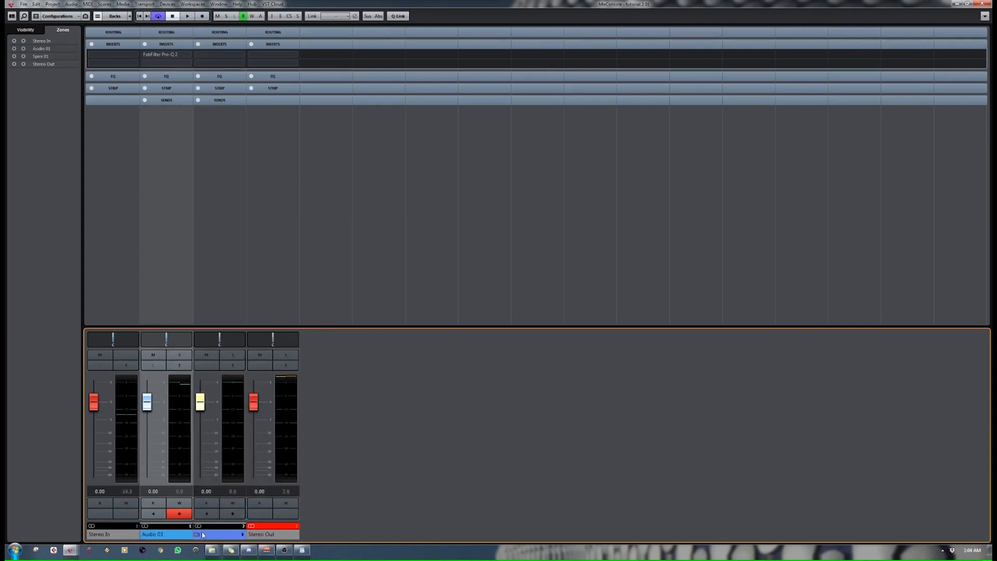
pyautogui.keyDown('ctrl'); pyautogui.click(218, 536); pyautogui.keyUp('ctrl')
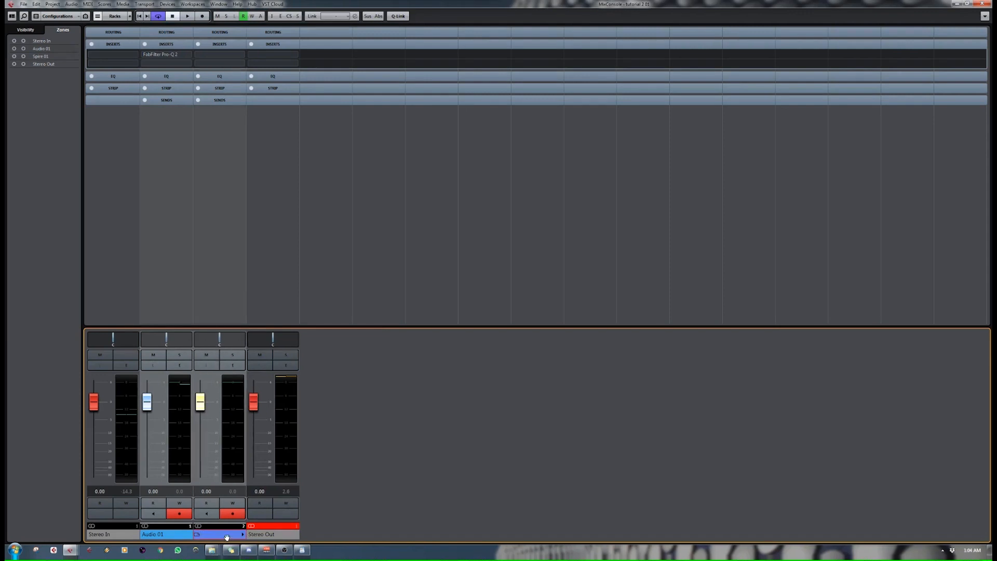
pyautogui.rightClick(162, 538)
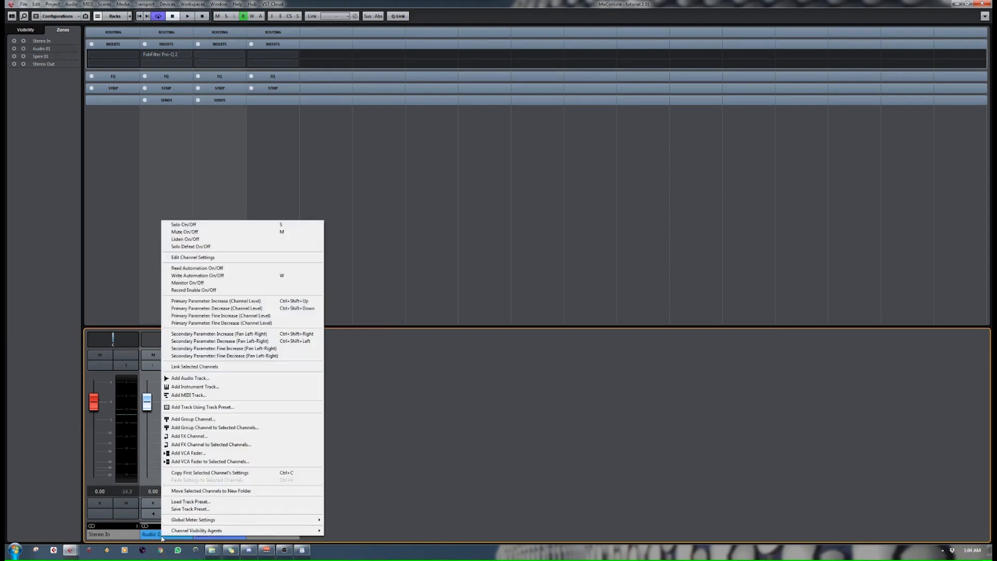
pyautogui.click(206, 429)
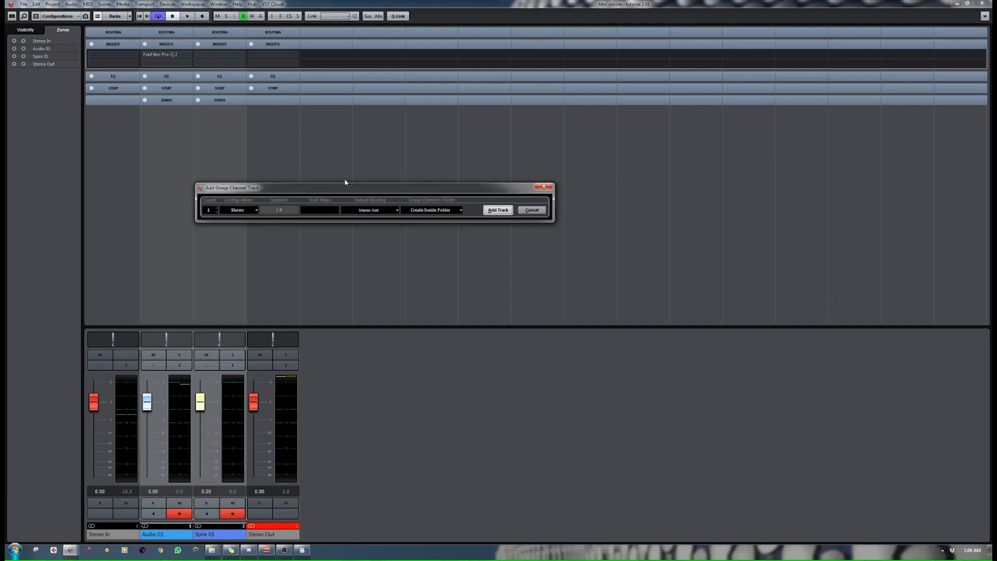
pyautogui.write('KICK & LEAD')
pyautogui.press('Return')
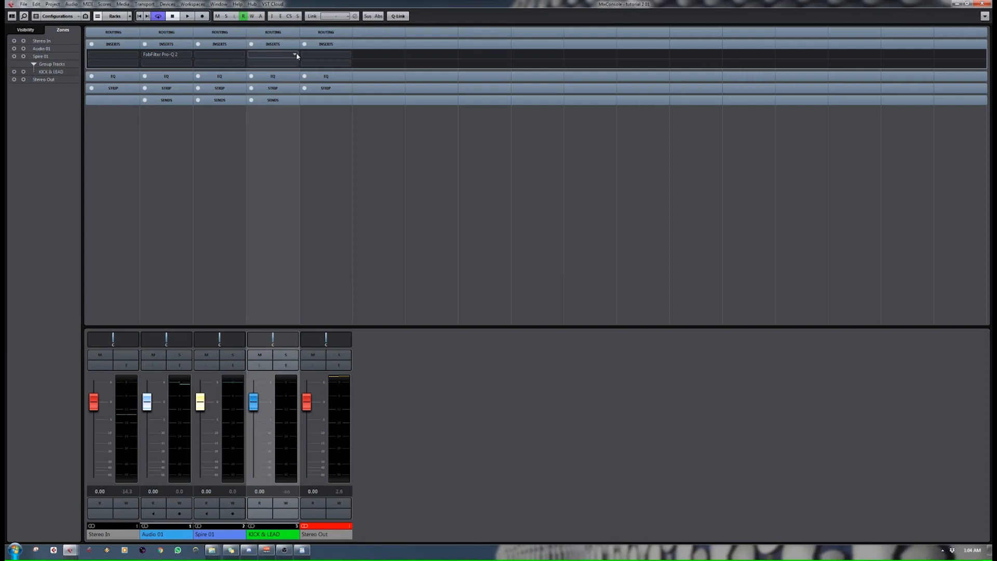
# Solo the KICK & LEAD group and play it back in the project window.
pyautogui.click(287, 355)
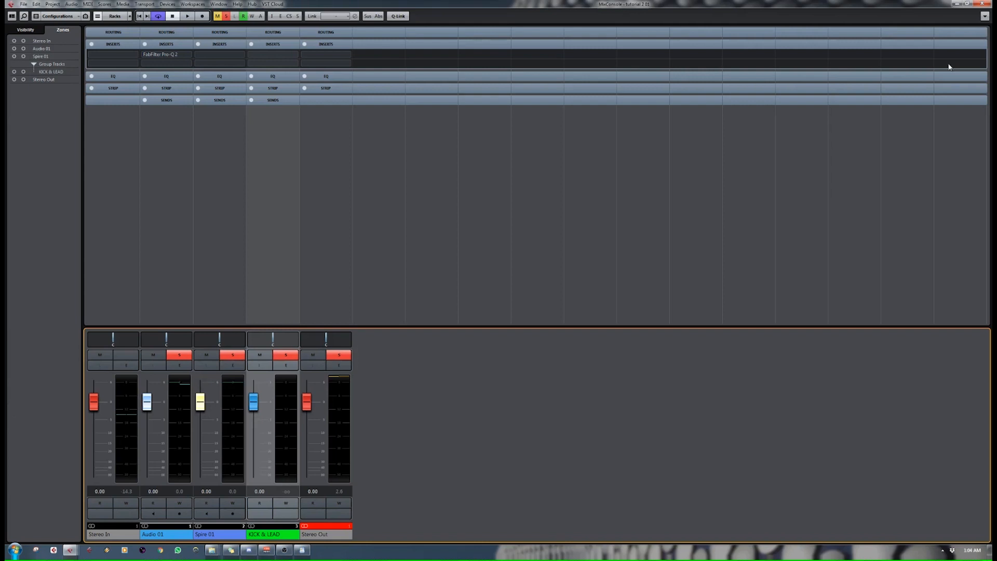
pyautogui.click(982, 4)
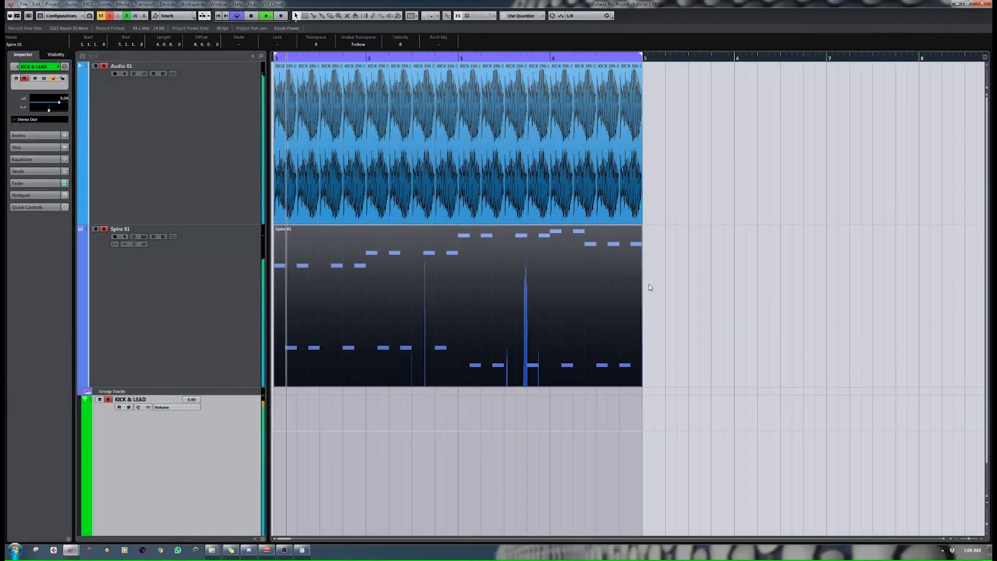
# Transpose the E2 bass notes in bars 3 and 4 up four semitones to G#2 and play back the loop.
pyautogui.doubleClick(561, 285)
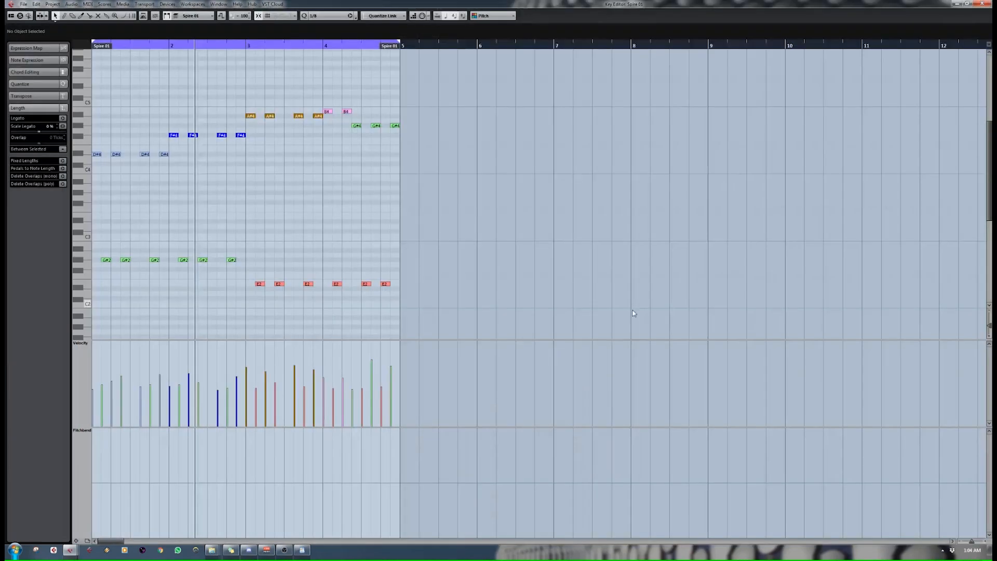
pyautogui.press('space')
pyautogui.scroll(-1, 270, 270)
pyautogui.moveTo(247, 264); pyautogui.dragTo(406, 279)
pyautogui.press('Up')
pyautogui.press('Up')
pyautogui.press('Up')
pyautogui.press('Up')
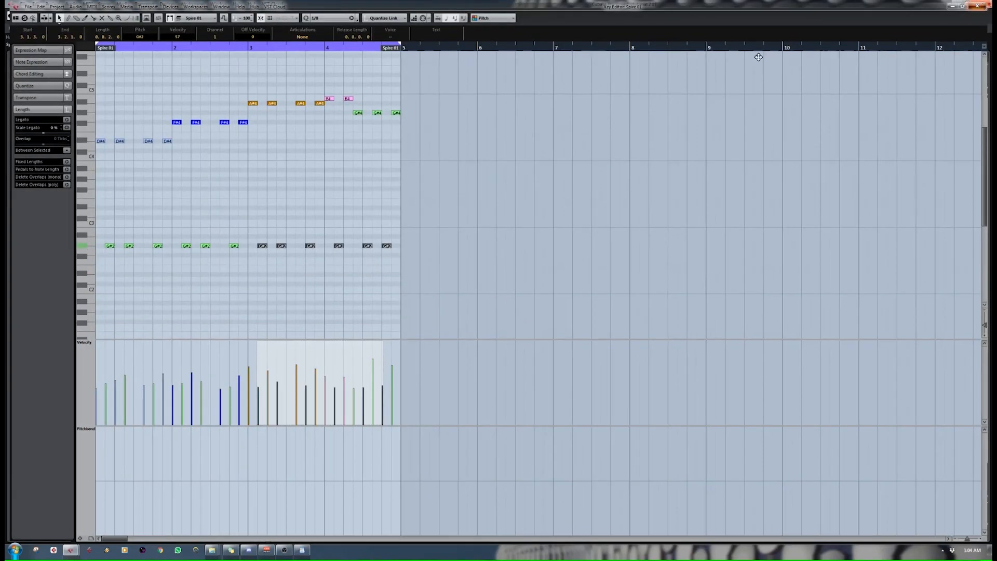
pyautogui.press('.')
pyautogui.press('space')
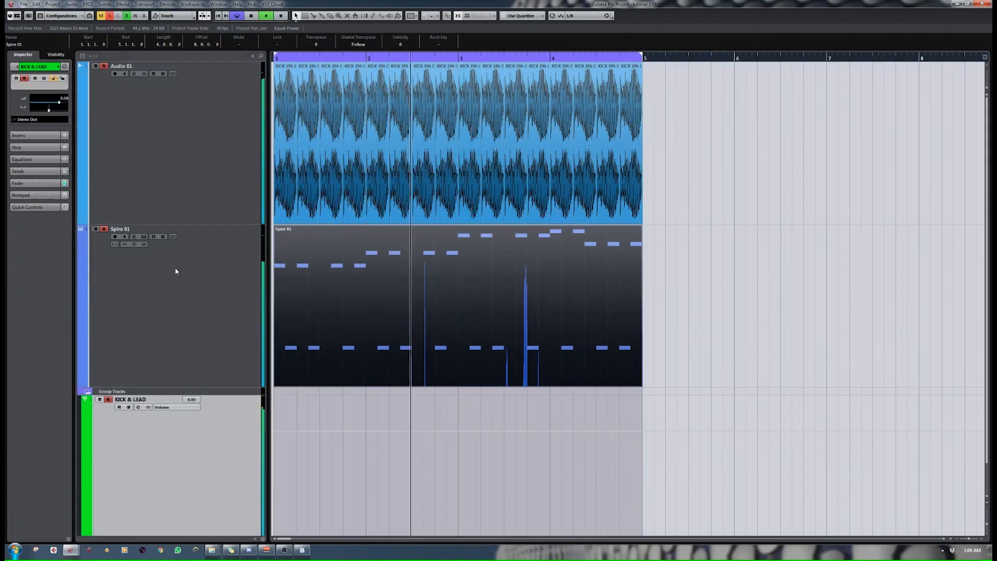
# Examine the frequency spectrum in the KICK & LEAD group's channel settings during playback.
pyautogui.click(138, 407)
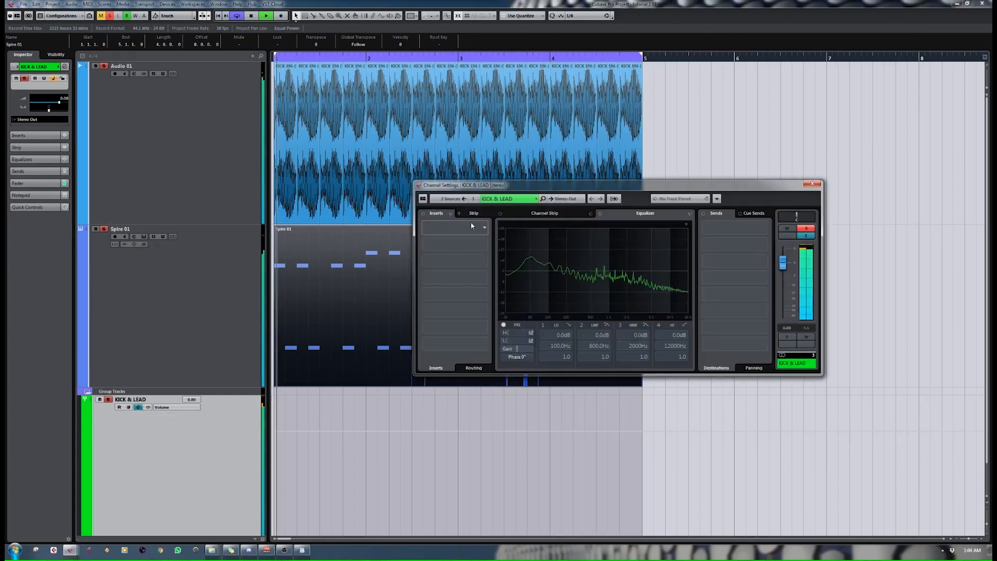
pyautogui.scroll(-1, 191, 358)
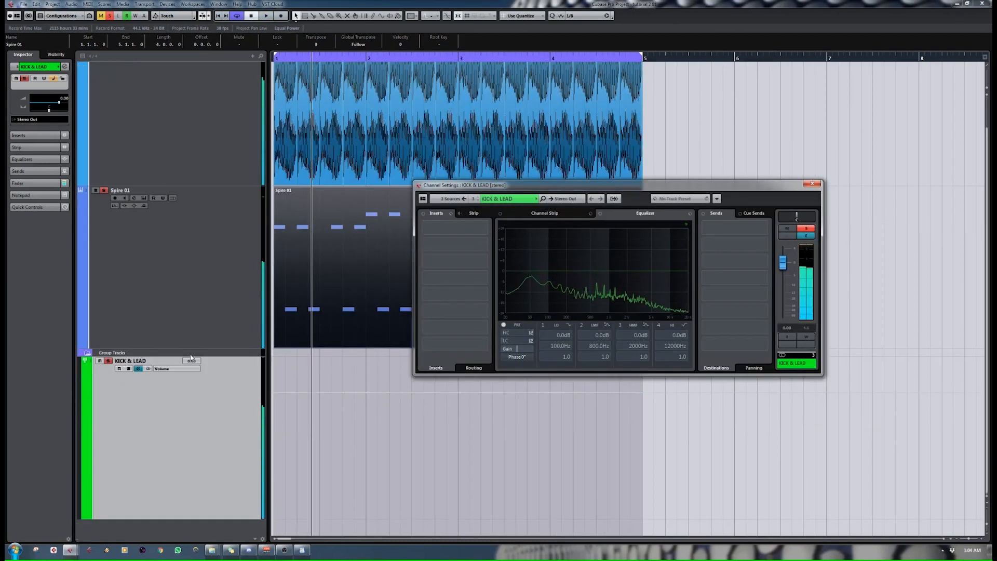
pyautogui.click(186, 429)
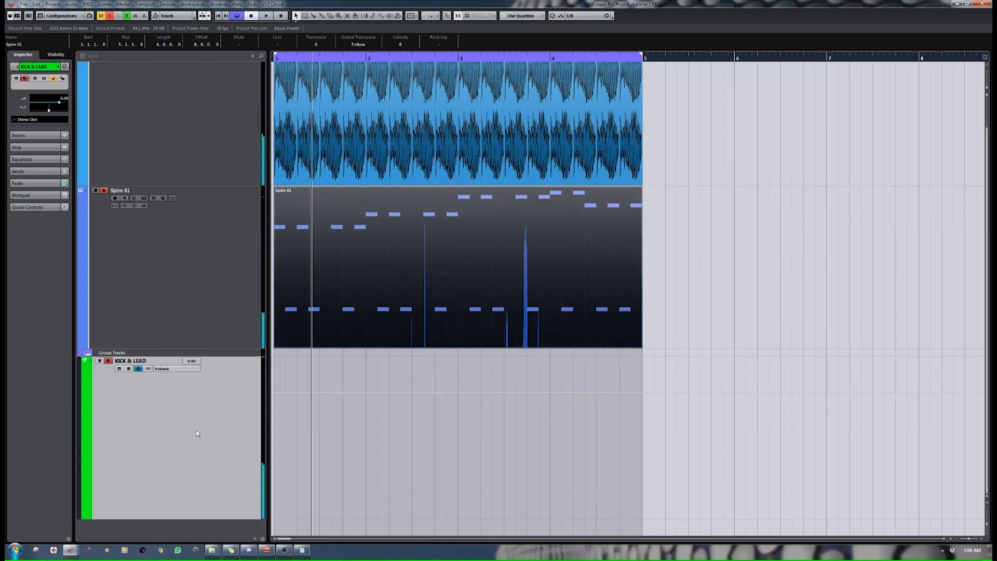
# Check the KICK & LEAD channel in the MixConsole and return to the project.
pyautogui.press('F3')
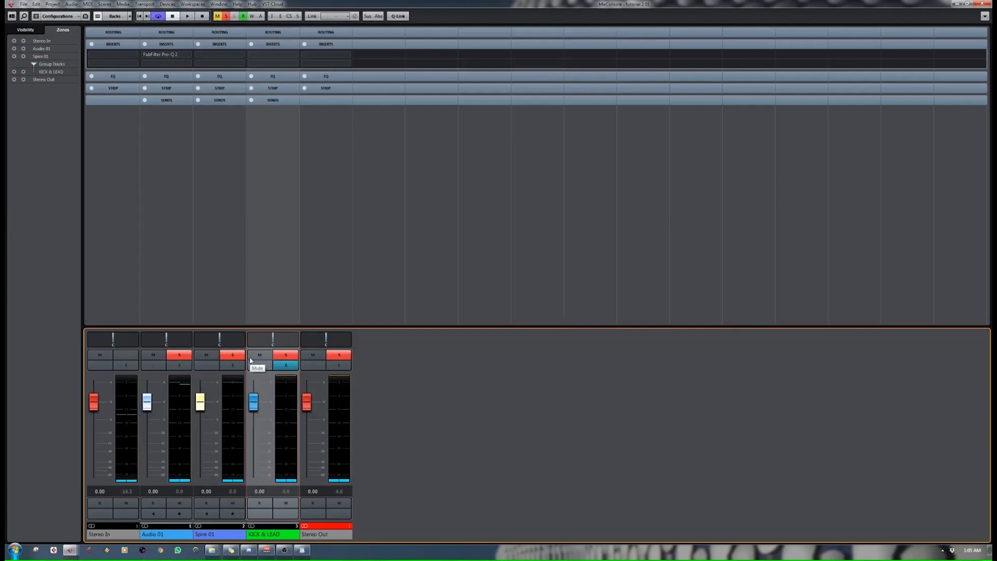
pyautogui.press('F3')
pyautogui.press('F3')
pyautogui.press('F3')
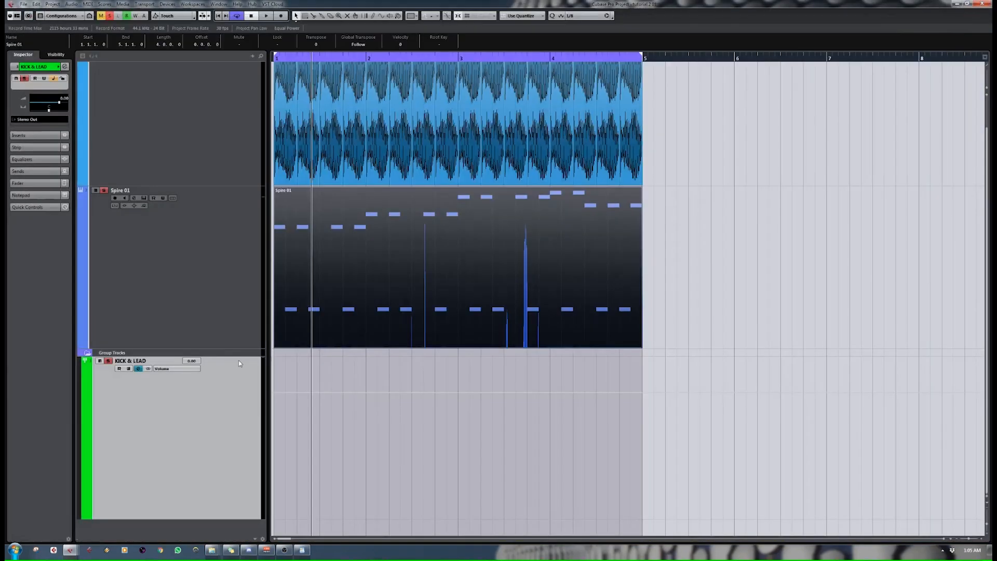
# Display the transport panel over the project window.
pyautogui.press('F3')
pyautogui.press('F3')
pyautogui.press('F2')
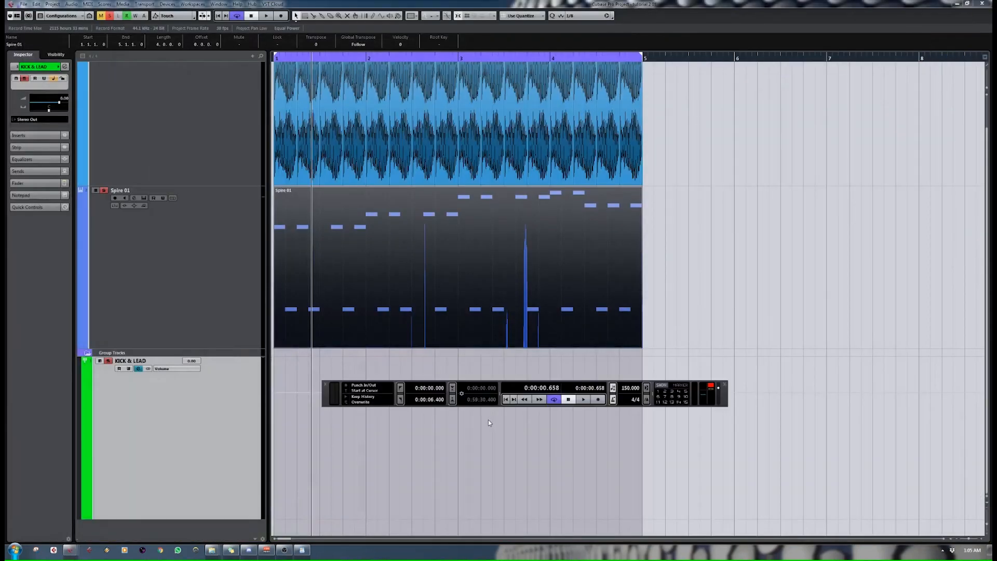
# Load Oxford Inflator Native into the first insert slot of the KICK & LEAD group channel.
pyautogui.click(139, 369)
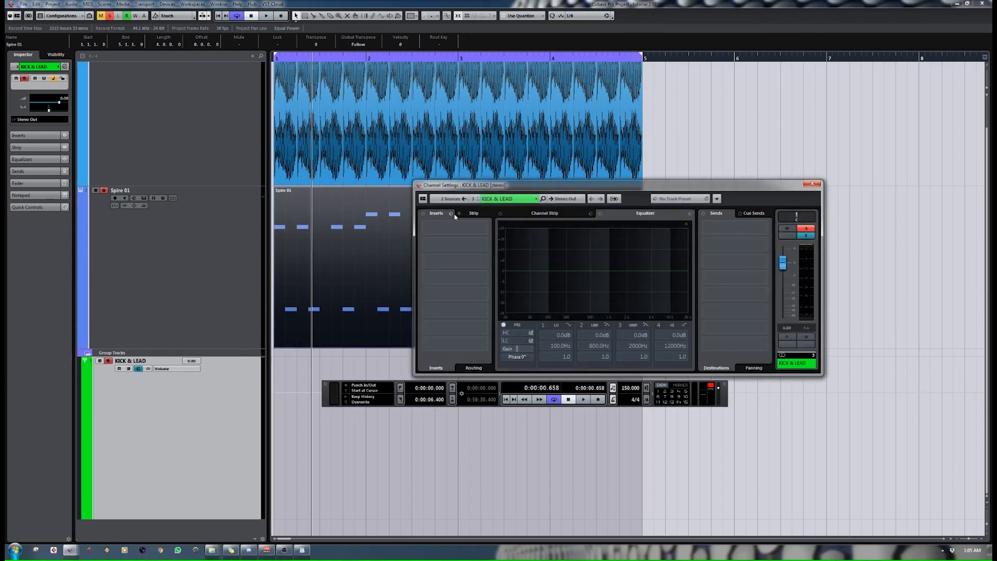
pyautogui.moveTo(465, 188); pyautogui.dragTo(349, 159)
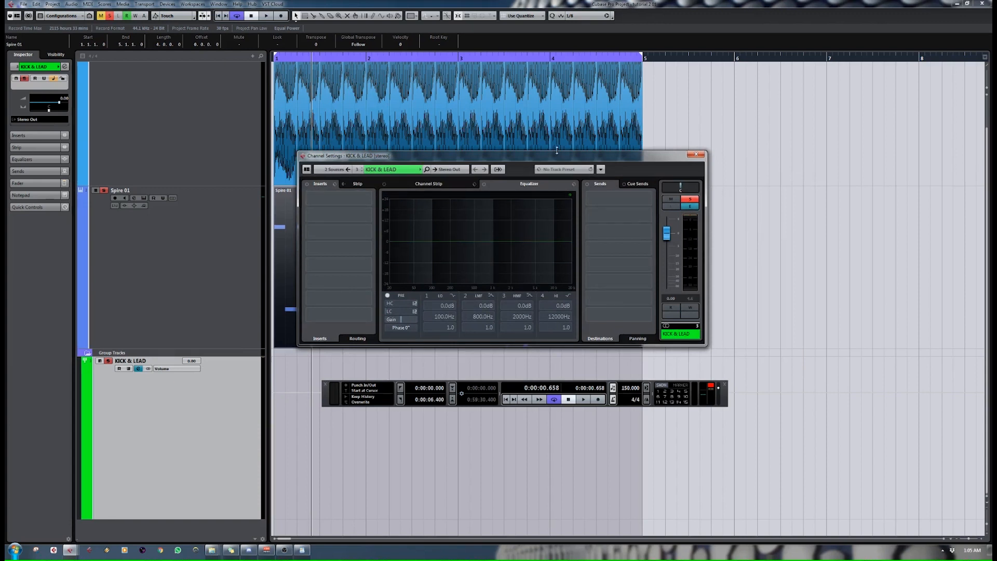
pyautogui.moveTo(646, 160); pyautogui.dragTo(721, 150)
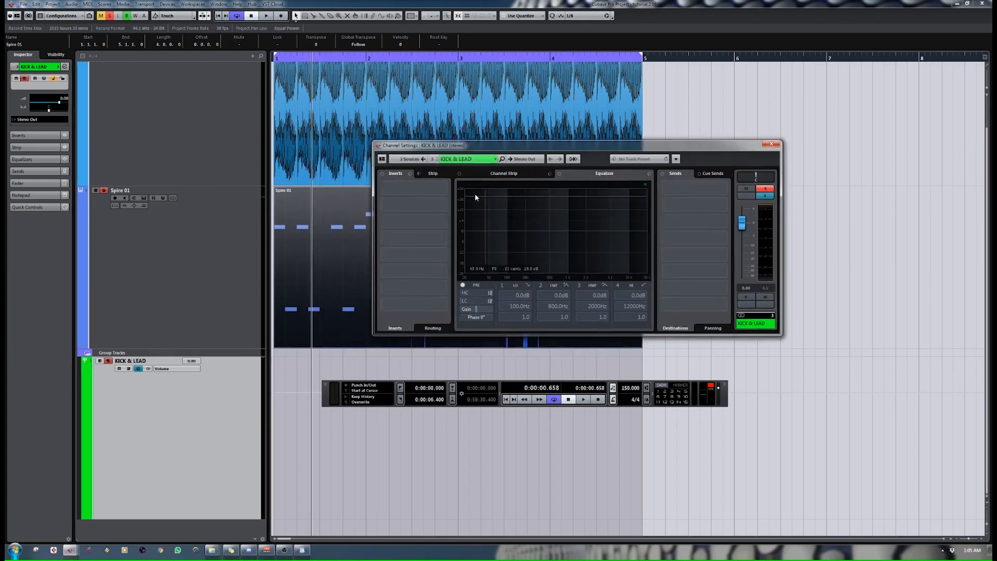
pyautogui.click(443, 187)
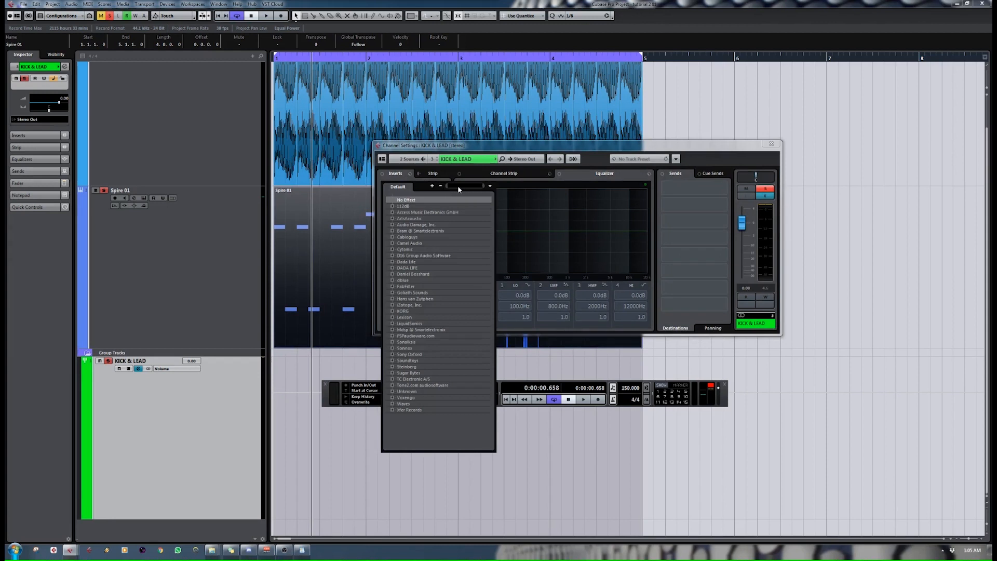
pyautogui.write('inflat')
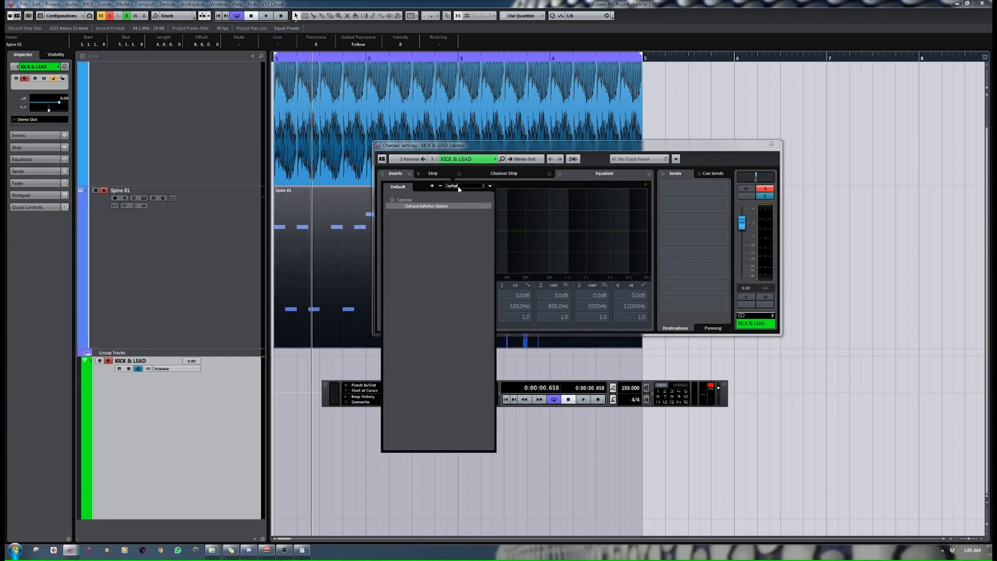
pyautogui.press('Return')
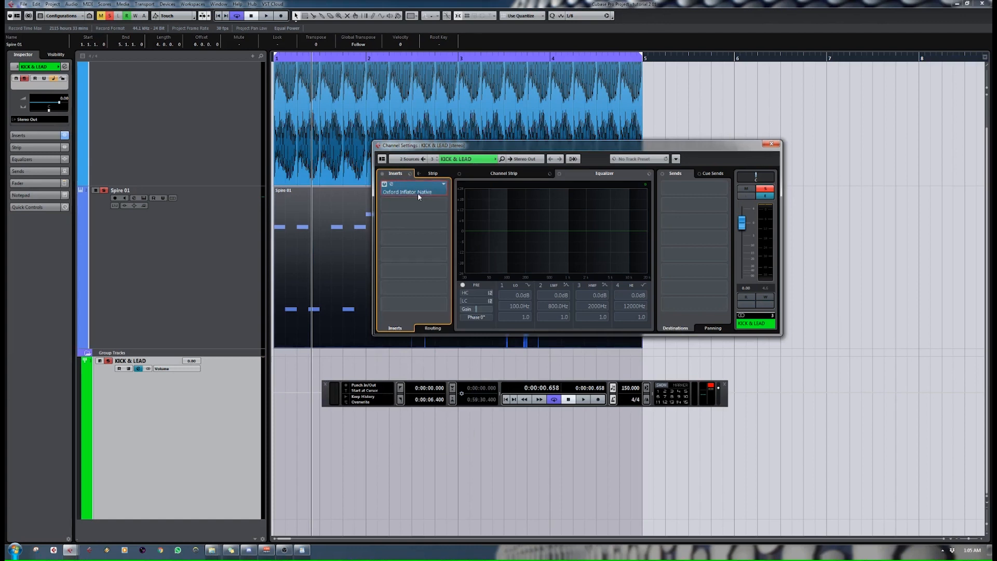
# Raise the Oxford Inflator's input level, close the channel settings and play the loop from the start.
pyautogui.moveTo(832, 150); pyautogui.dragTo(832, 133)
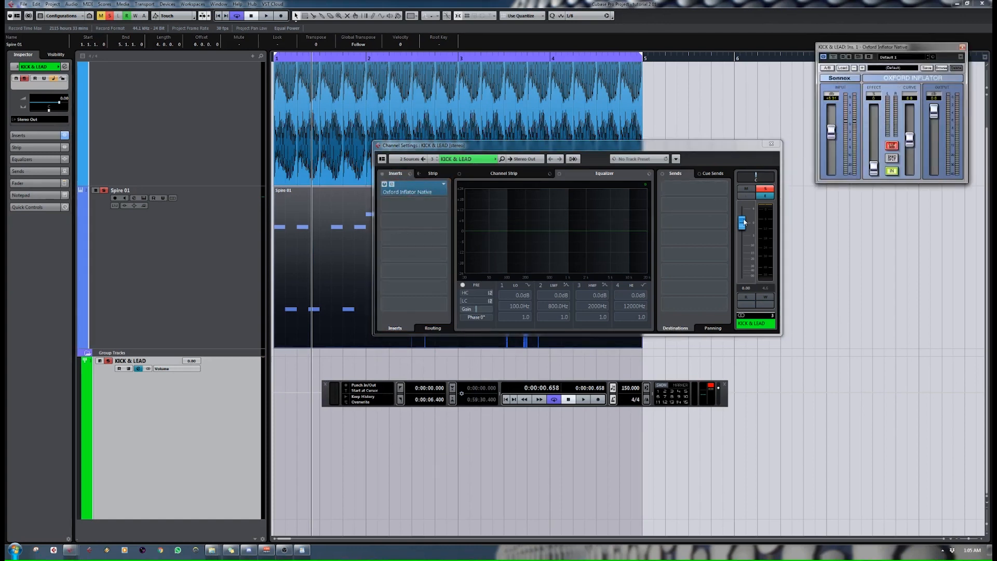
pyautogui.click(772, 144)
pyautogui.press('.')
pyautogui.press('space')
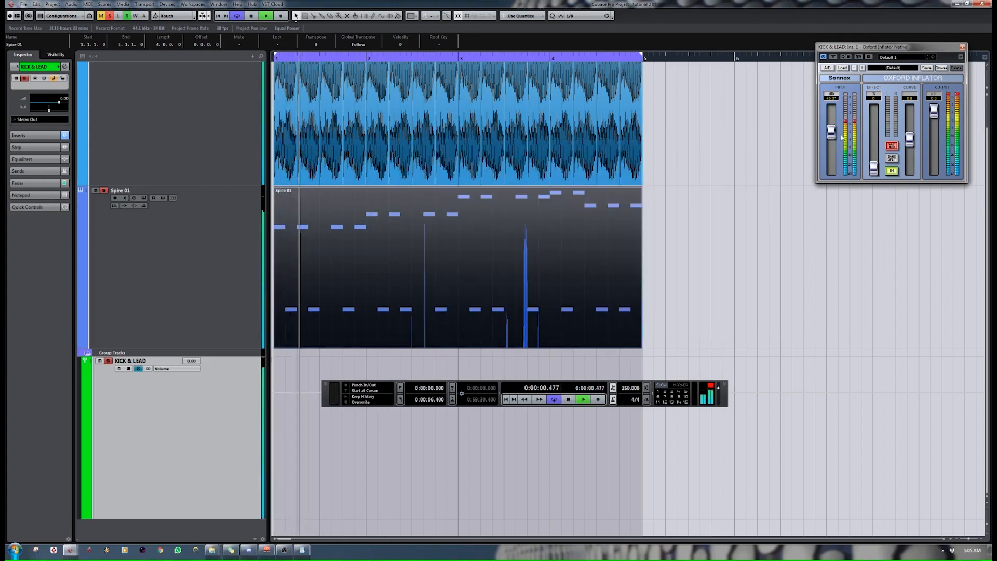
pyautogui.press('space')
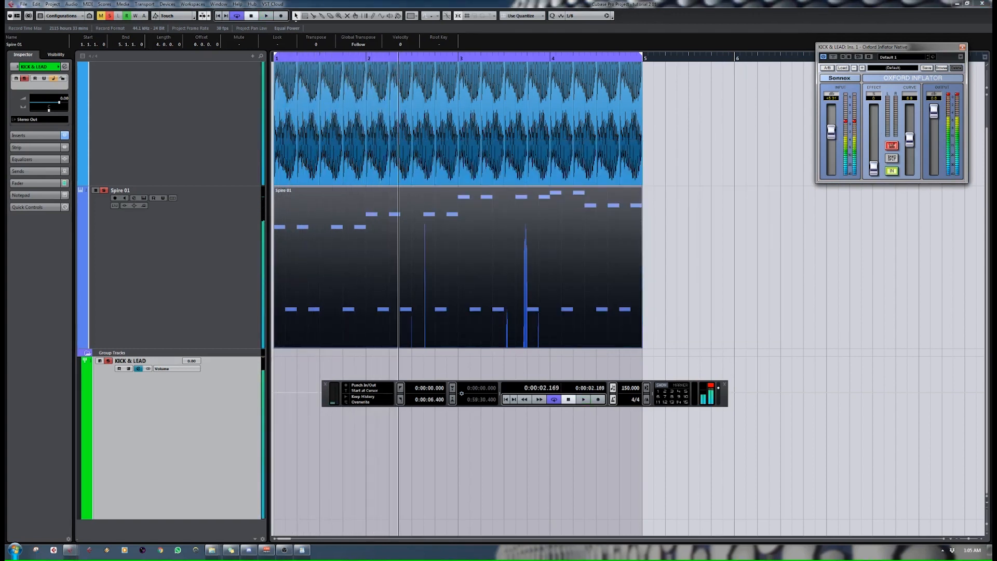
# Raise the Inflator's input level further, lower its output level and play a short section.
pyautogui.moveTo(832, 130); pyautogui.dragTo(832, 108)
pyautogui.moveTo(933, 105); pyautogui.dragTo(934, 154)
pyautogui.press('space')
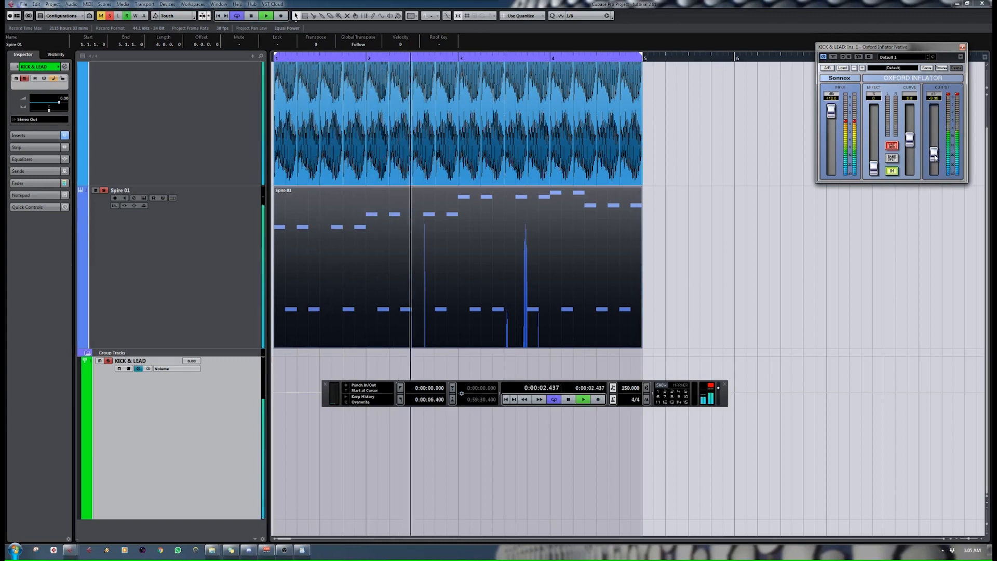
pyautogui.press('space')
# Reset the Inflator's input and output levels to 0.0 and close the plug-in window.
pyautogui.keyDown('ctrl'); pyautogui.click(832, 112); pyautogui.keyUp('ctrl')
pyautogui.keyDown('ctrl'); pyautogui.click(933, 154); pyautogui.keyUp('ctrl')
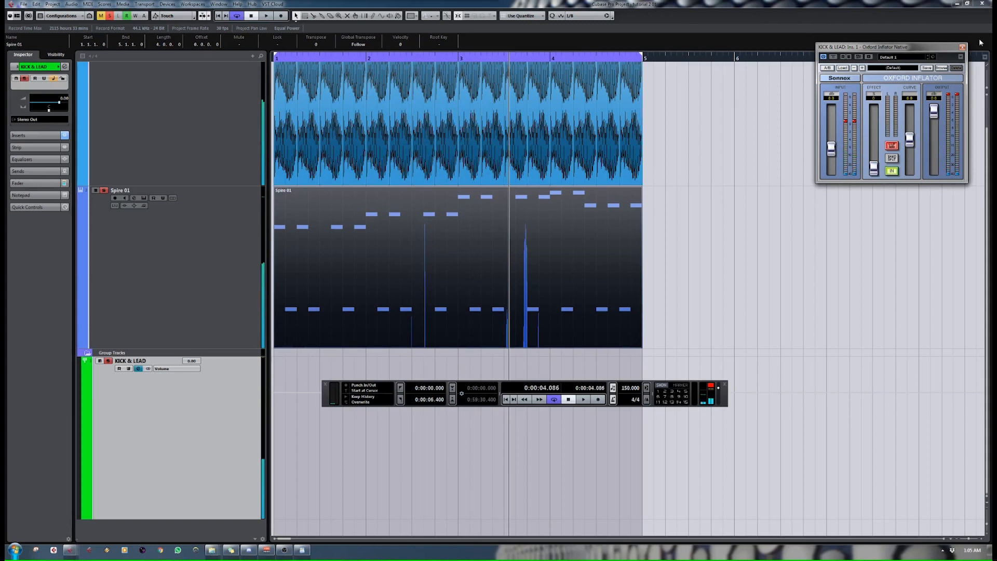
pyautogui.click(962, 46)
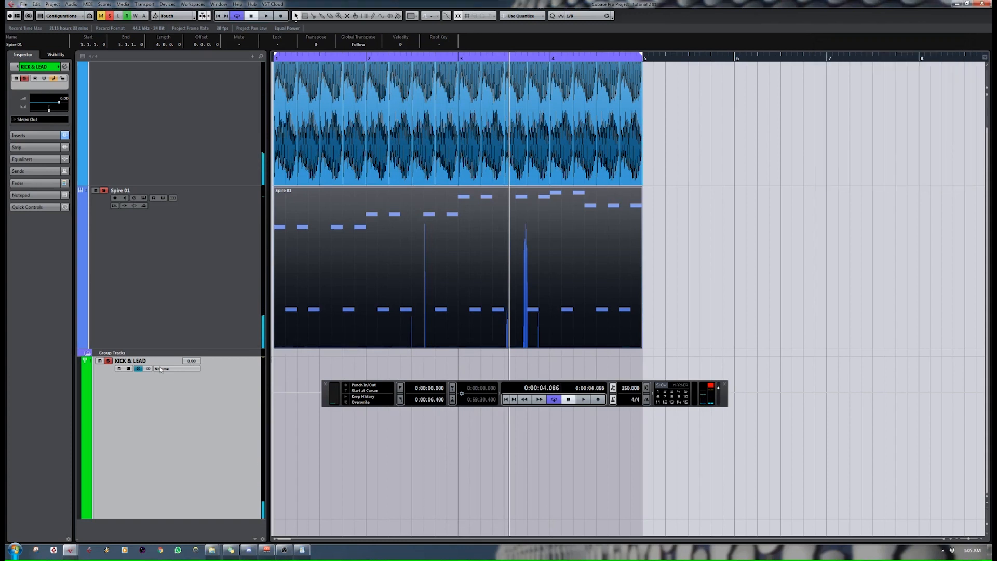
# Try to remove the Oxford Inflator from the KICK & LEAD inserts and close the channel settings.
pyautogui.click(138, 368)
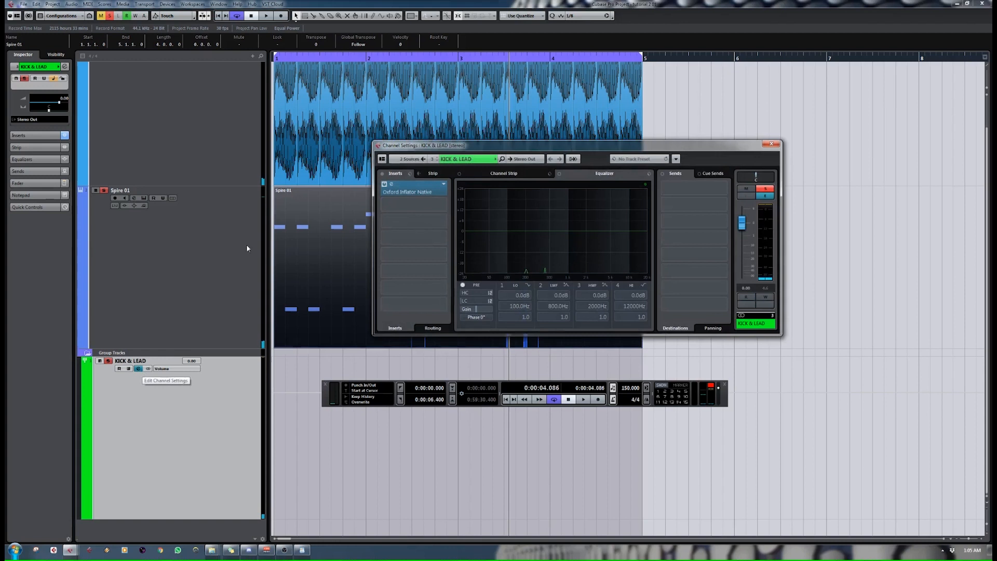
pyautogui.click(444, 184)
pyautogui.click(422, 198)
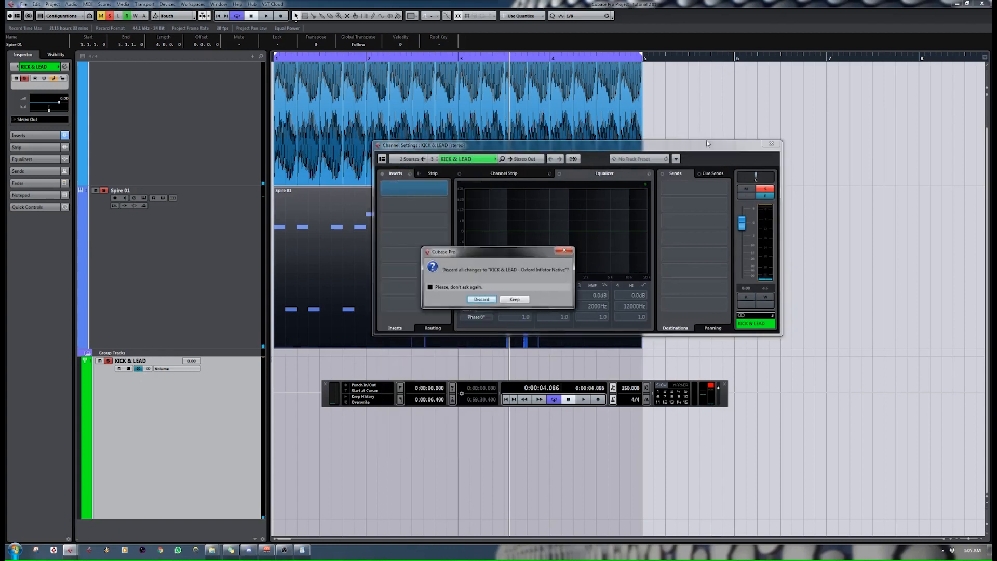
pyautogui.click(515, 300)
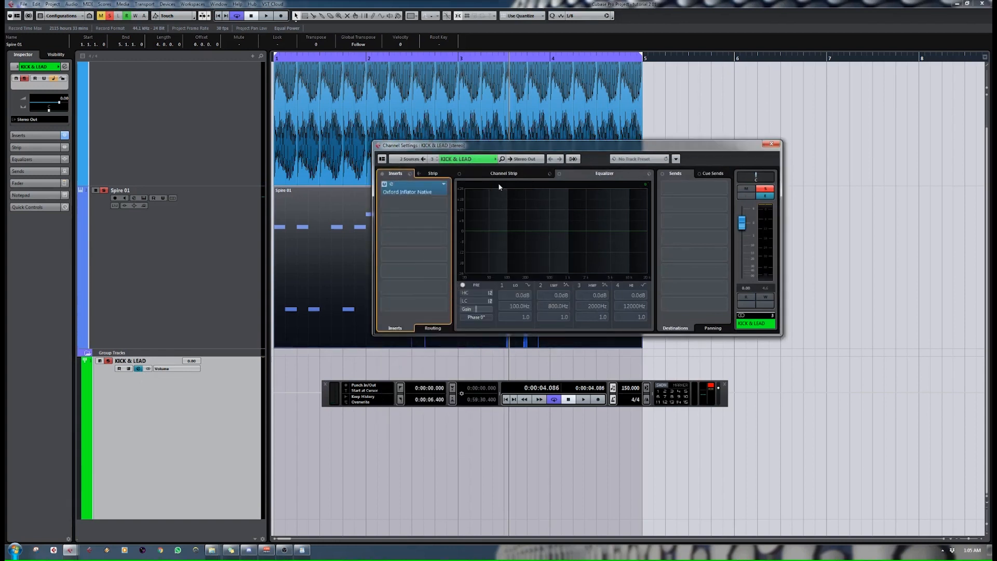
pyautogui.click(770, 143)
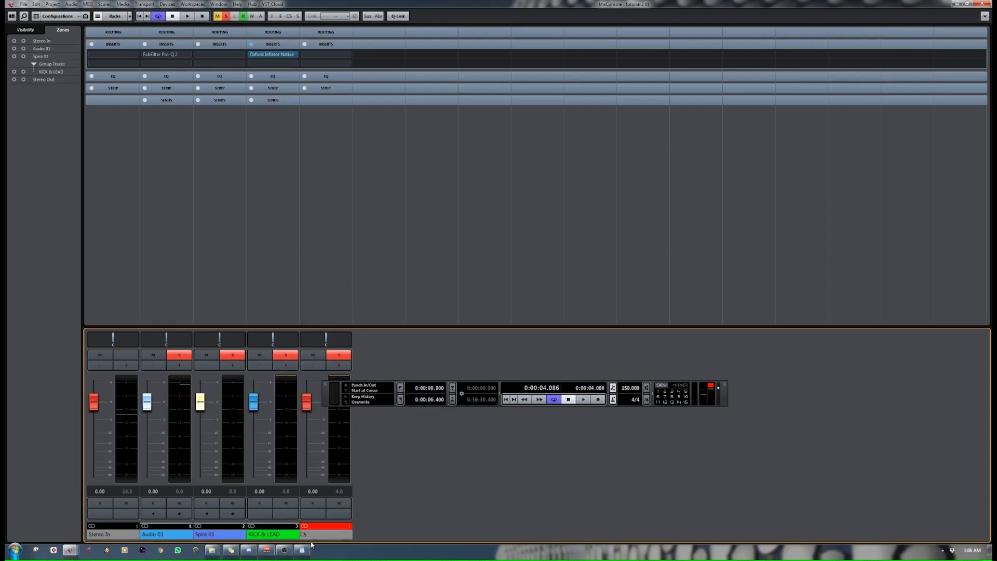
# Expand the routing section in the MixConsole and check the KICK & LEAD and Stereo Out channels.
pyautogui.click(318, 527)
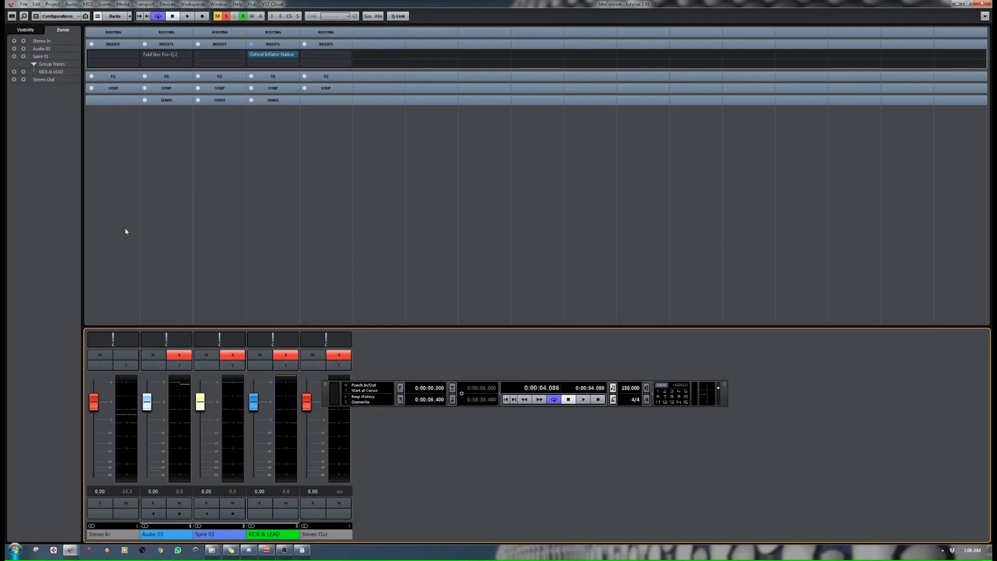
pyautogui.click(336, 33)
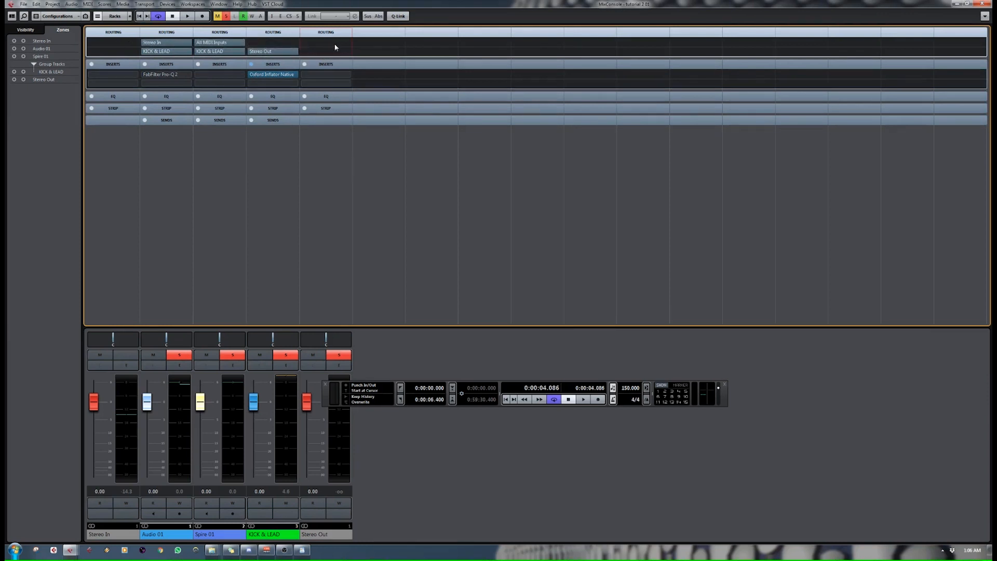
pyautogui.click(166, 44)
pyautogui.click(180, 38)
pyautogui.click(284, 536)
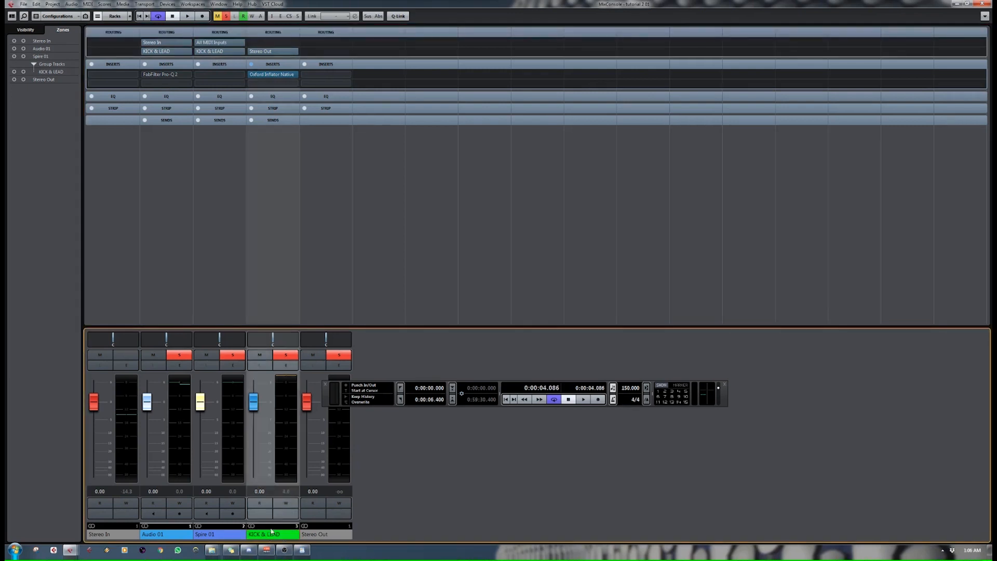
pyautogui.click(326, 538)
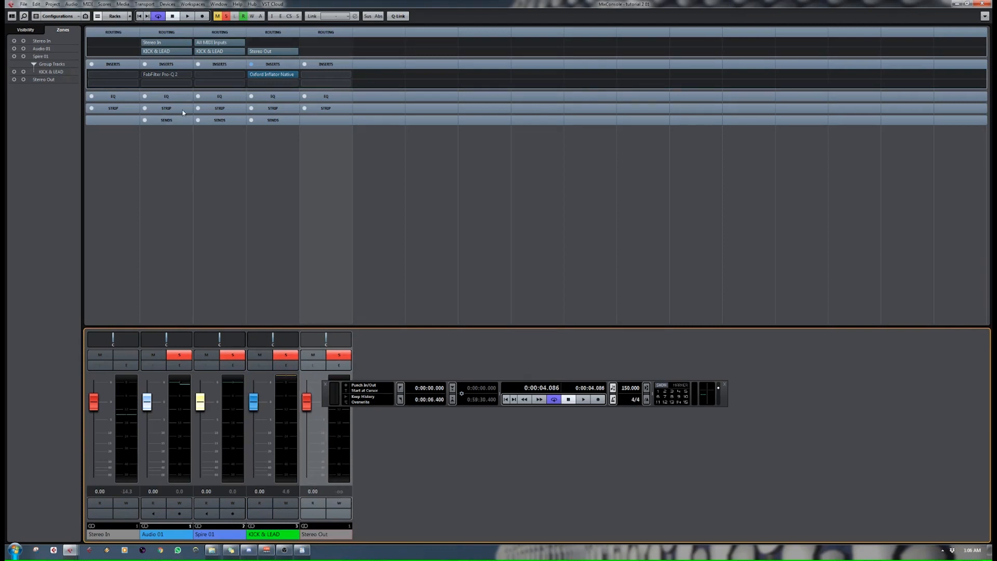
# Set the outputs of the Audio 01 and Spire 01 channels to No Bus and play the loop.
pyautogui.click(192, 532)
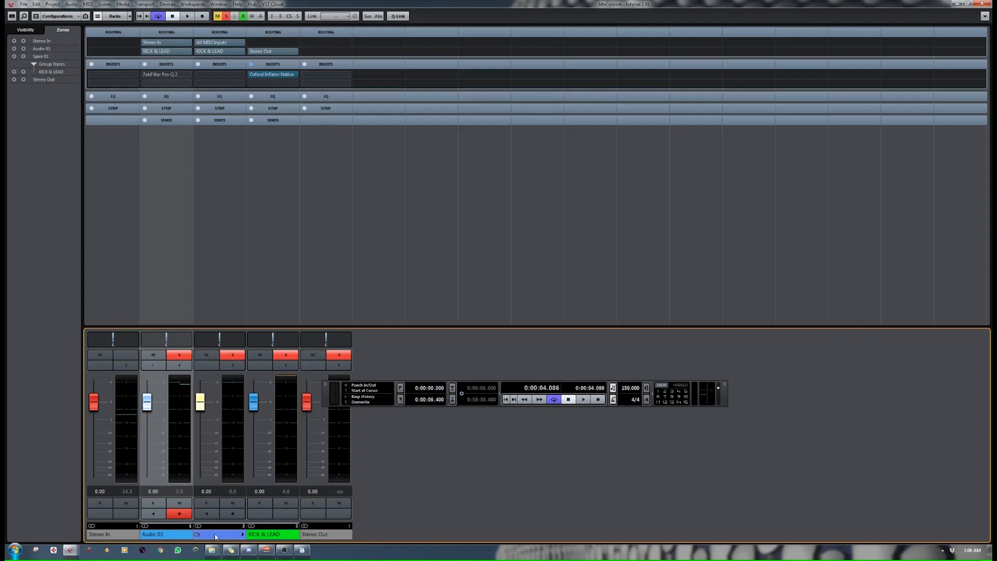
pyautogui.keyDown('ctrl'); pyautogui.click(216, 536); pyautogui.keyUp('ctrl')
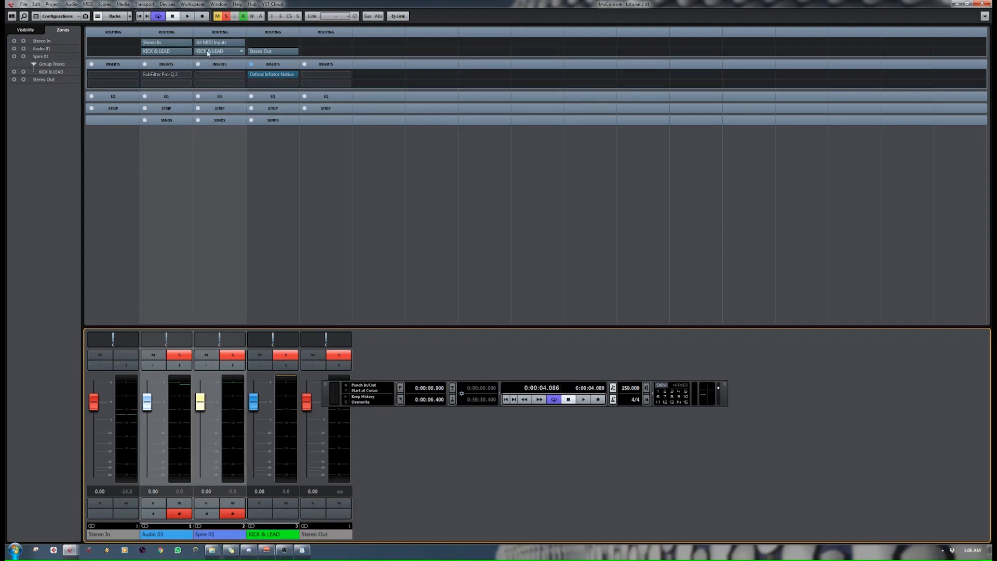
pyautogui.click(181, 52)
pyautogui.click(181, 84)
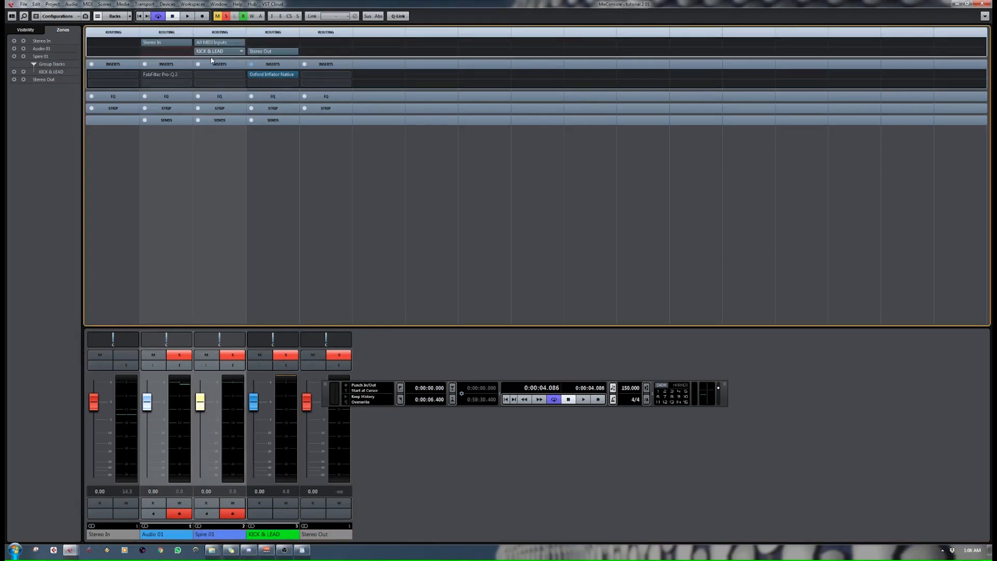
pyautogui.click(221, 51)
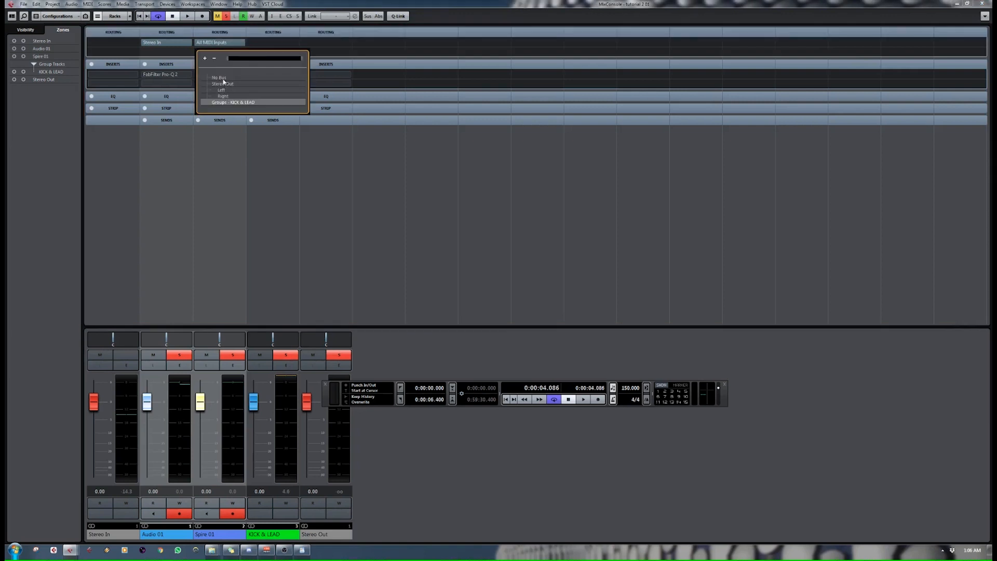
pyautogui.click(223, 83)
pyautogui.press('space')
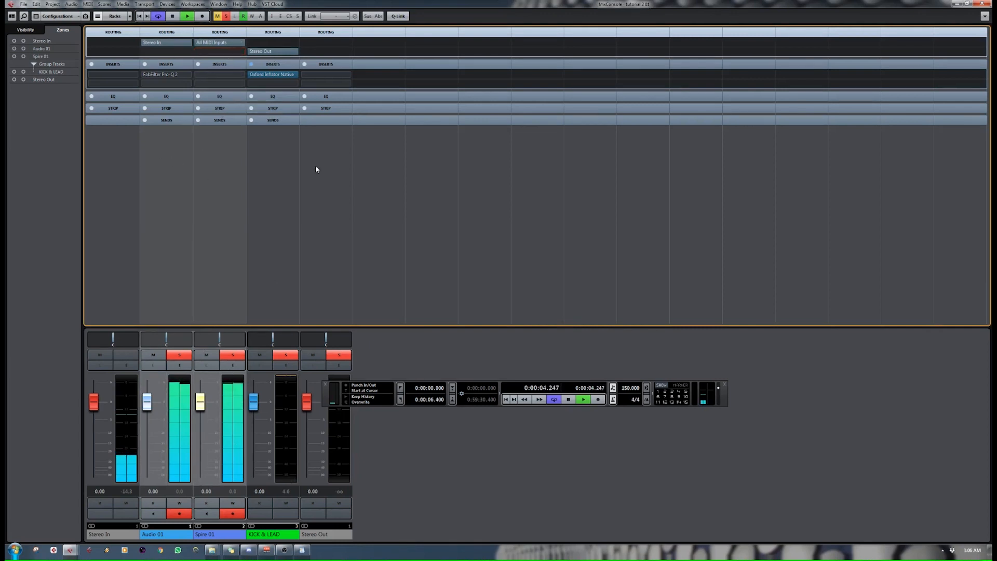
pyautogui.press('space')
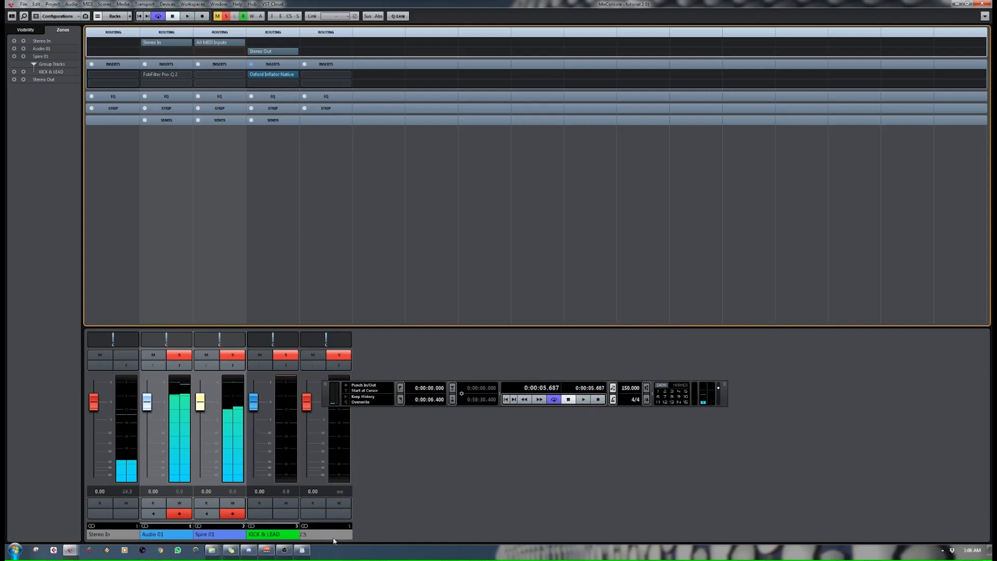
# Rename the Stereo Out channel as MASTER BUS.
pyautogui.doubleClick(350, 530)
pyautogui.write('MASTER BUS')
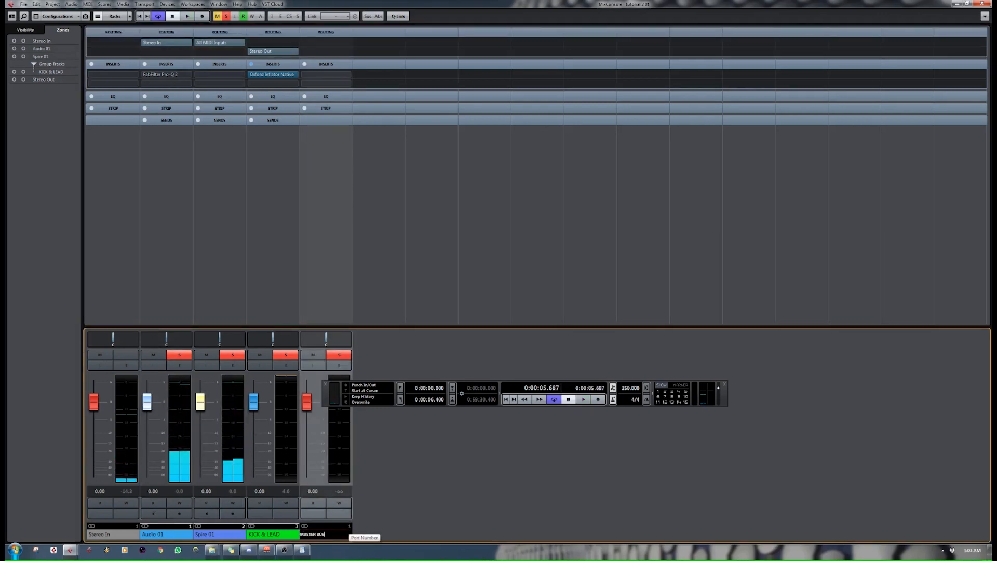
pyautogui.press('Return')
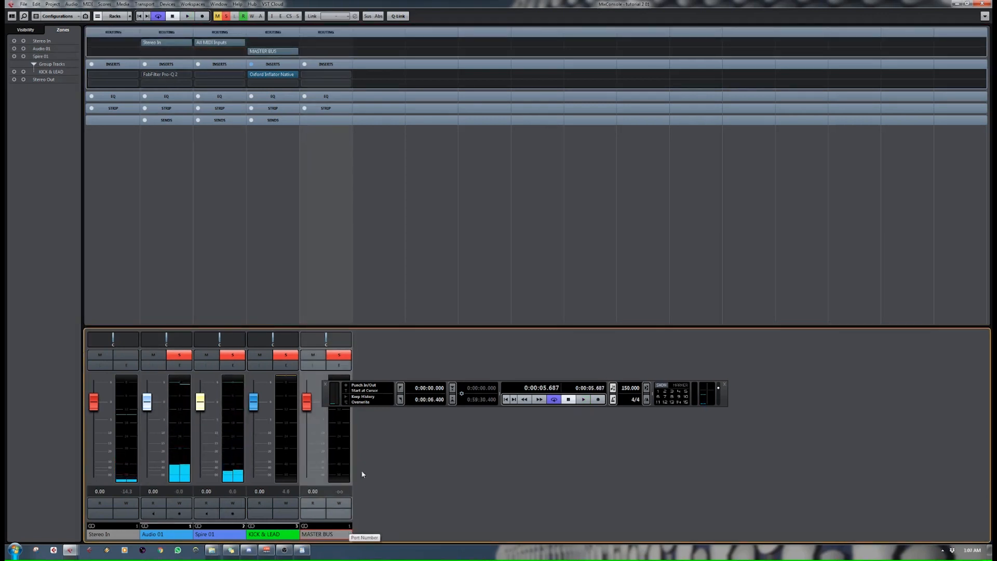
# Route the outputs of the Audio 01 and Spire 01 channels to the KICK & LEAD group.
pyautogui.click(190, 52)
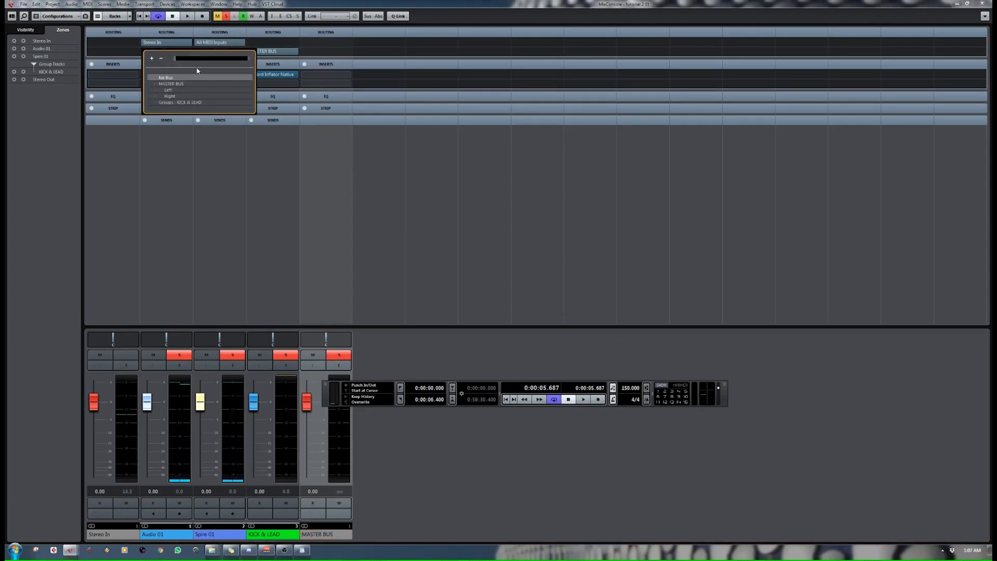
pyautogui.click(185, 104)
pyautogui.click(244, 52)
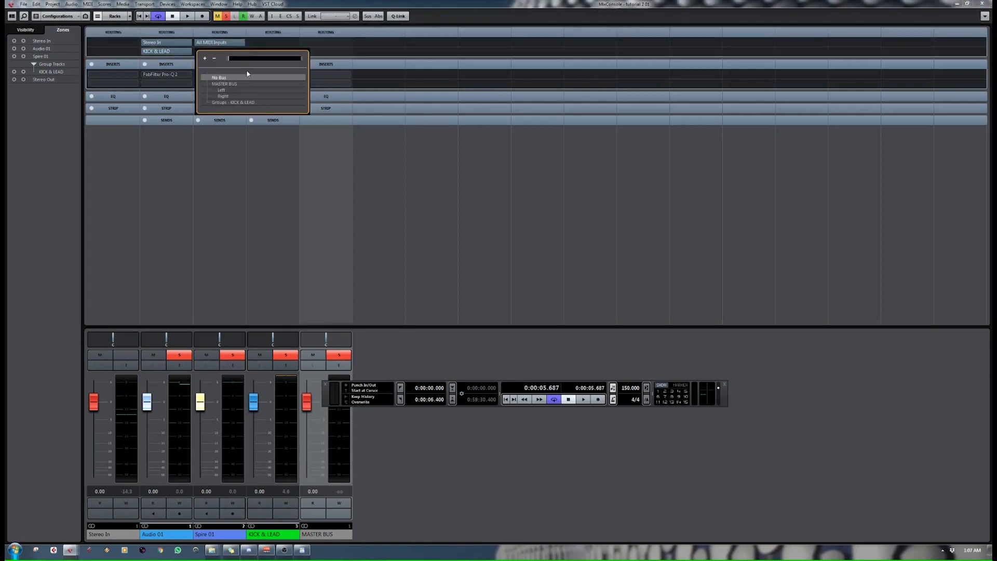
pyautogui.click(233, 103)
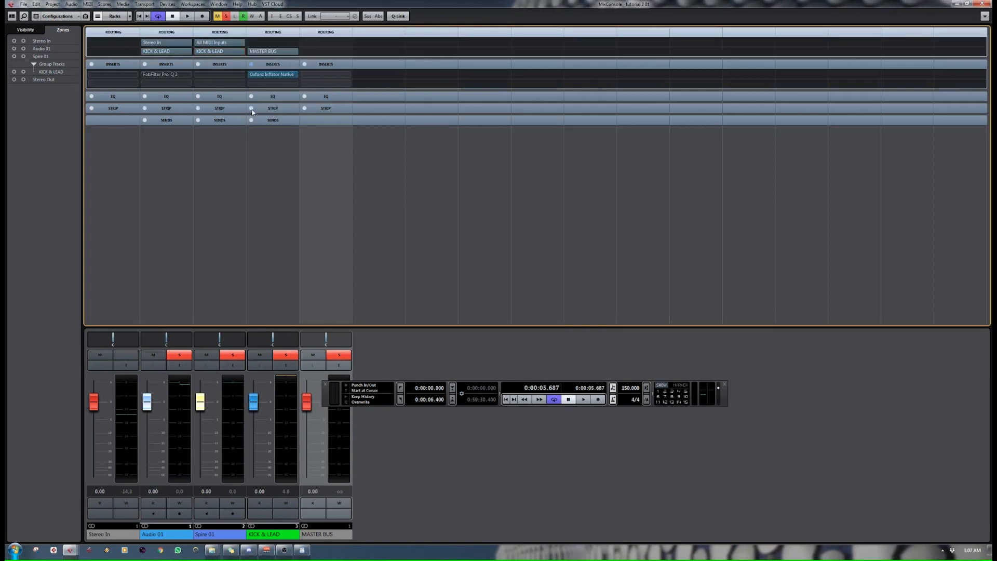
# Set the KICK & LEAD group's output to MASTER BUS.
pyautogui.click(293, 51)
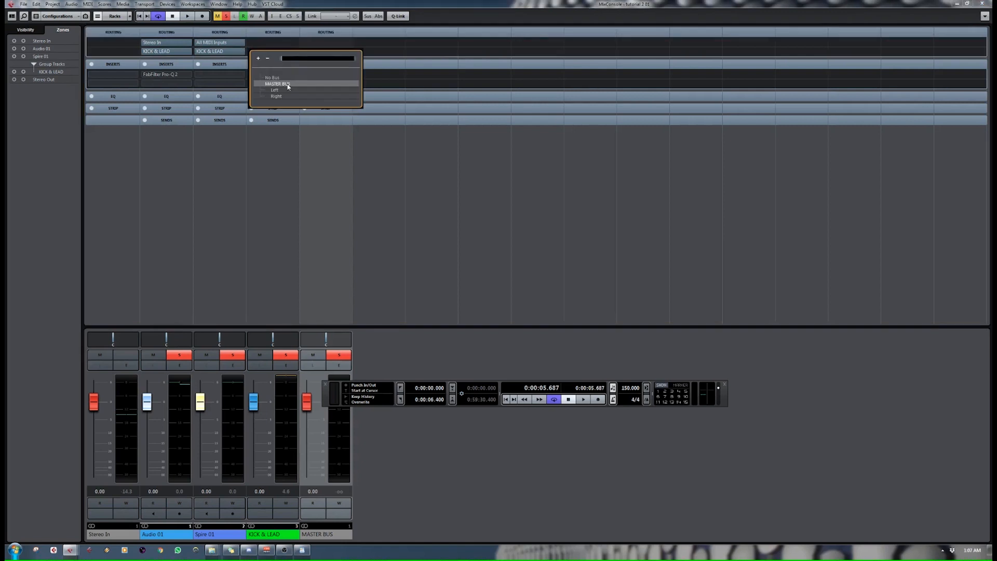
pyautogui.click(287, 84)
pyautogui.click(291, 53)
pyautogui.click(413, 502)
pyautogui.rightClick(289, 531)
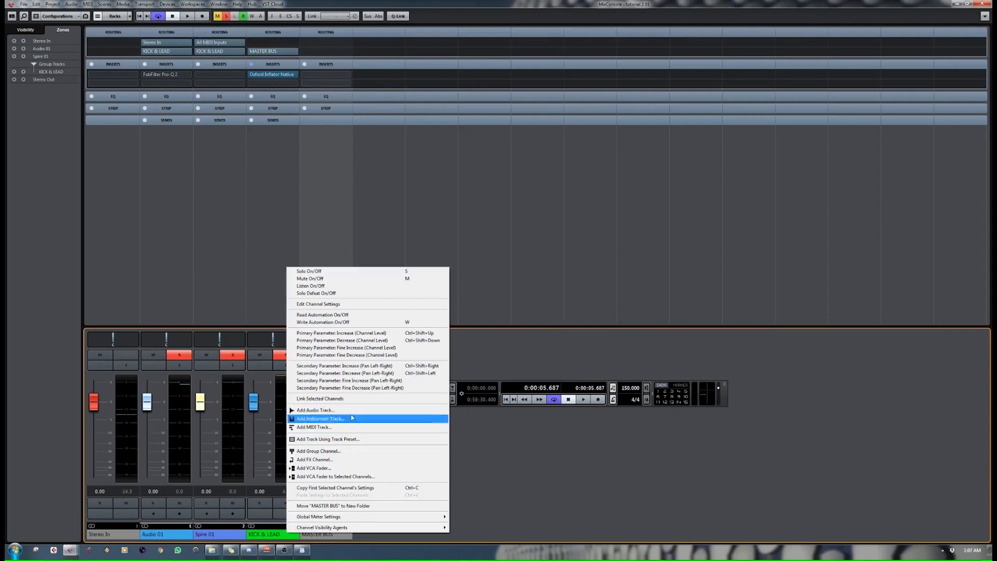
pyautogui.click(453, 490)
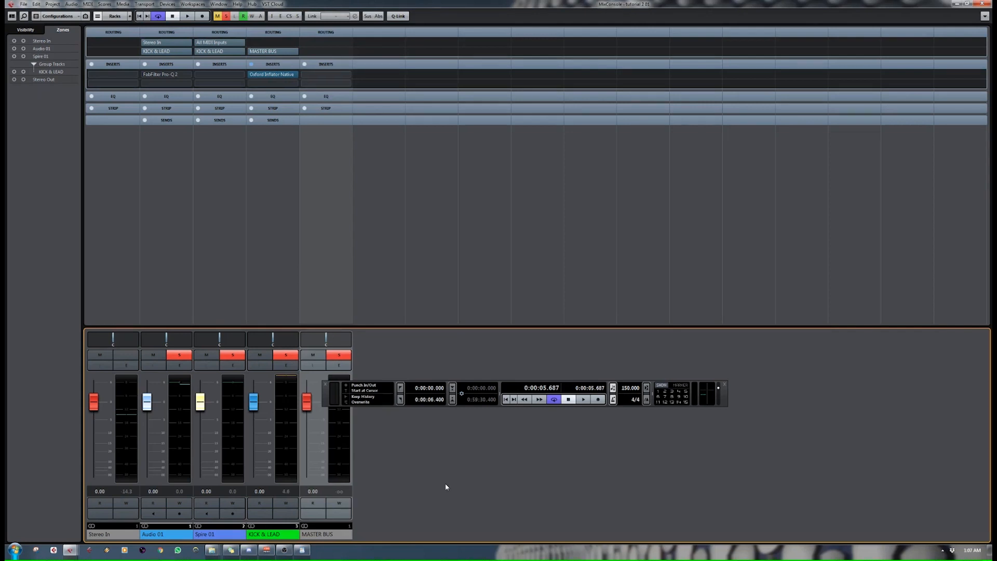
# Add a stereo group channel named LEADS with its output routed to MASTER BUS.
pyautogui.doubleClick(280, 535)
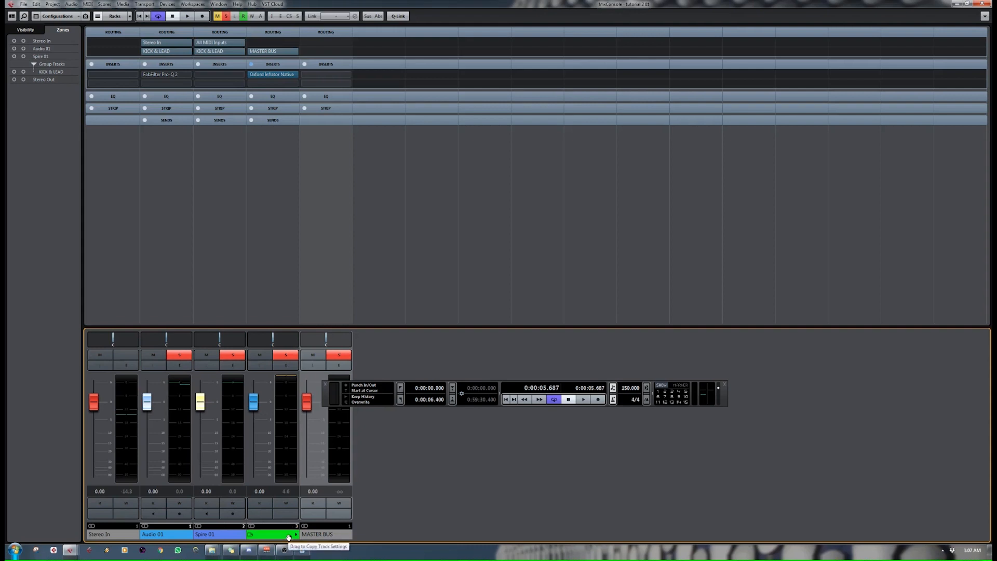
pyautogui.rightClick(393, 346)
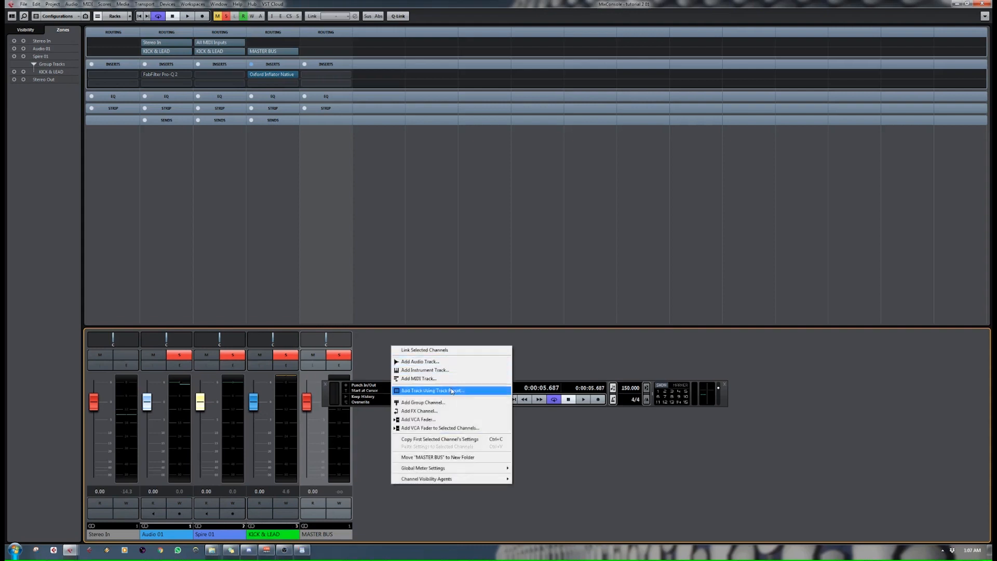
pyautogui.click(441, 403)
pyautogui.write('LEADS')
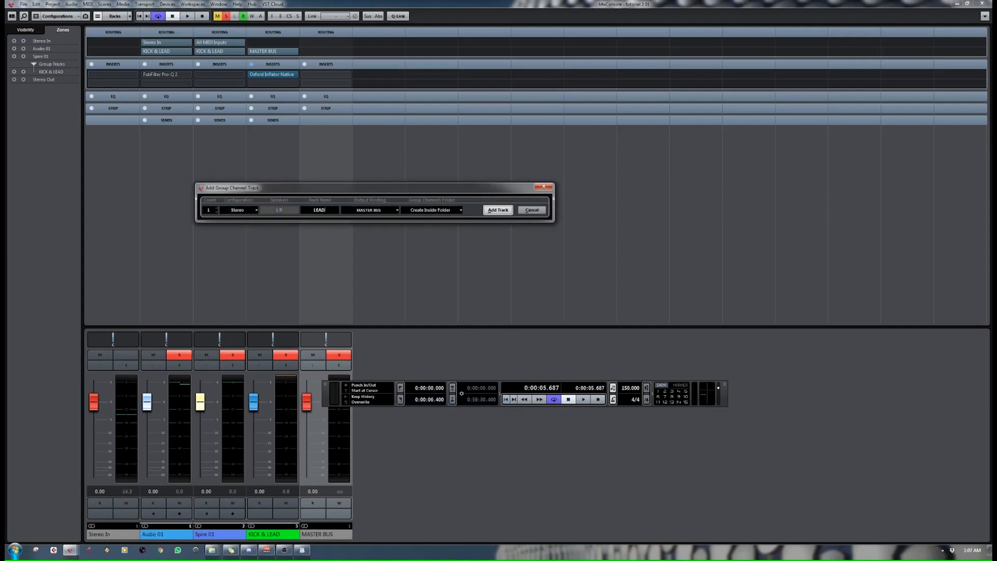
pyautogui.press('Return')
# Add a stereo group channel named PERCUSION with its output routed to MASTER BUS.
pyautogui.rightClick(446, 454)
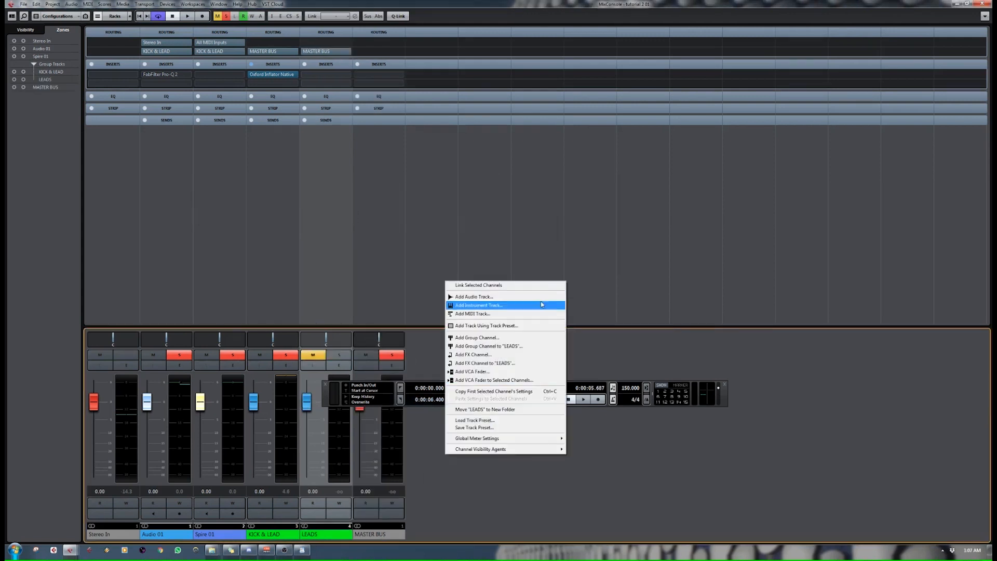
pyautogui.click(515, 339)
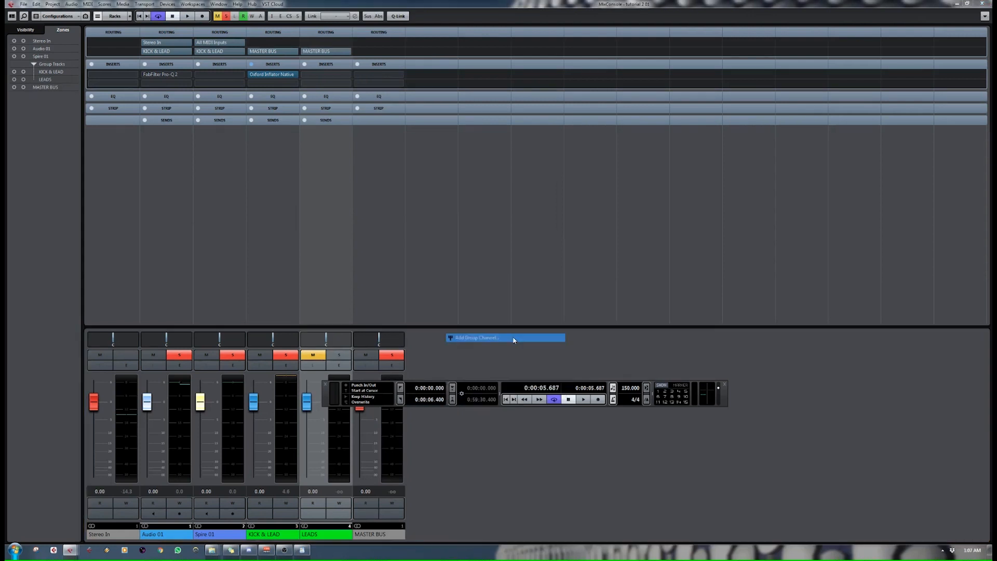
pyautogui.write('PERCUSION')
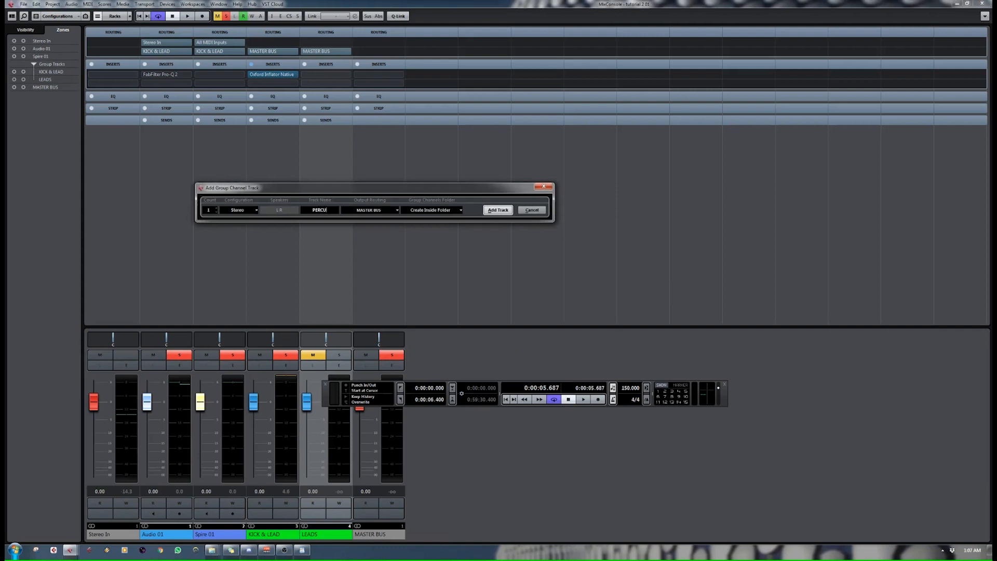
pyautogui.press('Return')
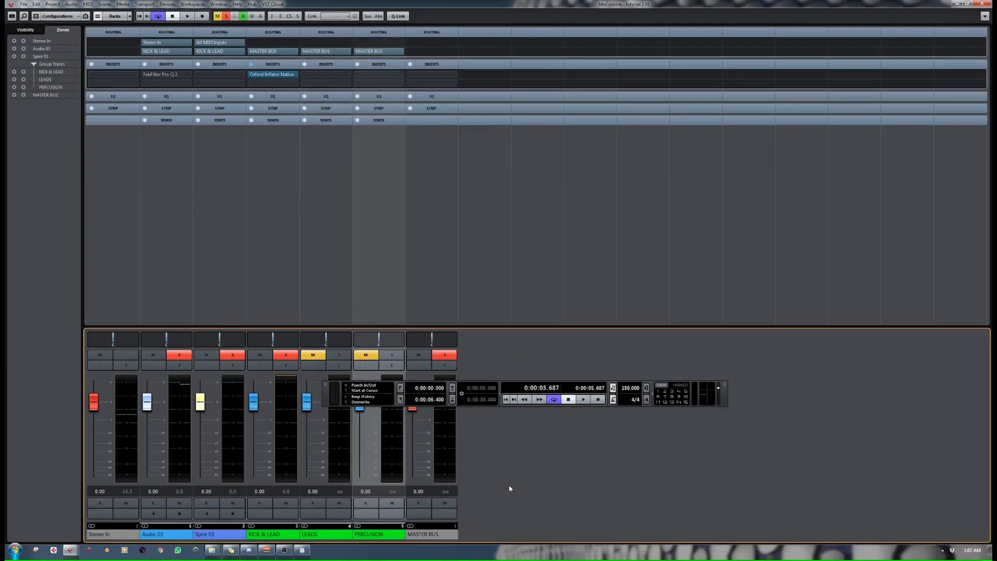
# Add a stereo group channel named GROUPE with its output routed to MASTER BUS.
pyautogui.rightClick(507, 470)
pyautogui.click(478, 455)
pyautogui.rightClick(542, 467)
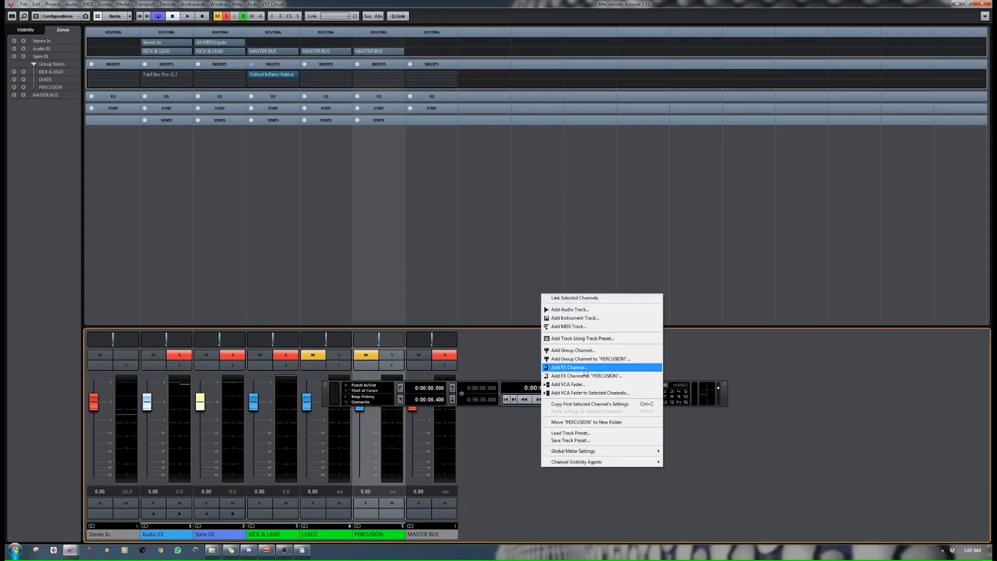
pyautogui.click(600, 351)
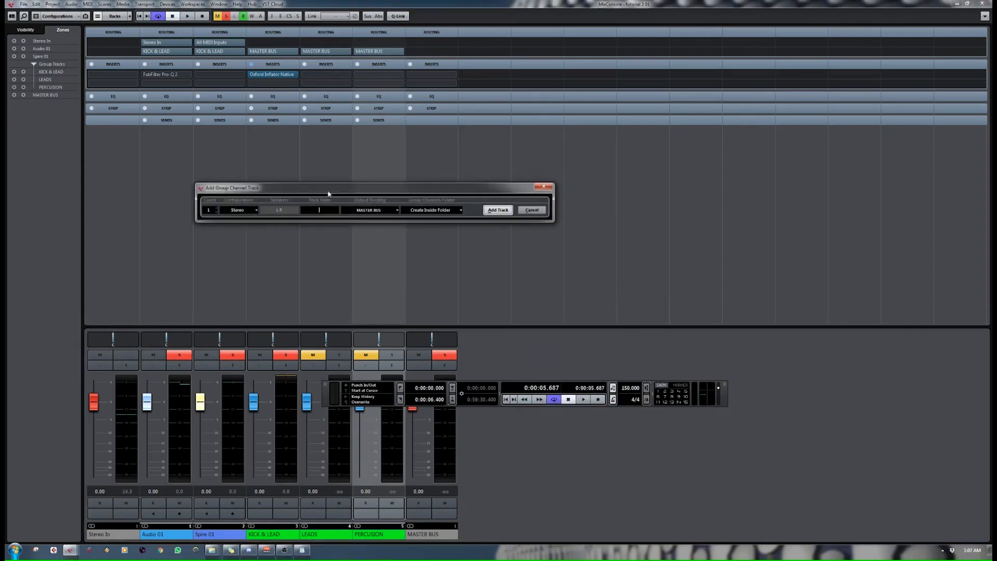
pyautogui.write('GROUPE')
pyautogui.press('Return')
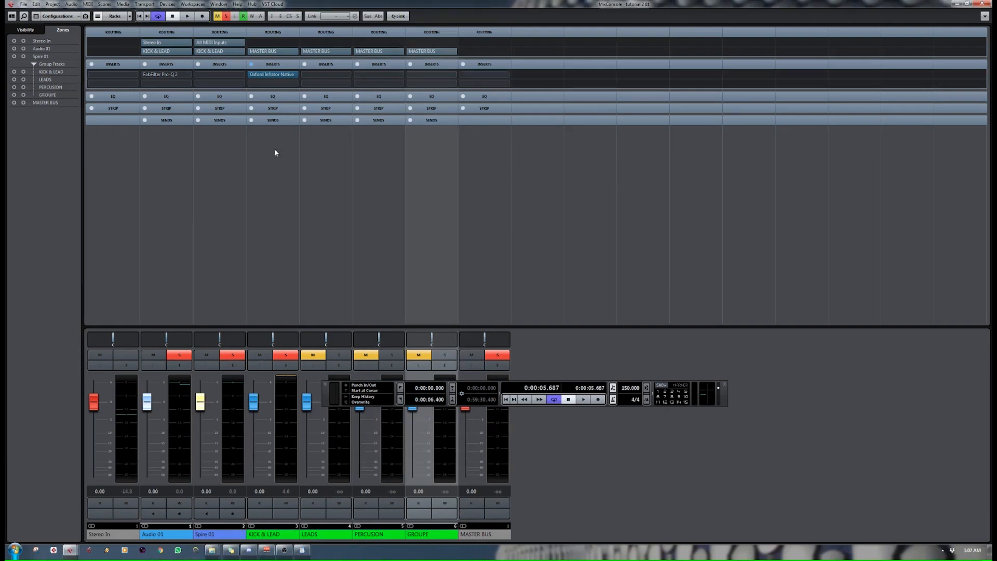
# Route the output of the Spire 01 channel to the LEADS group and open the output choices of Audio 01.
pyautogui.click(186, 532)
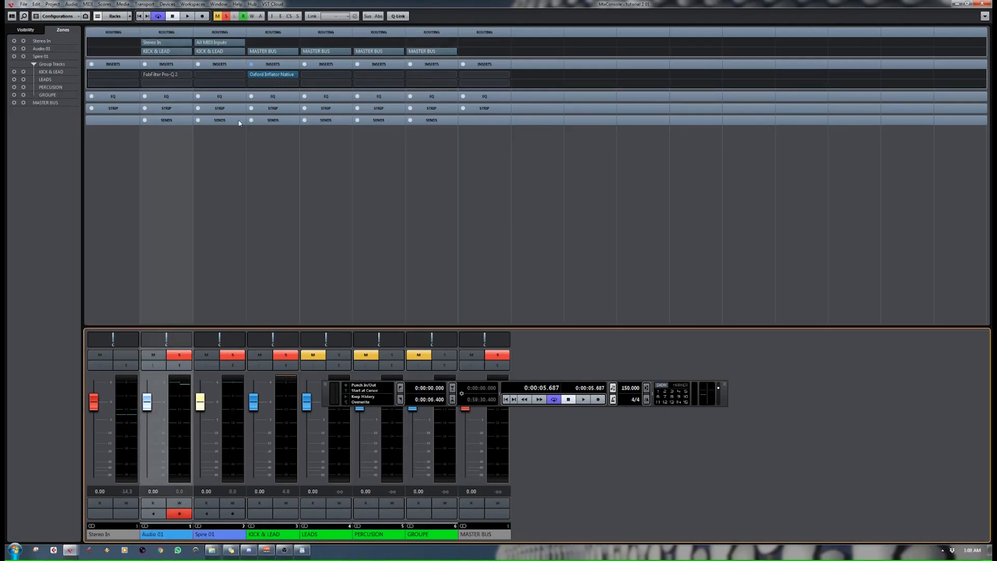
pyautogui.click(204, 534)
pyautogui.click(242, 52)
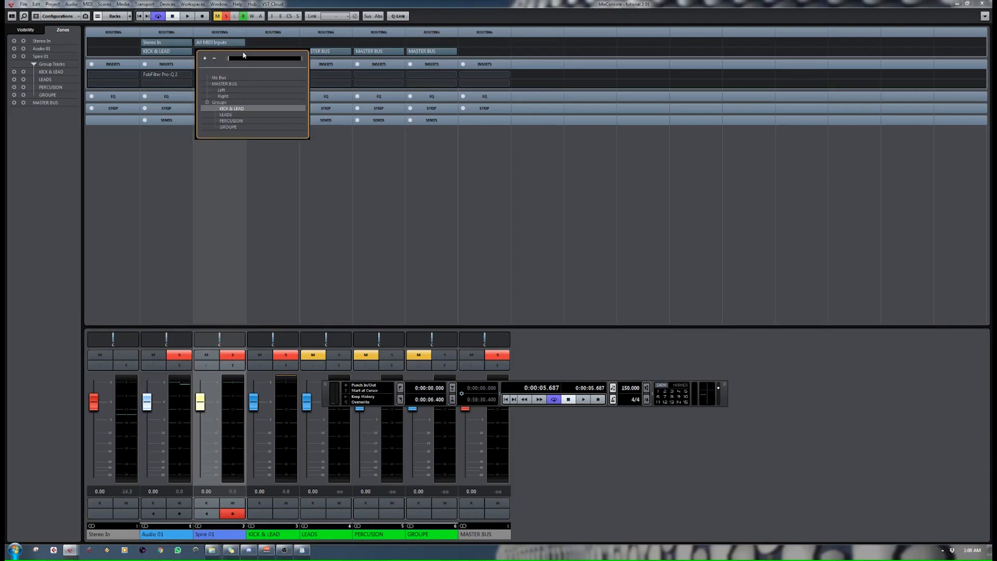
pyautogui.click(227, 115)
pyautogui.click(187, 51)
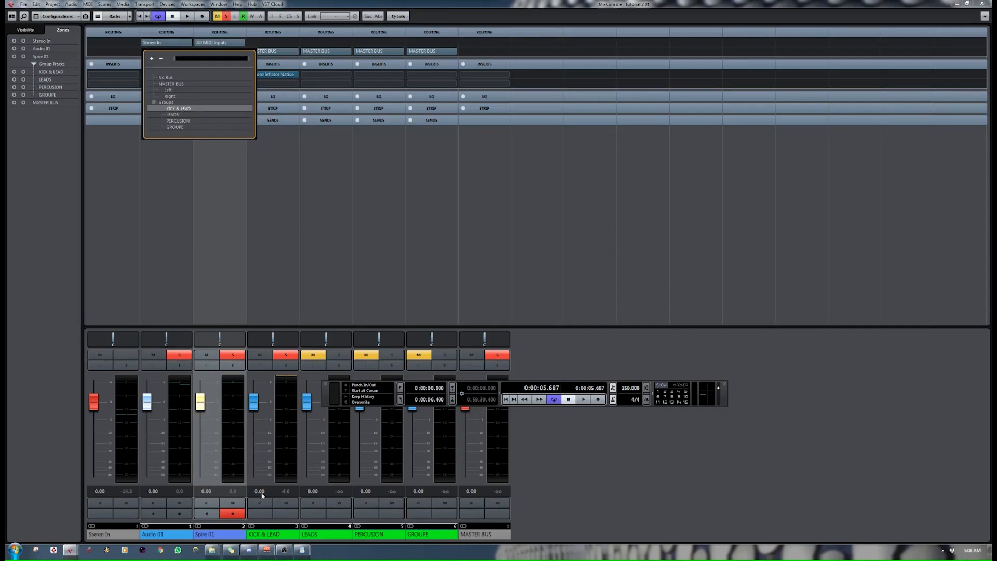
# Rename the KICK & LEAD group channel as KICK GROUP.
pyautogui.click(265, 534)
pyautogui.doubleClick(265, 534)
pyautogui.write('k')
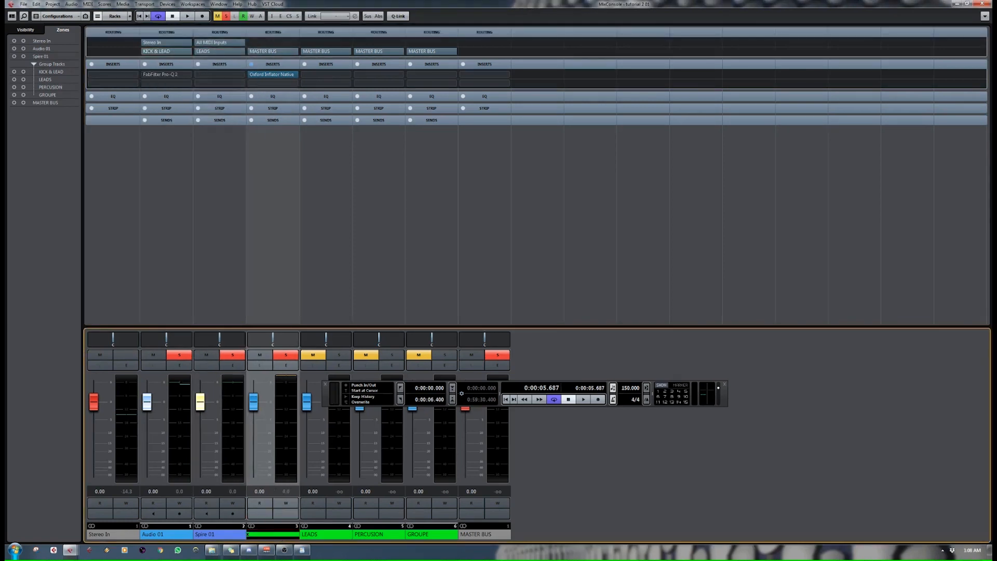
pyautogui.write('ICK GROUP')
pyautogui.press('Return')
pyautogui.doubleClick(262, 534)
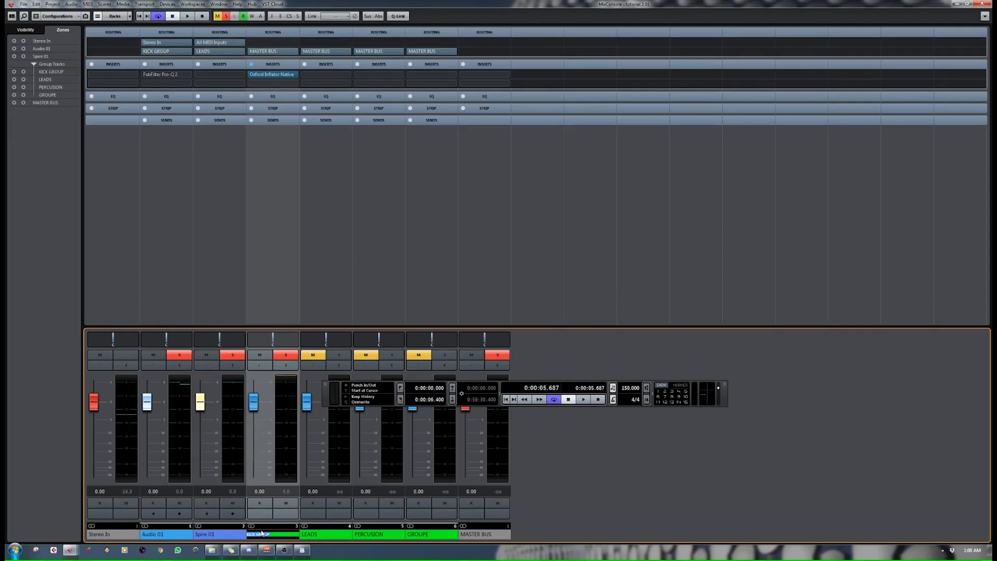
# Rename the Spire 01 channel as LEAD 1 and the Audio 01 channel as KICK 1.
pyautogui.doubleClick(229, 535)
pyautogui.write('LEAD')
pyautogui.press('Return')
pyautogui.doubleClick(156, 535)
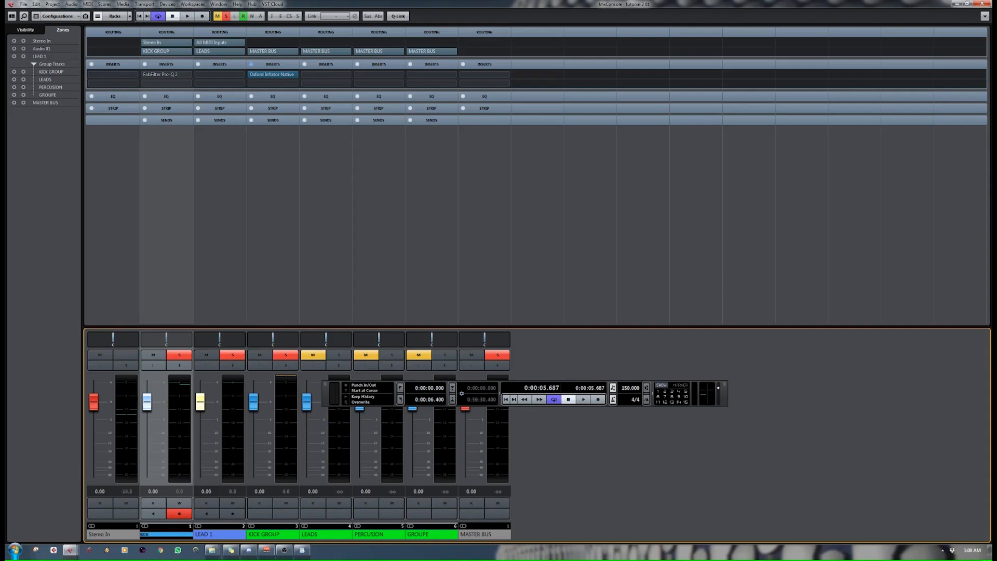
pyautogui.write('KICK 1')
pyautogui.press('Return')
# Choose KICK GROUP as the output of KICK 1 and LEADS as the output of LEAD 1.
pyautogui.click(188, 51)
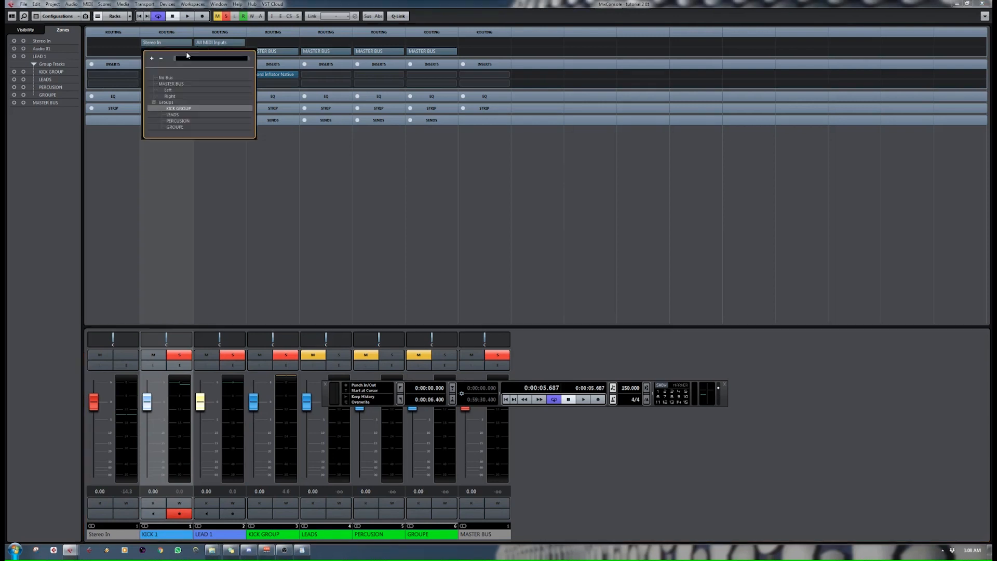
pyautogui.click(191, 109)
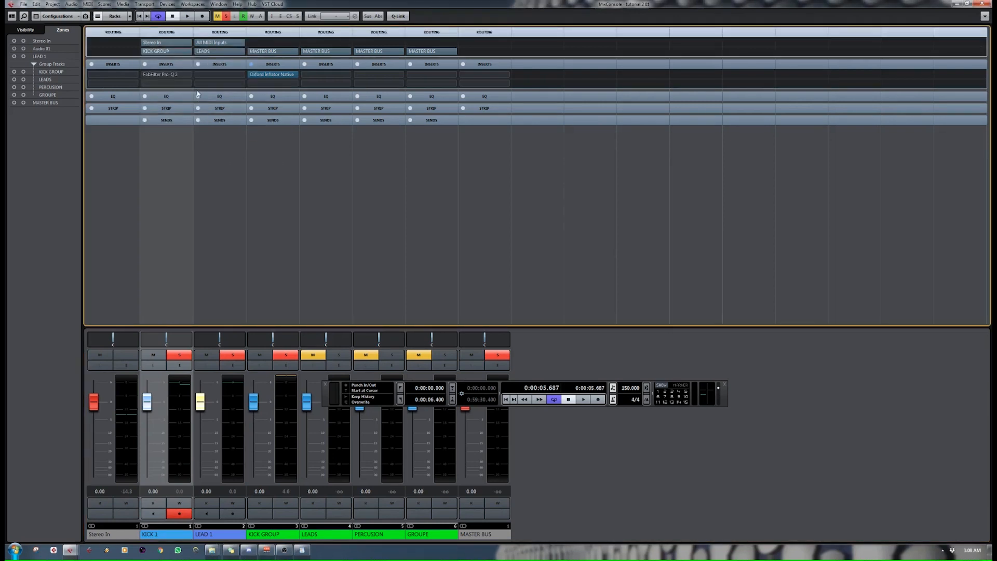
pyautogui.click(238, 51)
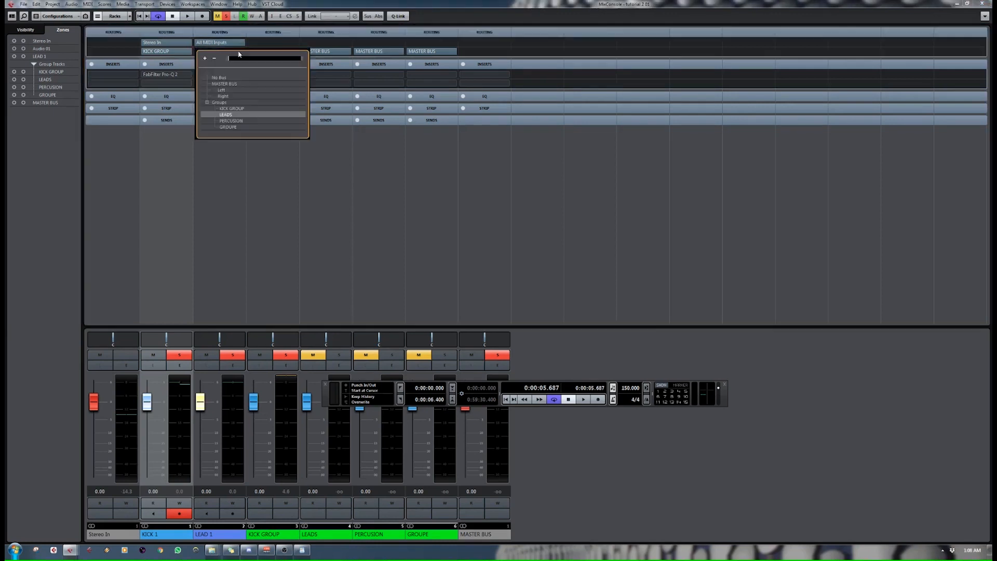
pyautogui.click(232, 115)
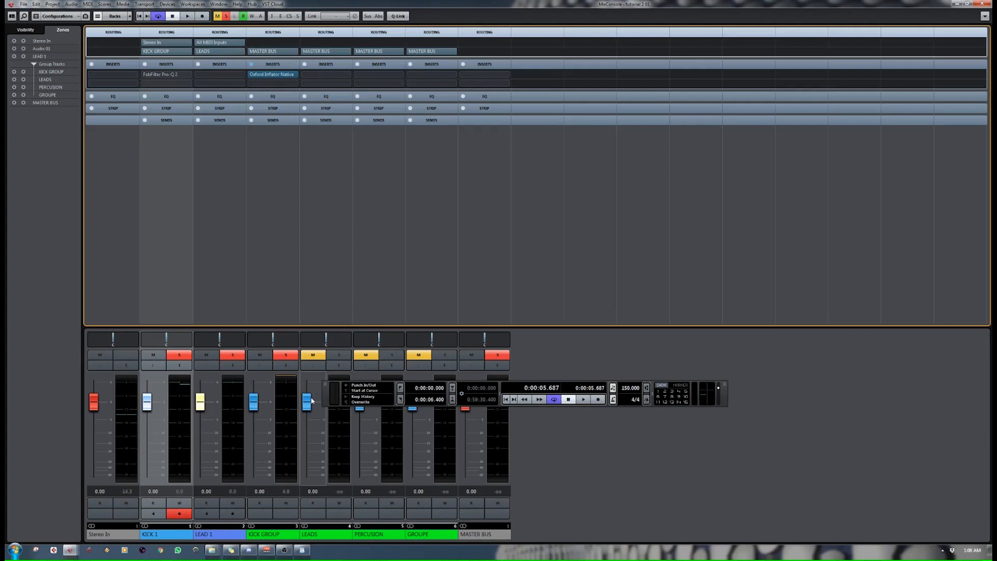
# Route the output of the LEAD 1 channel to the PERCUSION group.
pyautogui.click(198, 535)
pyautogui.click(242, 52)
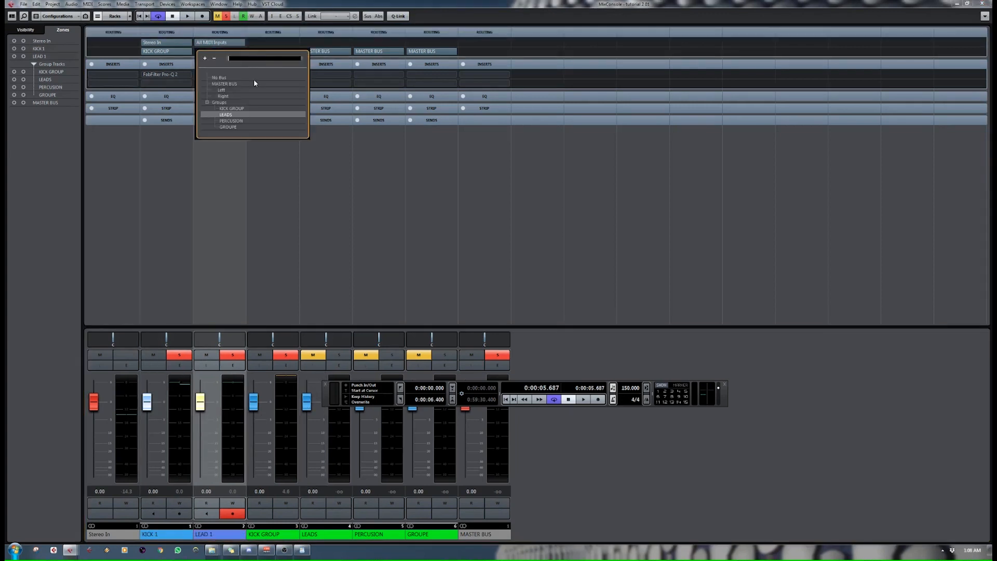
pyautogui.click(235, 121)
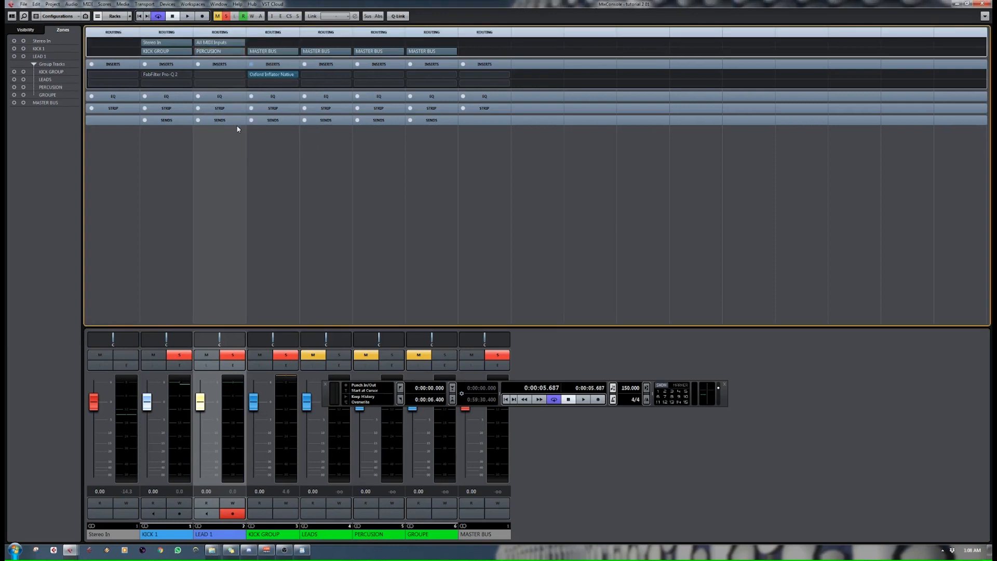
# Route the outputs of the KICK GROUP, LEADS and PERCUSION group channels to the GROUPE channel.
pyautogui.click(275, 536)
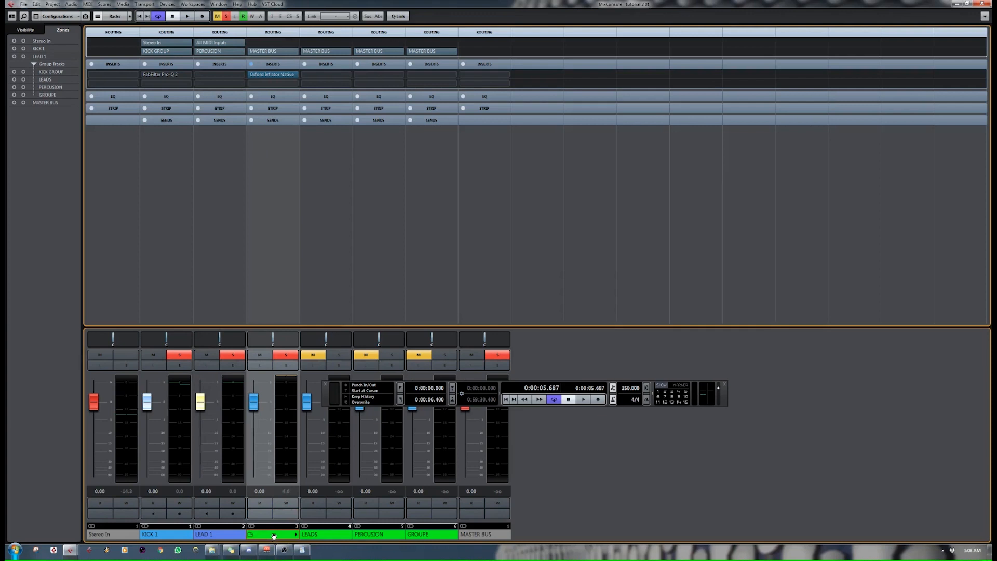
pyautogui.click(311, 535)
pyautogui.click(368, 535)
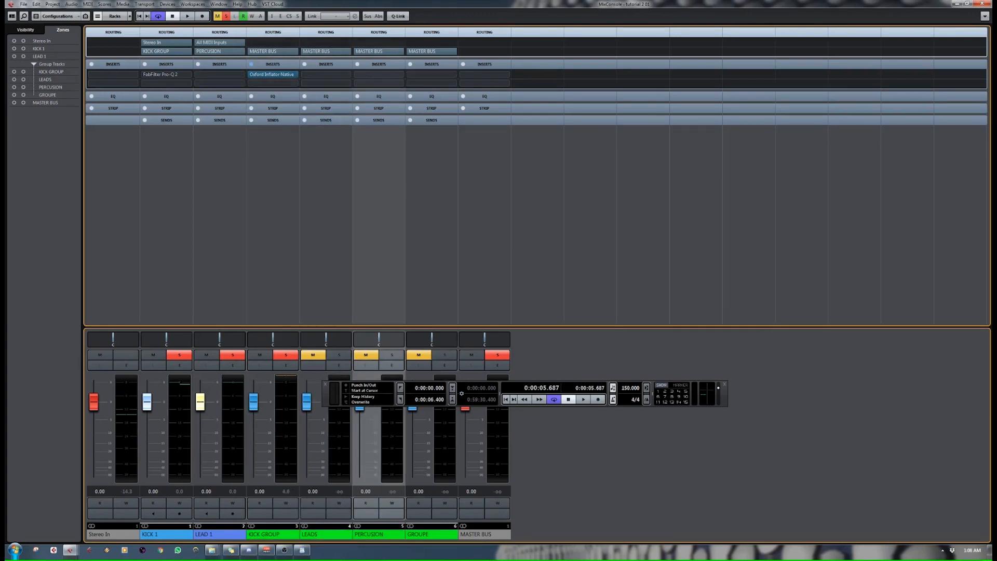
pyautogui.click(290, 50)
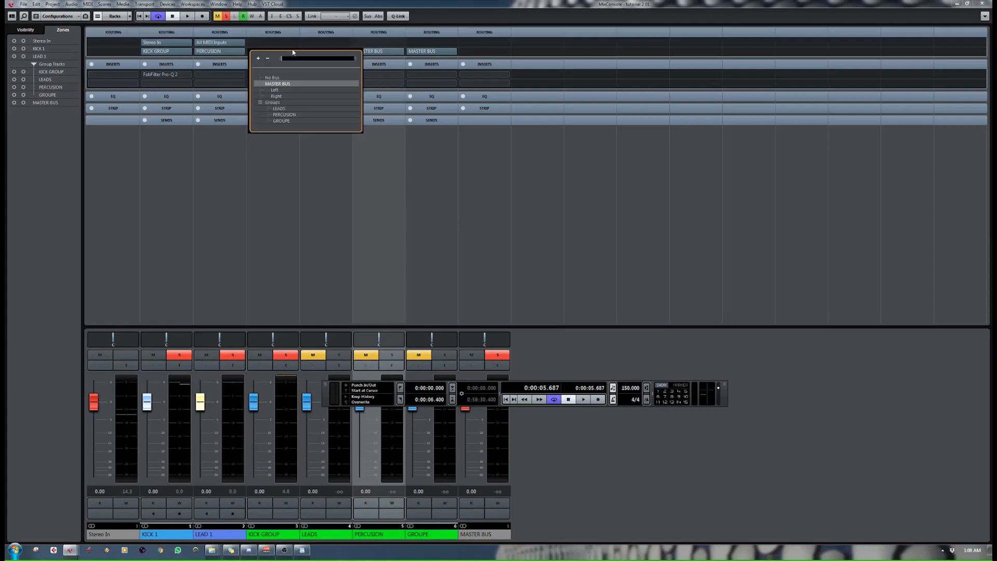
pyautogui.click(287, 120)
pyautogui.click(345, 51)
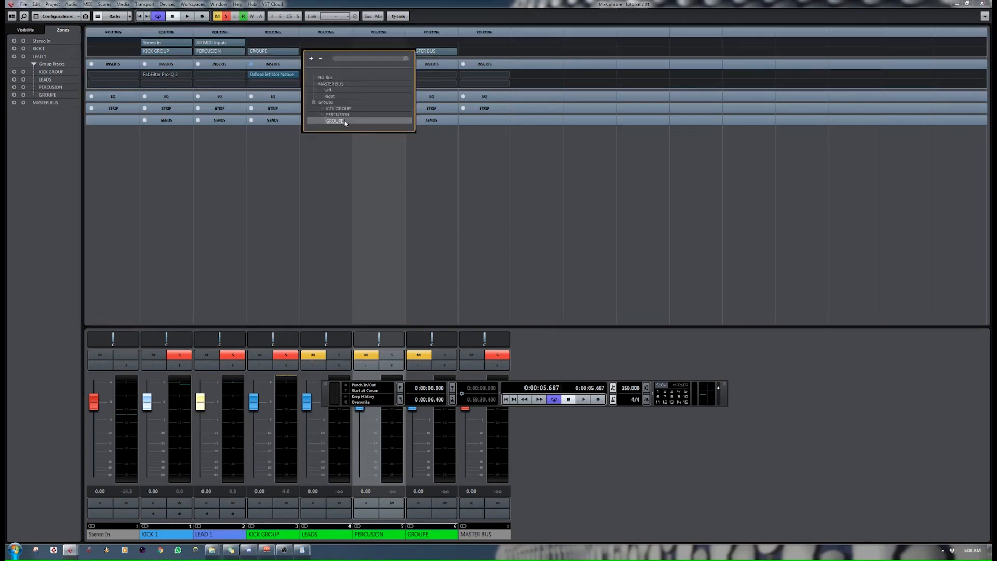
pyautogui.click(335, 120)
pyautogui.click(399, 52)
pyautogui.click(388, 123)
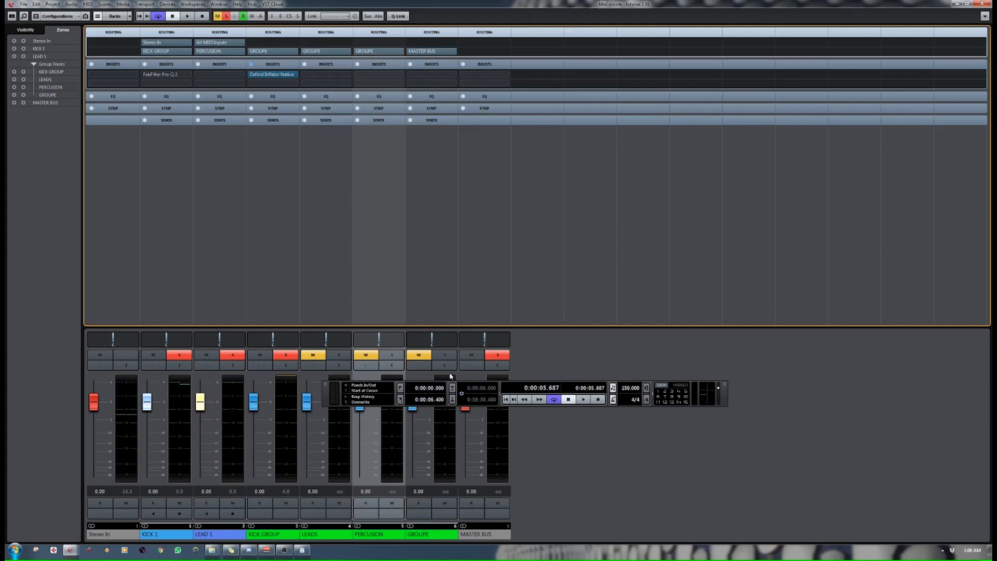
# Solo the GROUPE channel, and clear the solo state on all mixer channels.
pyautogui.click(440, 358)
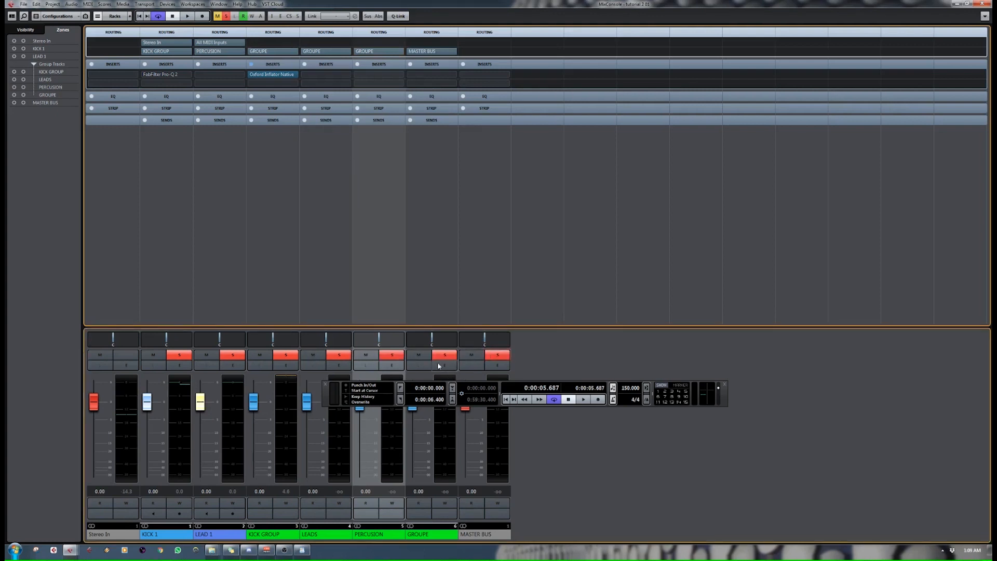
pyautogui.click(436, 529)
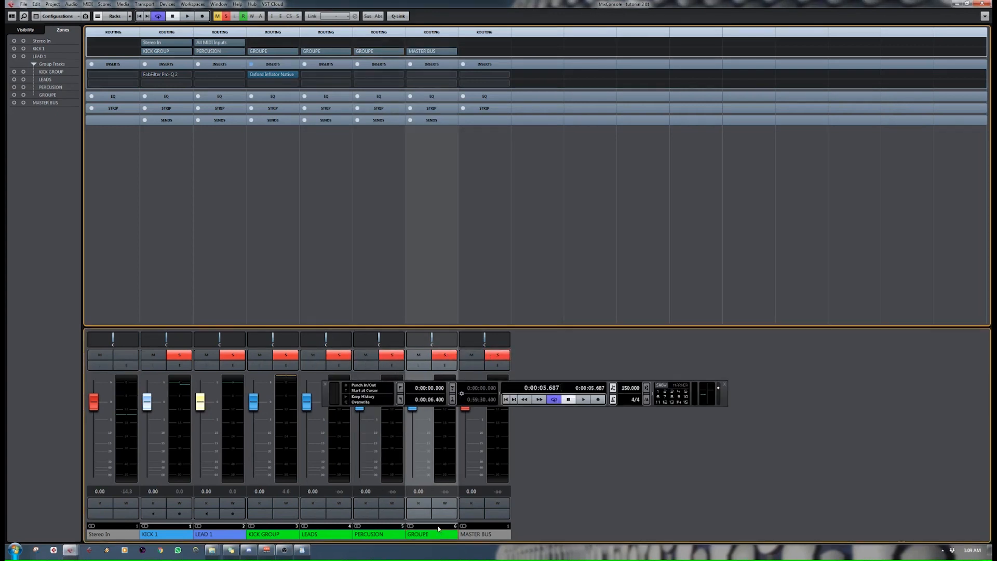
pyautogui.click(500, 358)
pyautogui.click(286, 355)
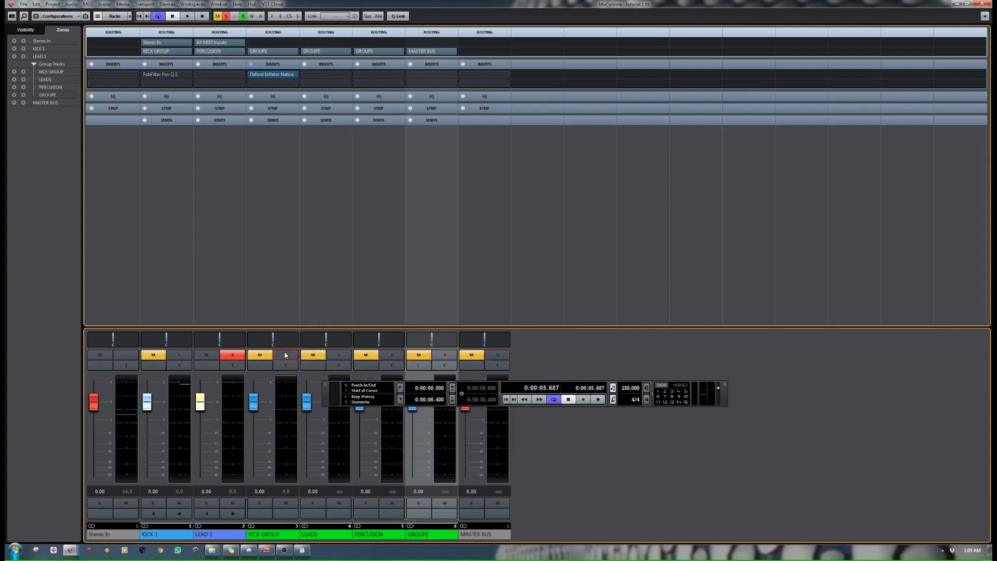
pyautogui.click(228, 358)
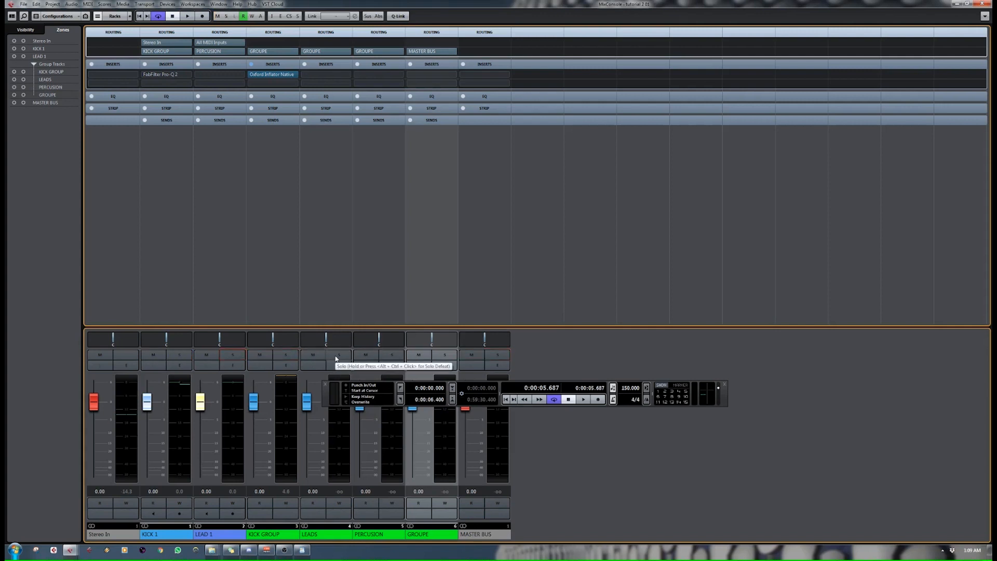
# Add an unnamed stereo group channel to KICK 1 with the group's output routed to MASTER BUS.
pyautogui.click(189, 77)
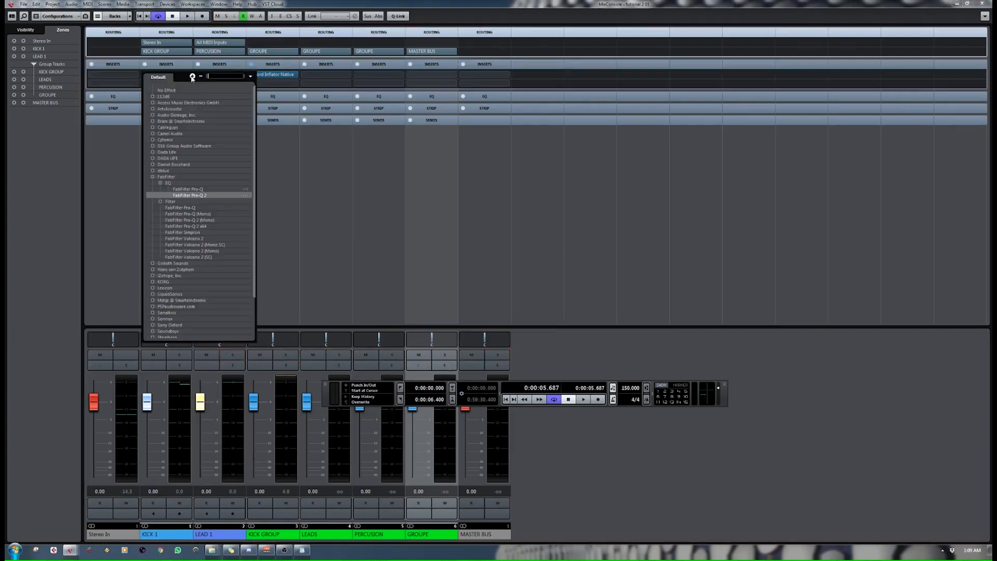
pyautogui.doubleClick(151, 537)
pyautogui.rightClick(152, 537)
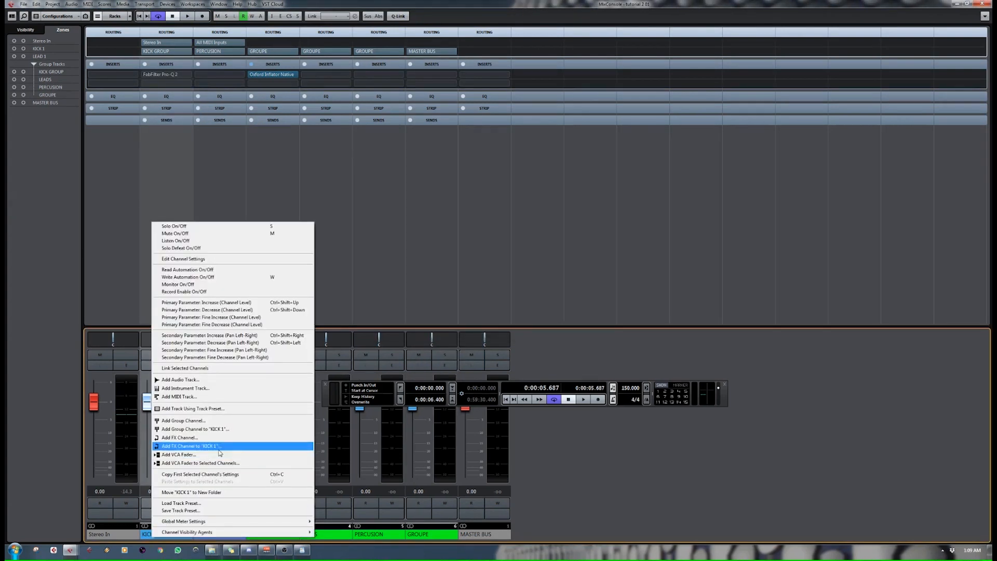
pyautogui.click(192, 429)
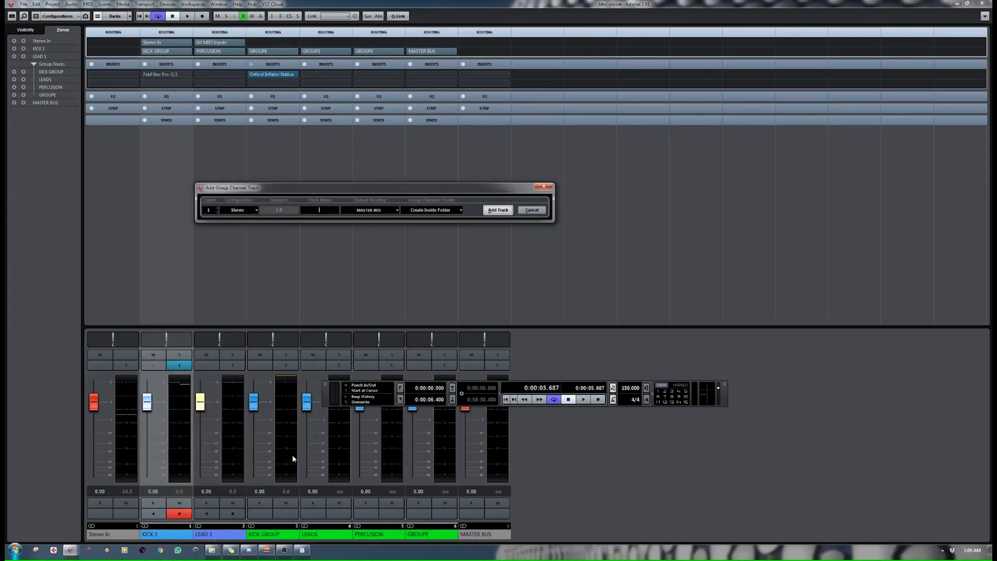
pyautogui.click(498, 210)
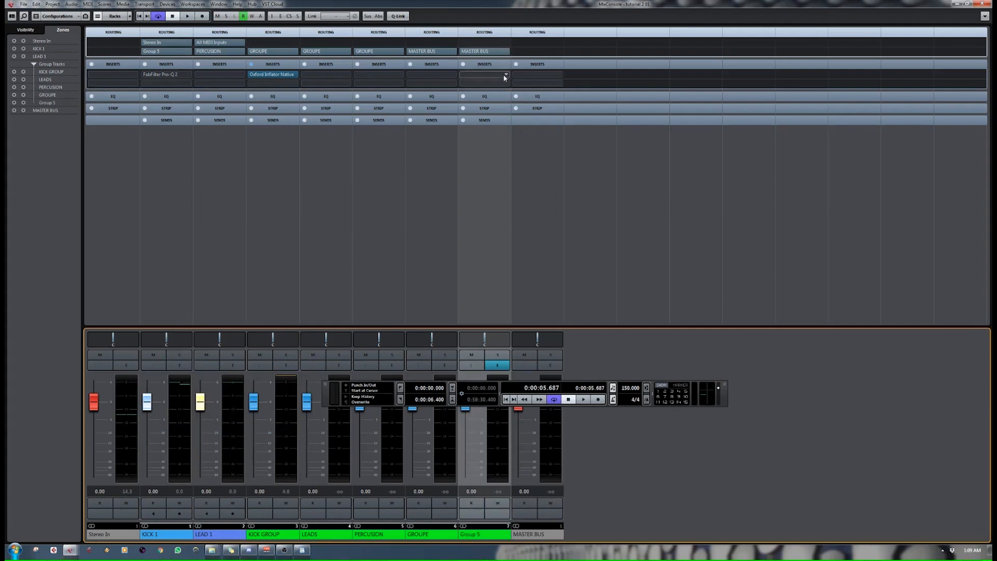
# Remove the FabFilter Pro-Q 2 insert from the KICK 1 channel and hide the floating transport.
pyautogui.click(497, 368)
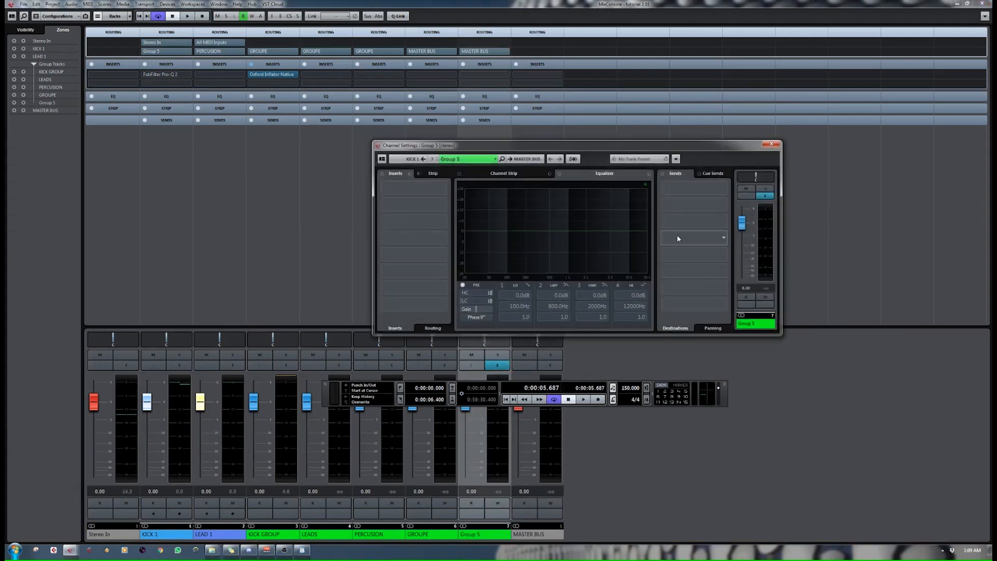
pyautogui.click(771, 144)
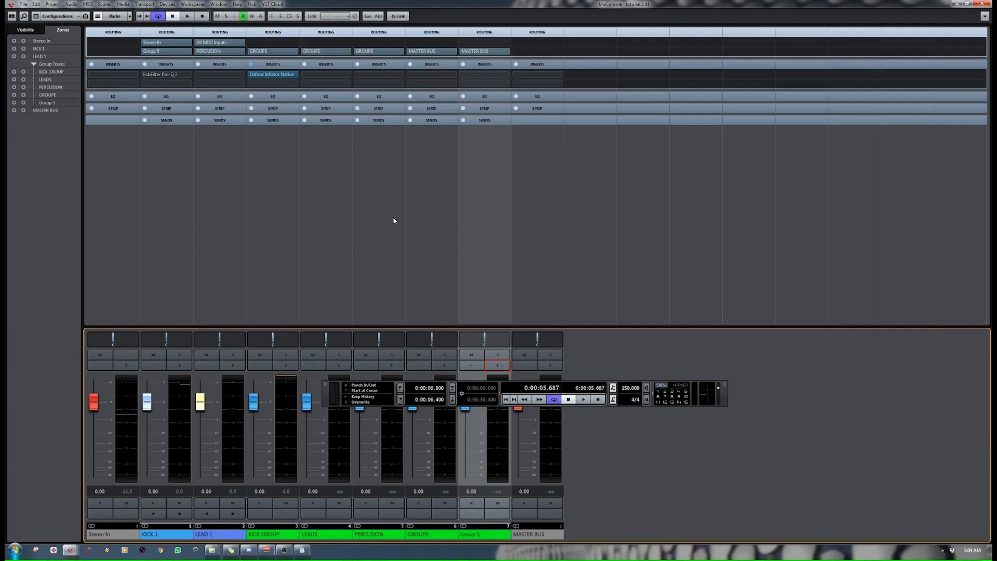
pyautogui.click(156, 74)
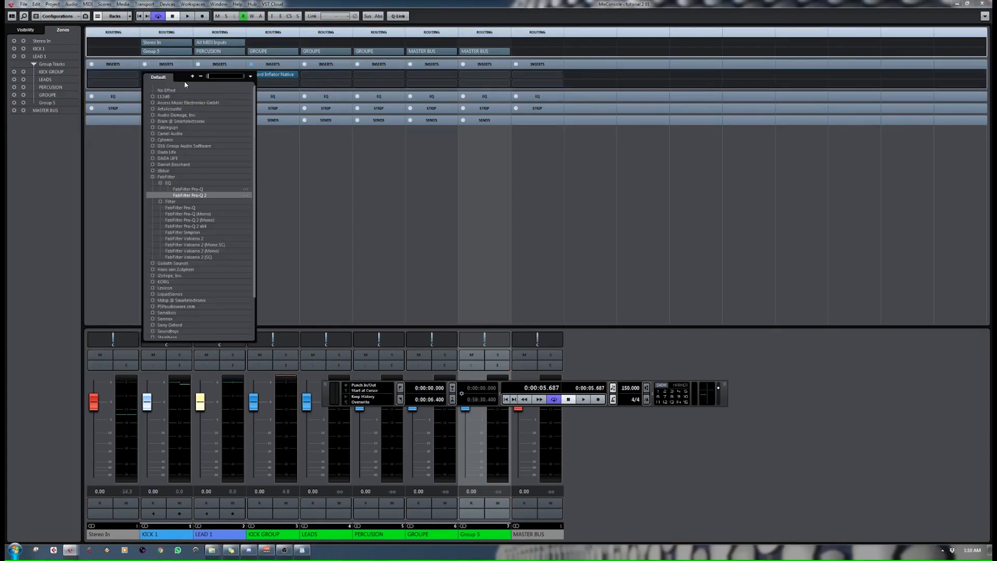
pyautogui.click(180, 90)
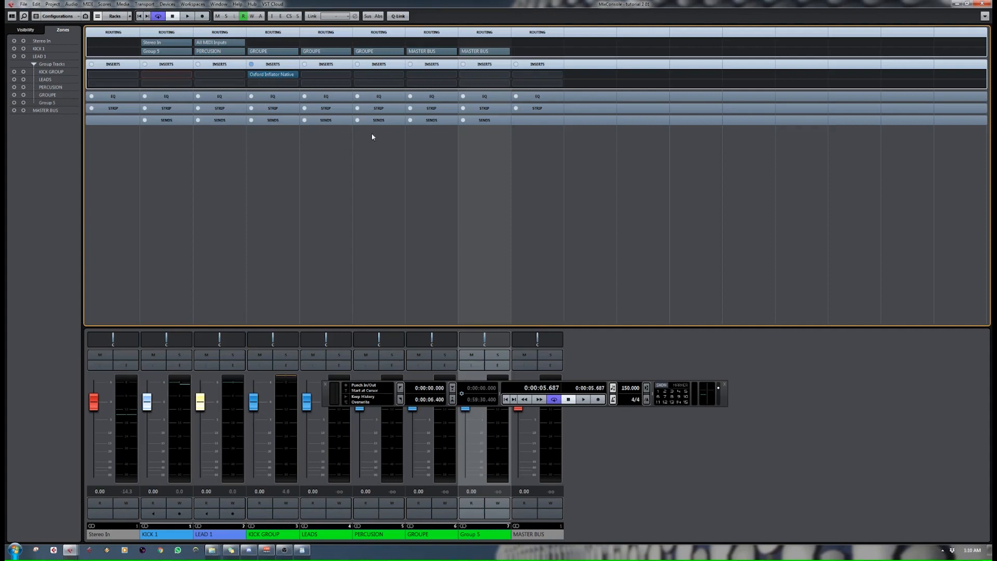
pyautogui.press('F2')
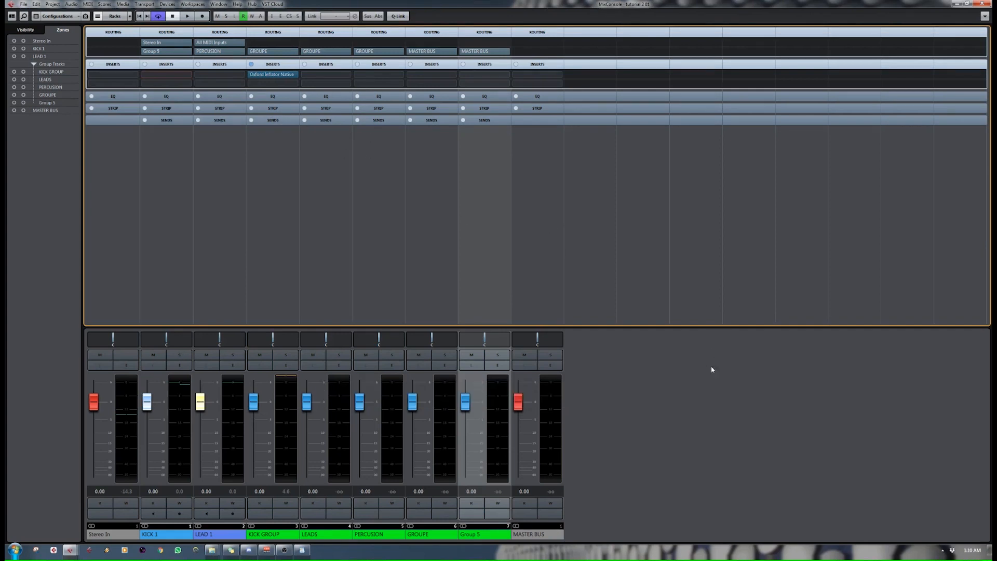
# Add a stereo FX channel with Redline Reverb routed to MASTER BUS, and place the reverb window clear of the mixer channels.
pyautogui.rightClick(712, 369)
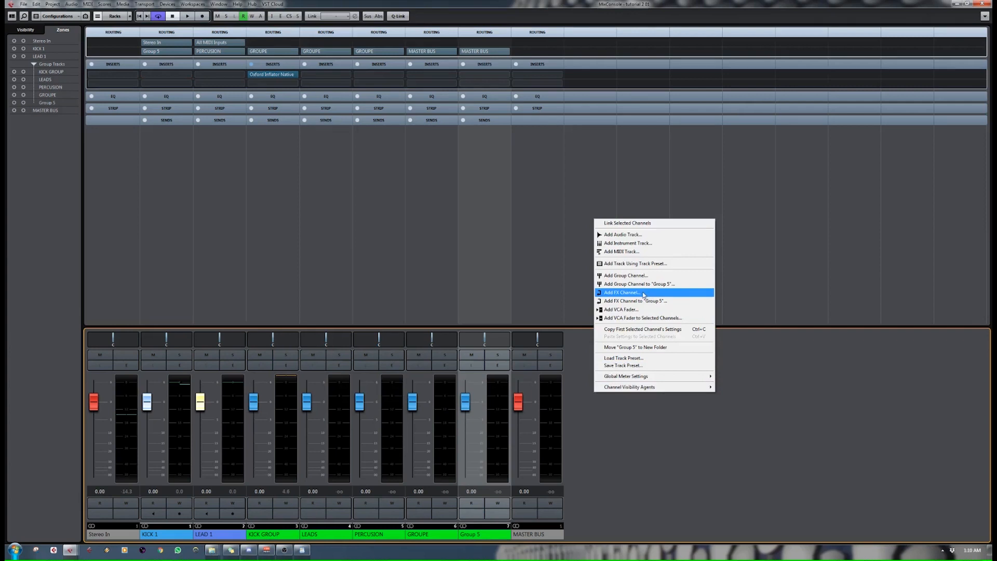
pyautogui.click(643, 294)
pyautogui.click(229, 211)
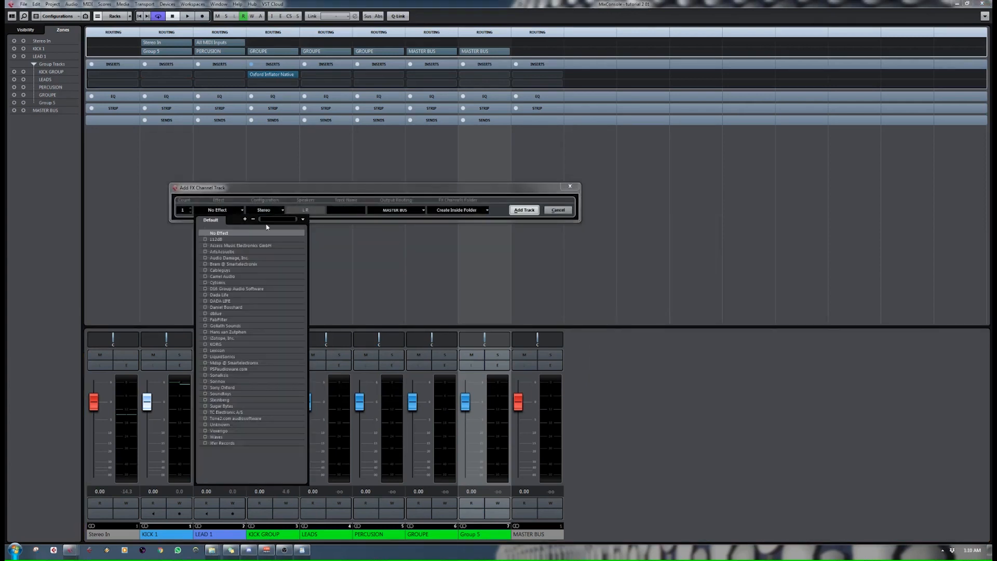
pyautogui.write('re')
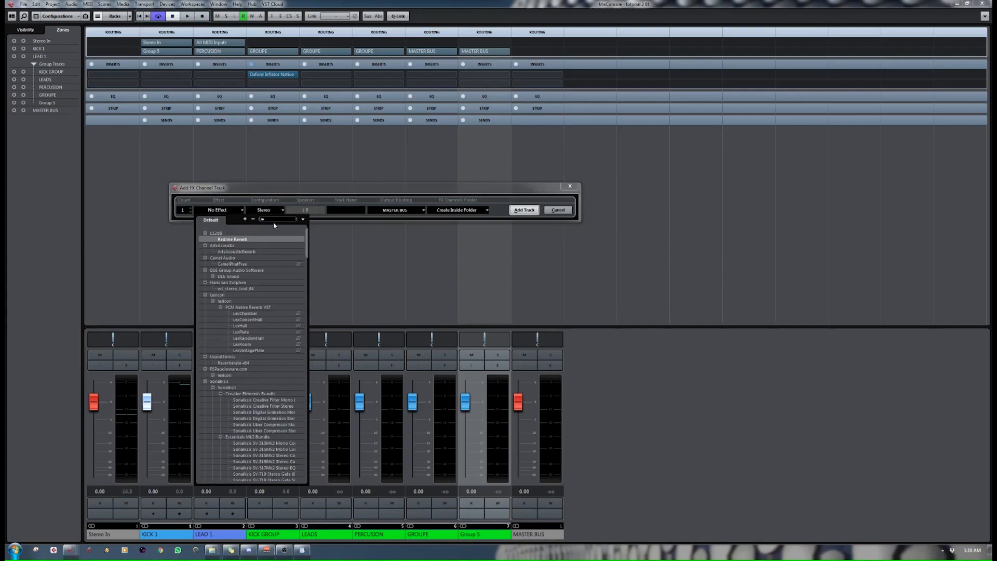
pyautogui.press('Return')
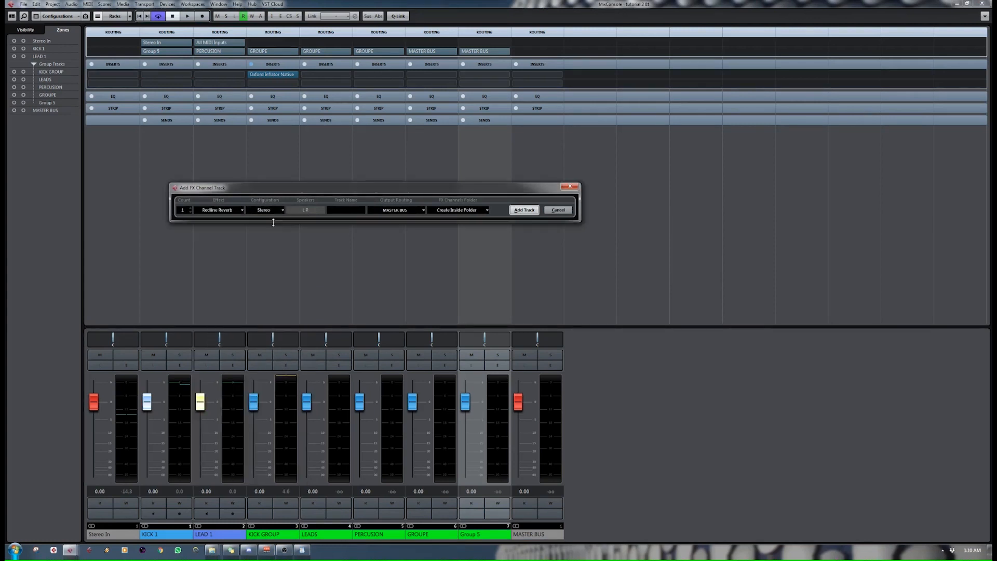
pyautogui.click(524, 210)
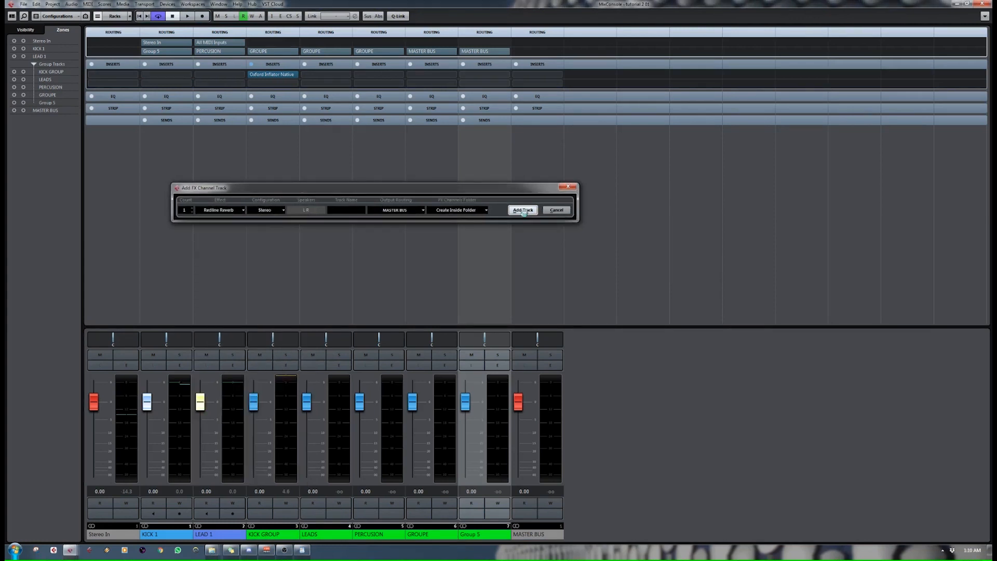
pyautogui.click(529, 72)
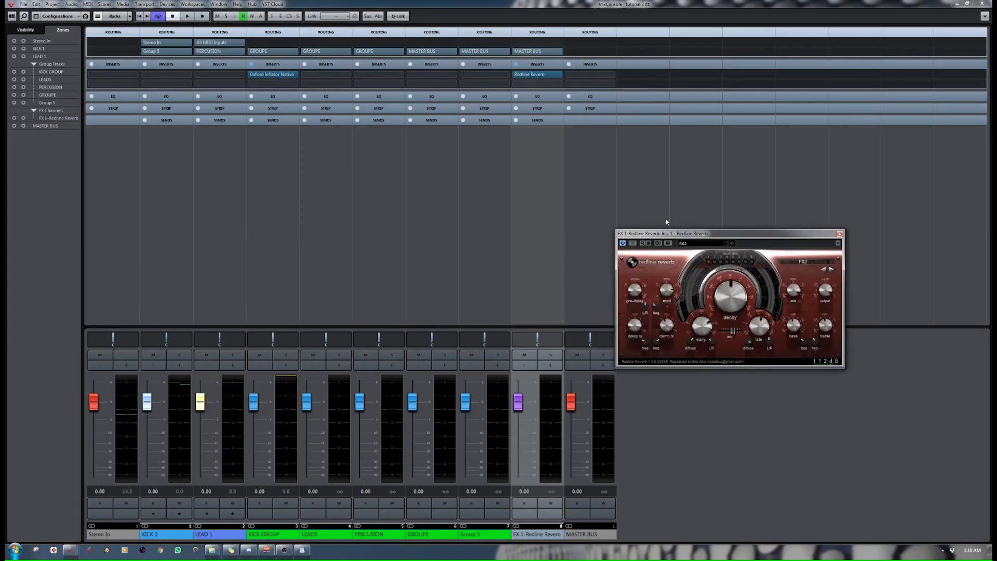
pyautogui.moveTo(737, 236); pyautogui.dragTo(780, 156)
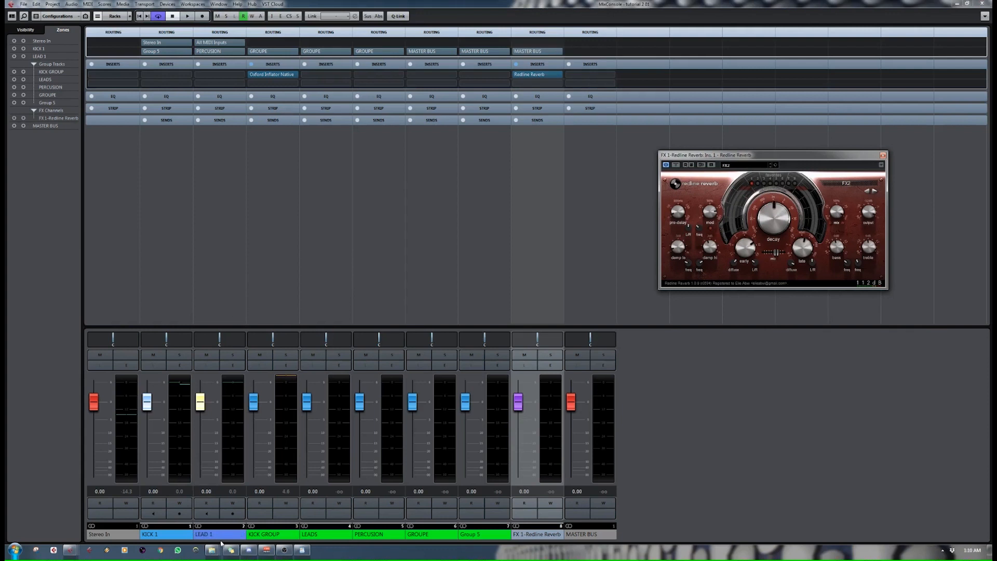
# Return to the project and assign the first send of the LEAD 1 channel to FX 1-Redline Reverb.
pyautogui.click(987, 5)
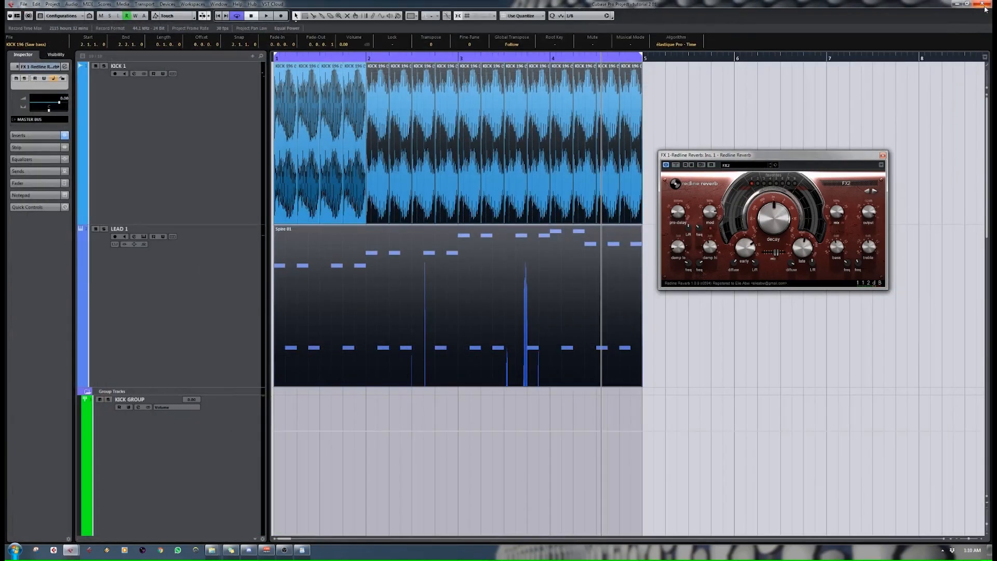
pyautogui.click(148, 323)
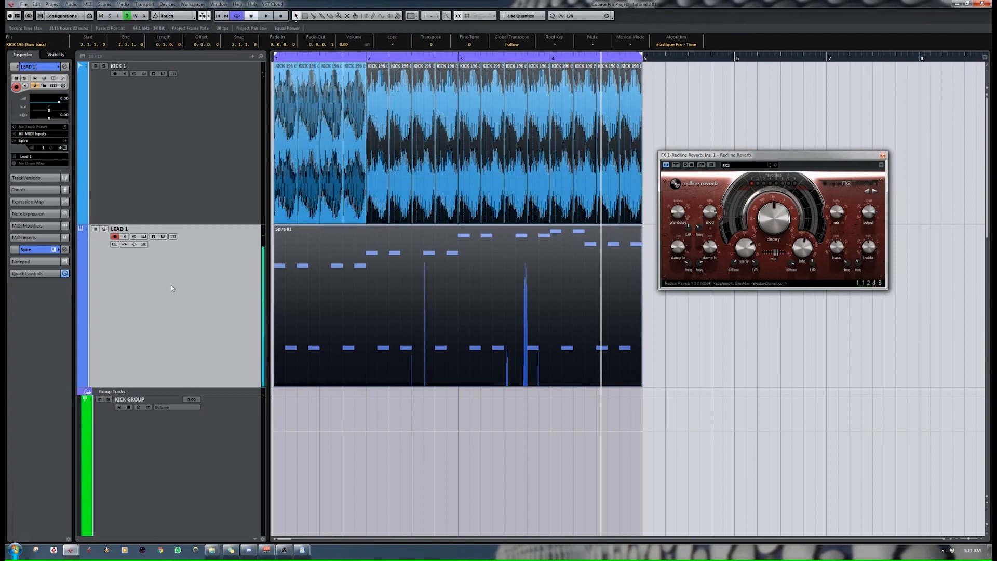
pyautogui.click(135, 238)
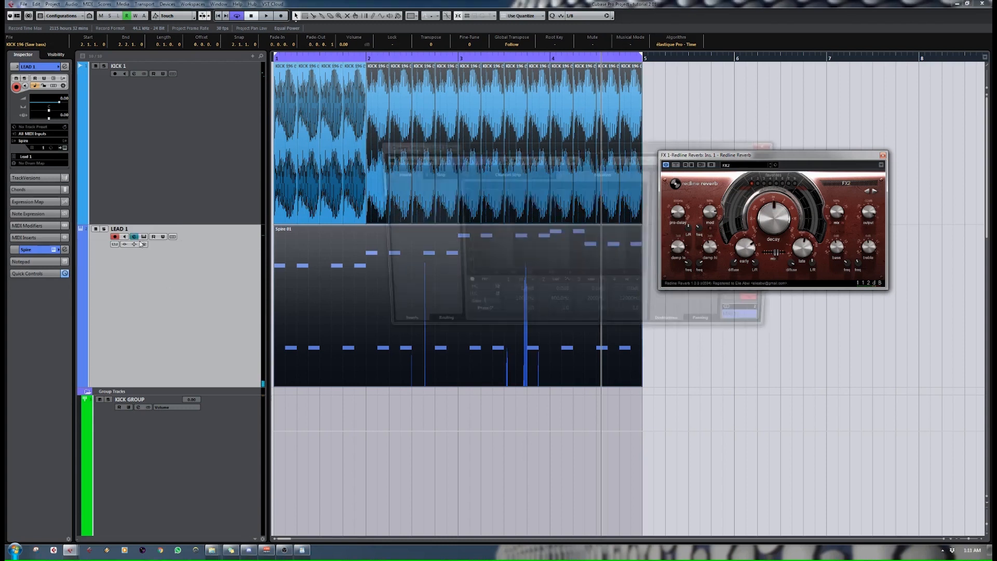
pyautogui.moveTo(538, 149); pyautogui.dragTo(293, 148)
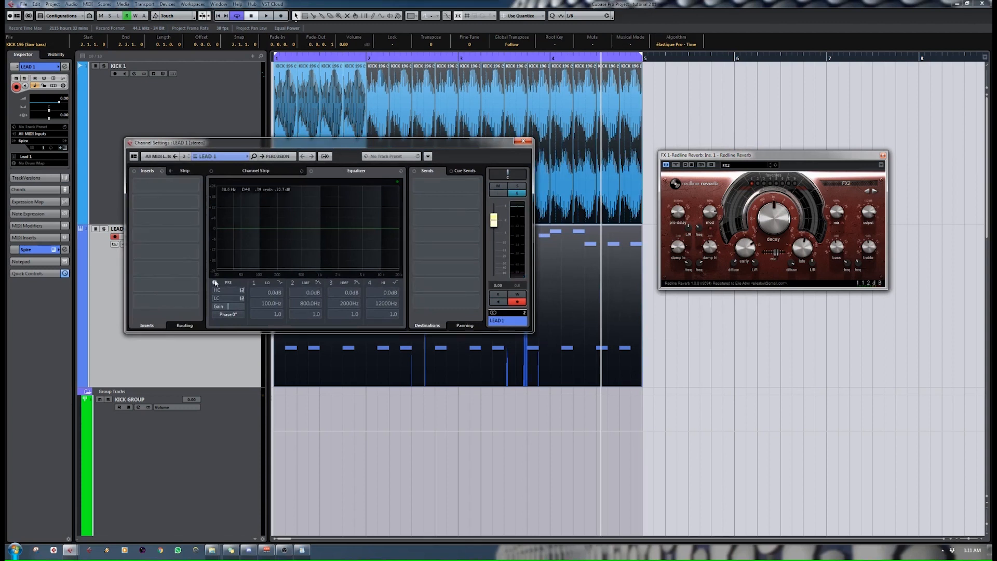
pyautogui.click(473, 186)
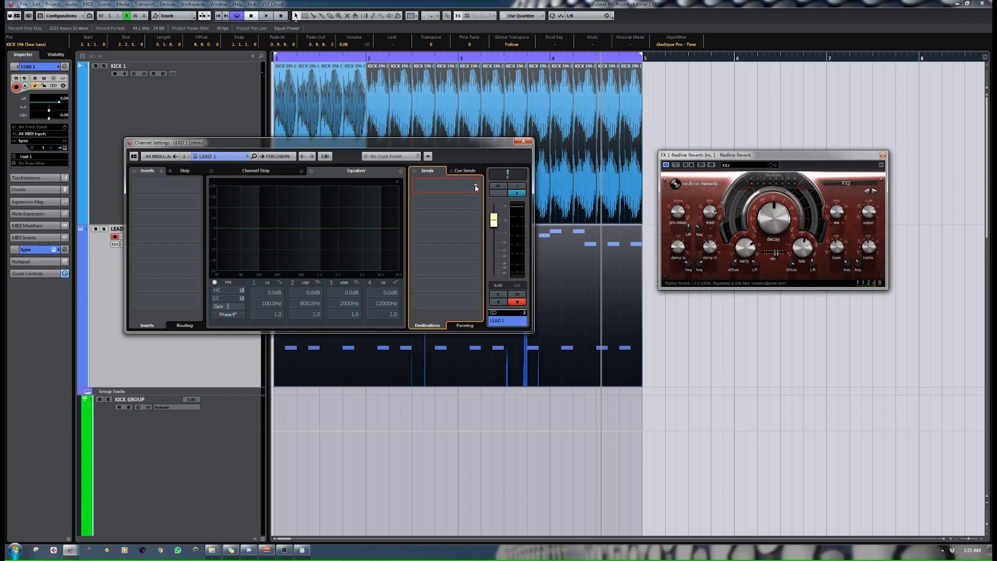
pyautogui.click(475, 186)
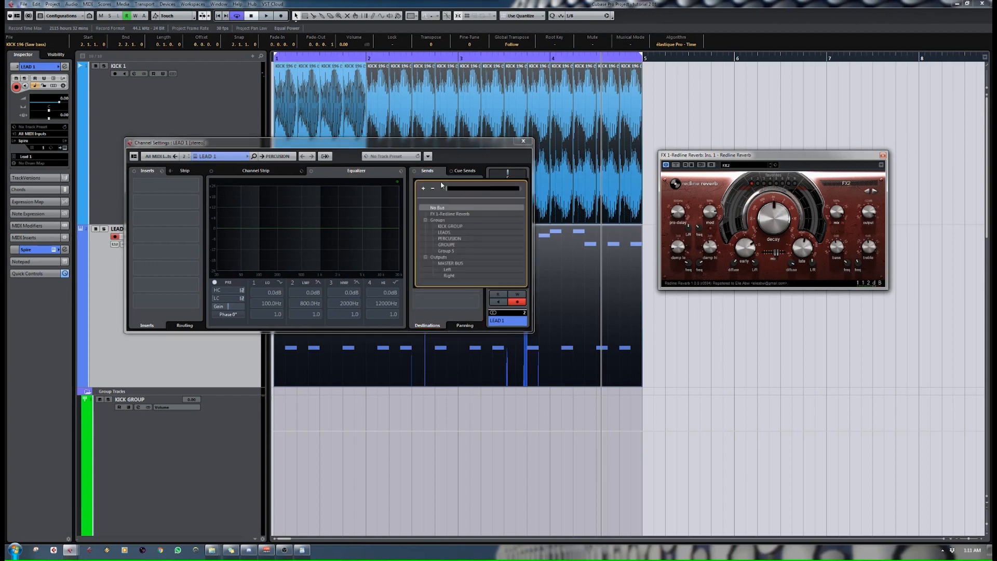
pyautogui.click(448, 214)
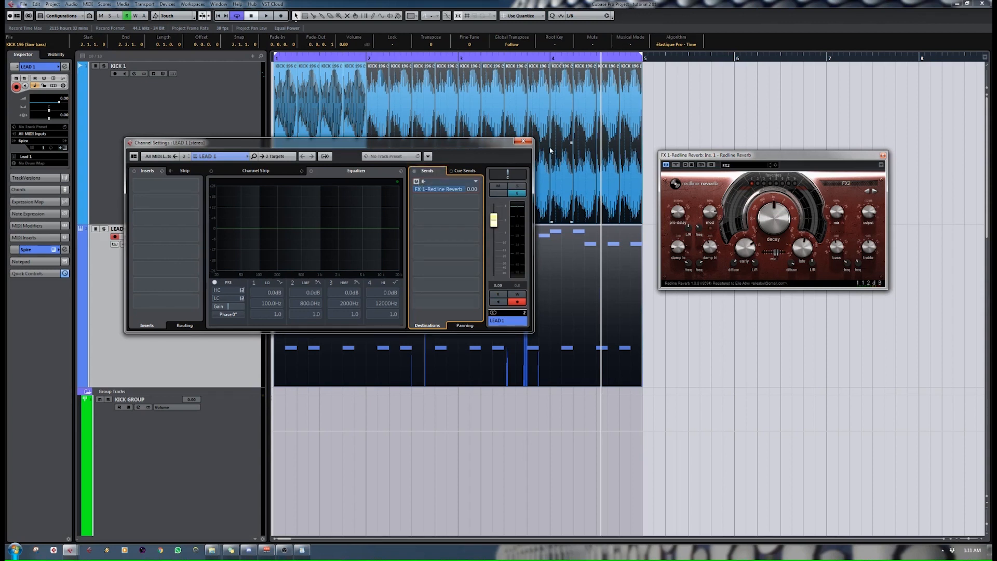
# Set the level of LEAD 1's send to the Redline Reverb channel to -2.51.
pyautogui.doubleClick(472, 190)
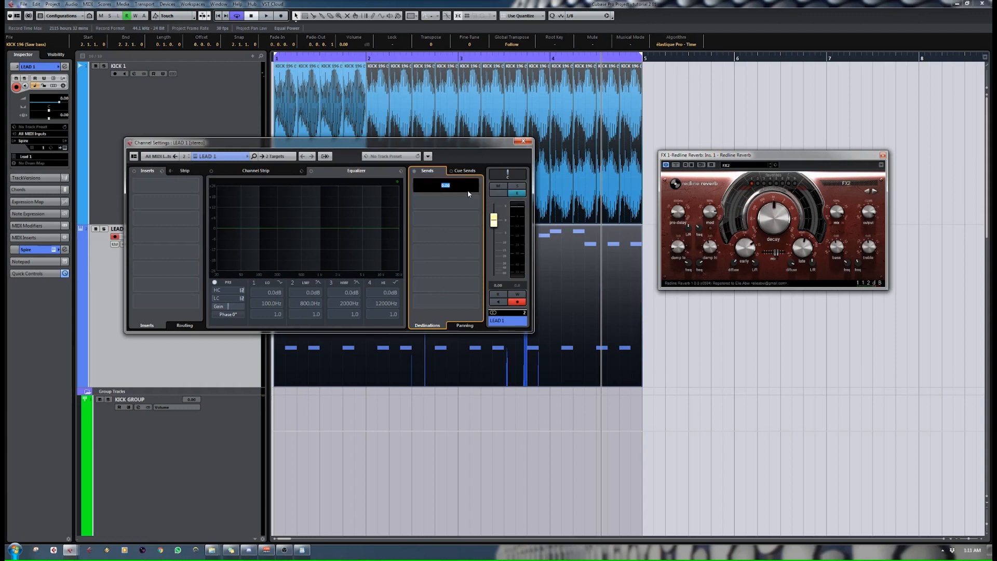
pyautogui.press('Return')
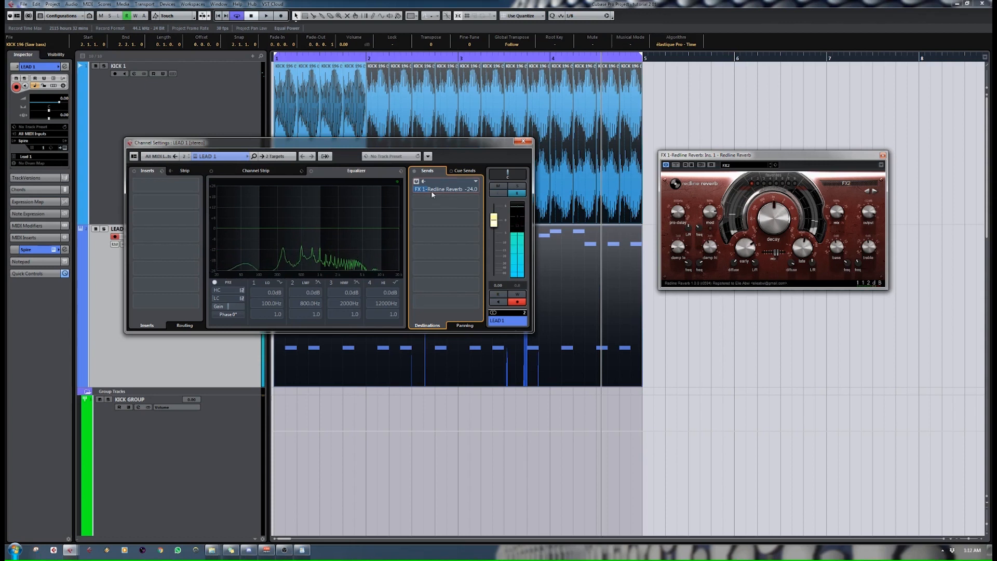
pyautogui.moveTo(430, 189); pyautogui.dragTo(464, 188)
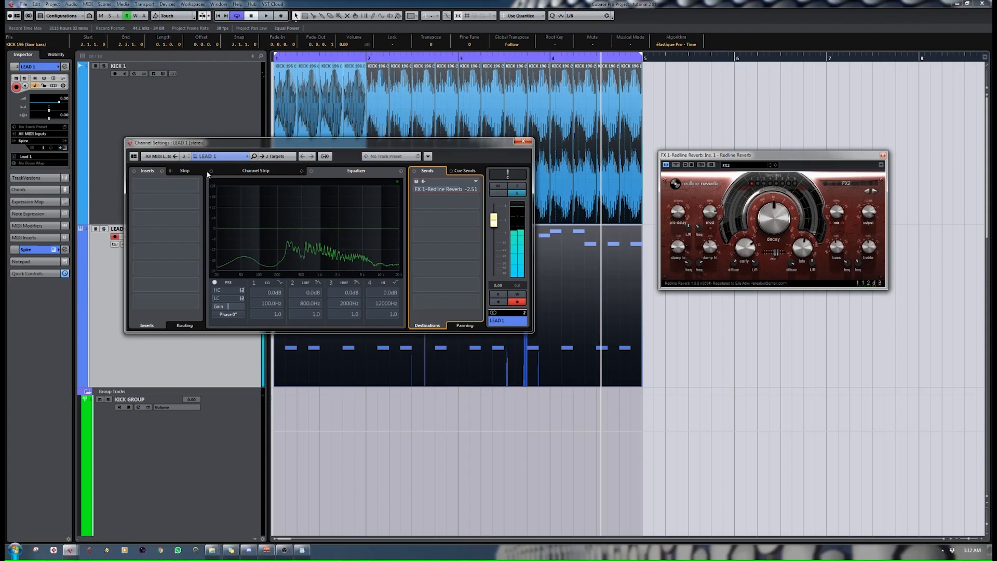
# Check the reverb and delay effect sections of the Spire synth on LEAD 1, and close the synth.
pyautogui.click(196, 156)
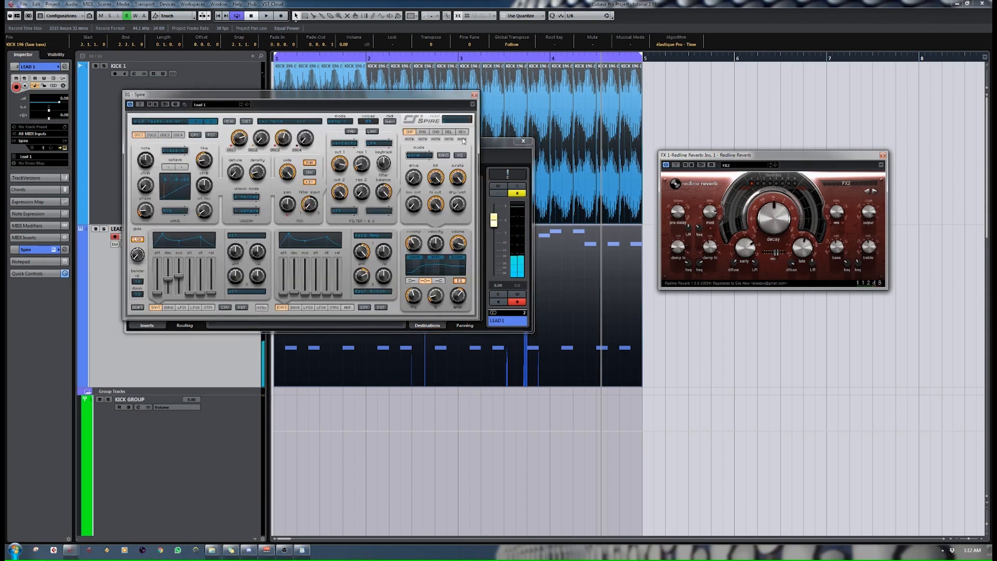
pyautogui.click(461, 132)
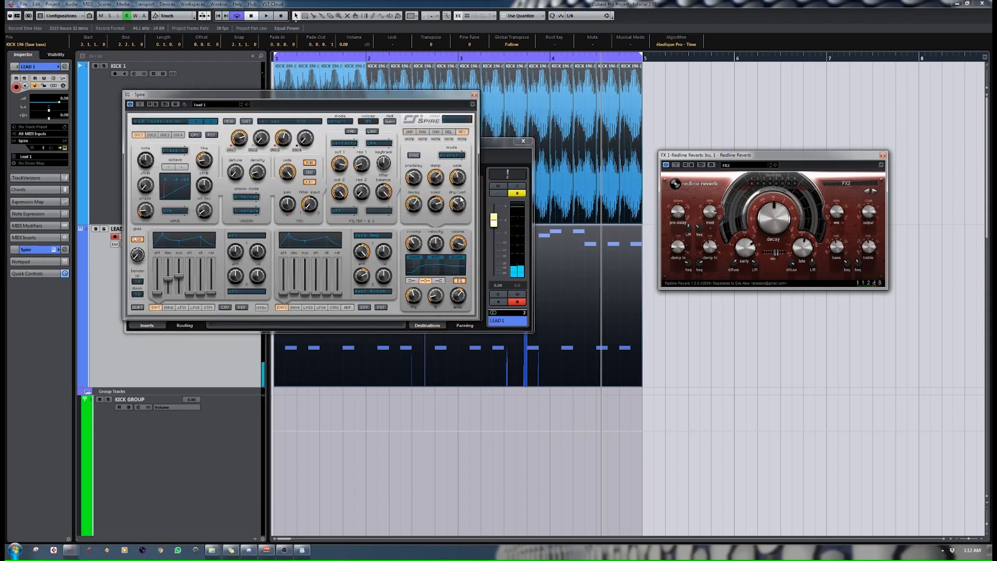
pyautogui.click(448, 132)
pyautogui.click(475, 95)
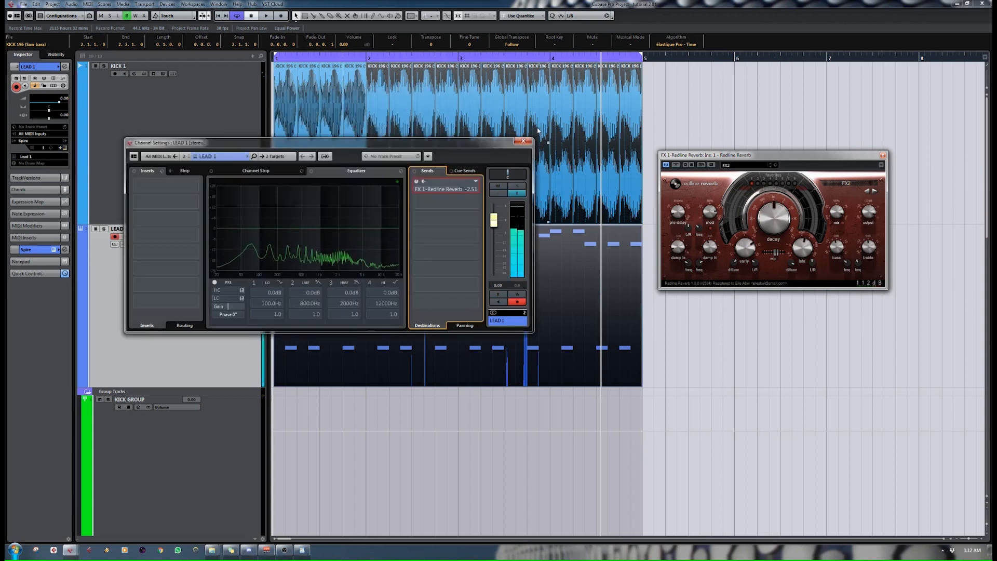
# Set LEAD 1's Redline Reverb send level to -2.36 and switch the send to pre-fader.
pyautogui.click(417, 181)
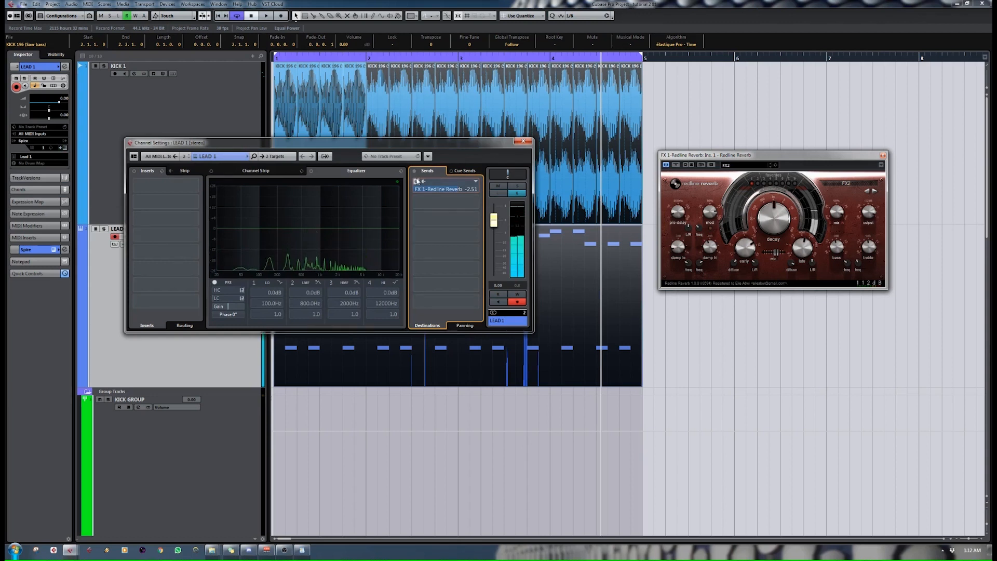
pyautogui.moveTo(459, 190); pyautogui.dragTo(435, 195)
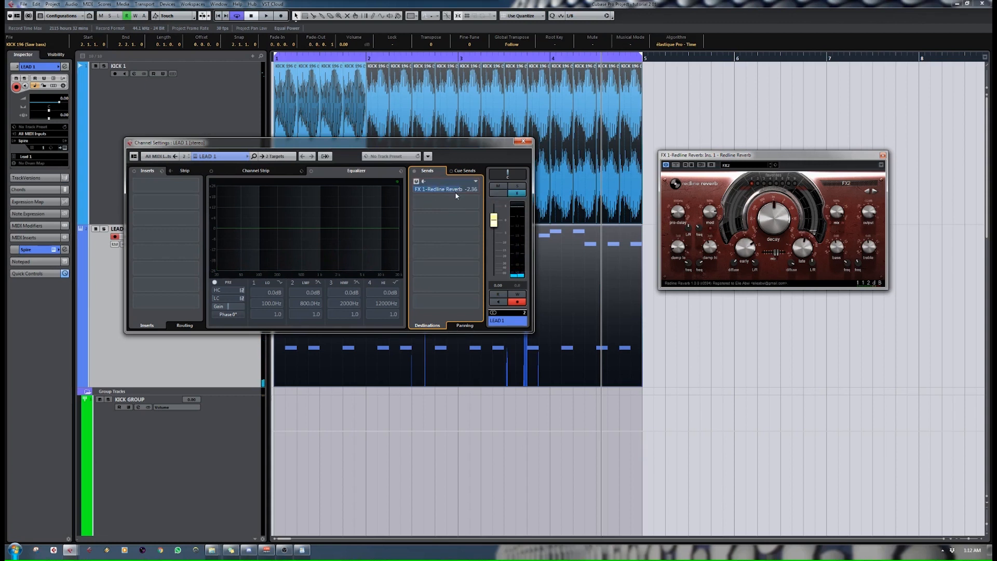
pyautogui.click(425, 183)
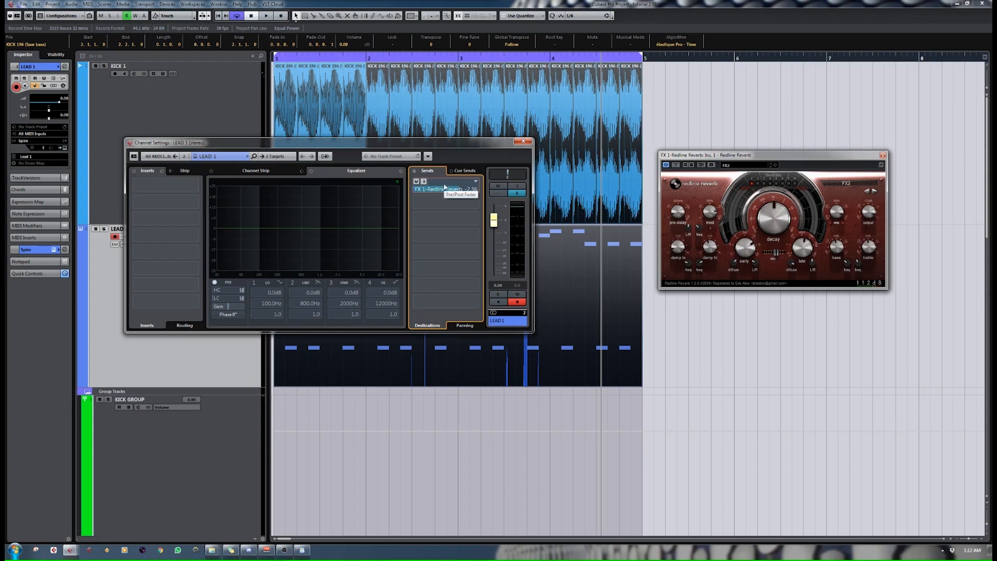
pyautogui.click(424, 182)
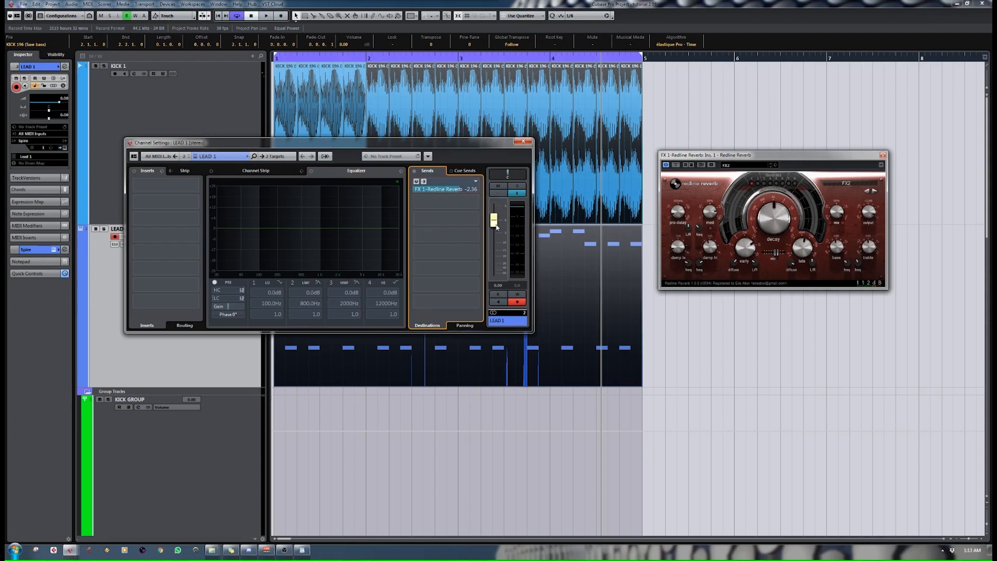
# Lower the LEAD 1 volume fader all the way and switch its Redline Reverb send back to post-fader.
pyautogui.moveTo(496, 227); pyautogui.dragTo(500, 288)
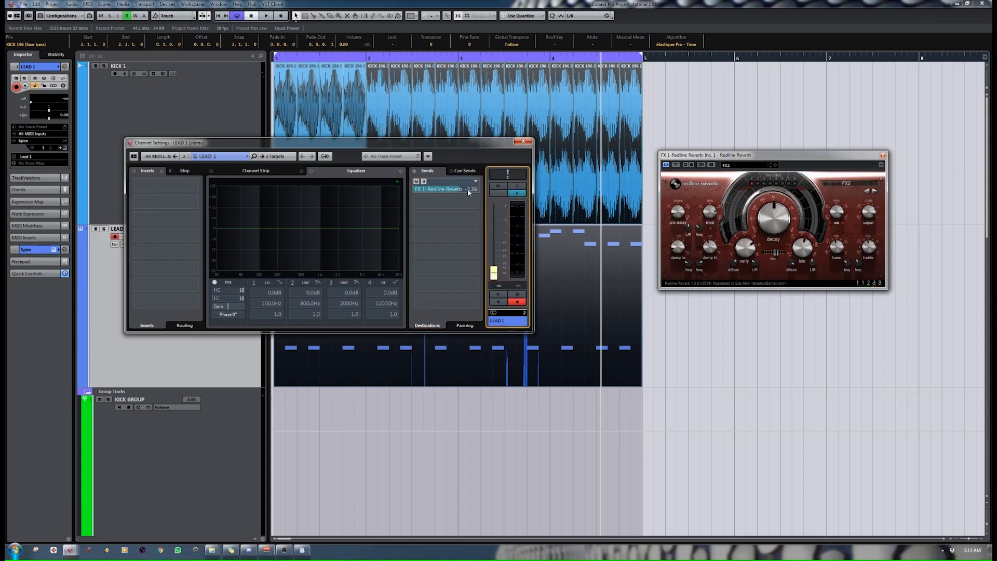
pyautogui.click(425, 182)
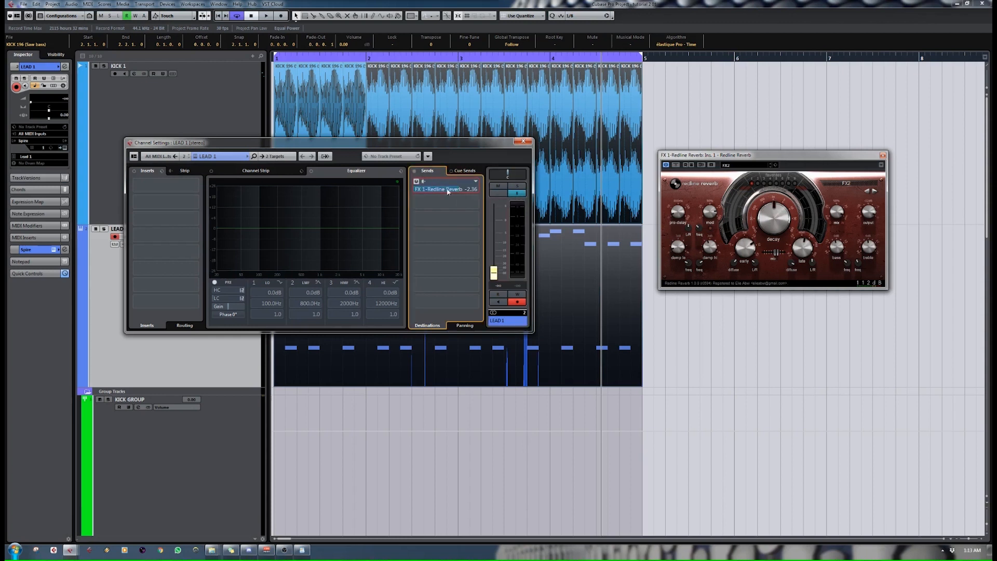
pyautogui.click(495, 278)
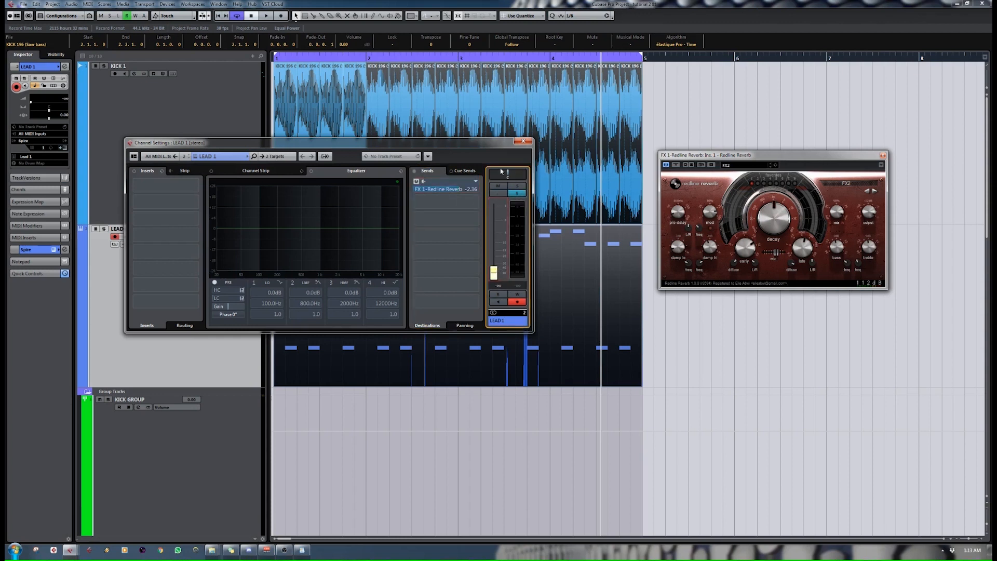
# Solo the LEAD 1 track, play the loop and reopen the LEAD 1 channel settings.
pyautogui.click(104, 229)
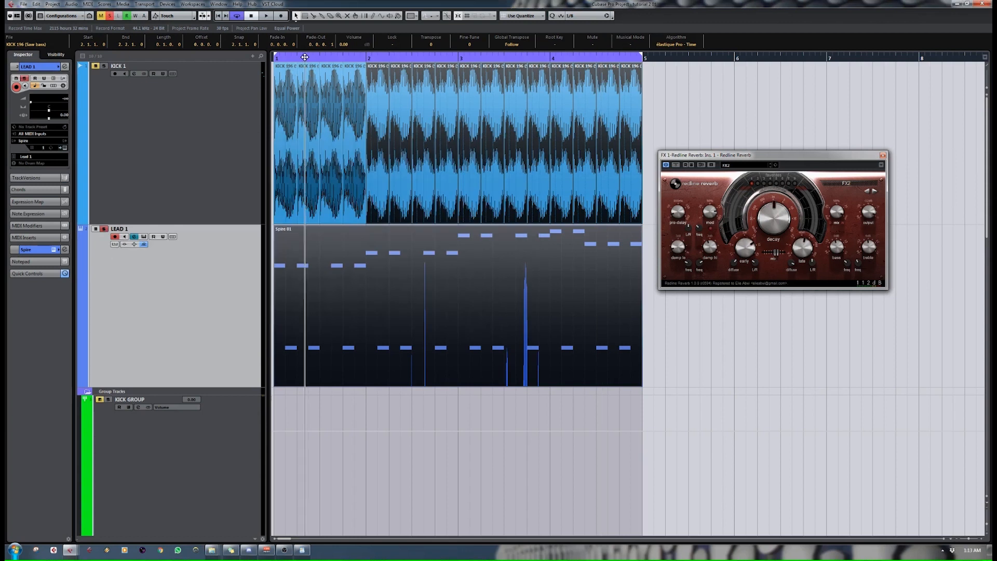
pyautogui.press('space')
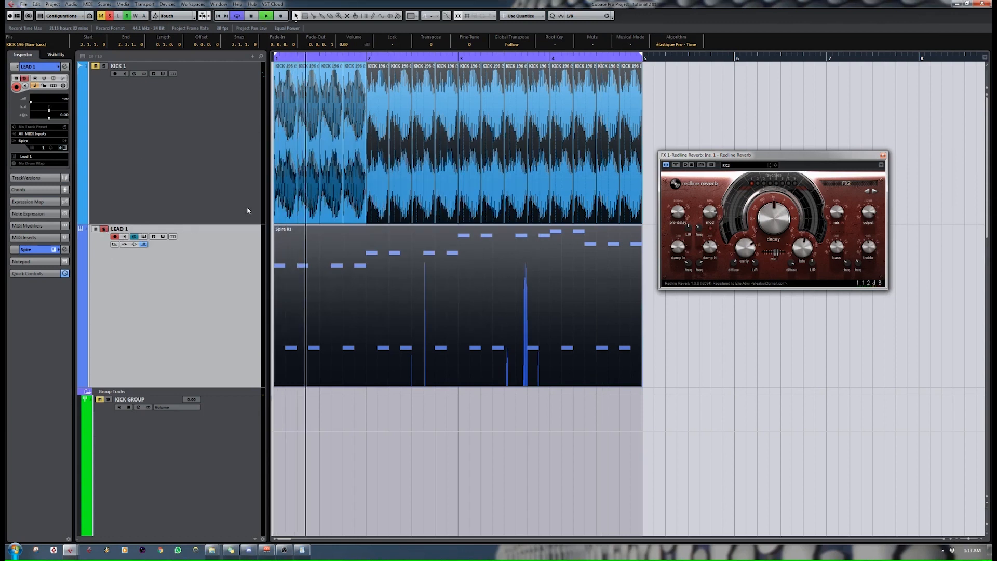
pyautogui.click(134, 237)
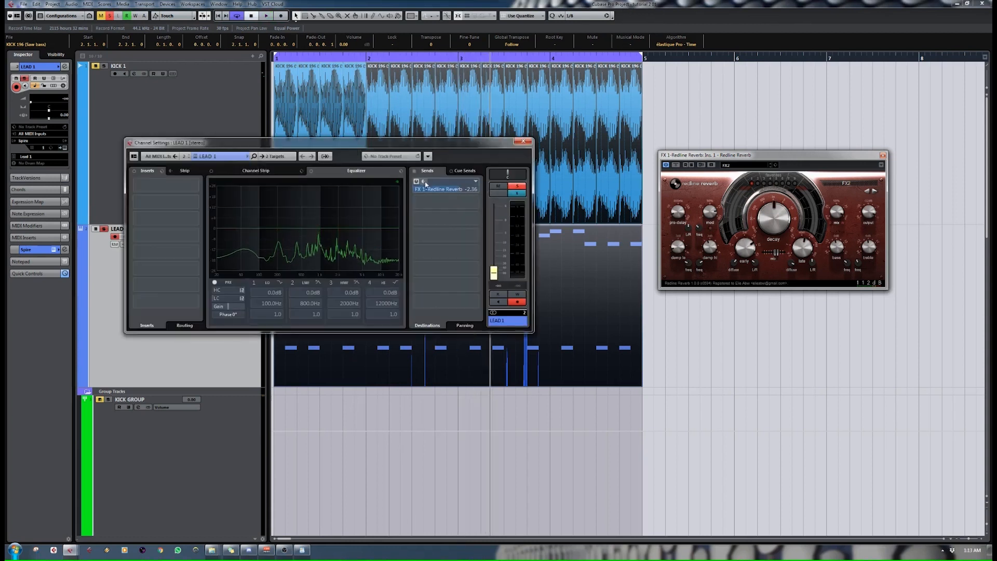
# Switch LEAD 1's Redline Reverb send to pre-fader and play the loop with its volume fader fully down.
pyautogui.click(305, 58)
pyautogui.click(134, 237)
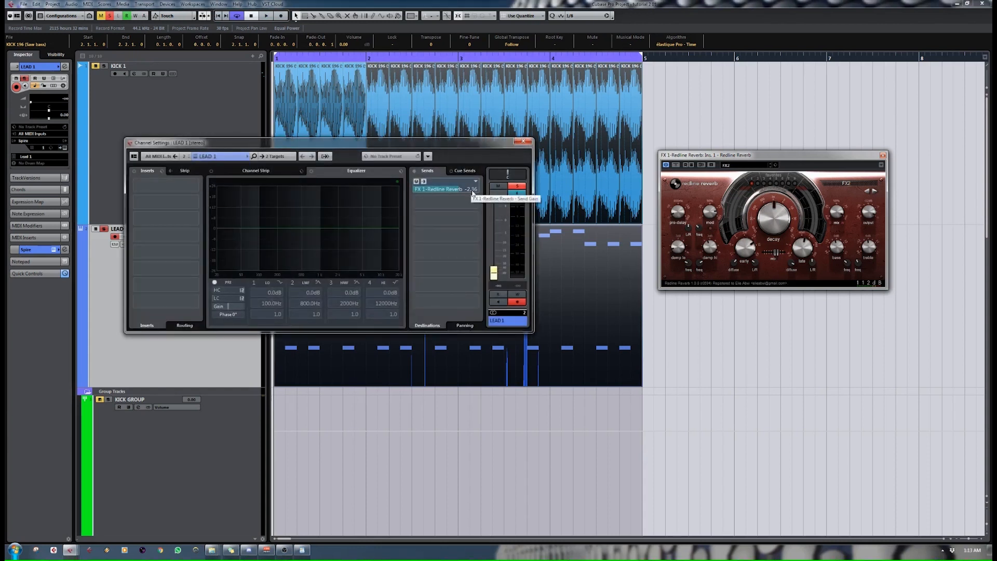
pyautogui.press('space')
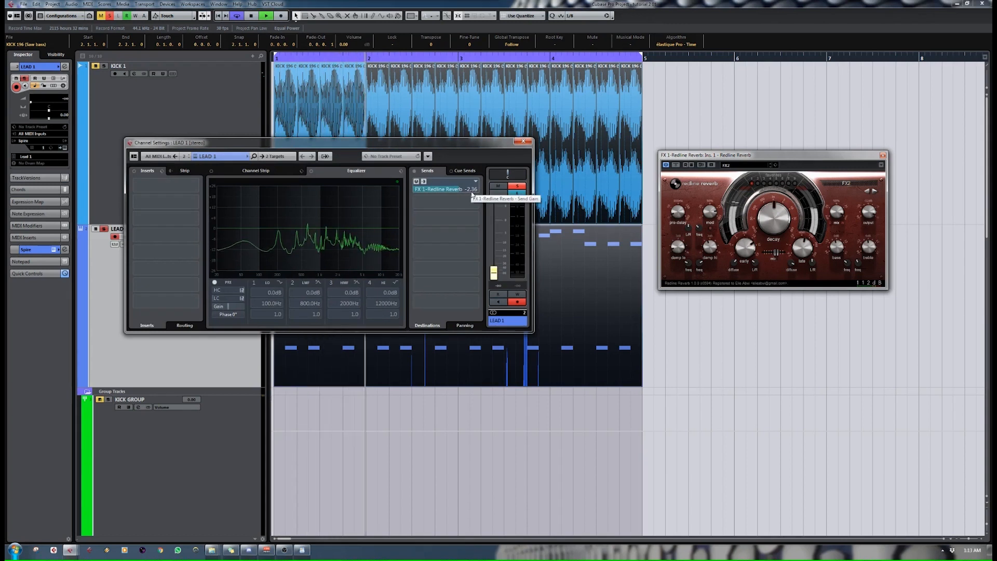
pyautogui.press('space')
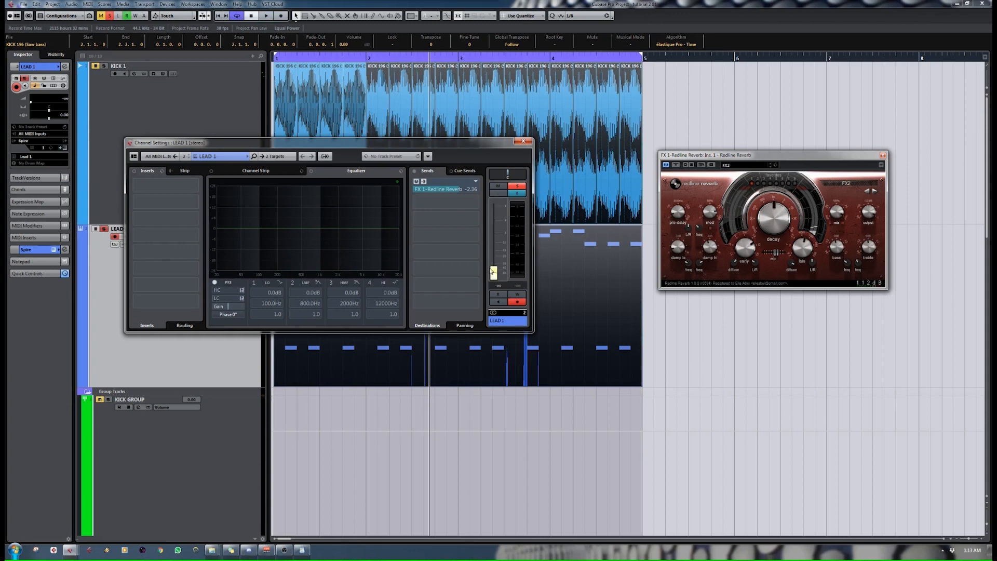
# Reset the LEAD 1 volume fader to 0.00 and play the loop to hear the dry lead with its reverb.
pyautogui.keyDown('ctrl'); pyautogui.click(493, 272); pyautogui.keyUp('ctrl')
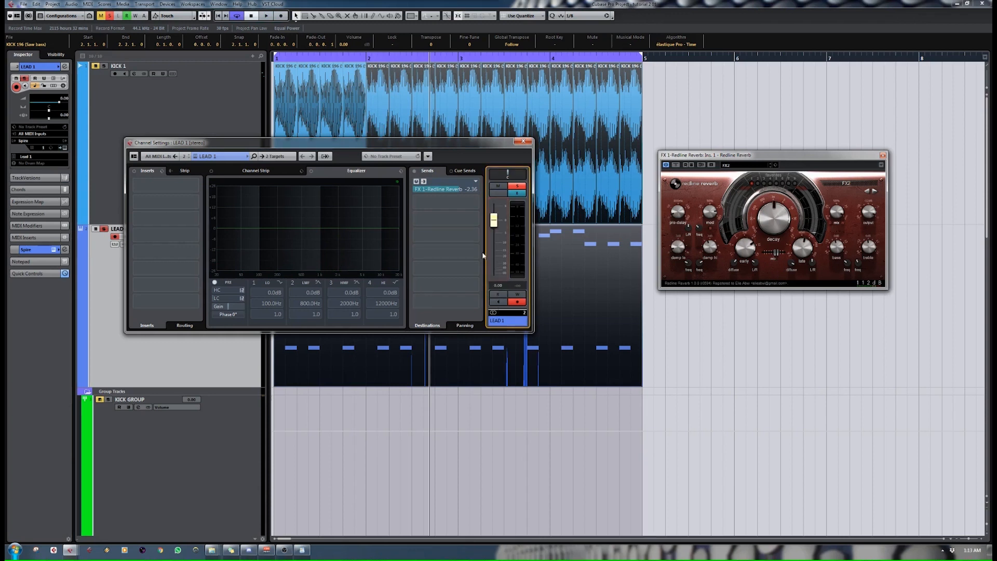
pyautogui.press('space')
pyautogui.press('space')
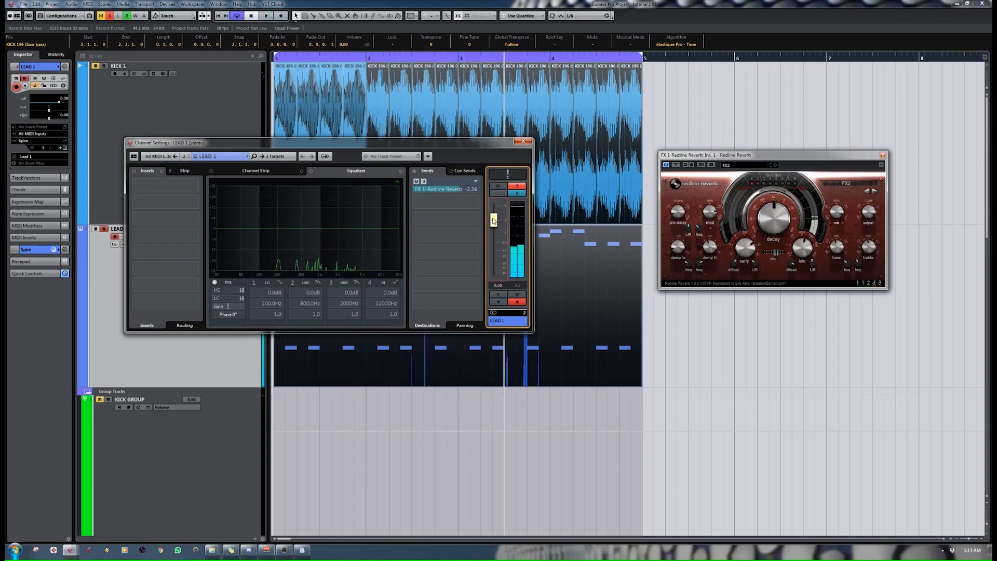
pyautogui.press('space')
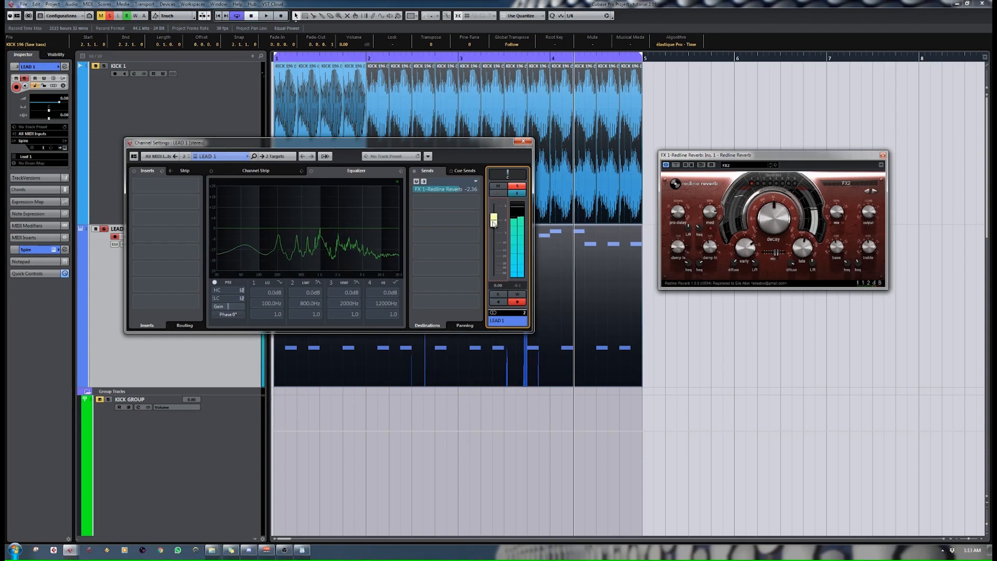
pyautogui.press('space')
# Try lower LEAD 1 fader levels down to about -31.4, reset the fader to 0.00 and close the channel settings.
pyautogui.moveTo(494, 219); pyautogui.dragTo(501, 261)
pyautogui.press('space')
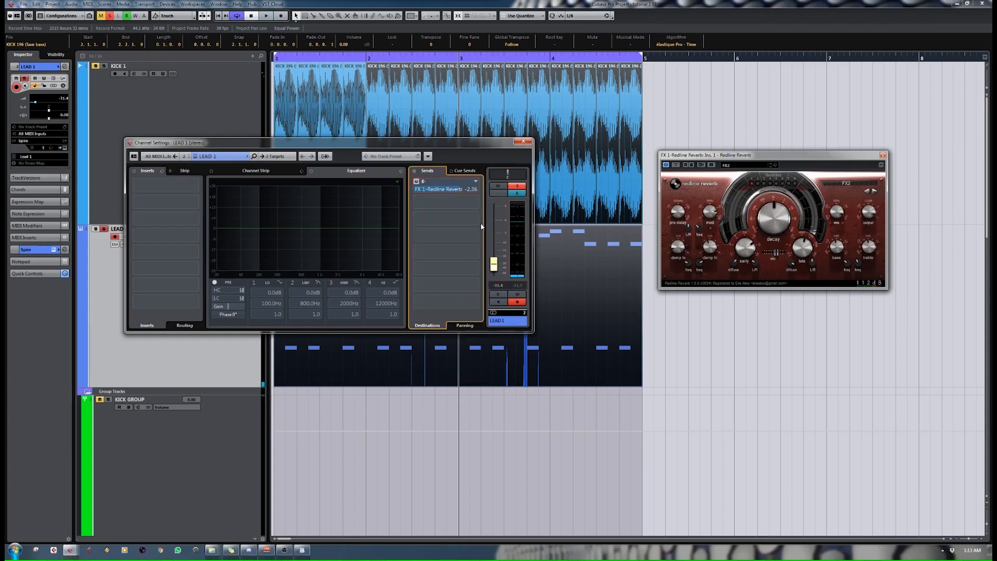
pyautogui.moveTo(497, 263); pyautogui.dragTo(496, 226)
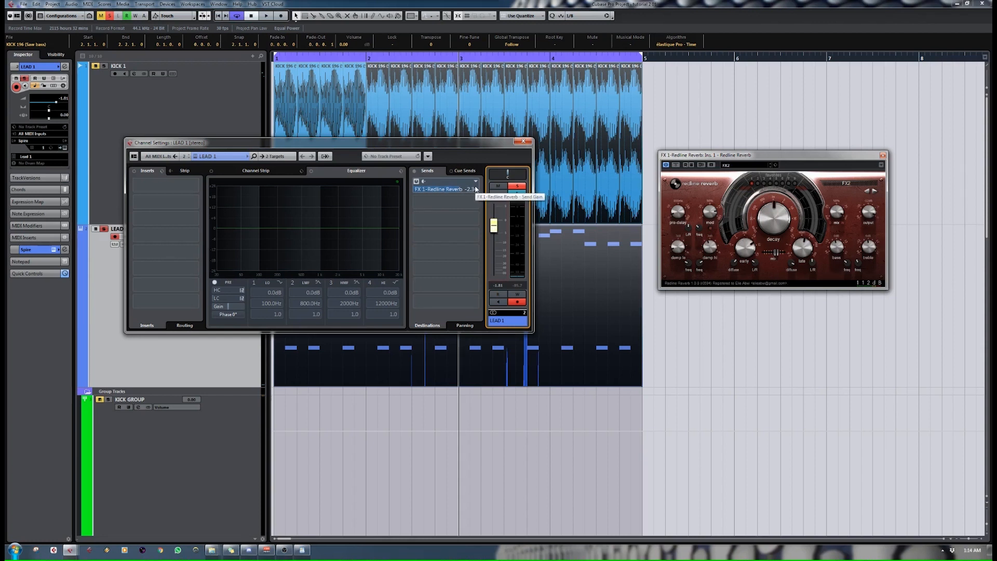
pyautogui.moveTo(476, 189); pyautogui.dragTo(469, 189)
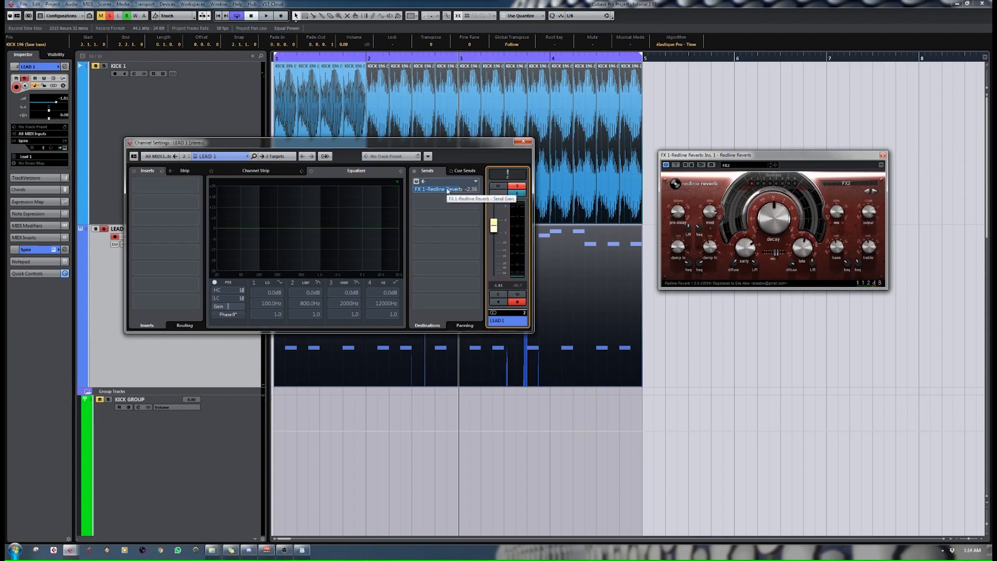
pyautogui.keyDown('ctrl'); pyautogui.click(497, 220); pyautogui.keyUp('ctrl')
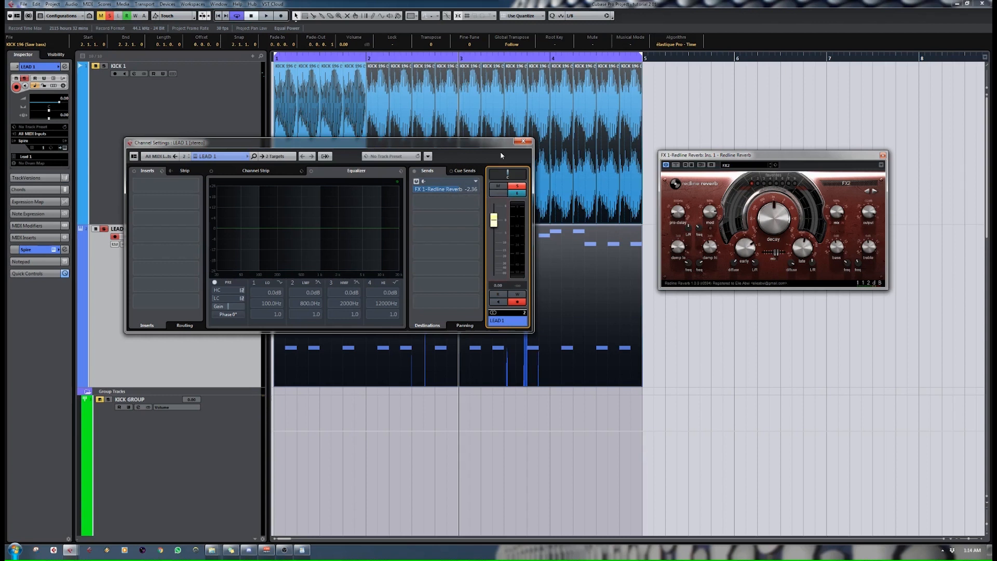
pyautogui.click(528, 141)
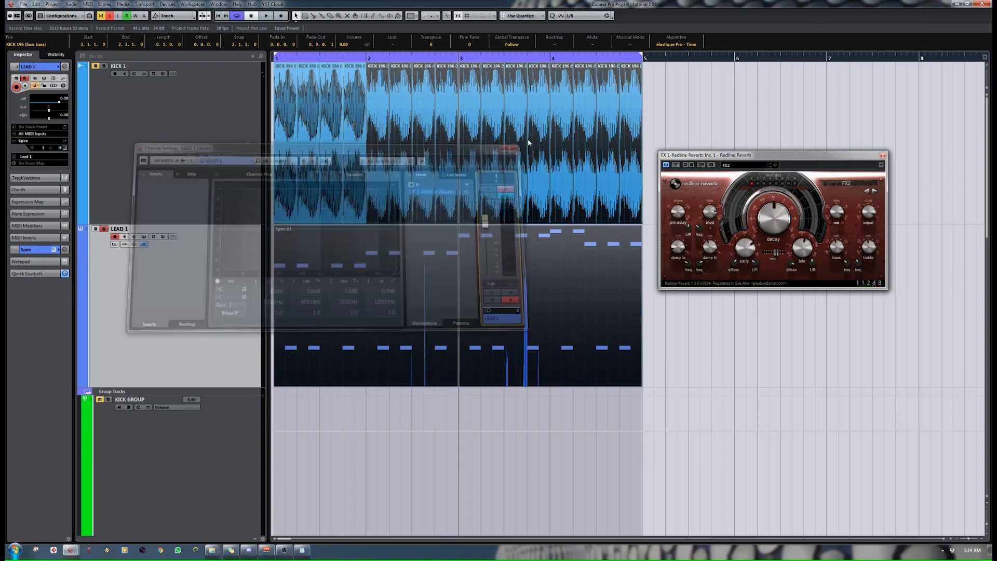
# Open the mixer and add a second LEAD 1 send to FX 1-Redline Reverb at a level of about -11.3.
pyautogui.press('F3')
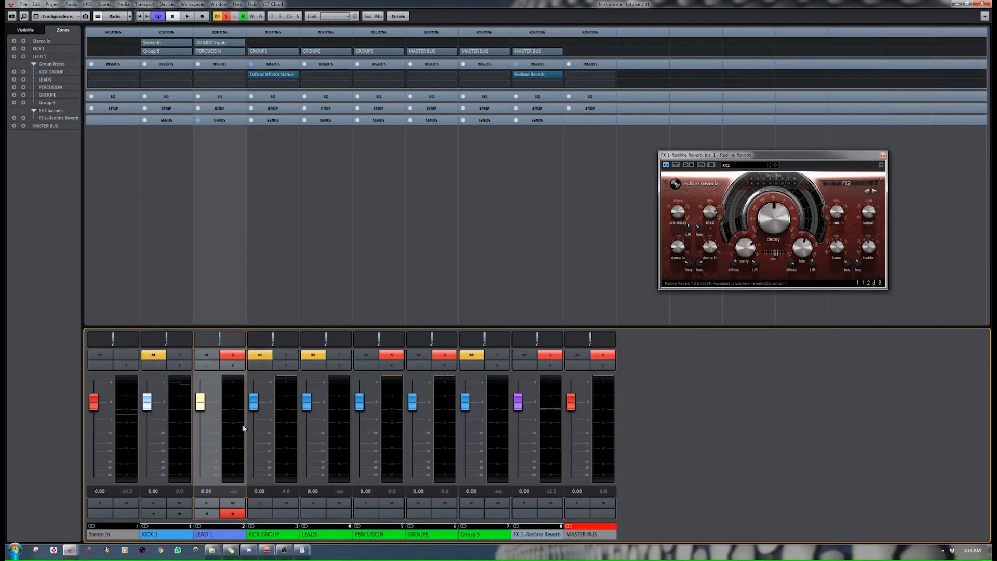
pyautogui.click(229, 121)
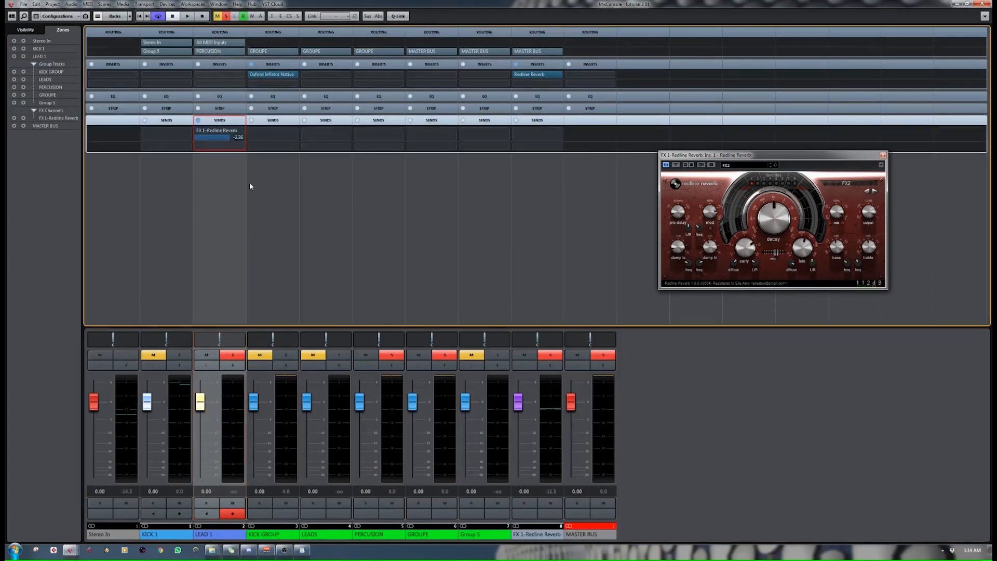
pyautogui.click(240, 146)
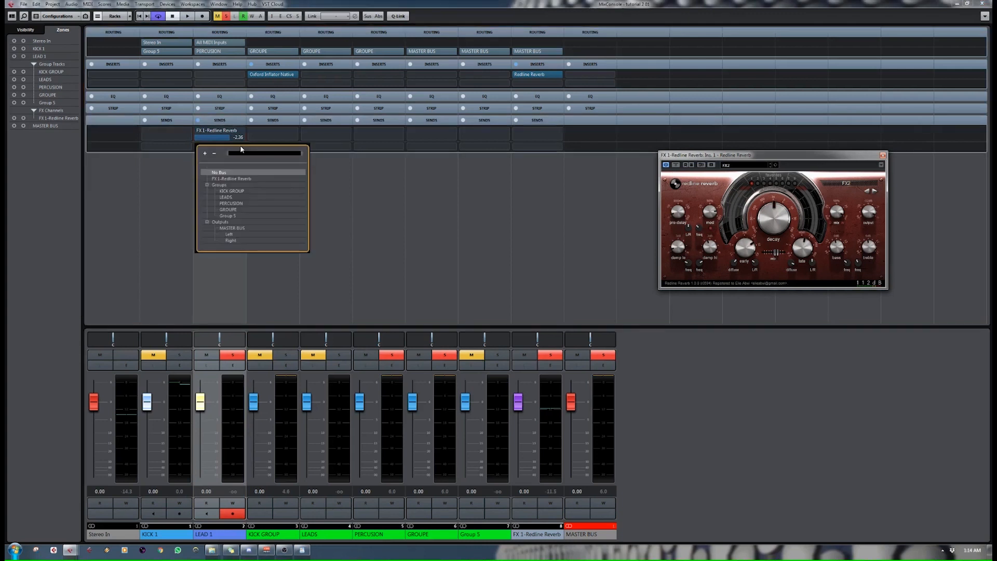
pyautogui.click(232, 179)
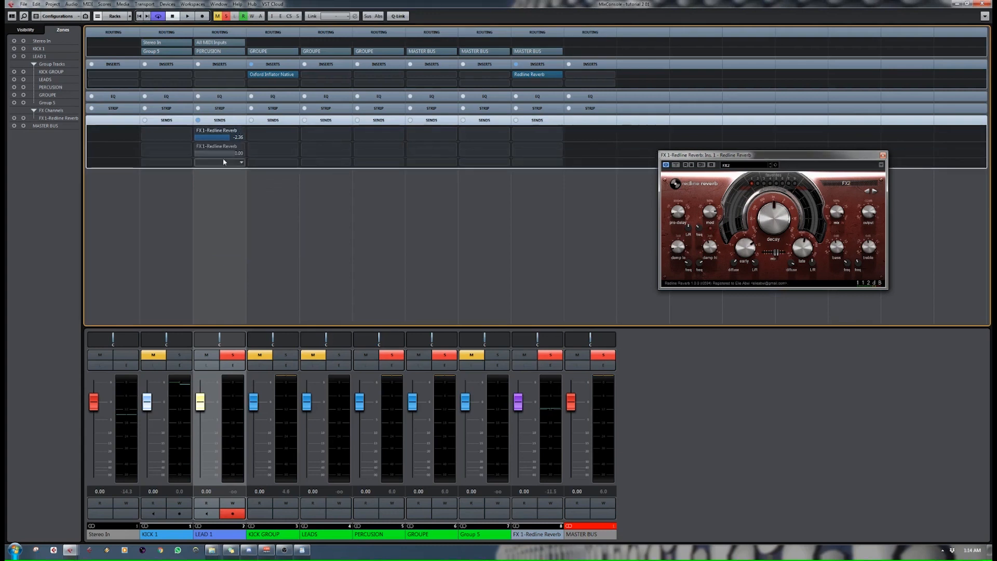
pyautogui.click(197, 148)
pyautogui.click(222, 156)
pyautogui.click(217, 154)
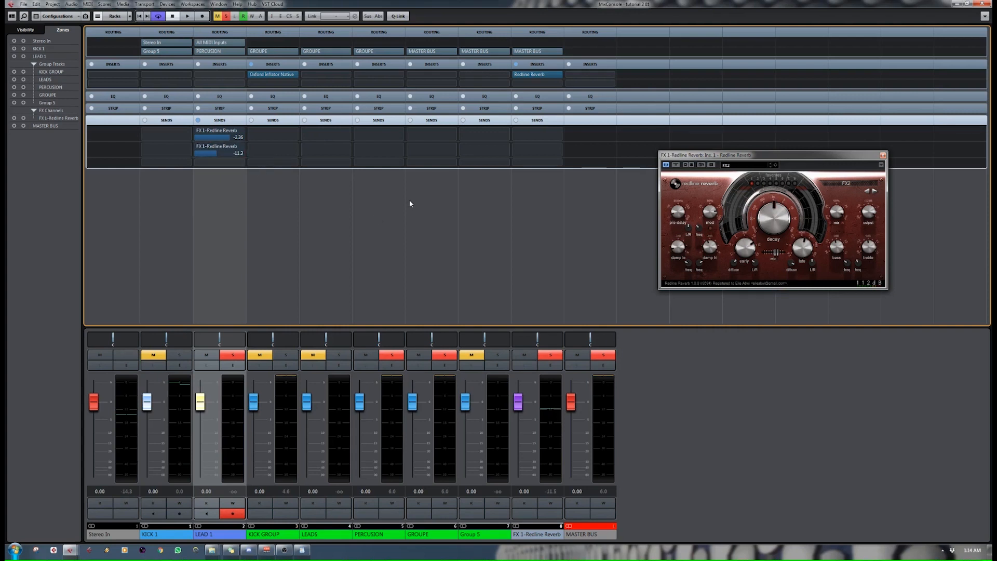
# Turn off automation reading for all channels, then close the mixer and show KICK 1's volume automation lane.
pyautogui.click(244, 16)
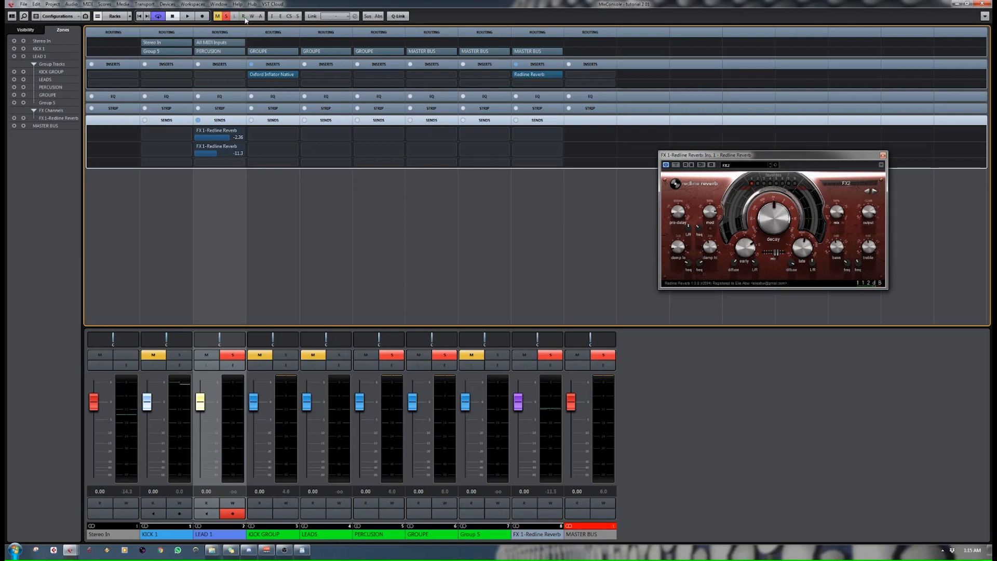
pyautogui.click(980, 3)
pyautogui.click(91, 218)
pyautogui.click(82, 221)
pyautogui.click(150, 230)
pyautogui.click(145, 195)
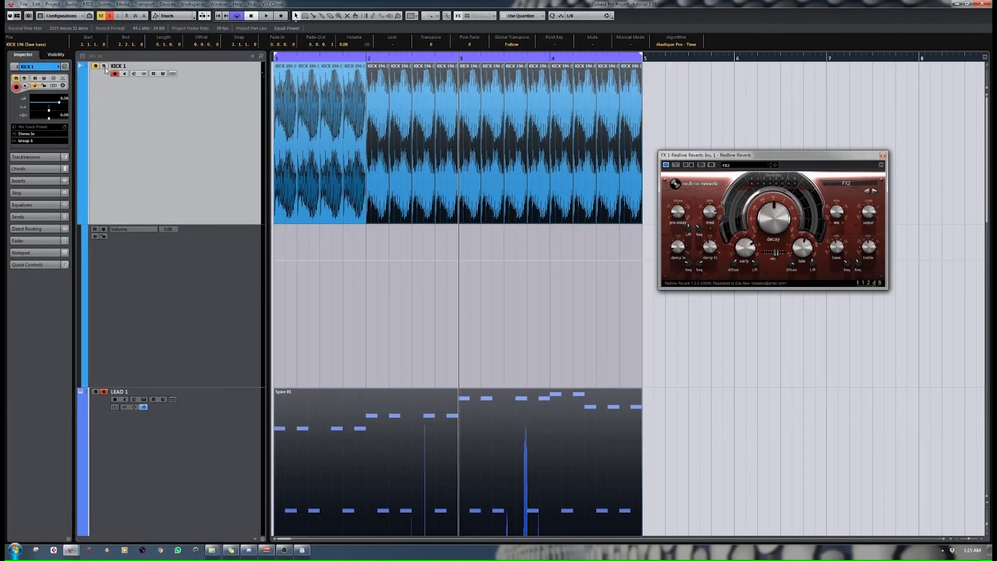
# Enable automation reading on KICK 1's volume lane and draw a curve dipping to about -10.8 at 2.4.1 and rising to -1.39 at 3.4.1.
pyautogui.click(287, 259)
pyautogui.click(95, 229)
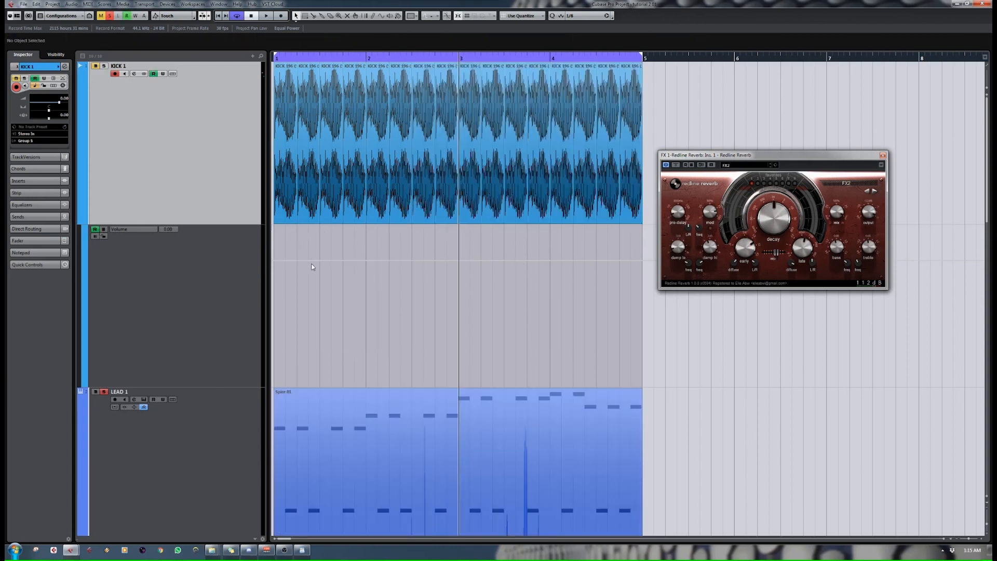
pyautogui.click(276, 261)
pyautogui.click(343, 263)
pyautogui.moveTo(344, 260); pyautogui.dragTo(355, 297)
pyautogui.moveTo(435, 304); pyautogui.dragTo(435, 317)
pyautogui.moveTo(527, 317); pyautogui.dragTo(527, 273)
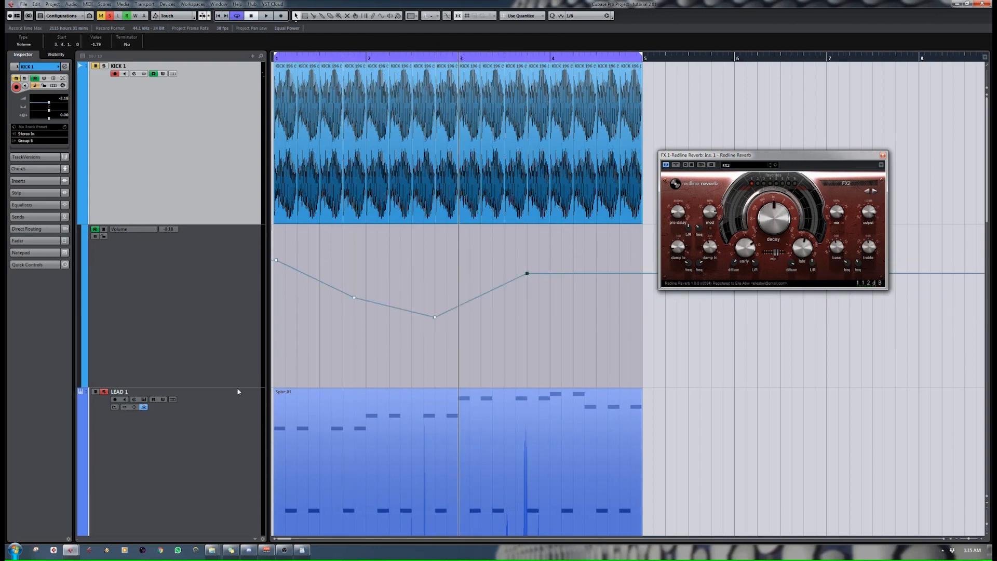
# Unsolo LEAD 1, switch off KICK 1's volume automation reading and play the loop from the start.
pyautogui.click(104, 392)
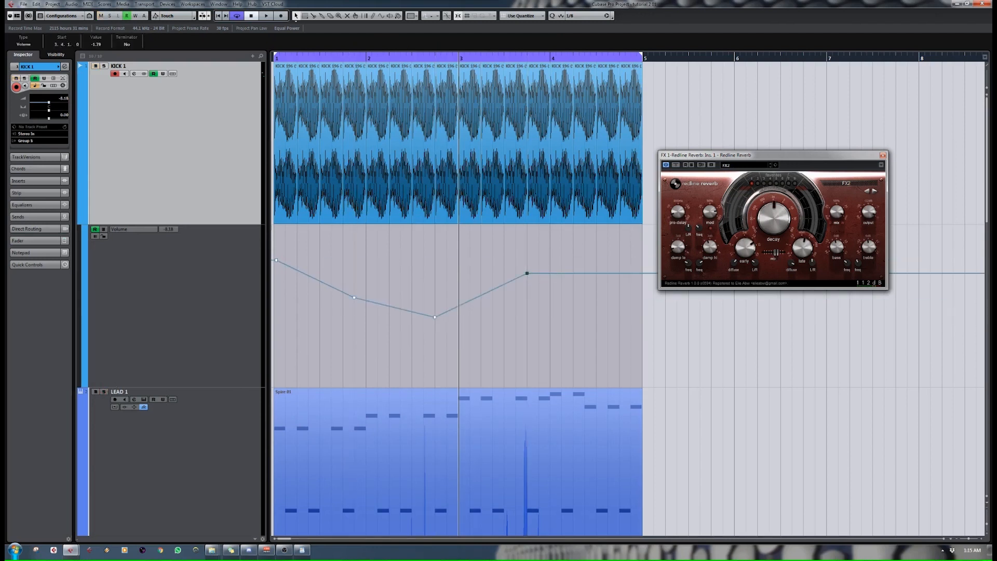
pyautogui.click(95, 230)
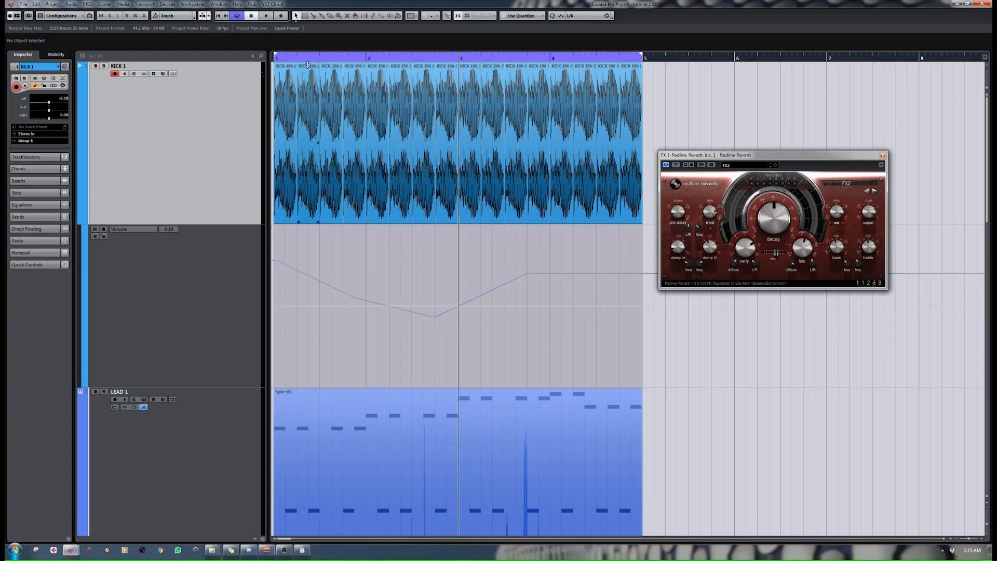
pyautogui.moveTo(313, 56); pyautogui.dragTo(273, 59)
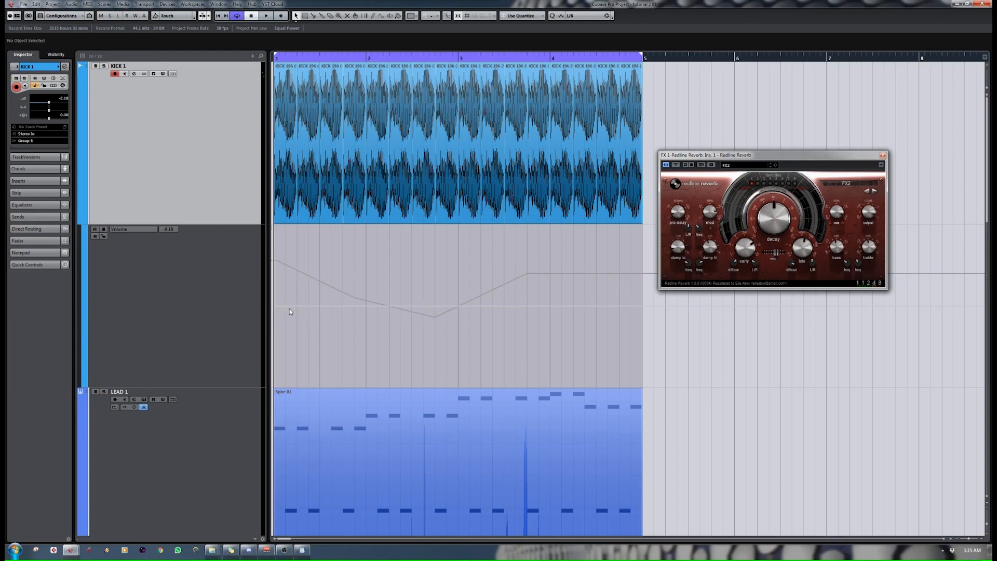
pyautogui.press('space')
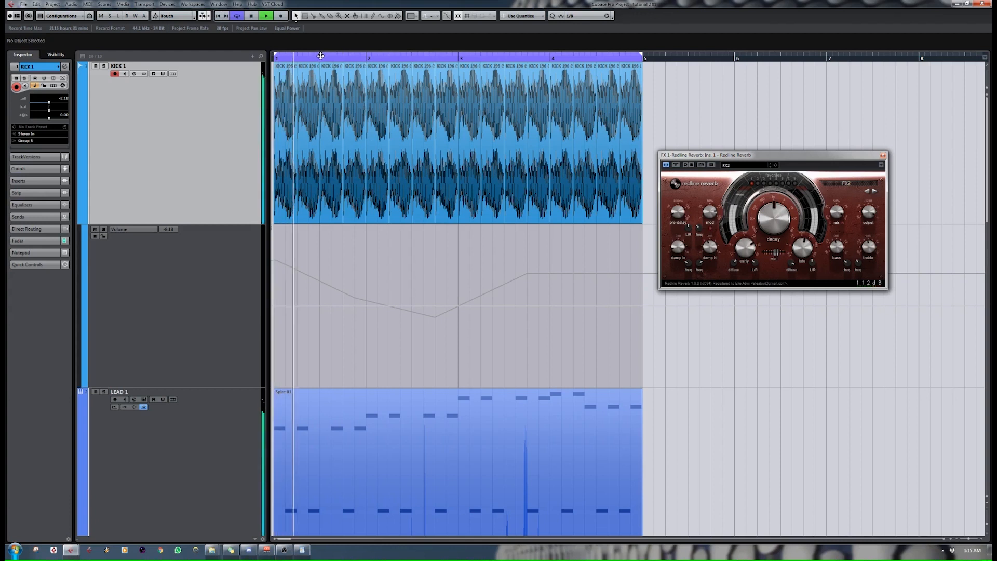
pyautogui.press('space')
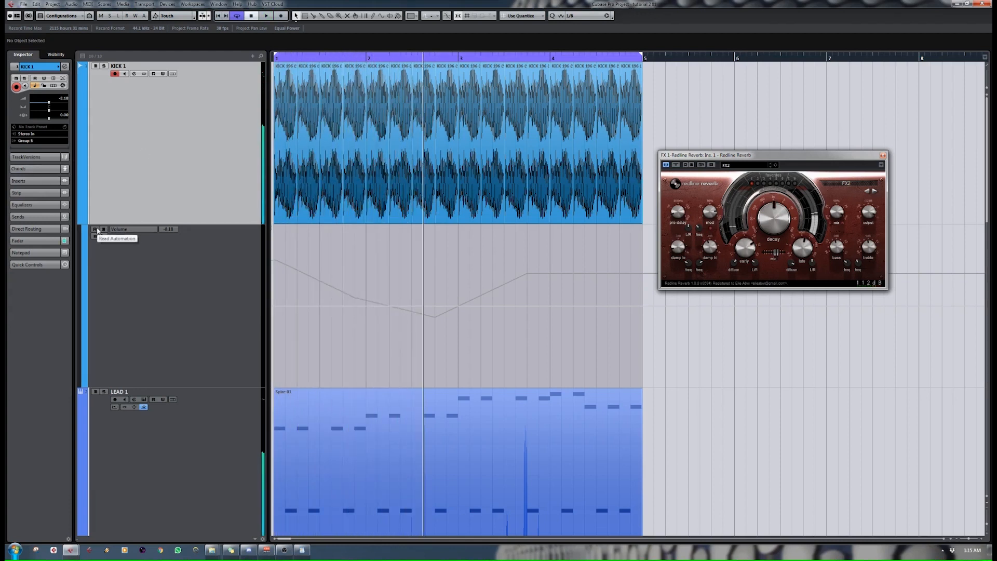
# Re-enable reading of KICK 1's volume automation, check the first and lowest curve points and play from the start.
pyautogui.click(97, 230)
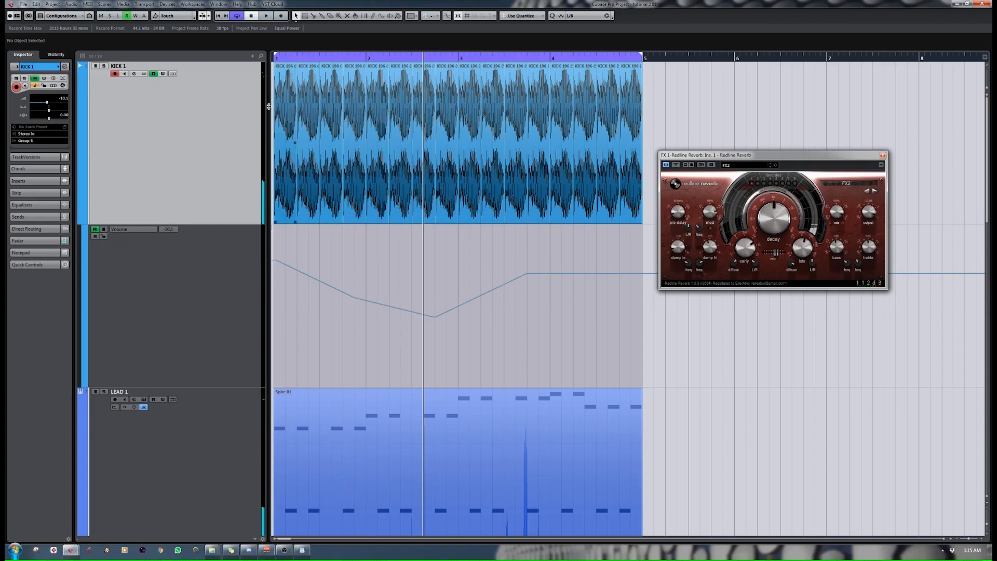
pyautogui.click(280, 58)
pyautogui.click(276, 260)
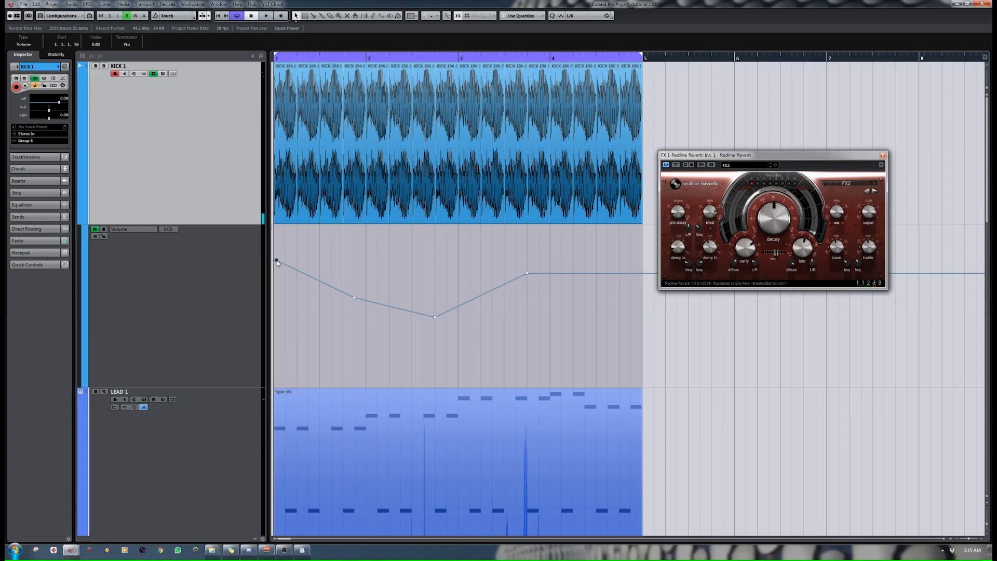
pyautogui.click(436, 318)
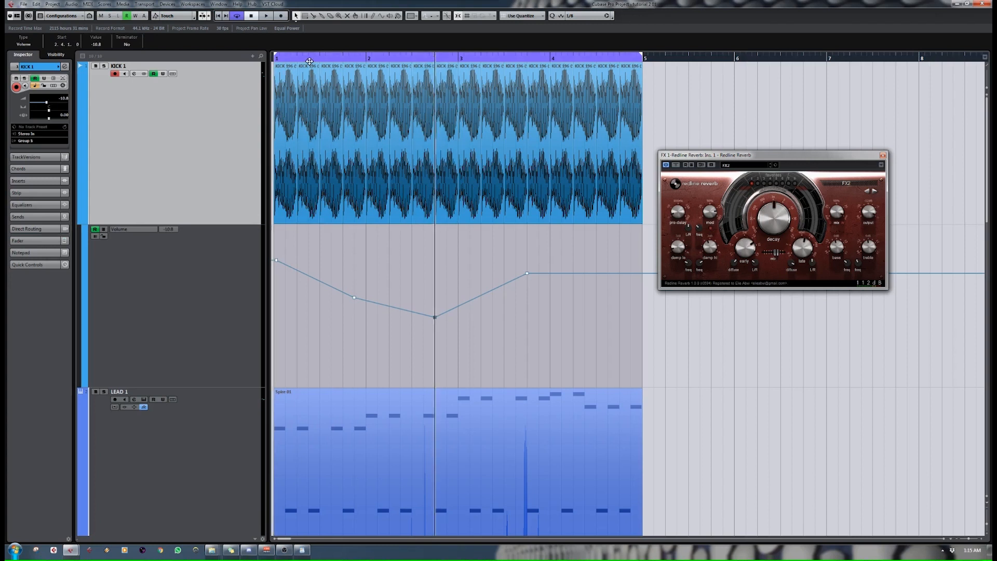
pyautogui.press('space')
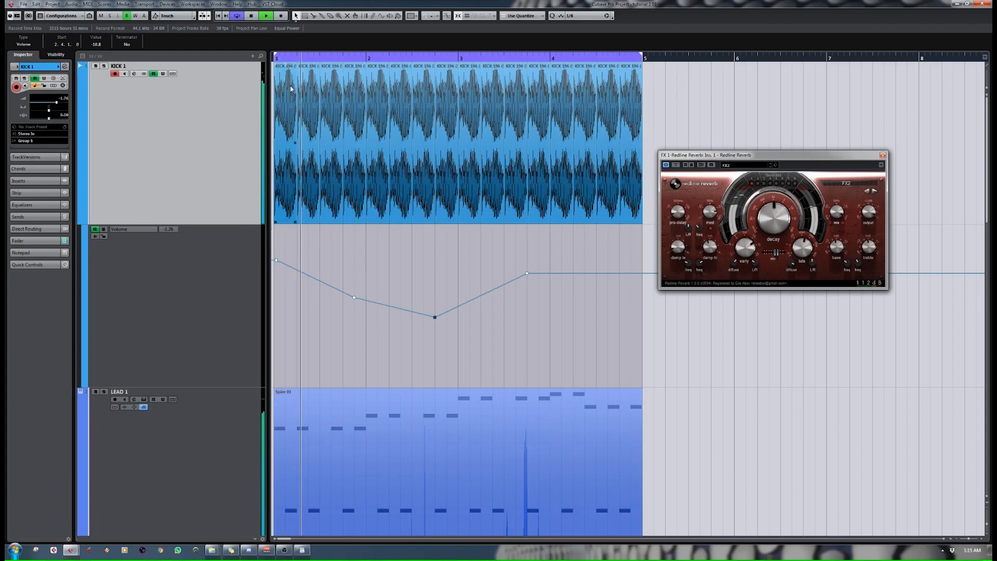
# Stop playback and toggle KICK 1's volume automation modes, leaving both read and write enabled.
pyautogui.click(95, 230)
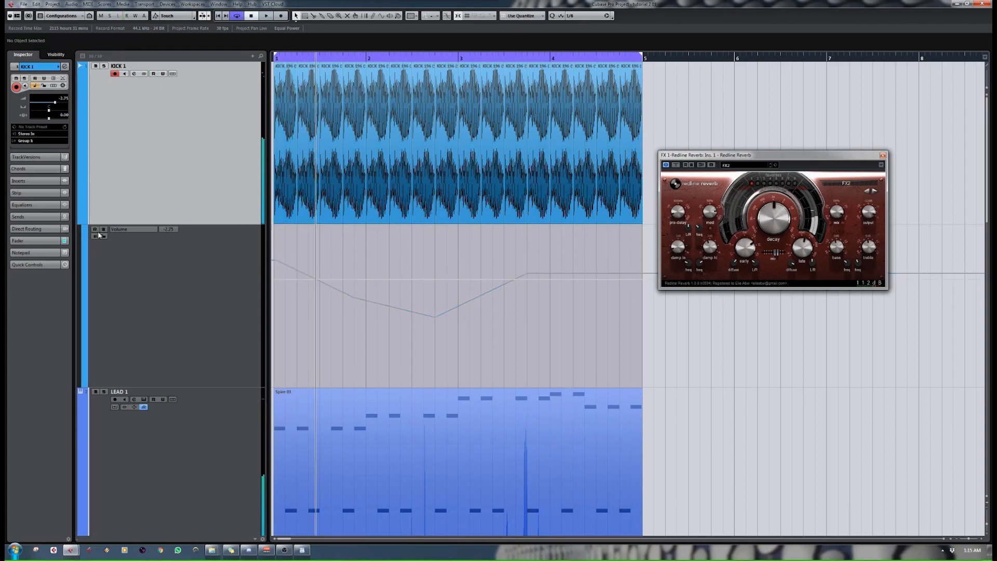
pyautogui.click(103, 229)
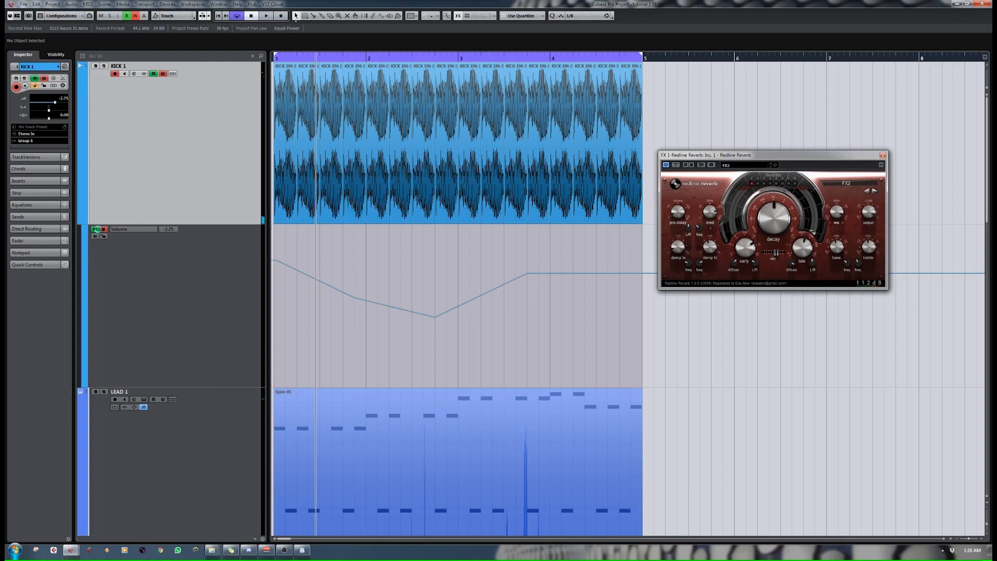
pyautogui.click(103, 231)
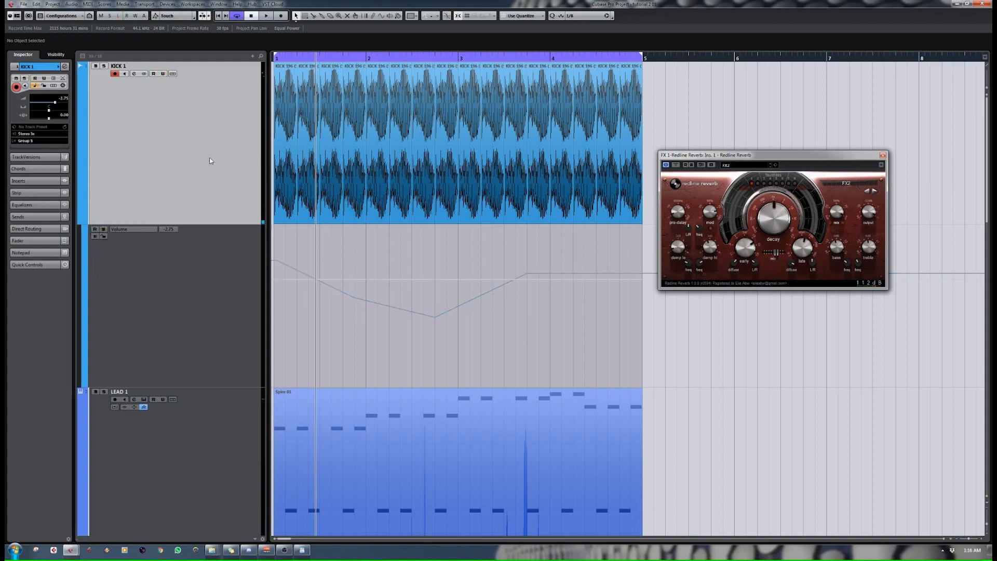
pyautogui.click(99, 230)
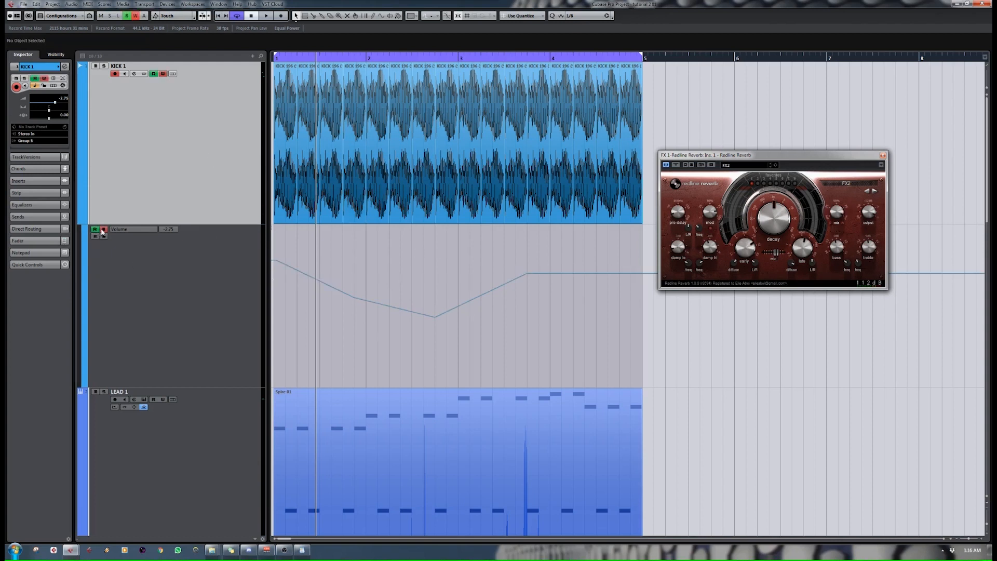
# Review LEAD 1's reverb sends in the MixConsole and return to the project.
pyautogui.press('F3')
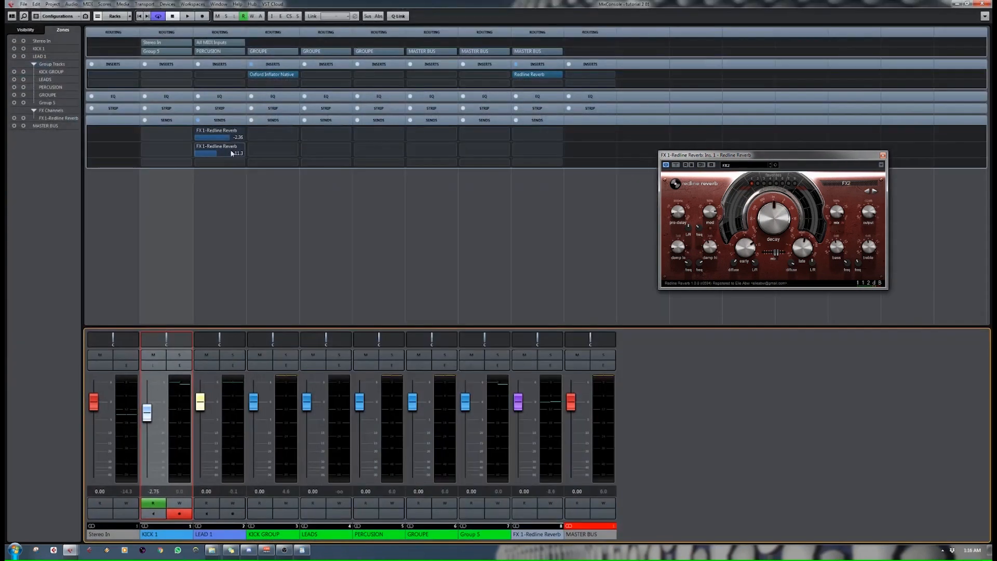
pyautogui.click(222, 122)
pyautogui.click(221, 121)
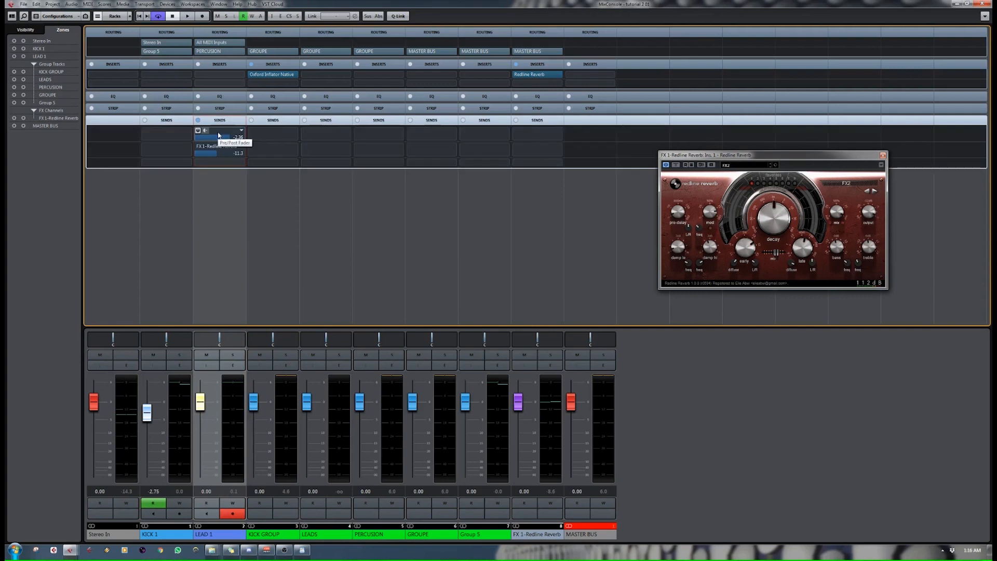
pyautogui.press('F3')
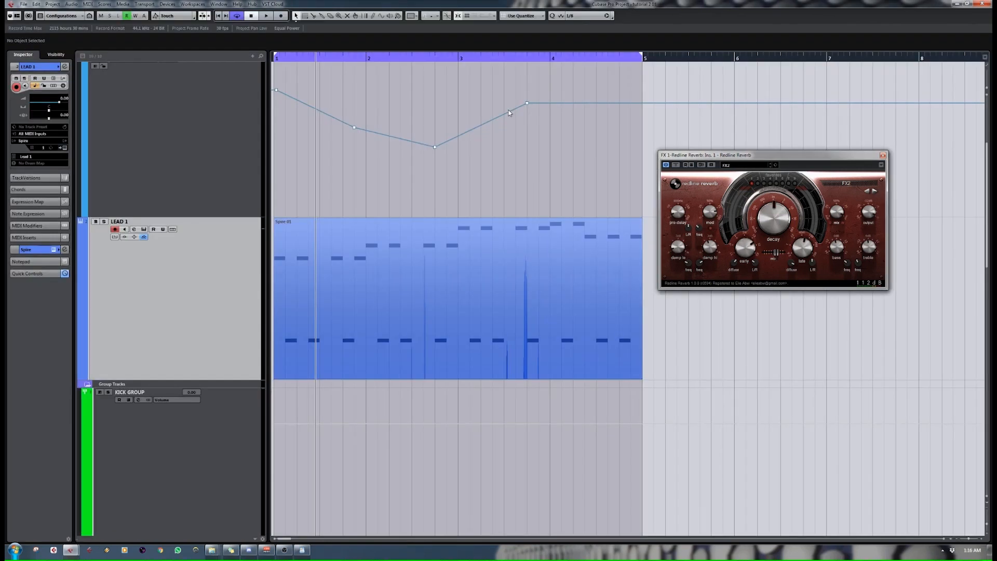
# Show the VST Instruments rack and add one Sylenth1 instrument track below LEAD 1, routed to MASTER BUS.
pyautogui.click(168, 5)
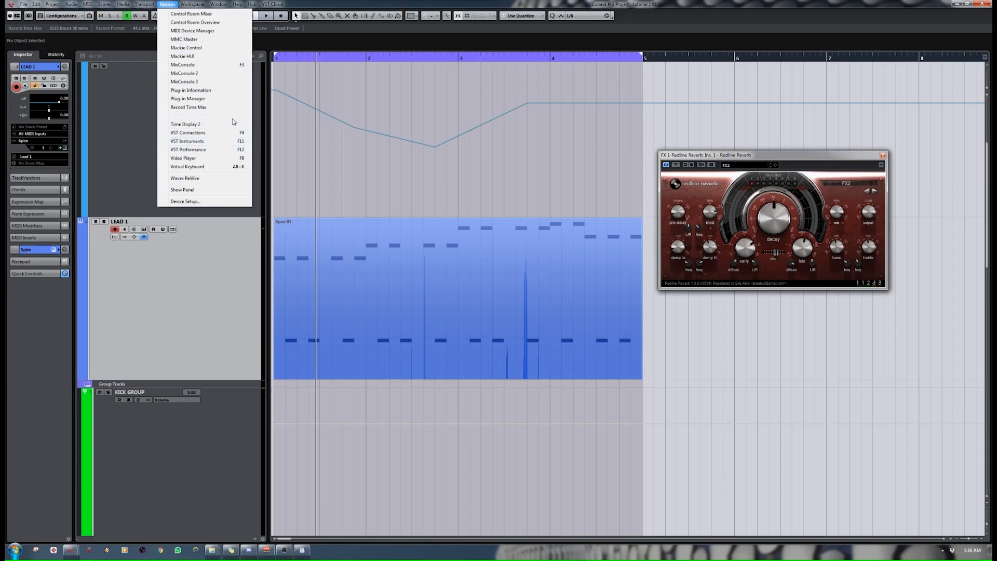
pyautogui.click(214, 143)
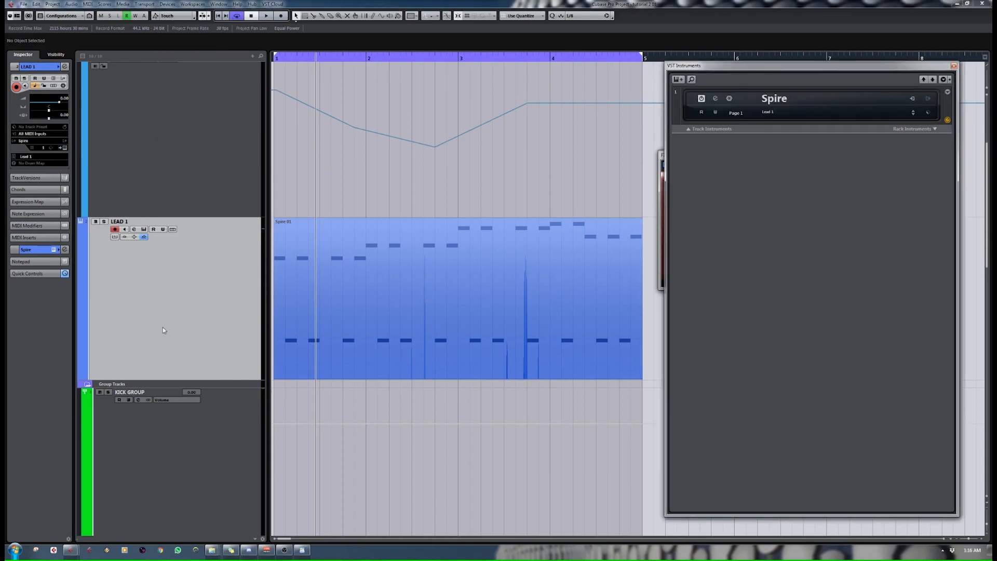
pyautogui.rightClick(151, 319)
pyautogui.moveTo(166, 327)
pyautogui.click(312, 335)
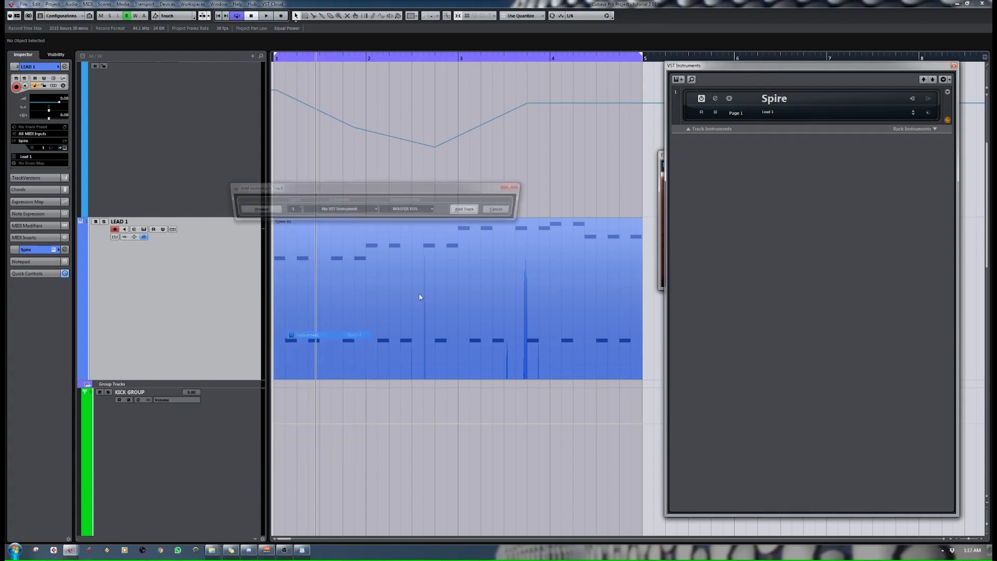
pyautogui.click(342, 209)
pyautogui.write('syl')
pyautogui.press('Return')
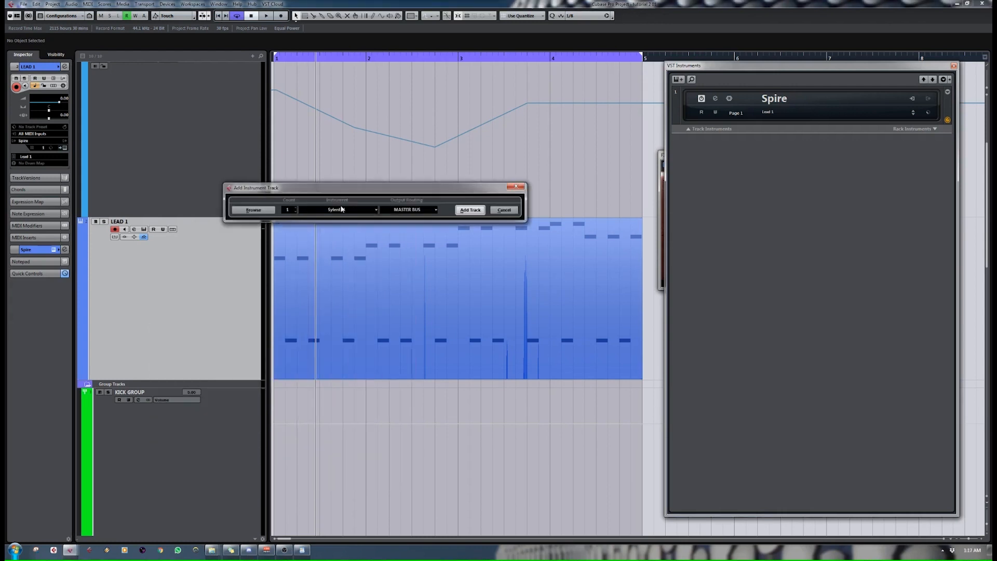
pyautogui.click(480, 212)
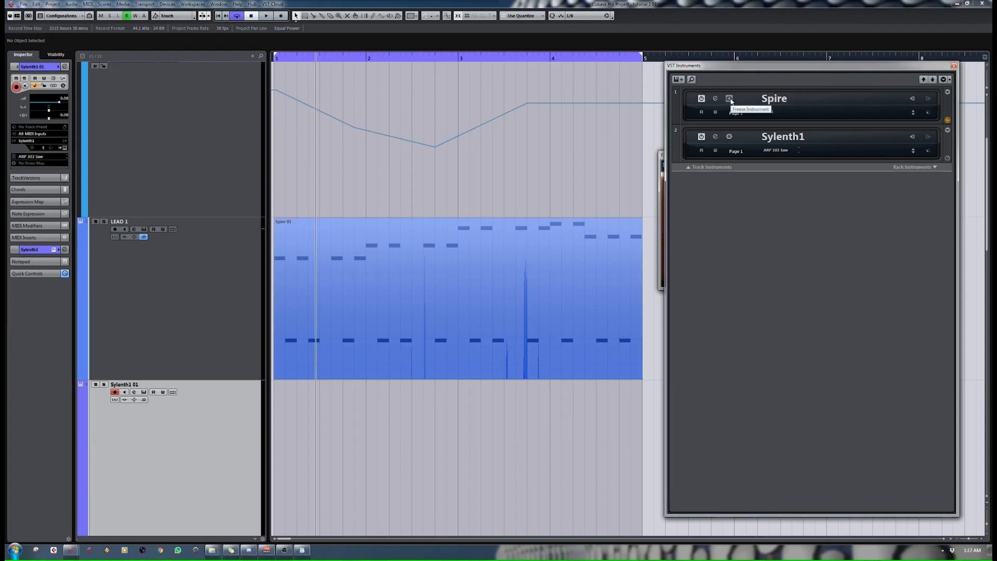
# Freeze the Spire instrument to test its LEAD 1 part, and unfreeze it with its freeze files deleted.
pyautogui.click(548, 314)
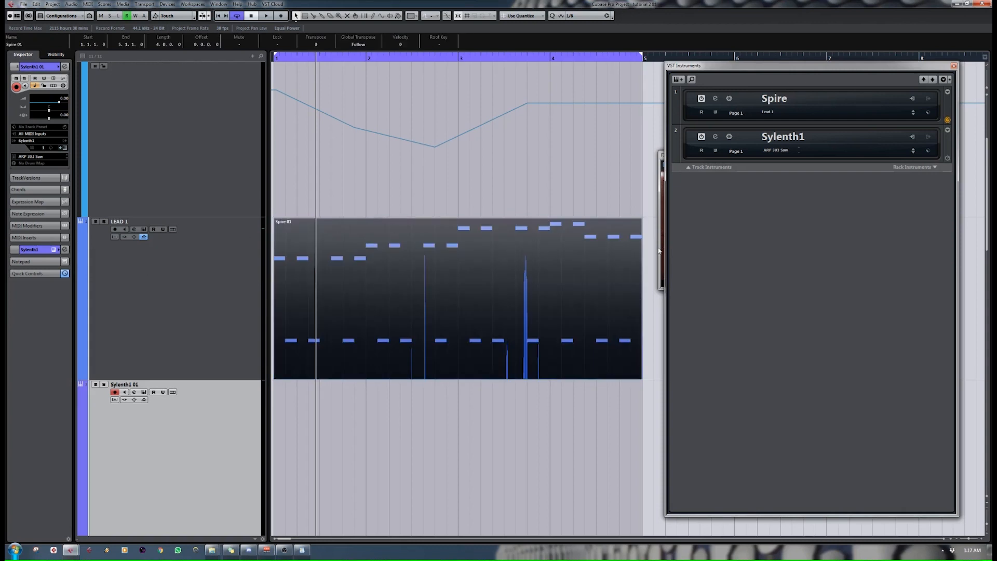
pyautogui.click(729, 98)
pyautogui.click(382, 237)
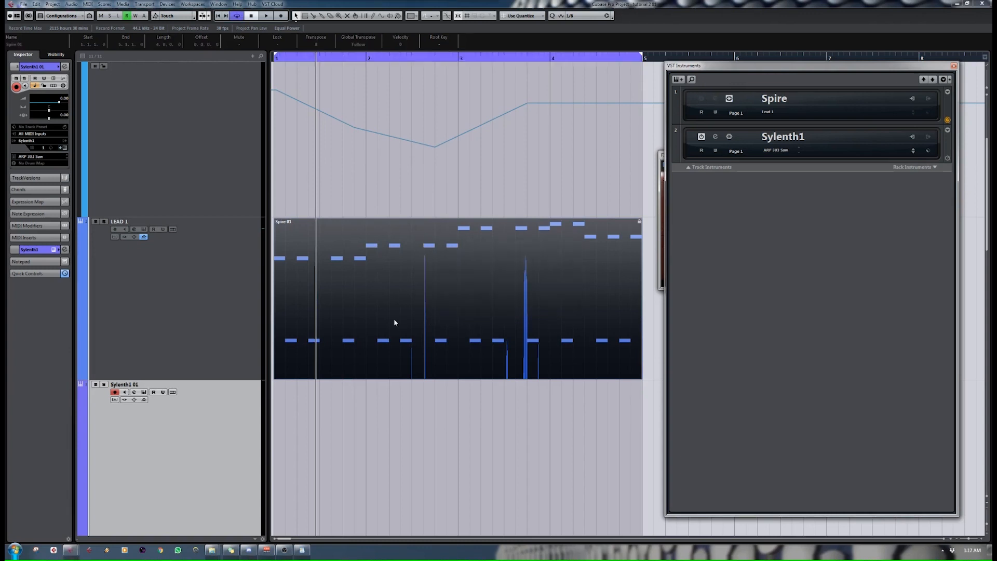
pyautogui.moveTo(323, 58); pyautogui.dragTo(36, 106)
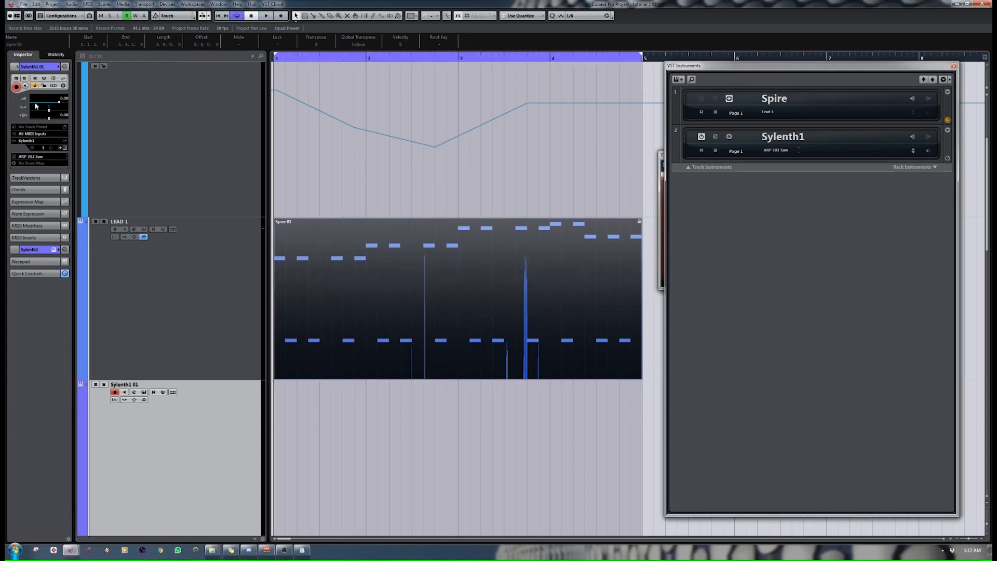
pyautogui.press('space')
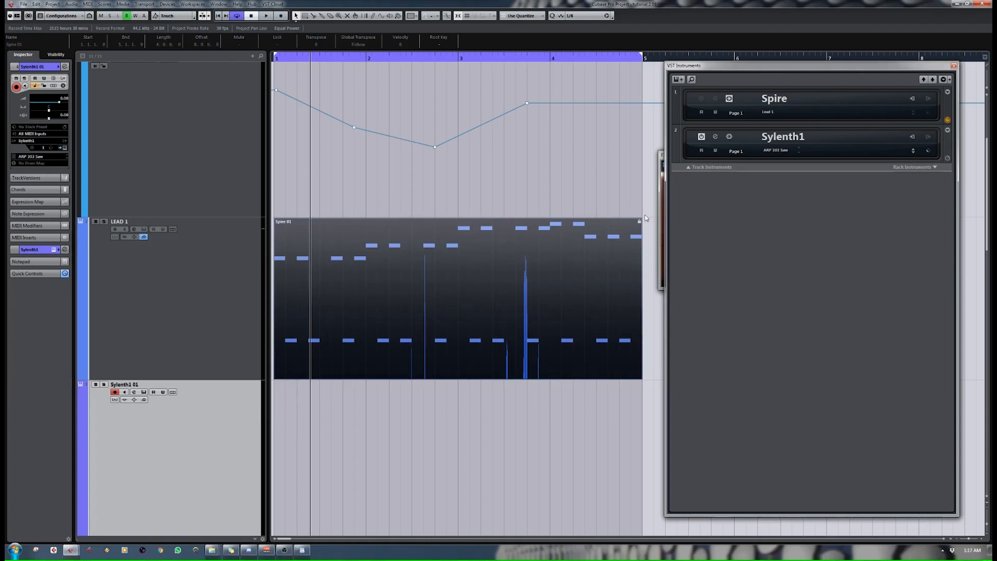
pyautogui.click(729, 99)
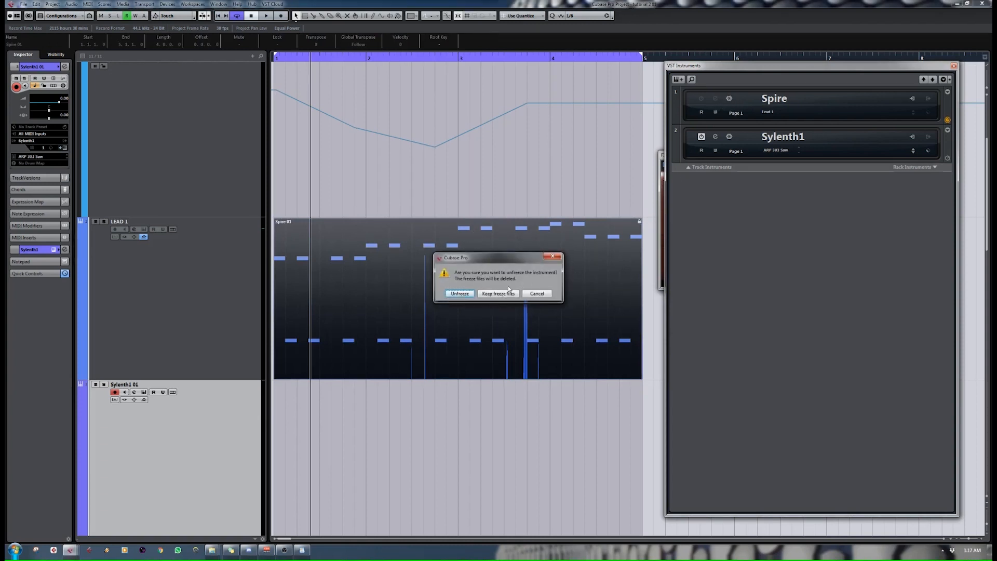
pyautogui.click(460, 295)
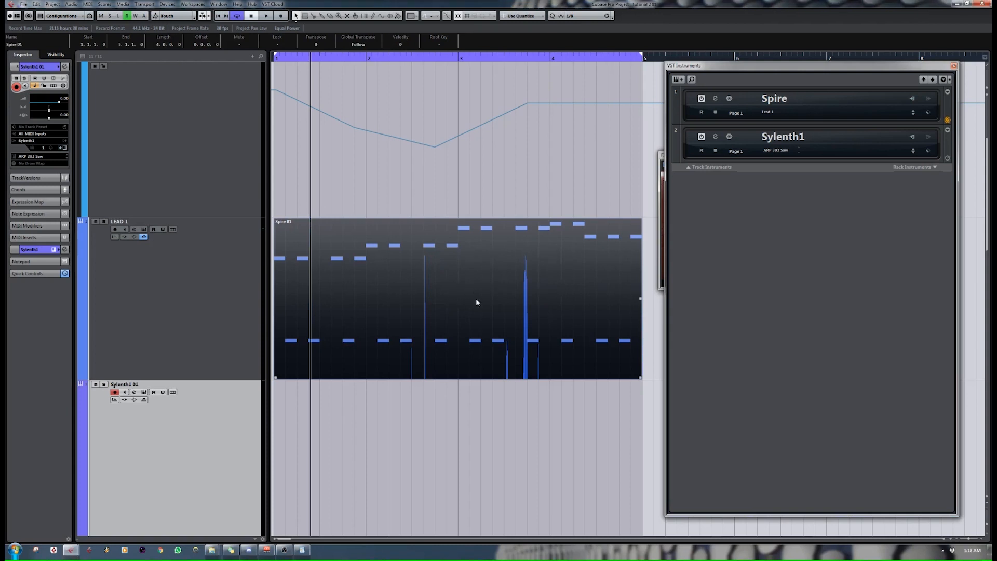
# Show Spire's editor and LEAD 1's channel settings, moving both windows clear of the track list.
pyautogui.click(715, 99)
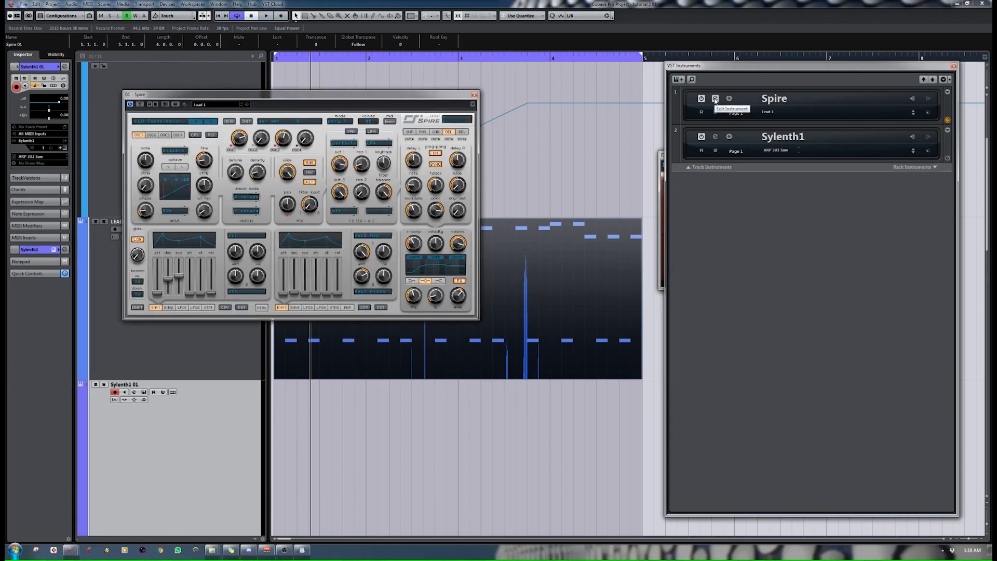
pyautogui.click(149, 362)
pyautogui.moveTo(224, 93); pyautogui.dragTo(435, 88)
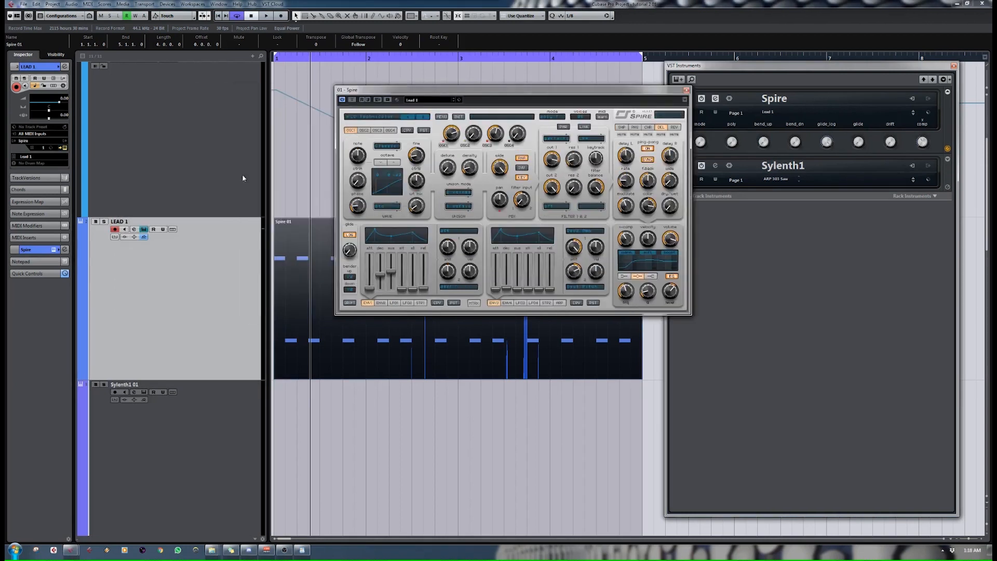
pyautogui.click(134, 231)
pyautogui.moveTo(247, 144); pyautogui.dragTo(214, 295)
# Toggle Spire's editor closed and open from the instrument rack, leaving it closed.
pyautogui.click(716, 98)
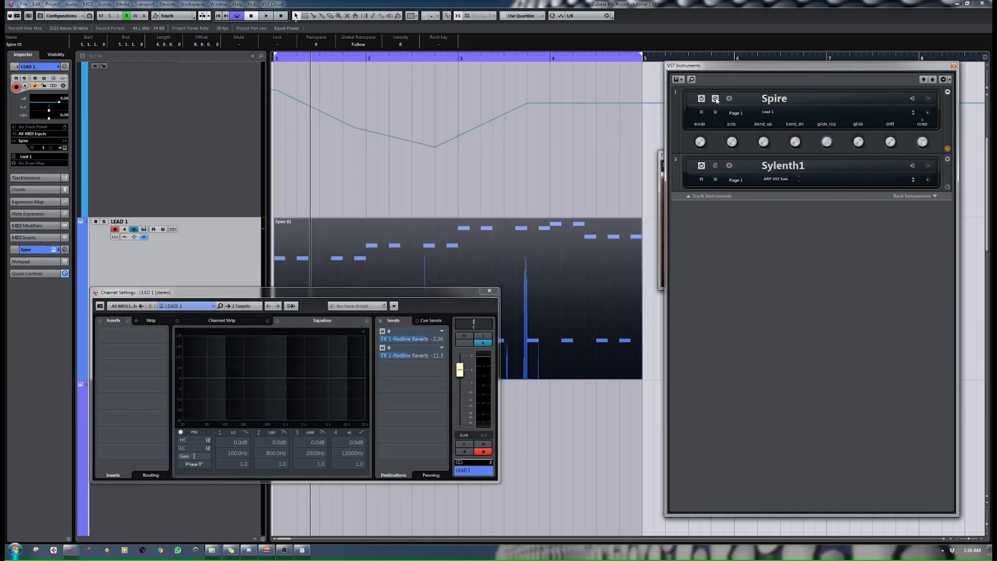
pyautogui.click(715, 98)
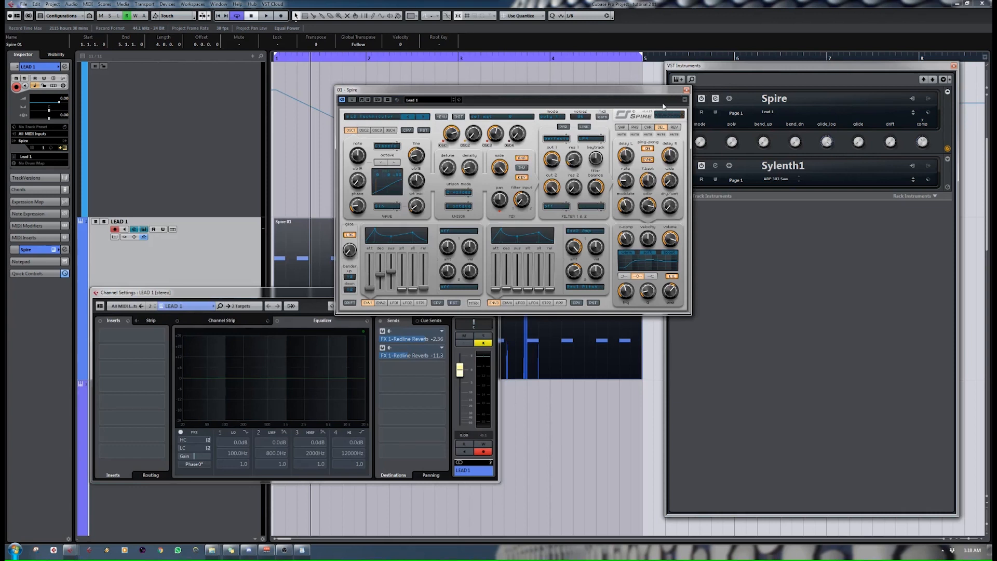
pyautogui.click(715, 98)
pyautogui.click(716, 99)
pyautogui.click(716, 99)
# Show Sylenth1's editor from the instrument rack, move it over the arrangement and look through its preset list.
pyautogui.click(716, 166)
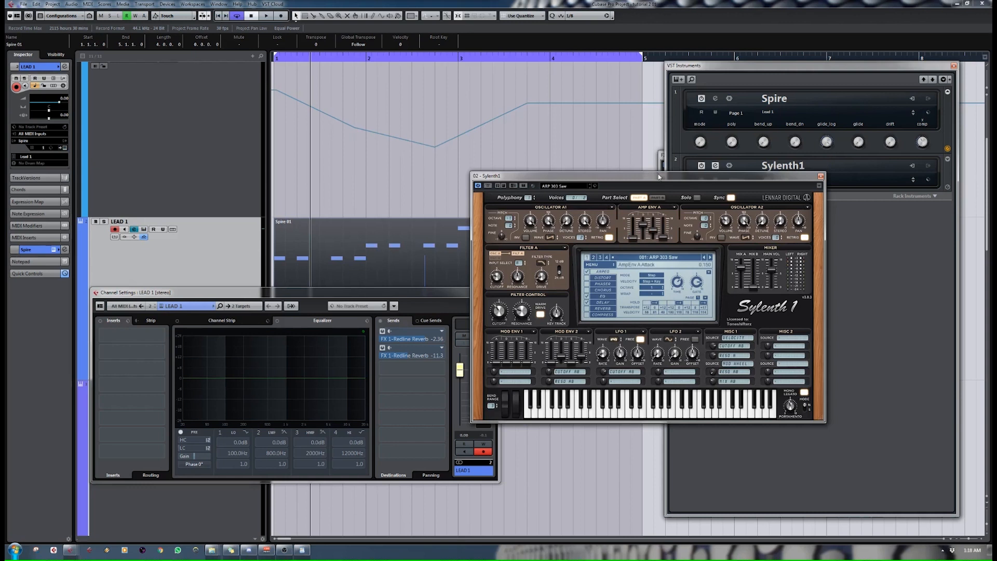
pyautogui.moveTo(658, 177); pyautogui.dragTo(444, 99)
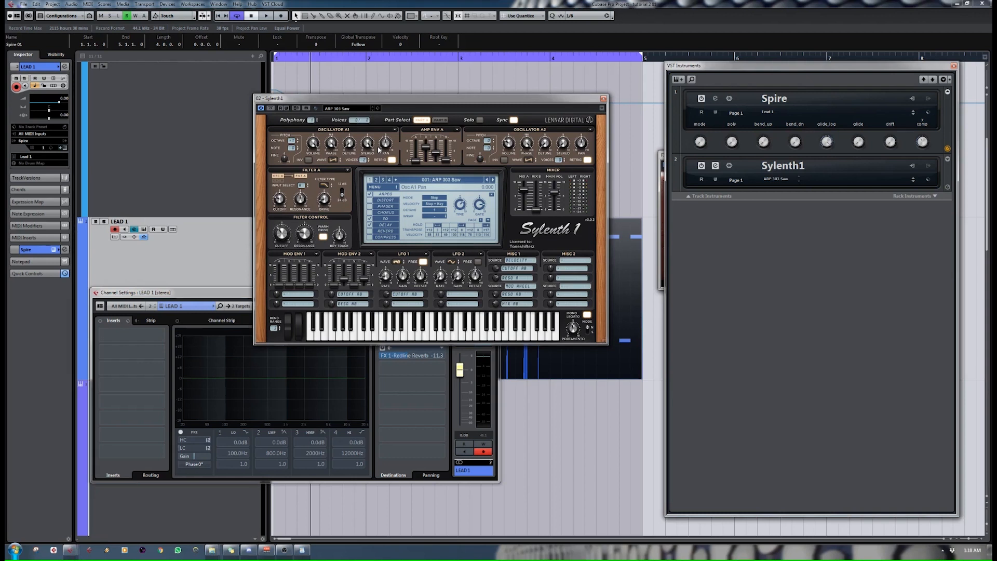
pyautogui.click(605, 100)
pyautogui.click(715, 165)
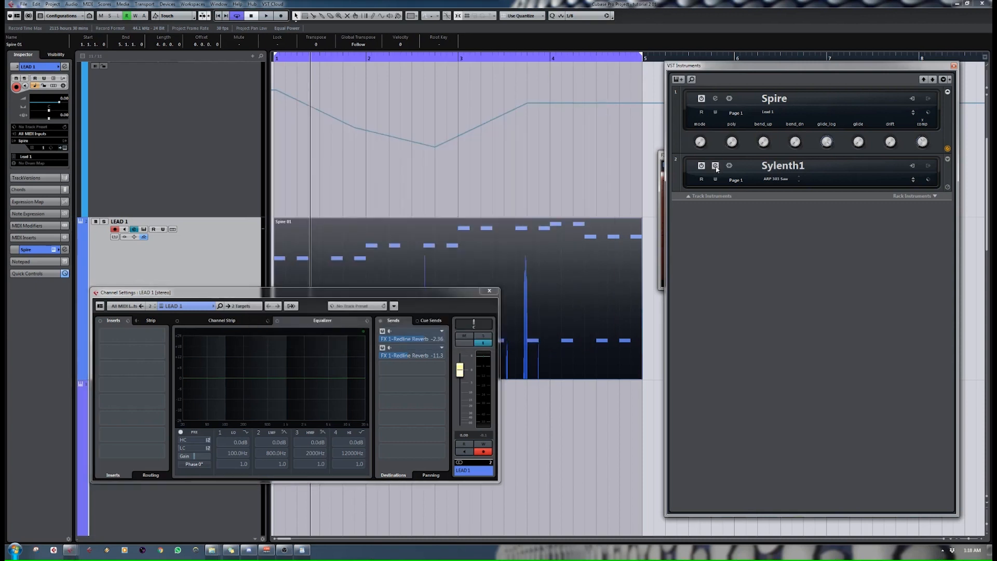
pyautogui.click(348, 111)
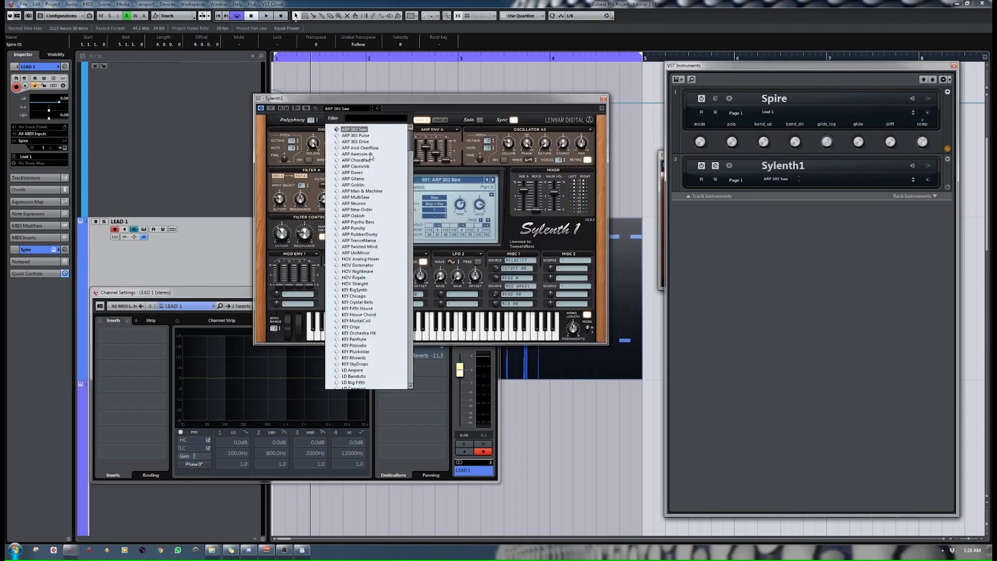
pyautogui.scroll(-10, 370, 157)
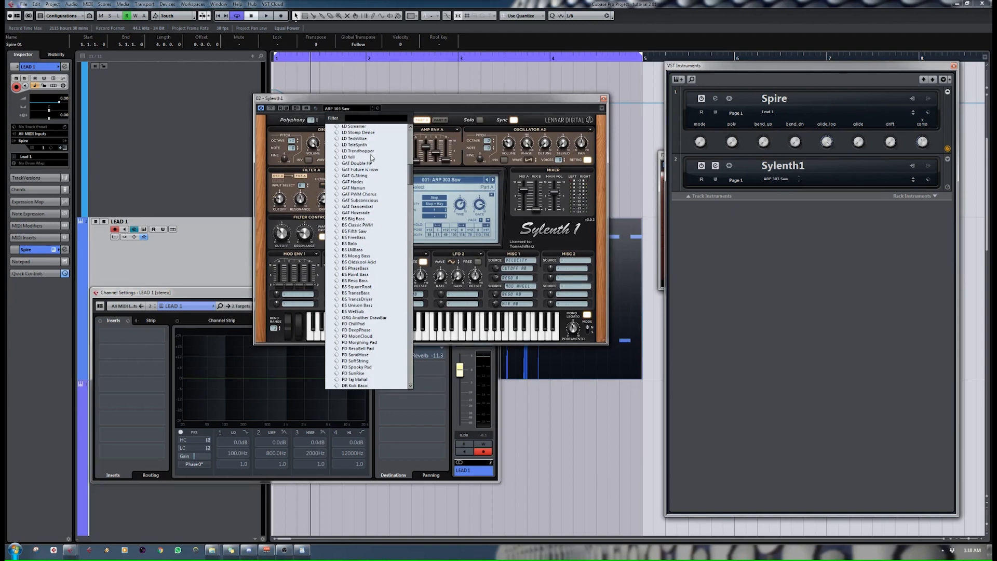
pyautogui.click(404, 105)
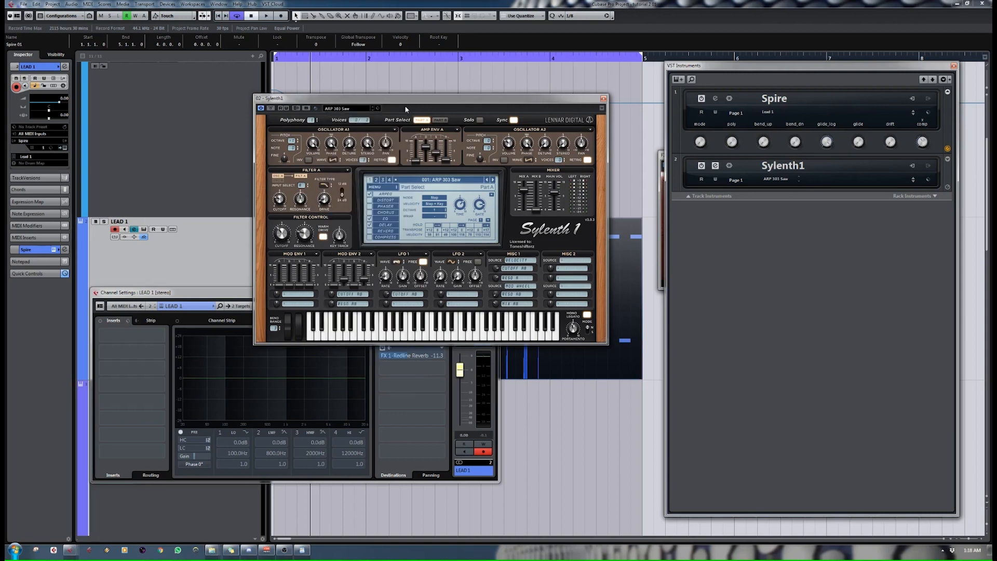
# Load the hardcore leads .fxp preset file from the Presets folder into Sylenth1.
pyautogui.click(393, 188)
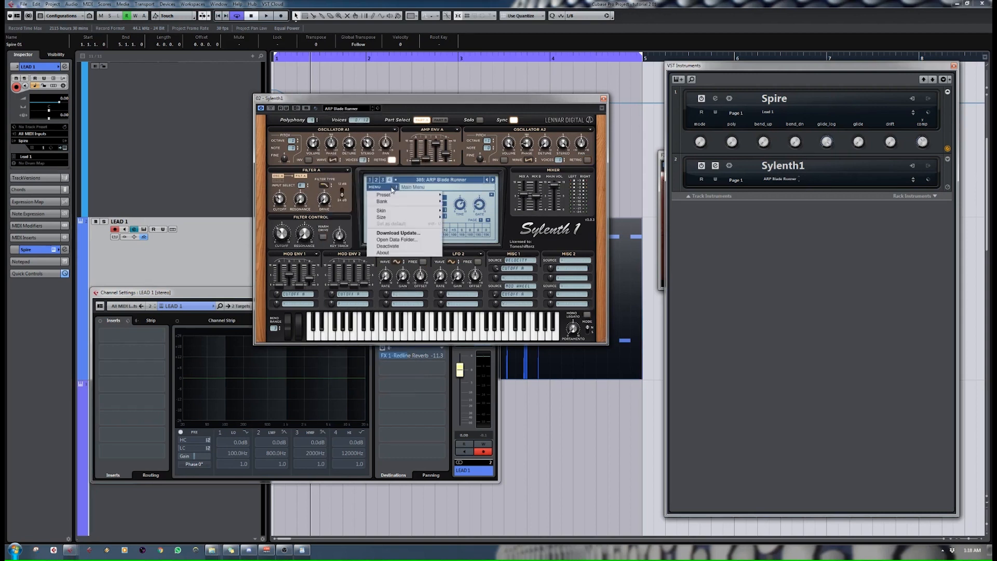
pyautogui.moveTo(404, 197)
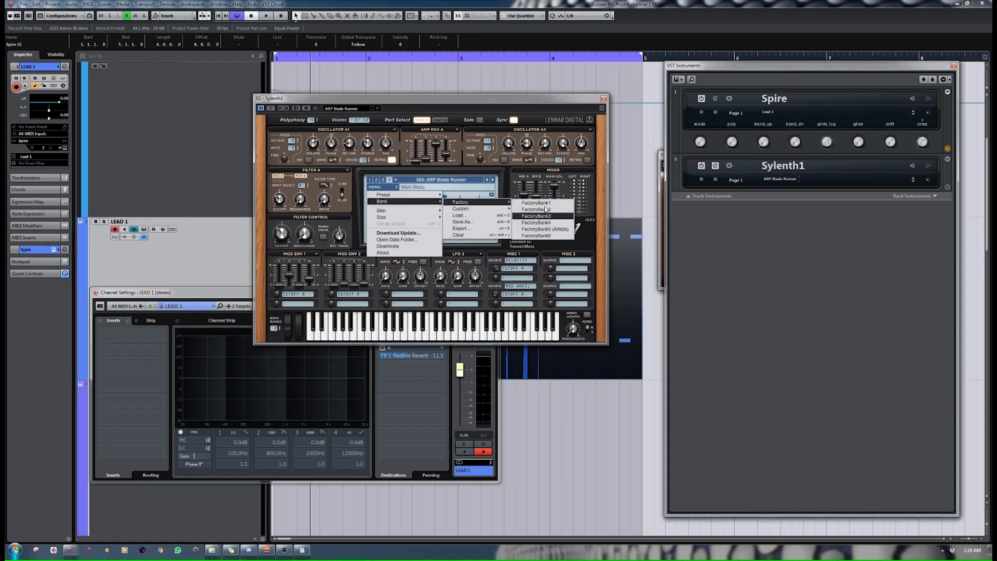
pyautogui.moveTo(485, 211)
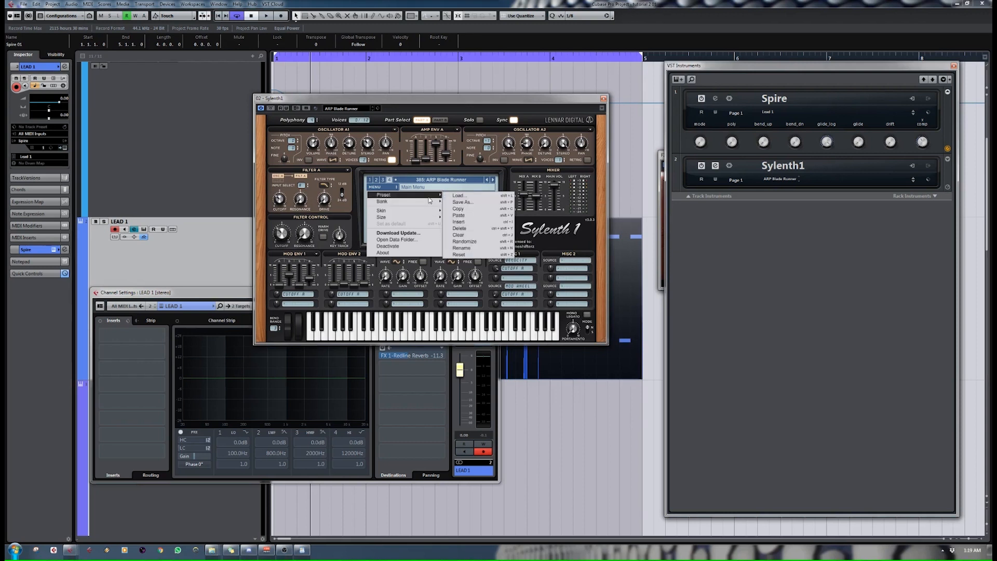
pyautogui.click(485, 198)
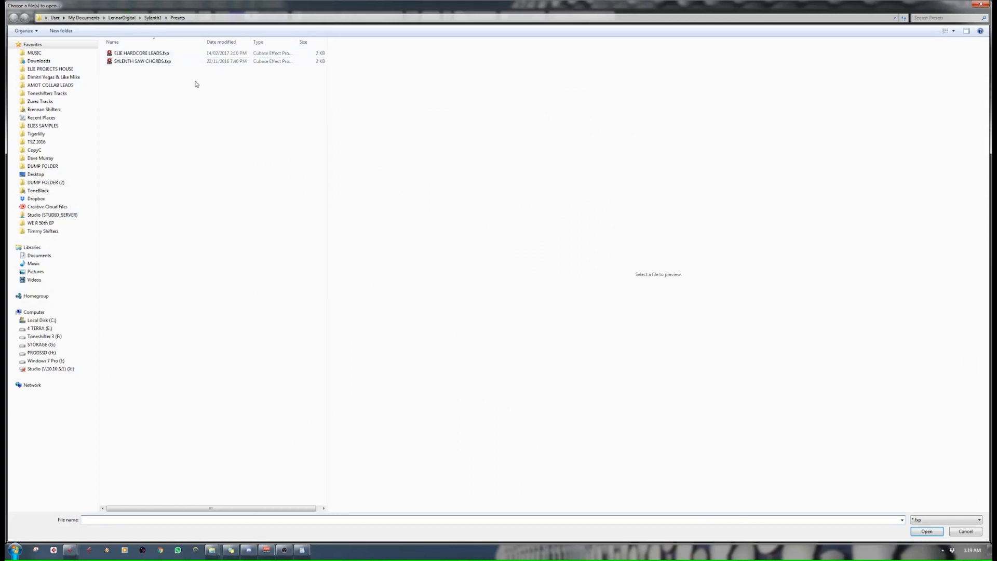
pyautogui.click(133, 56)
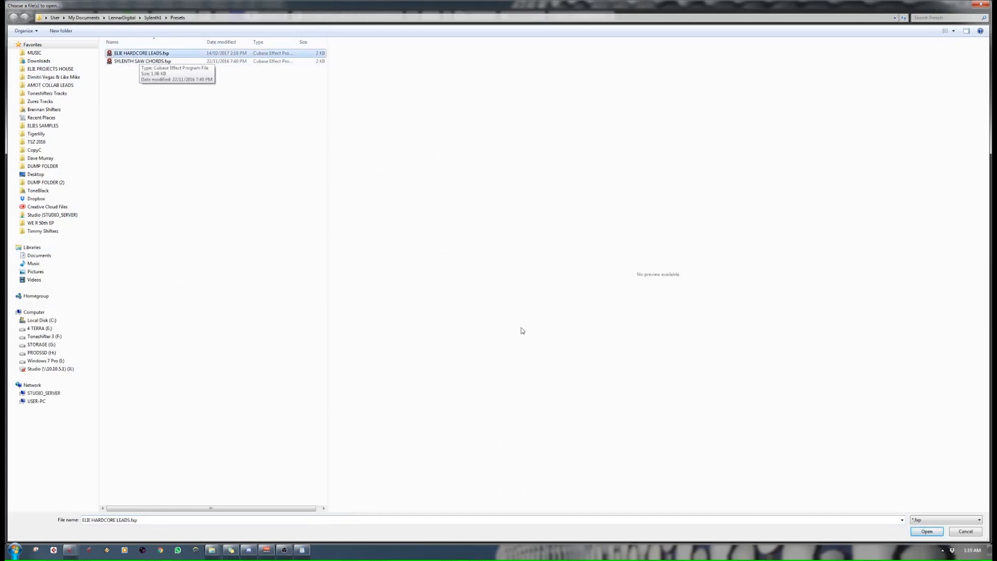
pyautogui.click(928, 532)
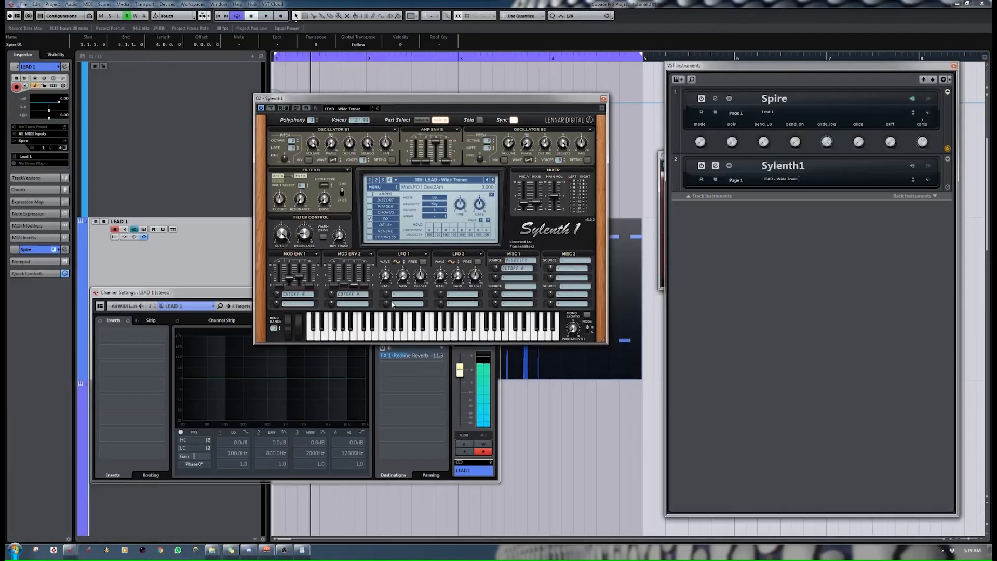
# Select the Sylenth1 01 track and close the Sylenth1 editor, VST Instruments rack and Redline Reverb window.
pyautogui.moveTo(166, 297); pyautogui.dragTo(409, 272)
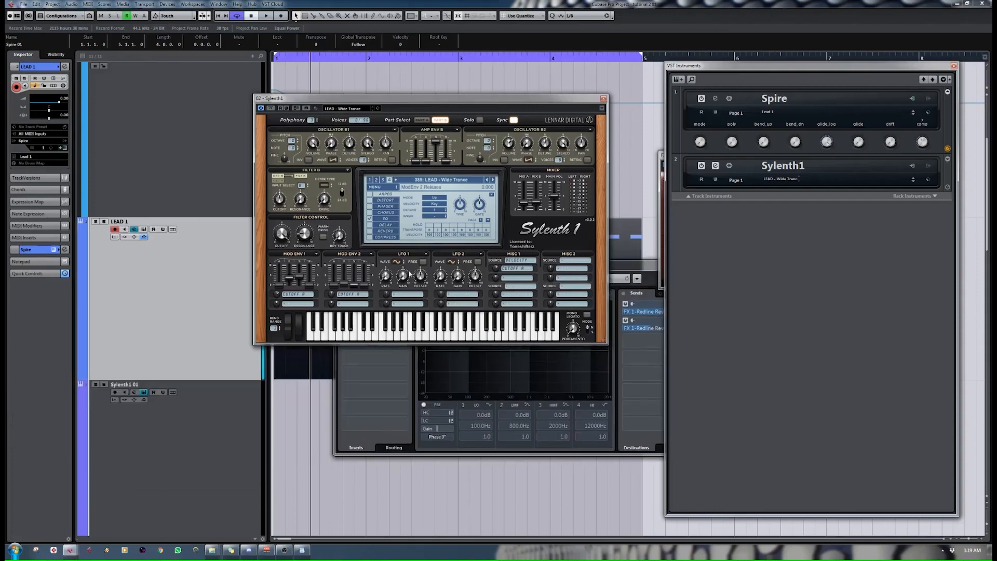
pyautogui.scroll(-3, 185, 310)
pyautogui.click(182, 315)
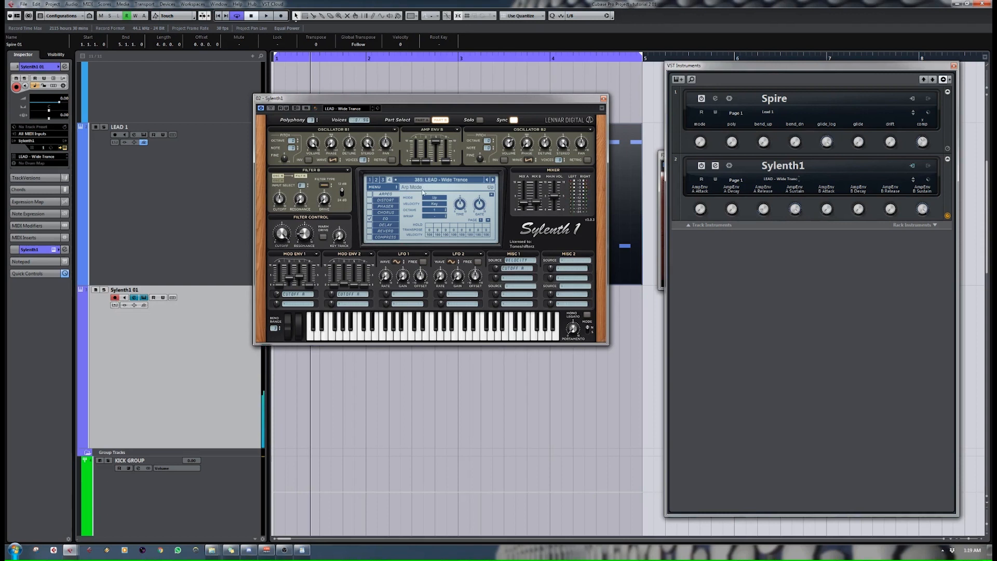
pyautogui.click(603, 99)
pyautogui.click(954, 65)
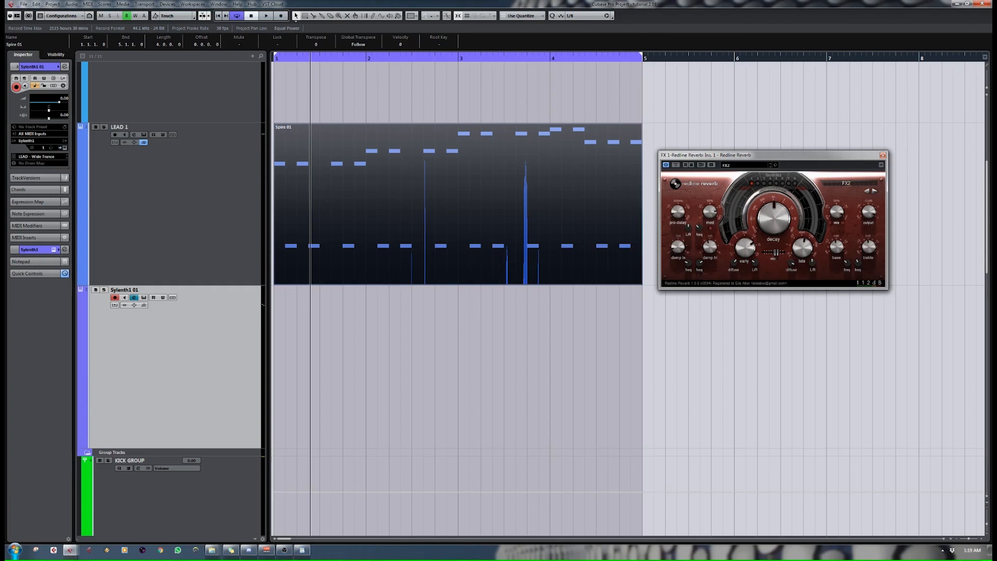
pyautogui.click(884, 155)
# Duplicate the LEAD 1 part and all KICK 1 clips so both continue from bar 5 to bar 9.
pyautogui.moveTo(851, 154); pyautogui.dragTo(467, 216)
pyautogui.hotkey('ctrl', 'd')
pyautogui.scroll(-3, 498, 277)
pyautogui.scroll(4, 498, 277)
pyautogui.moveTo(524, 103); pyautogui.dragTo(310, 142)
pyautogui.hotkey('ctrl', 'd')
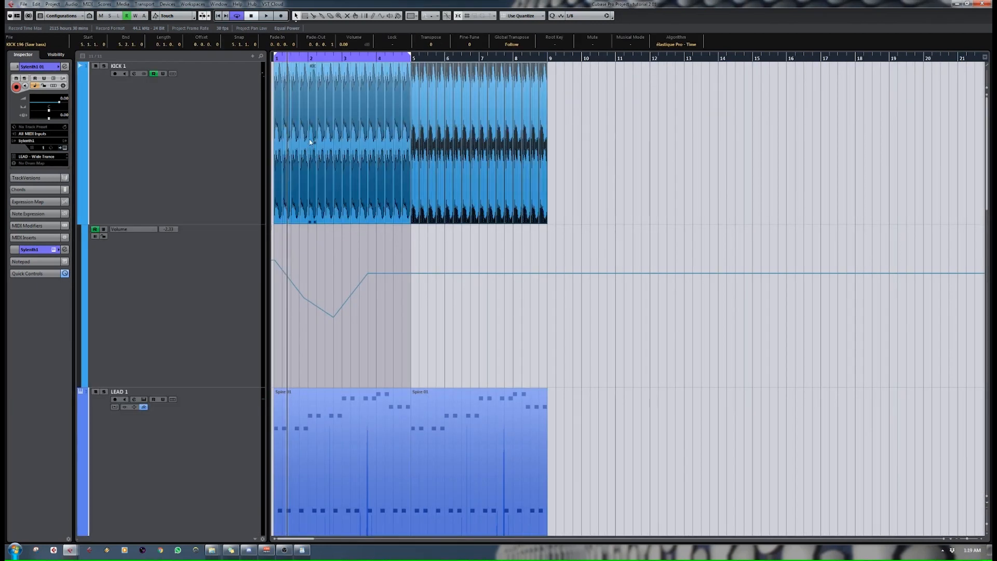
# Duplicate both LEAD 1 parts so the lead continues from bar 9 to bar 17.
pyautogui.moveTo(676, 131); pyautogui.dragTo(260, 179)
pyautogui.click(414, 245)
pyautogui.moveTo(621, 432); pyautogui.dragTo(364, 459)
pyautogui.hotkey('ctrl', 'd')
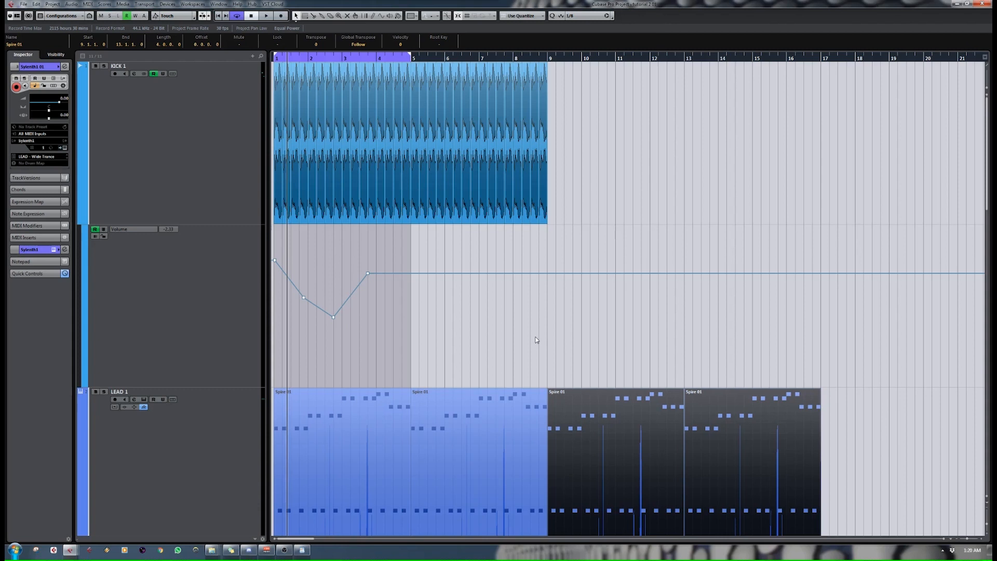
# Review the available ASIO drivers for the VST Audio System in Device Setup, and close the window without changes.
pyautogui.click(168, 4)
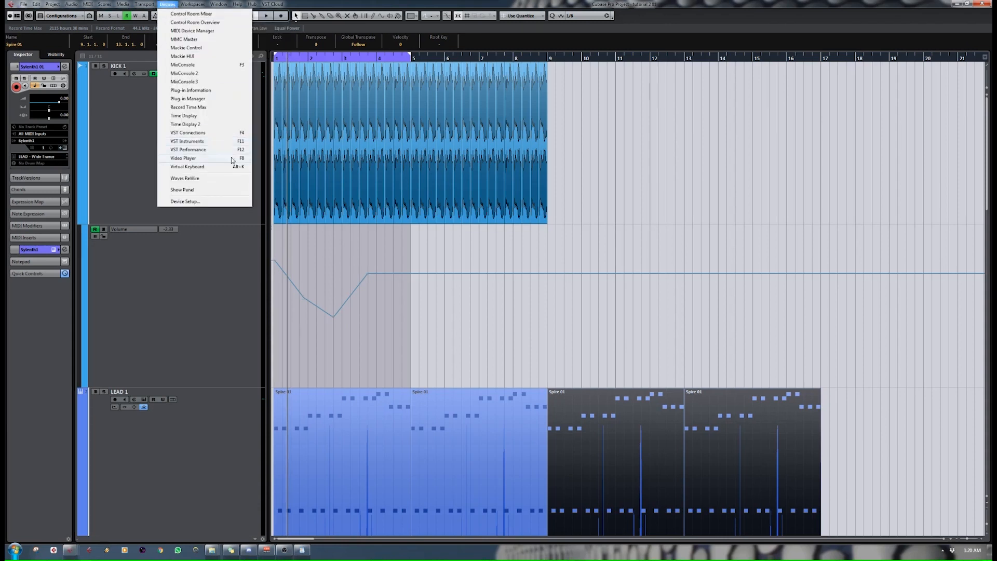
pyautogui.click(217, 203)
pyautogui.moveTo(524, 152); pyautogui.dragTo(553, 142)
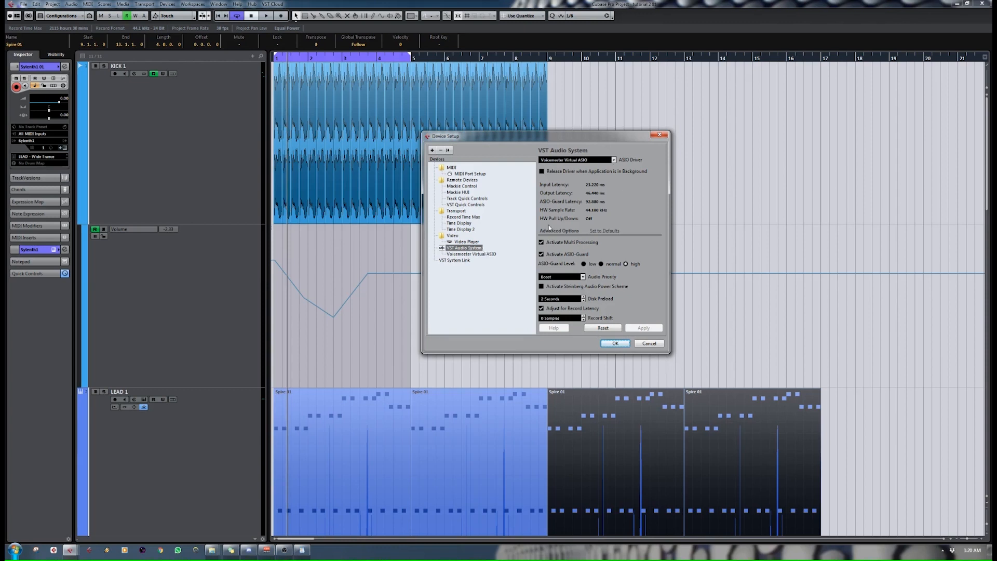
pyautogui.click(613, 160)
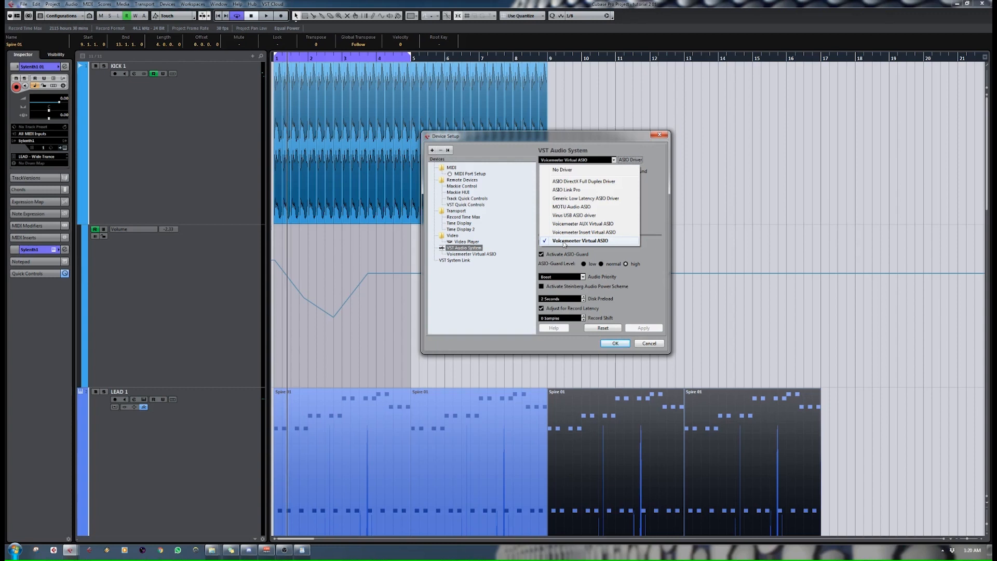
pyautogui.click(655, 147)
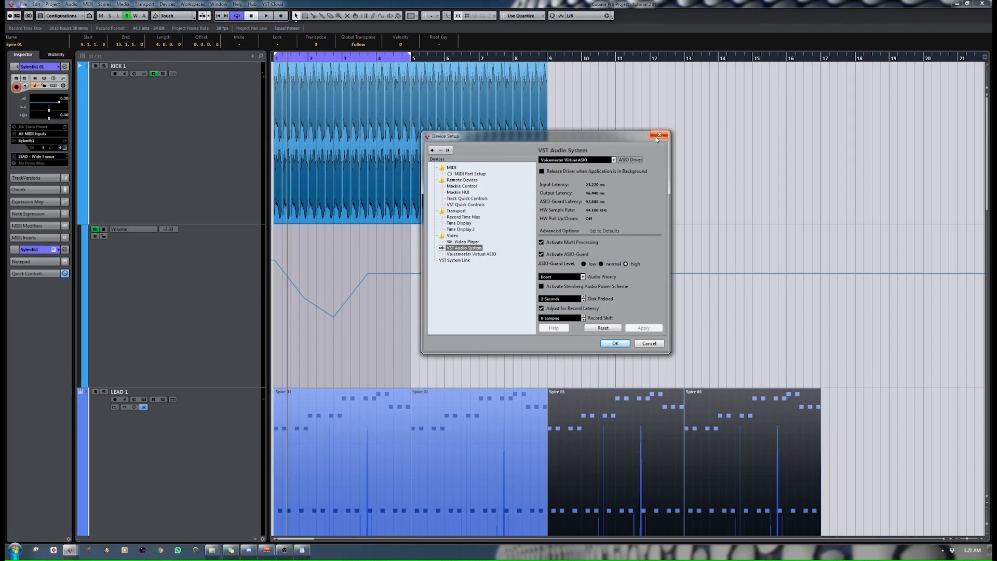
pyautogui.click(659, 136)
# Examine the VST effects list and plug-in versions in the Plug-in Manager, locate Vocoder in the collection tree, and close the window.
pyautogui.click(165, 5)
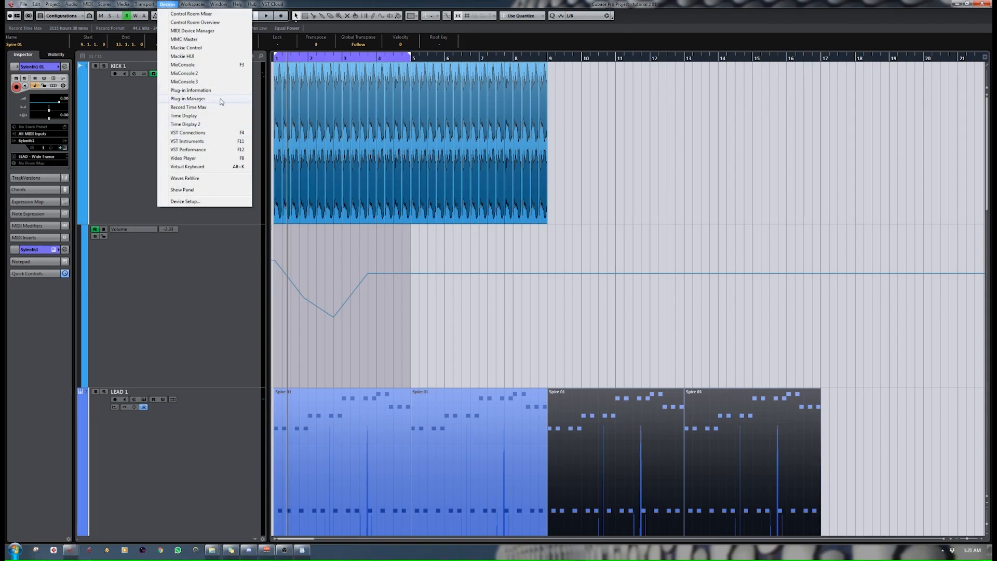
pyautogui.click(203, 100)
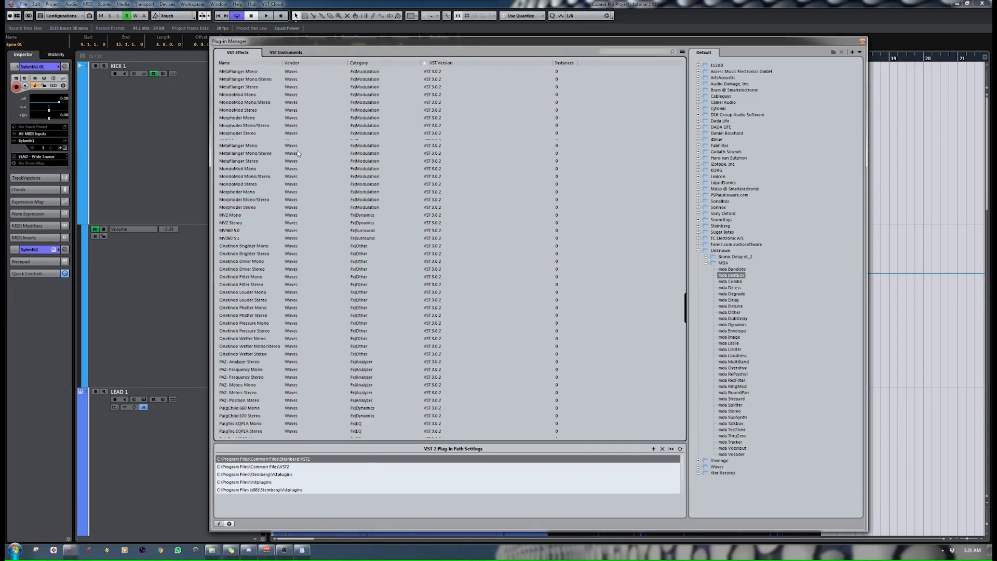
pyautogui.scroll(3, 298, 154)
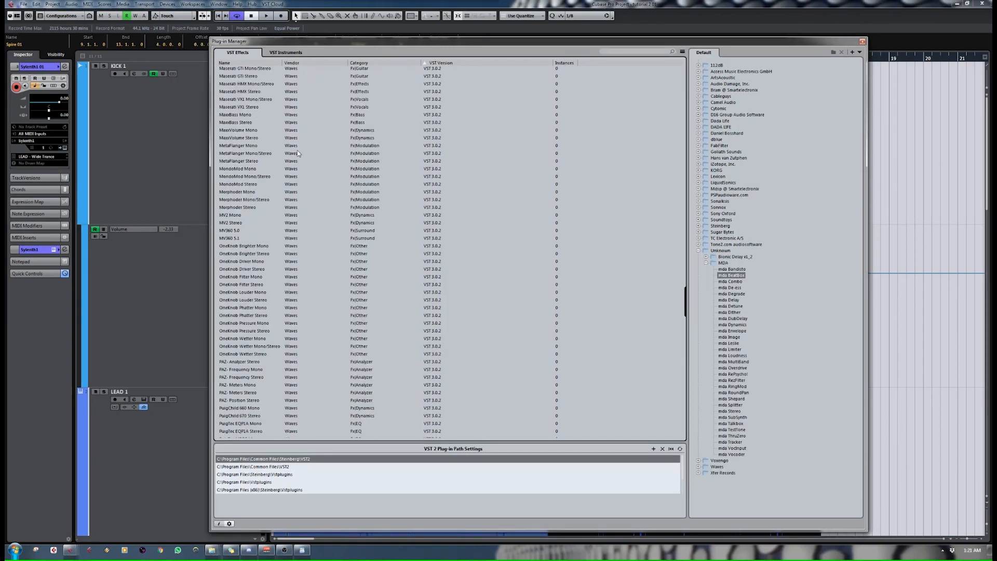
pyautogui.scroll(-15, 445, 122)
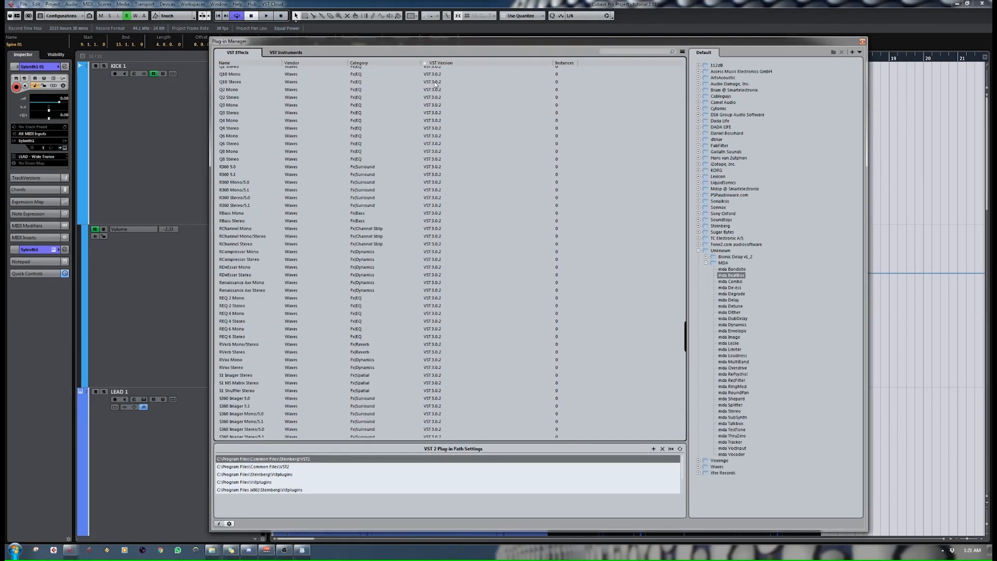
pyautogui.scroll(-20, 447, 172)
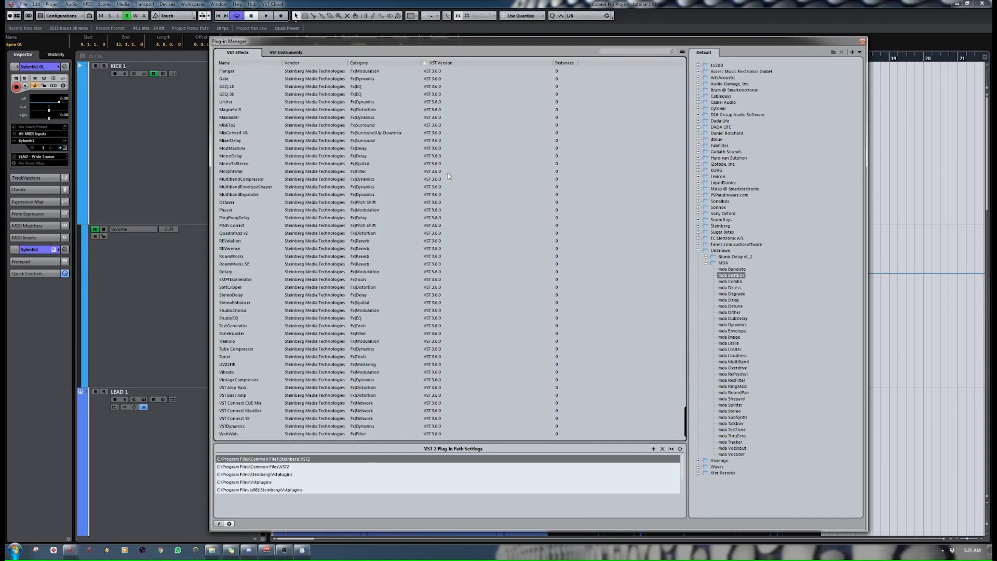
pyautogui.scroll(20, 447, 179)
pyautogui.scroll(20, 453, 236)
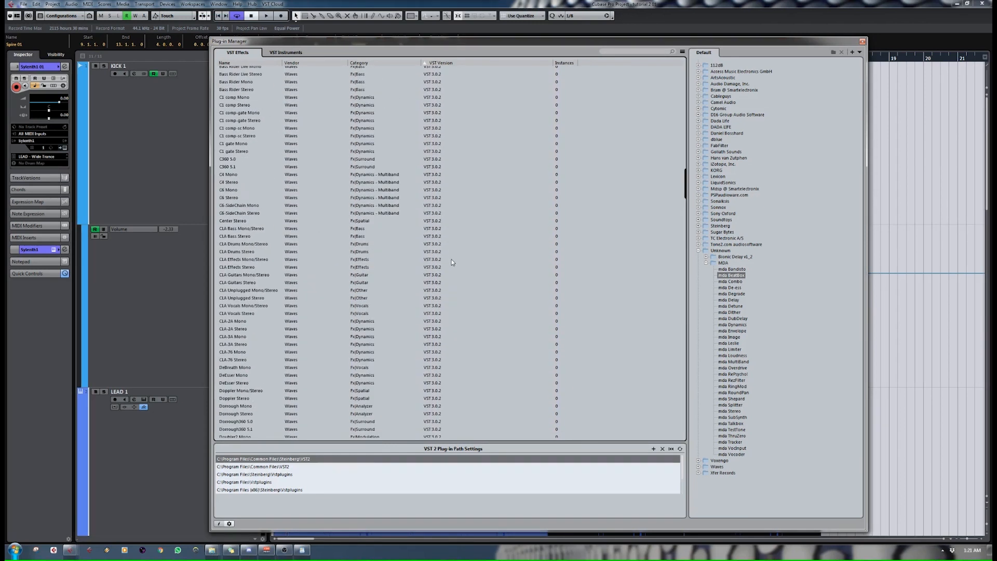
pyautogui.scroll(20, 452, 263)
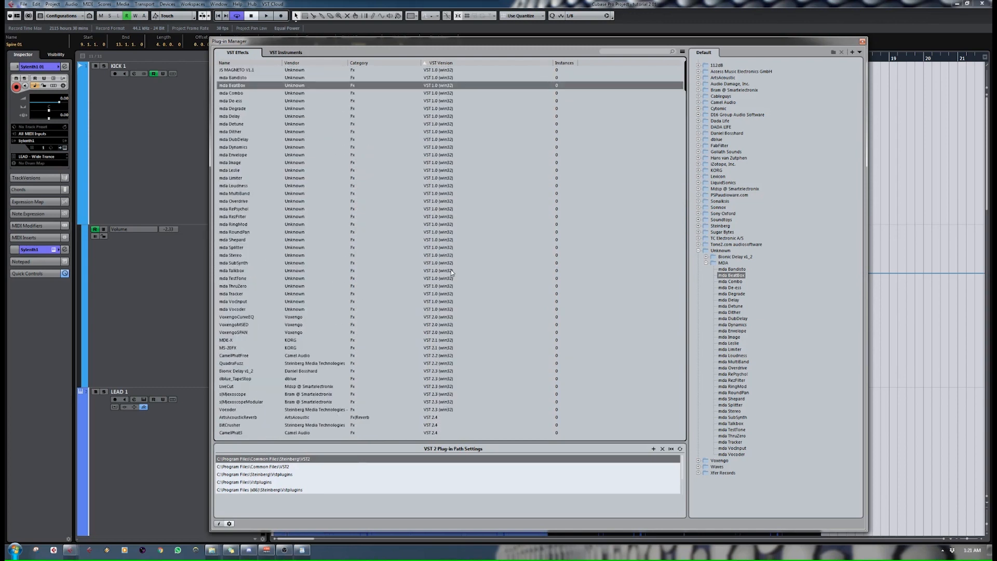
pyautogui.click(450, 410)
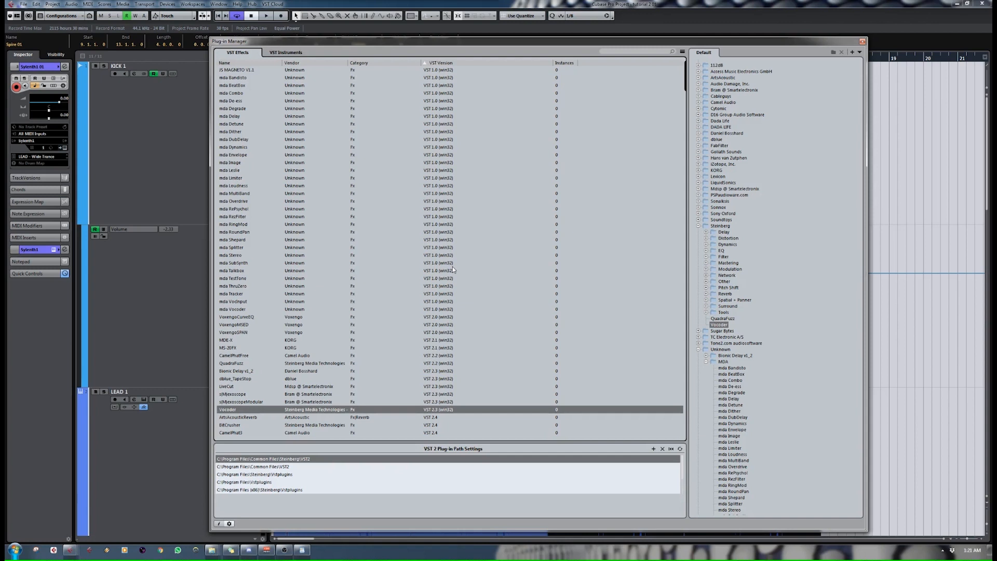
pyautogui.click(862, 41)
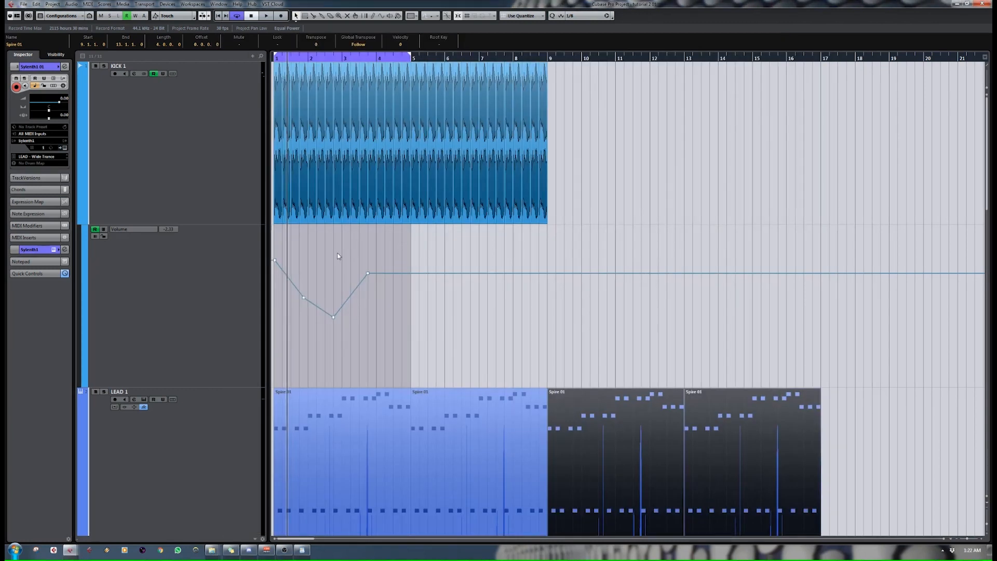
# Reopen the Plug-in Manager.
pyautogui.click(167, 4)
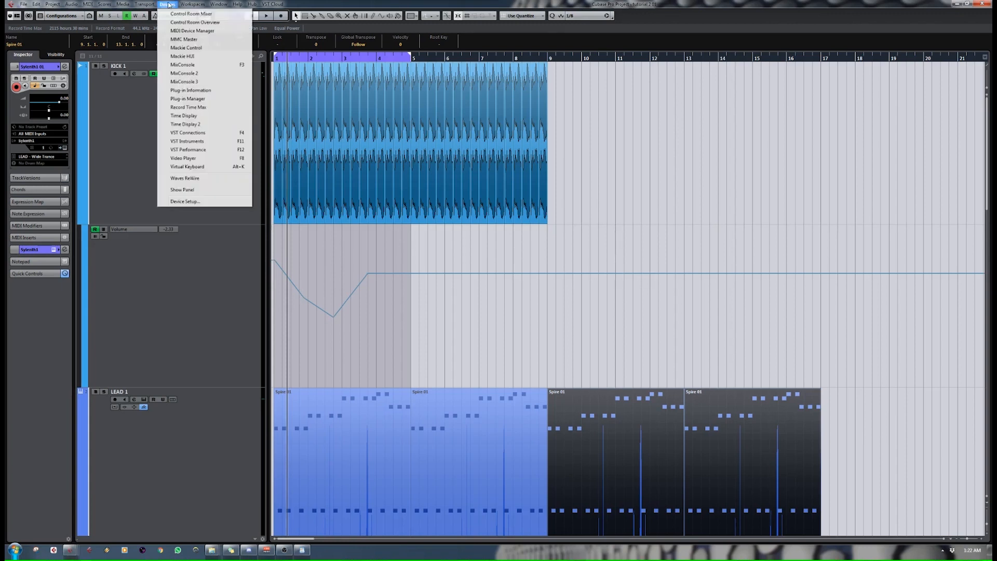
pyautogui.click(199, 98)
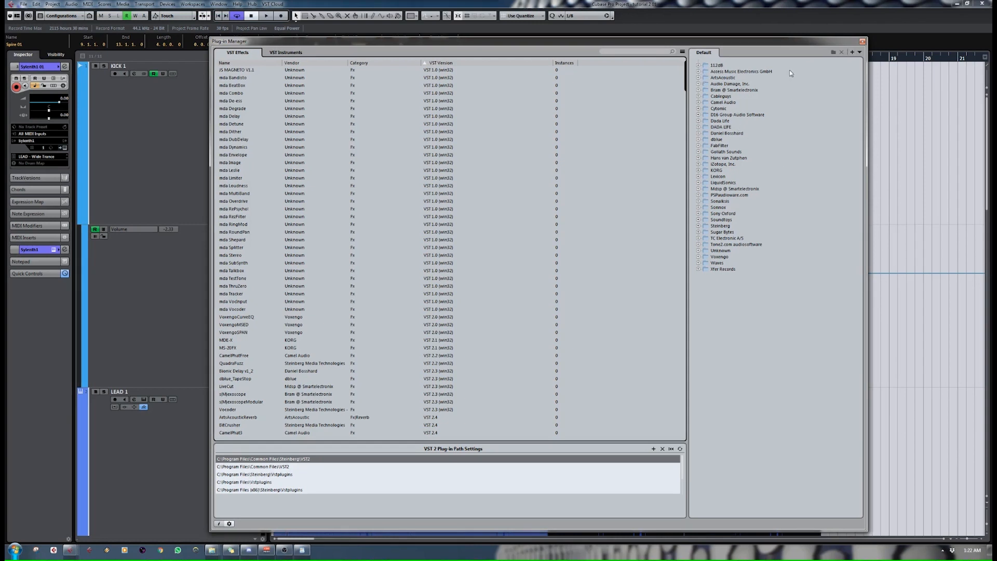
pyautogui.click(852, 52)
pyautogui.click(865, 64)
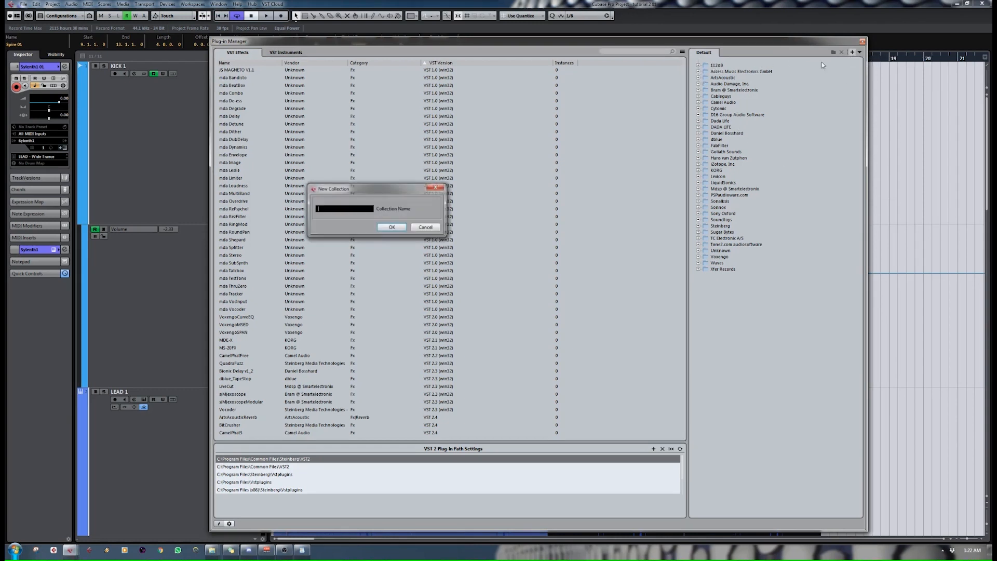
pyautogui.click(426, 227)
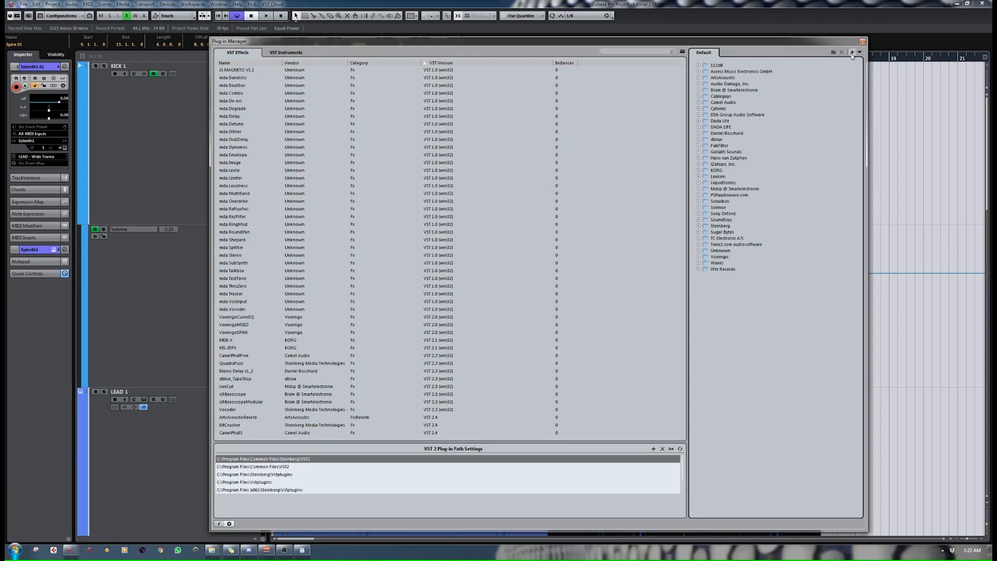
# Create an empty plug-in collection named test.
pyautogui.click(852, 54)
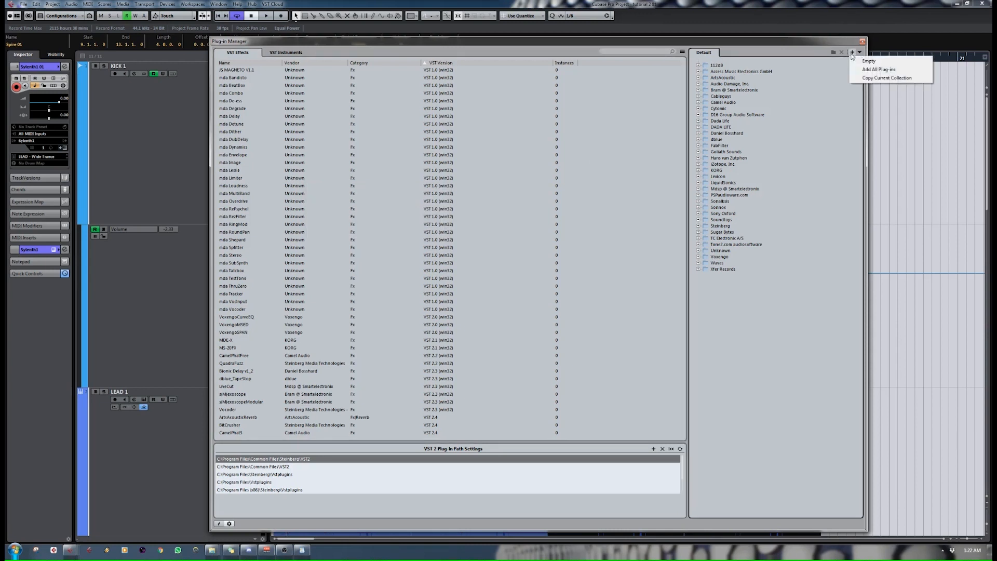
pyautogui.click(879, 61)
pyautogui.write('test')
pyautogui.press('Return')
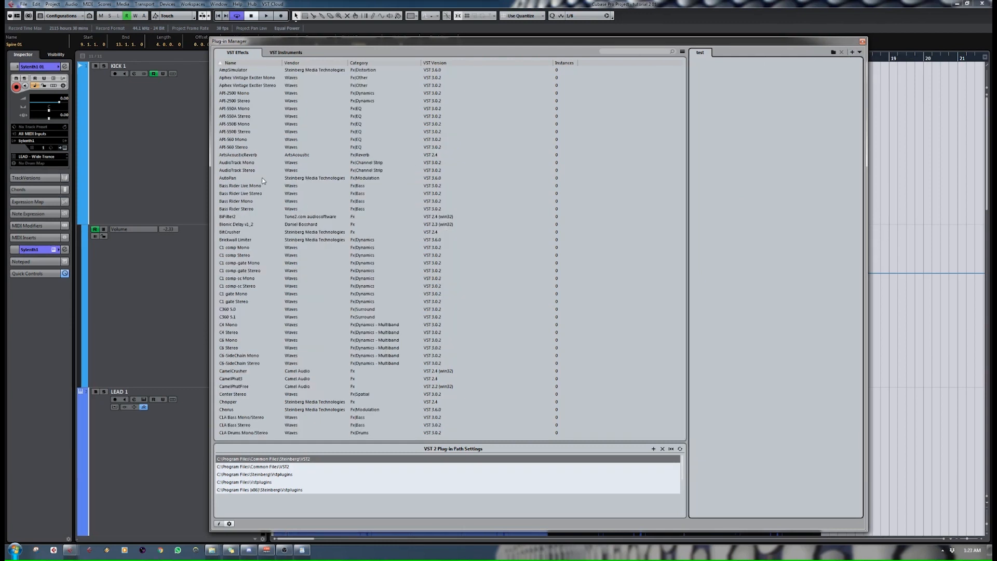
# Filter the VST effects by "eq" and add all matching plug-ins to the test collection.
pyautogui.scroll(-15, 262, 181)
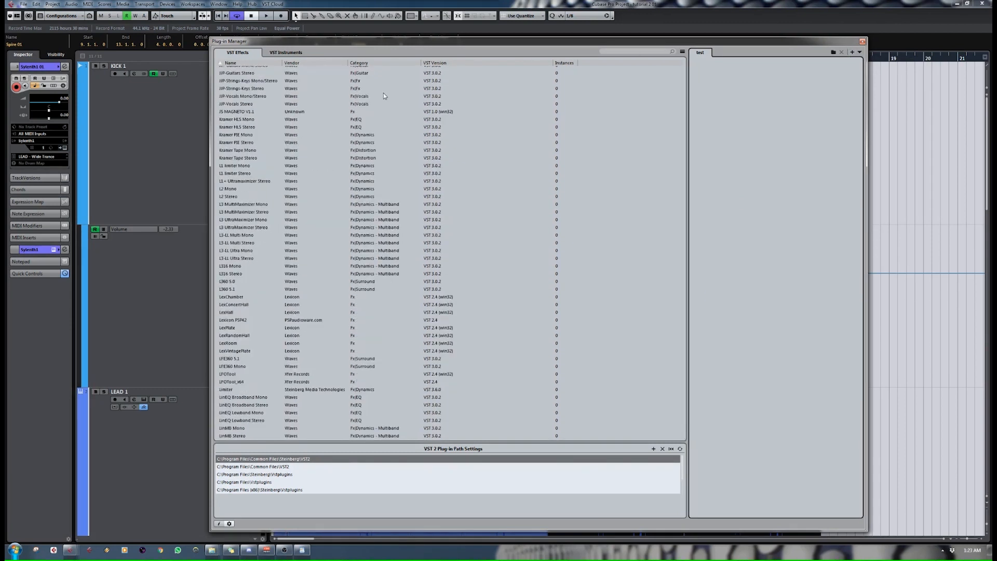
pyautogui.click(620, 52)
pyautogui.write('eq')
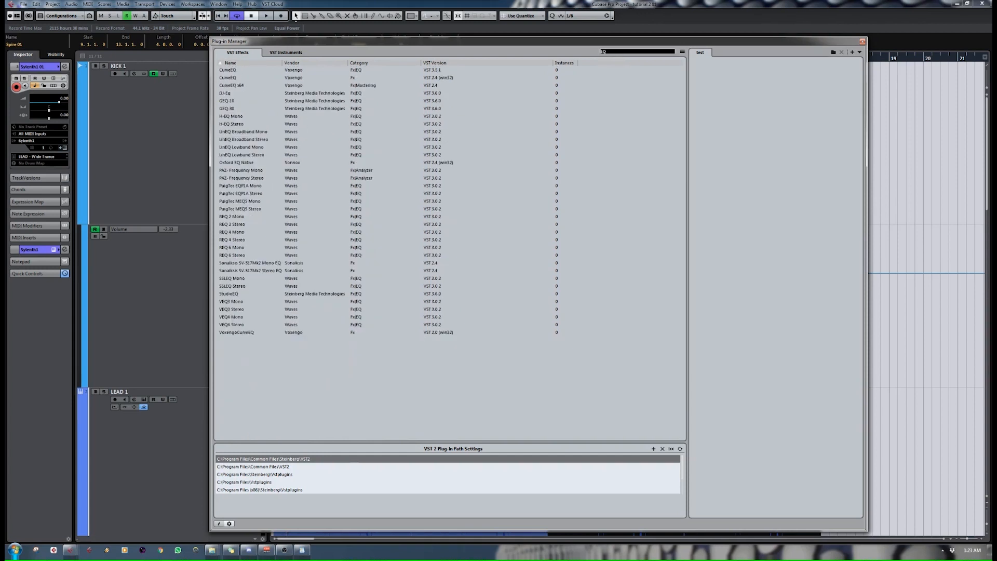
pyautogui.click(263, 396)
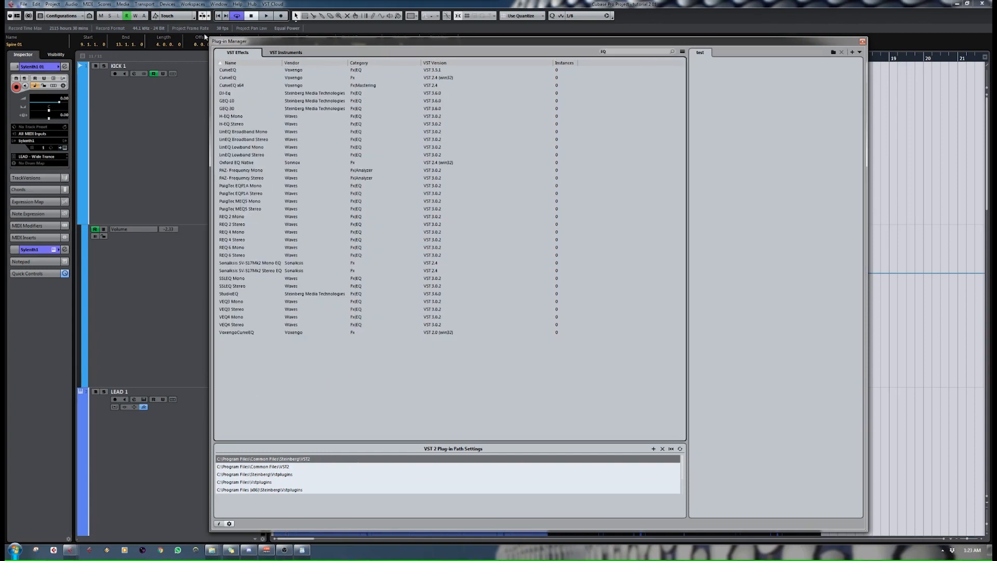
pyautogui.click(233, 70)
pyautogui.keyDown('shift'); pyautogui.click(243, 334); pyautogui.keyUp('shift')
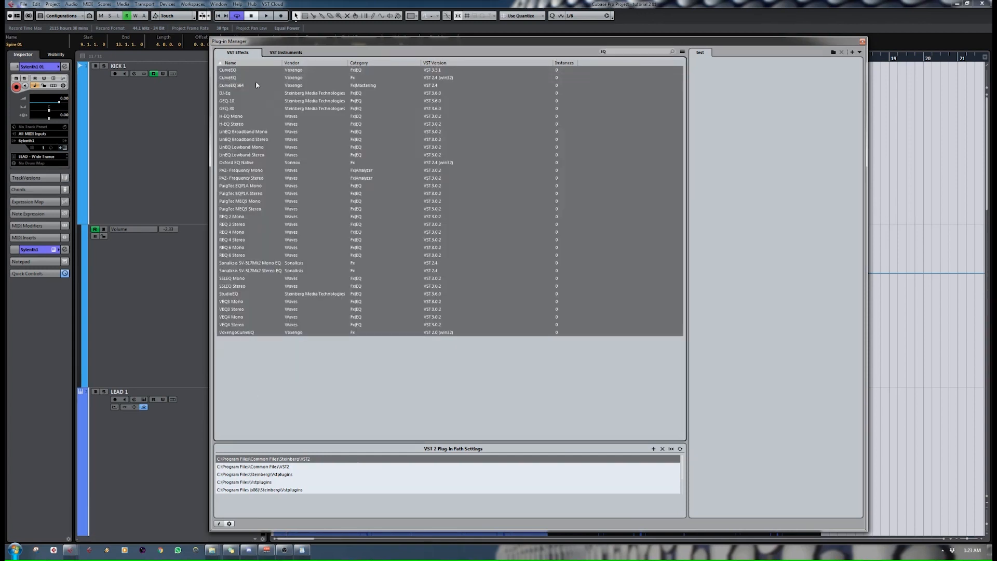
pyautogui.moveTo(230, 74); pyautogui.dragTo(740, 110)
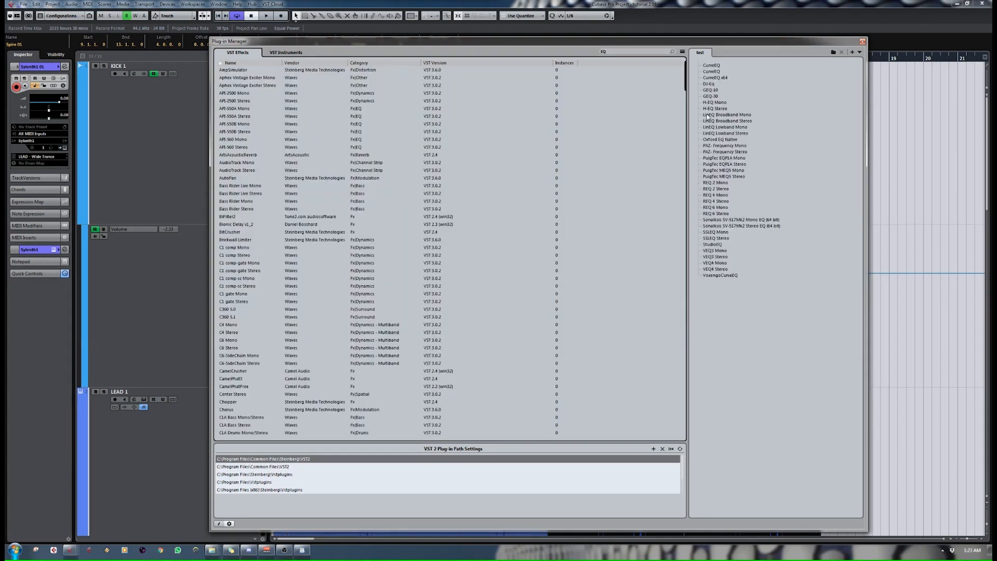
# Create a folder named EQ in the test collection, move all its plug-ins into that folder, and close the Plug-in Manager.
pyautogui.click(834, 52)
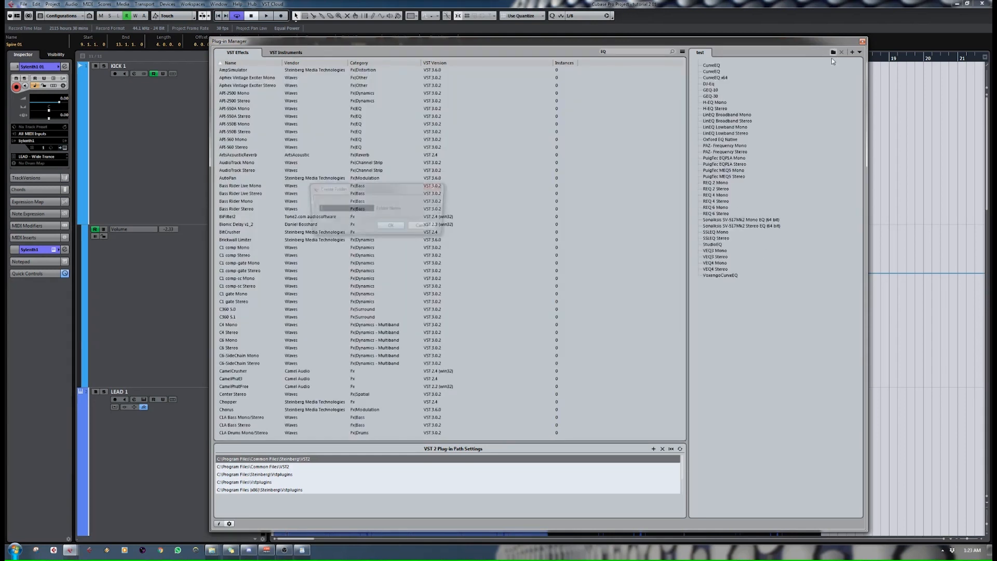
pyautogui.click(360, 206)
pyautogui.write('EQ')
pyautogui.press('Return')
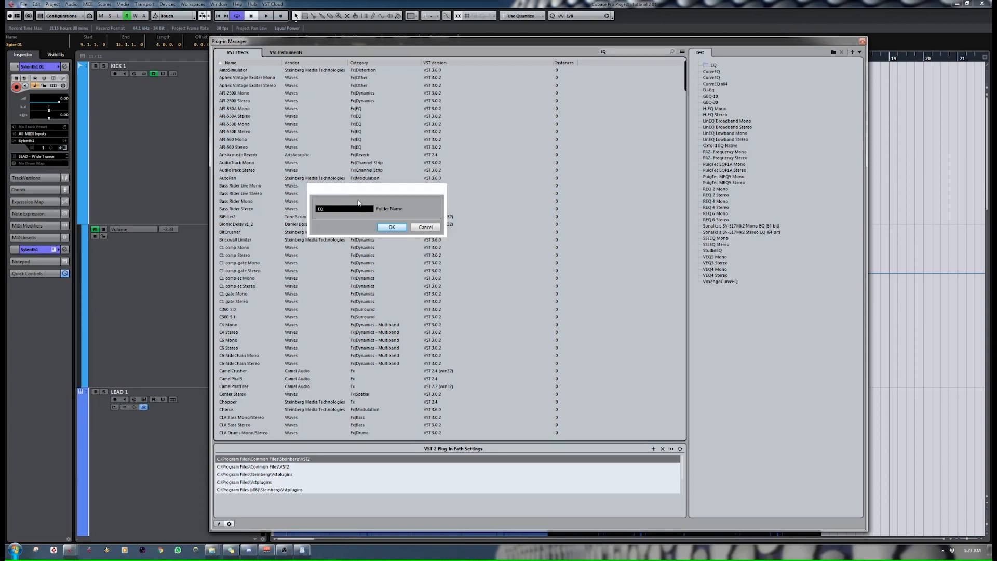
pyautogui.click(712, 73)
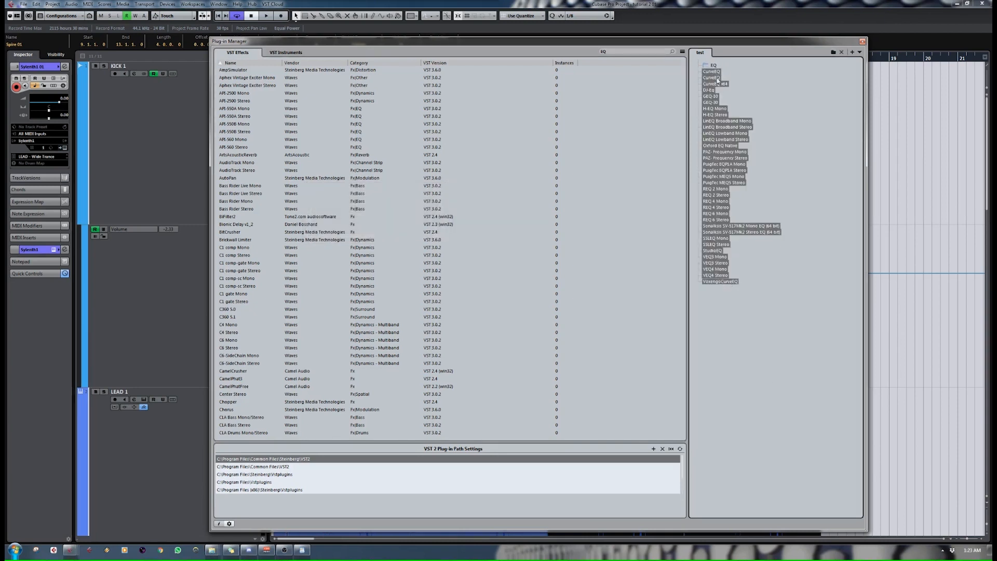
pyautogui.moveTo(714, 75); pyautogui.dragTo(714, 67)
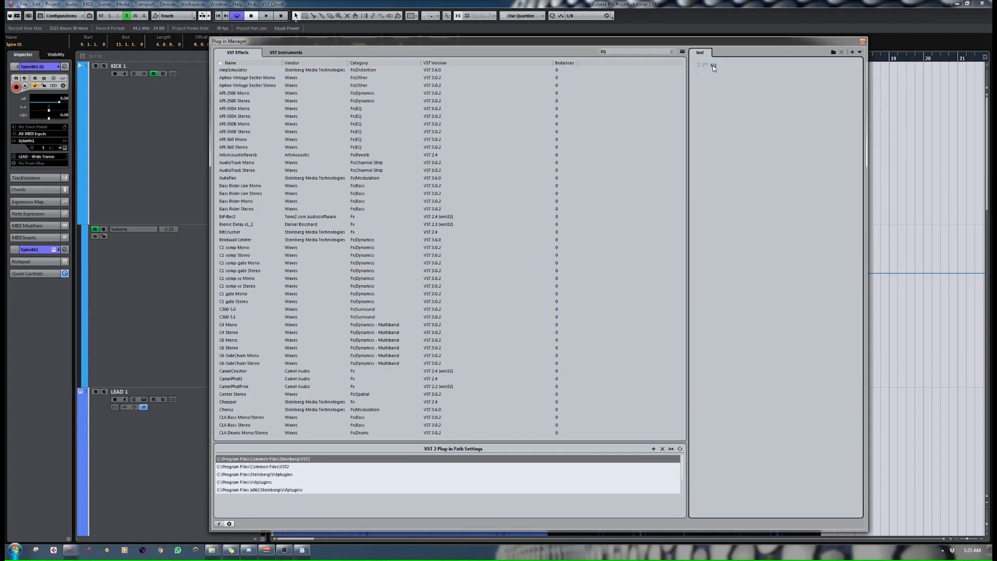
pyautogui.click(863, 42)
# Check the EQ folder of the test collection in the KICK 1 channel's insert plug-in list, and close the channel settings.
pyautogui.rightClick(205, 164)
pyautogui.moveTo(240, 169)
pyautogui.click(123, 91)
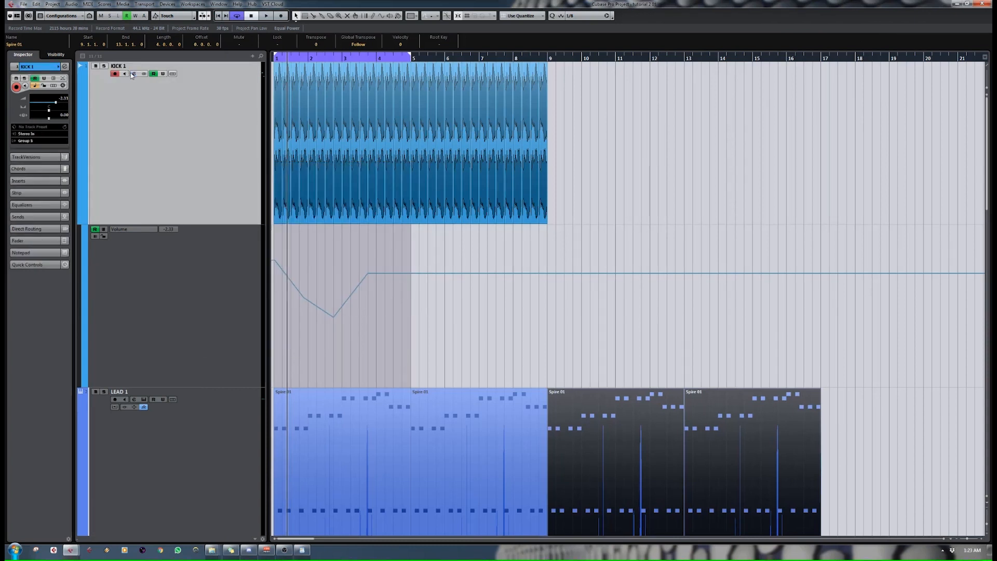
pyautogui.click(134, 73)
pyautogui.click(407, 308)
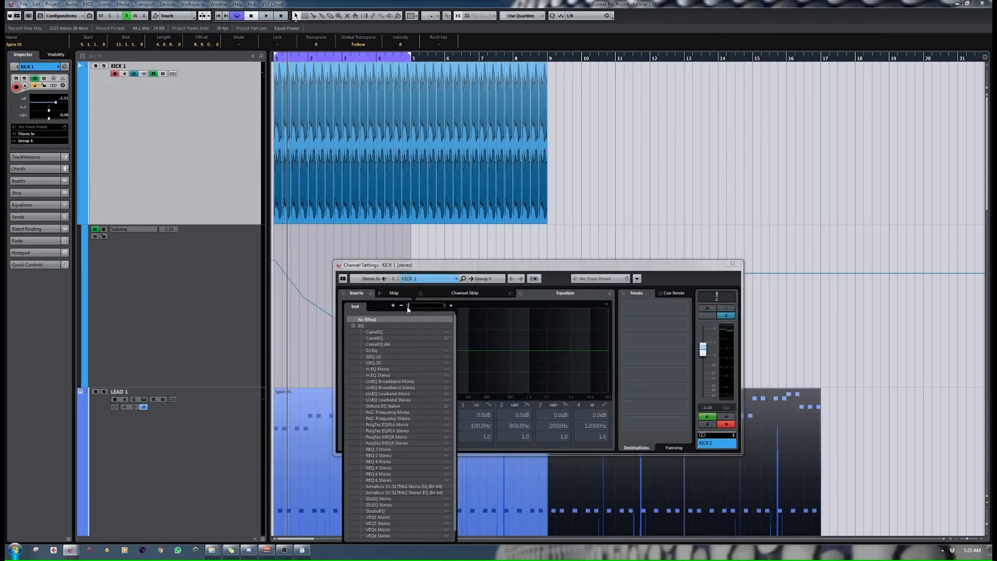
pyautogui.click(356, 326)
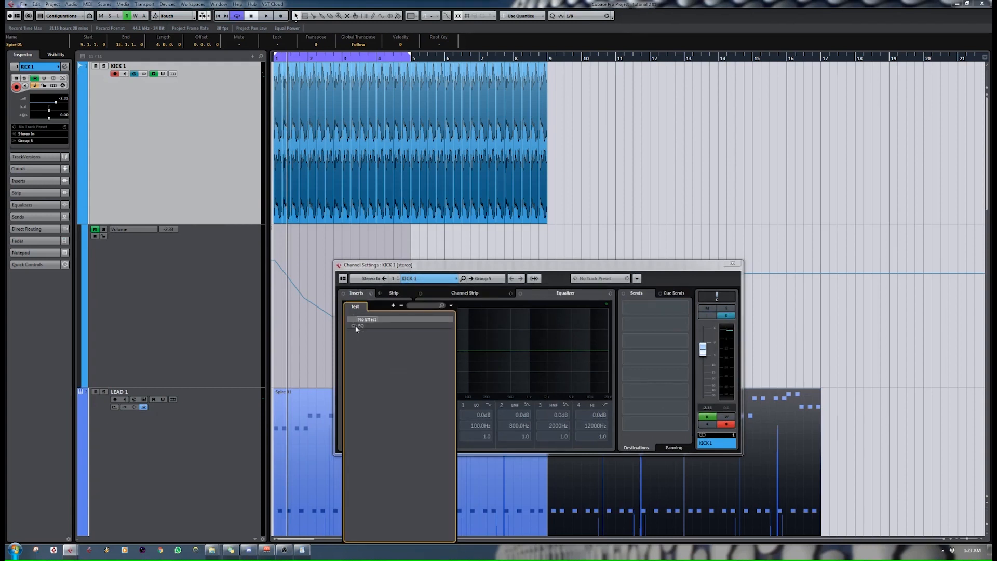
pyautogui.click(355, 327)
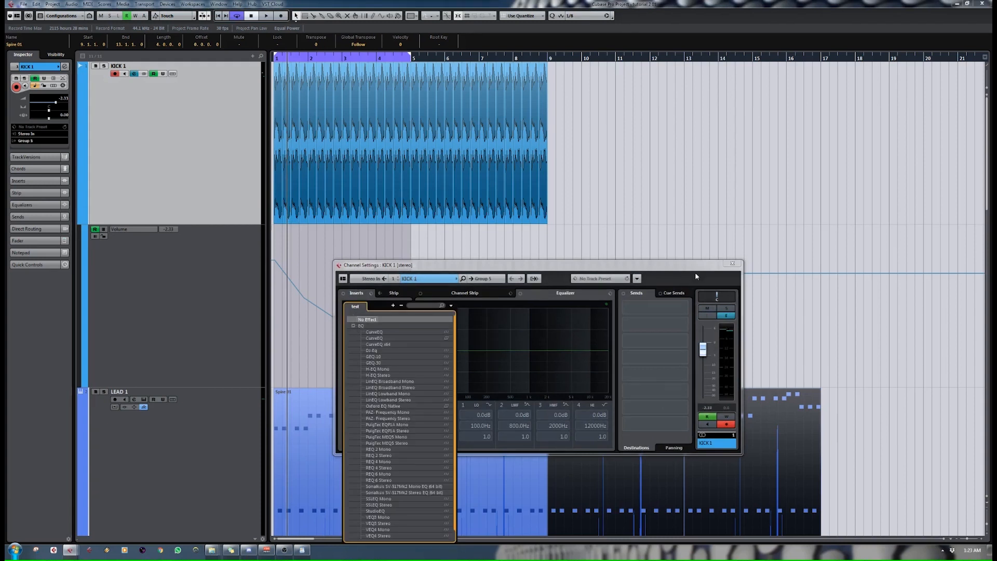
pyautogui.click(732, 264)
pyautogui.click(732, 264)
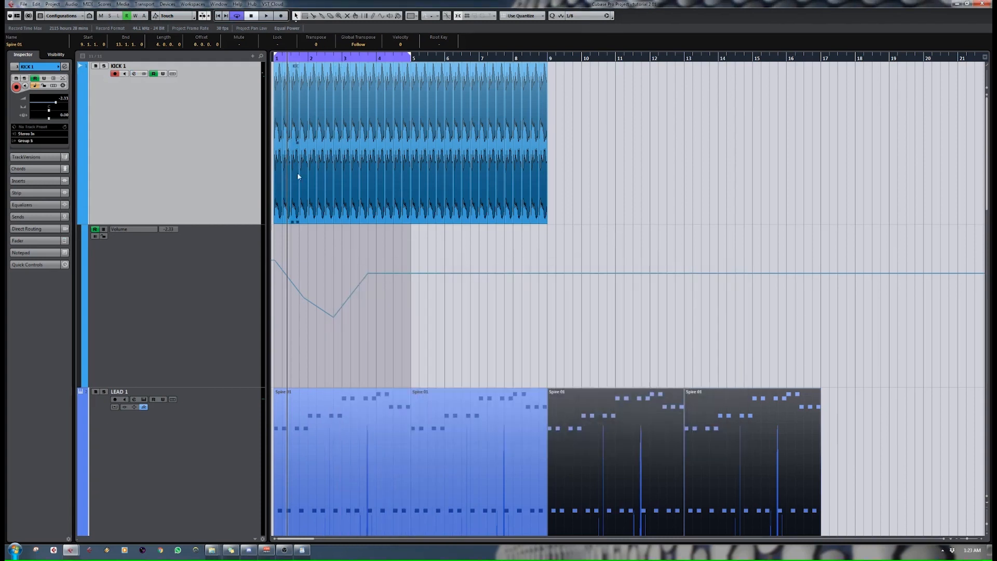
# Switch the Plug-in Manager's active collection from test back to Default and close the manager.
pyautogui.click(166, 4)
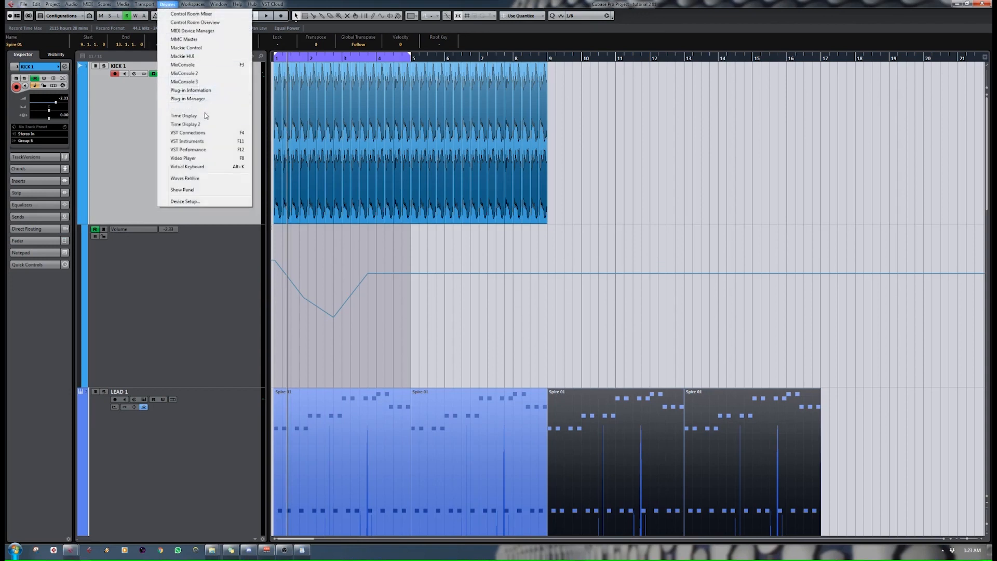
pyautogui.click(206, 99)
pyautogui.moveTo(741, 52); pyautogui.dragTo(742, 36)
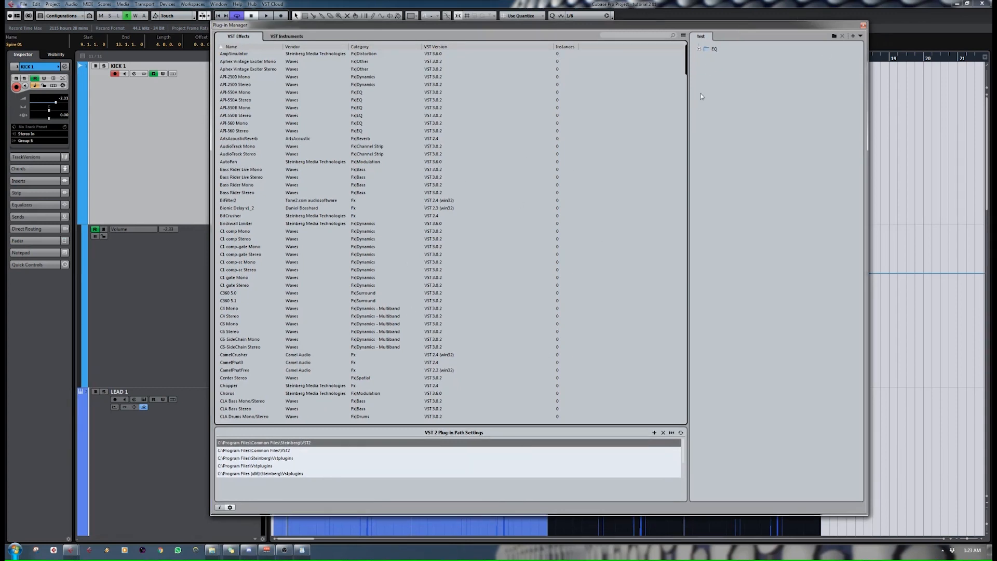
pyautogui.click(860, 36)
pyautogui.click(878, 44)
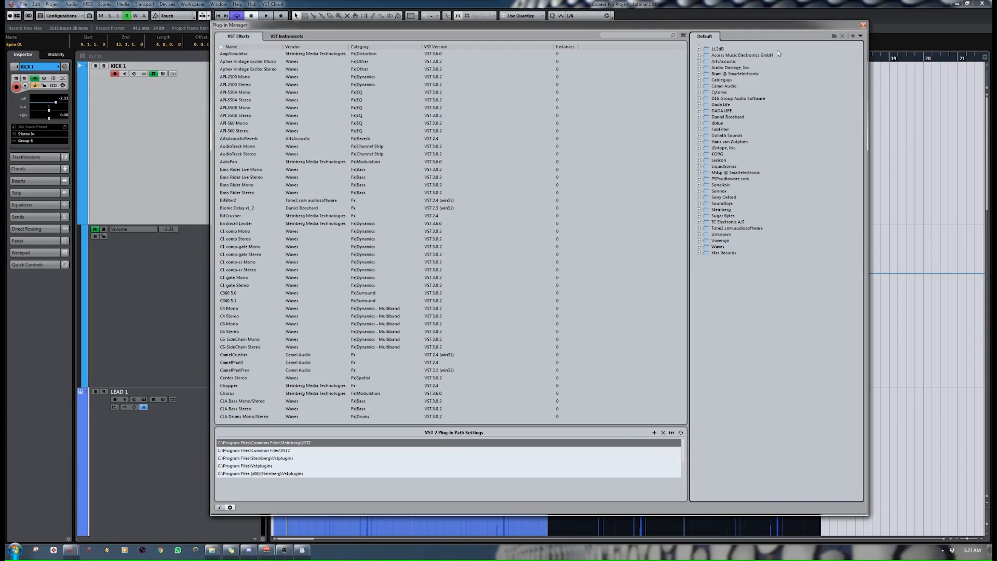
pyautogui.click(864, 25)
# Open the Preferences at the Appearance Colors category and move the dialog beside the start of the arrangement.
pyautogui.click(23, 4)
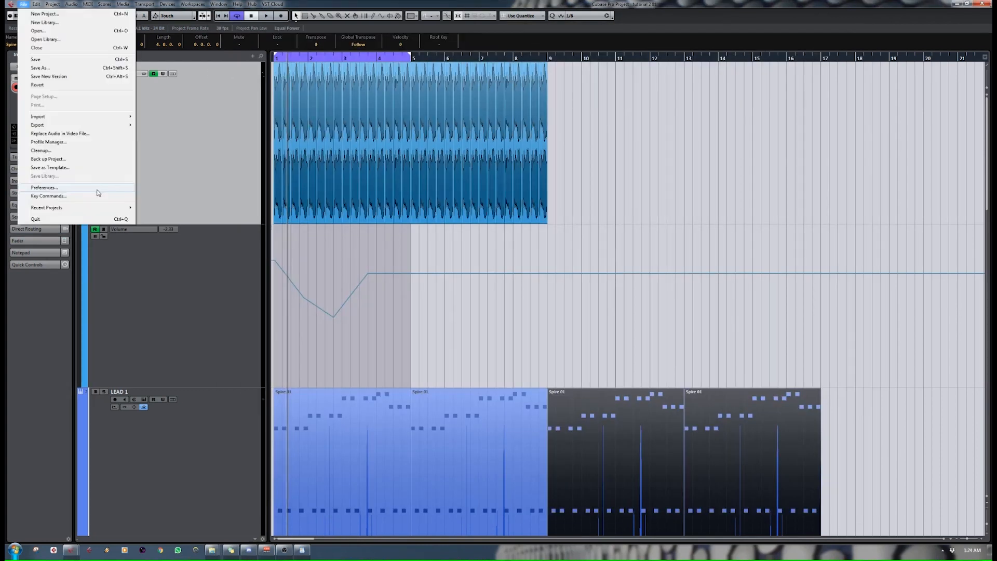
pyautogui.click(62, 188)
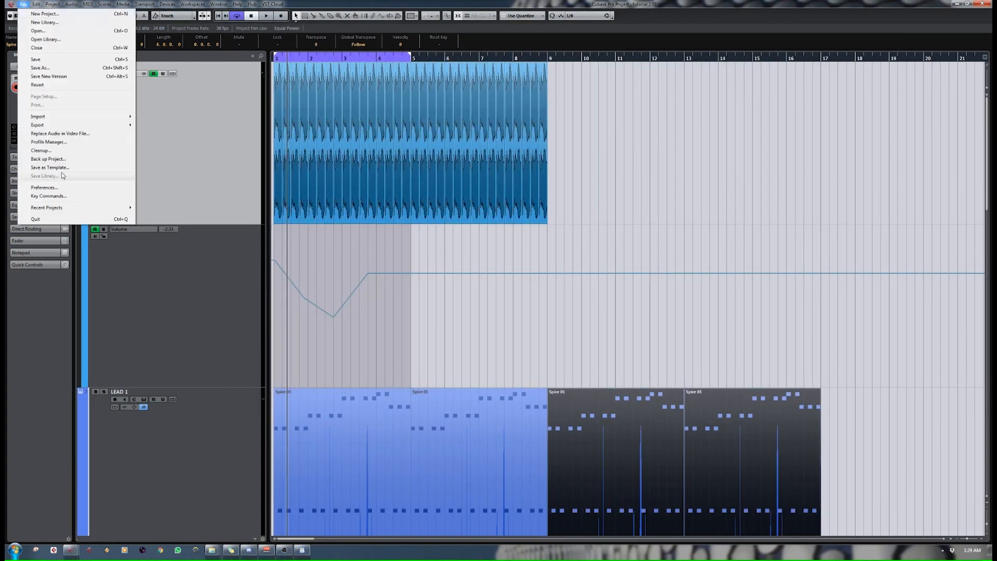
pyautogui.click(52, 188)
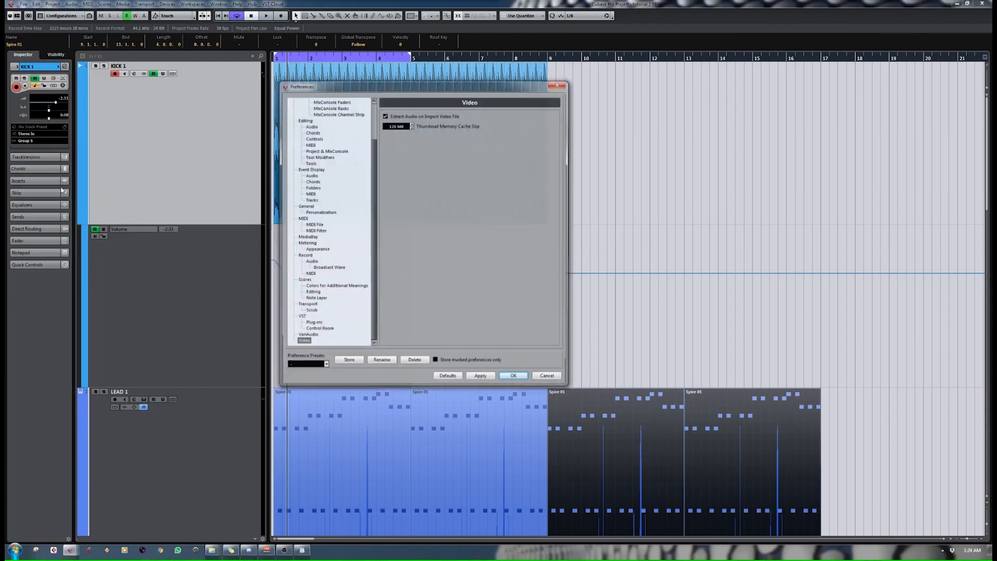
pyautogui.scroll(2, 362, 158)
pyautogui.scroll(-2, 326, 104)
pyautogui.scroll(2, 327, 104)
pyautogui.click(310, 102)
pyautogui.click(316, 108)
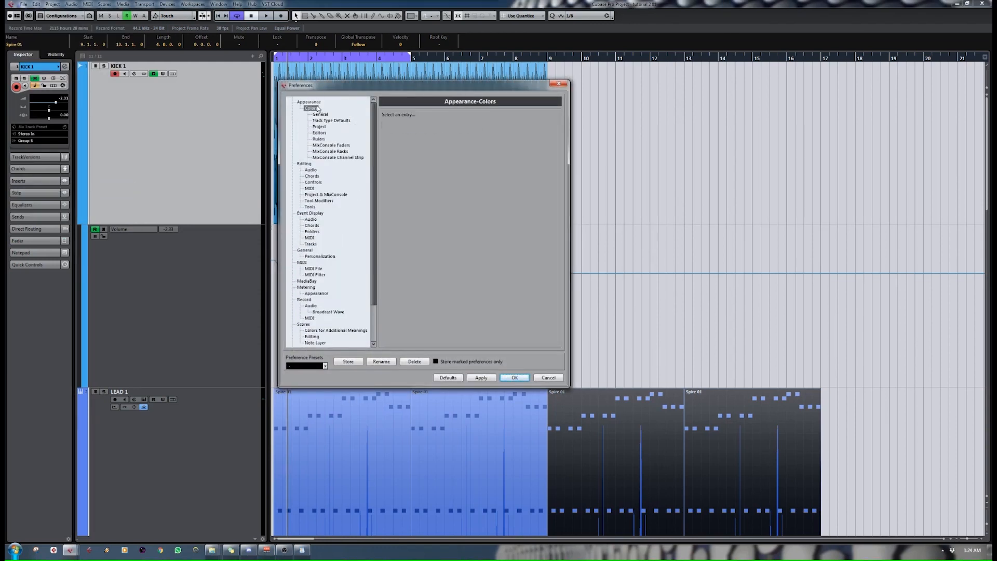
pyautogui.moveTo(535, 86); pyautogui.dragTo(861, 94)
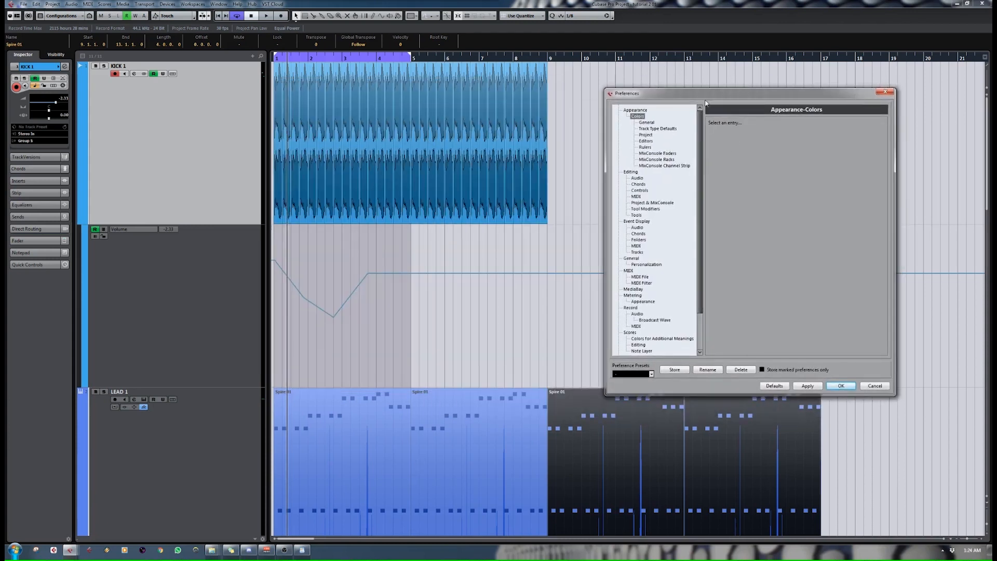
pyautogui.moveTo(714, 92); pyautogui.dragTo(628, 96)
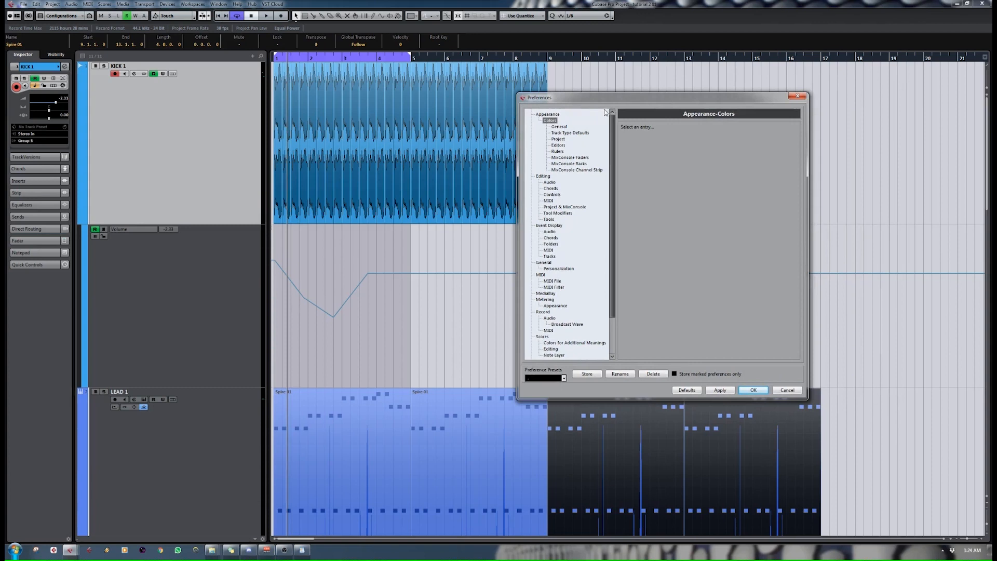
# Review the General, Track Type Defaults, Project, Editors and Rulers color preferences, keeping the ruler visible beside the dialog.
pyautogui.click(566, 128)
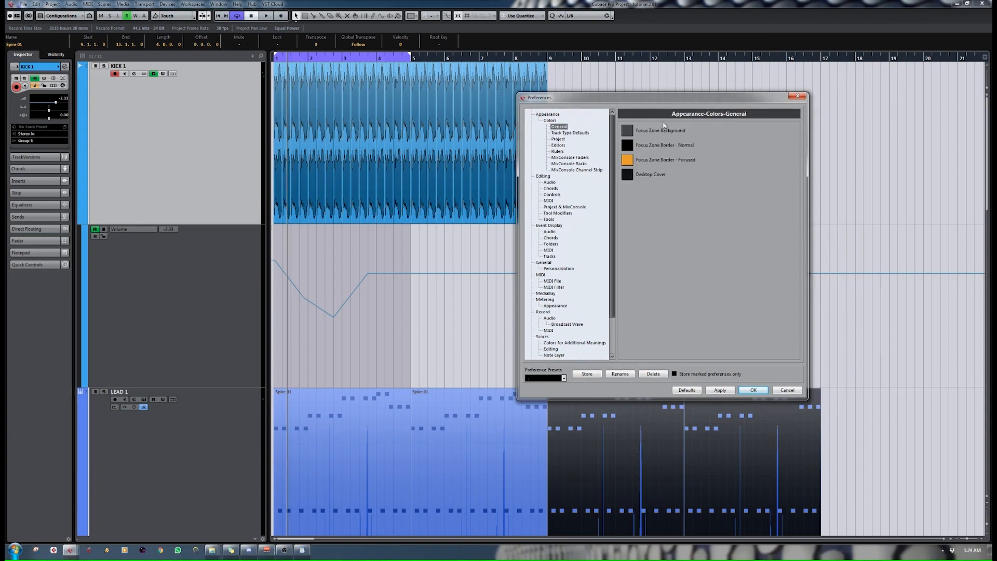
pyautogui.click(576, 132)
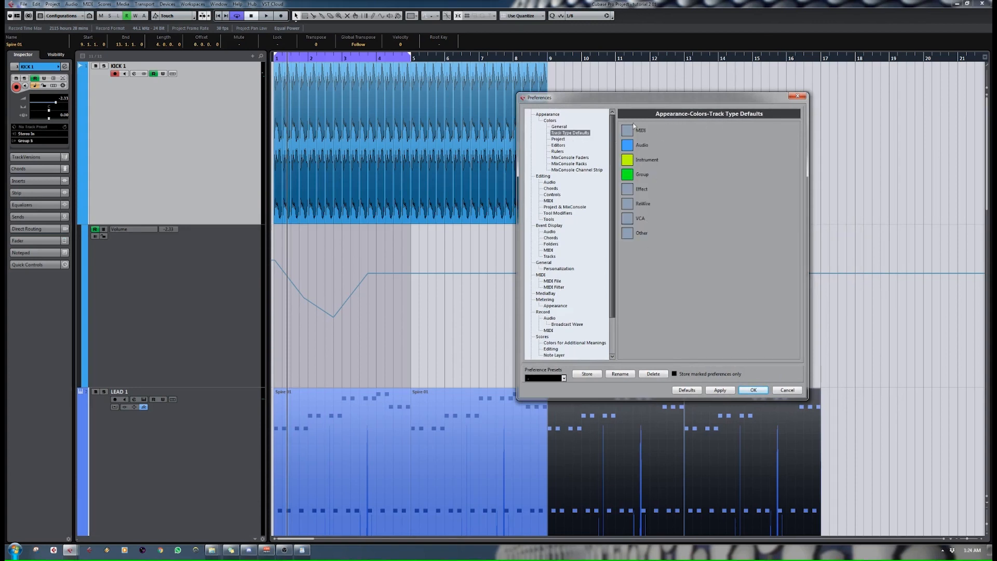
pyautogui.click(558, 140)
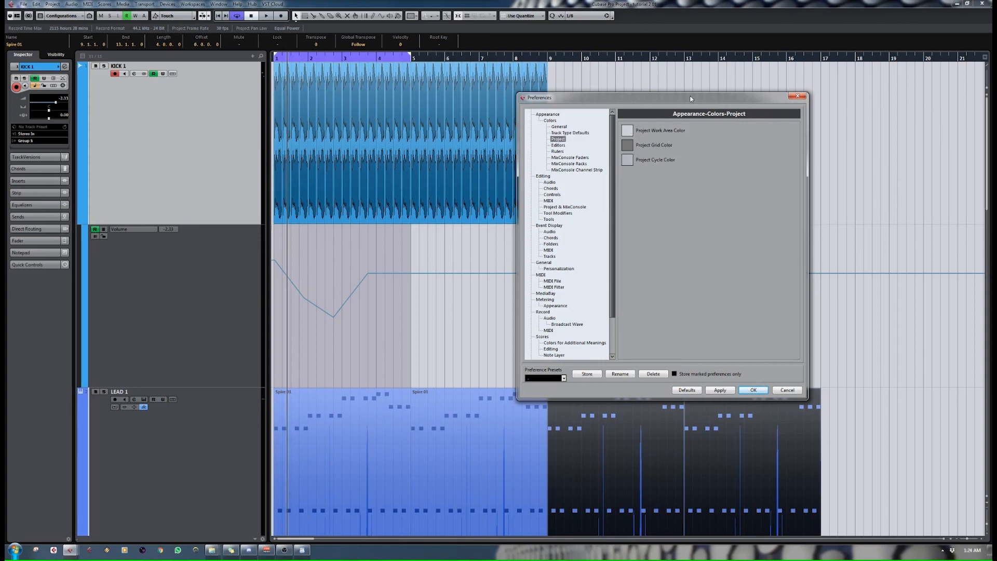
pyautogui.click(558, 147)
pyautogui.click(564, 163)
pyautogui.click(560, 151)
pyautogui.moveTo(665, 93); pyautogui.dragTo(294, 149)
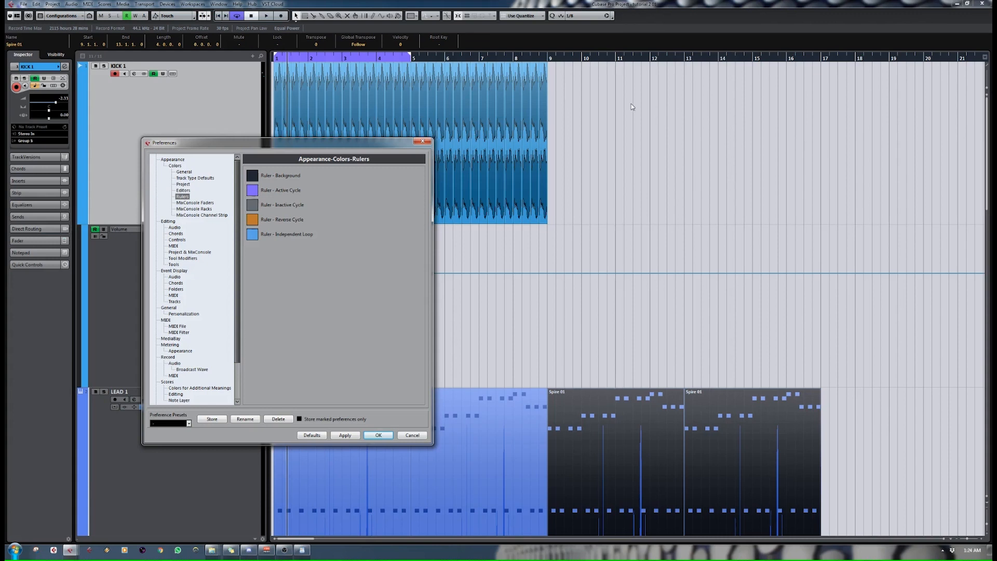
# Examine the Editing preferences for audio and chords, including the choices for the Time Stretch Tool Algorithm.
pyautogui.click(179, 224)
pyautogui.click(176, 228)
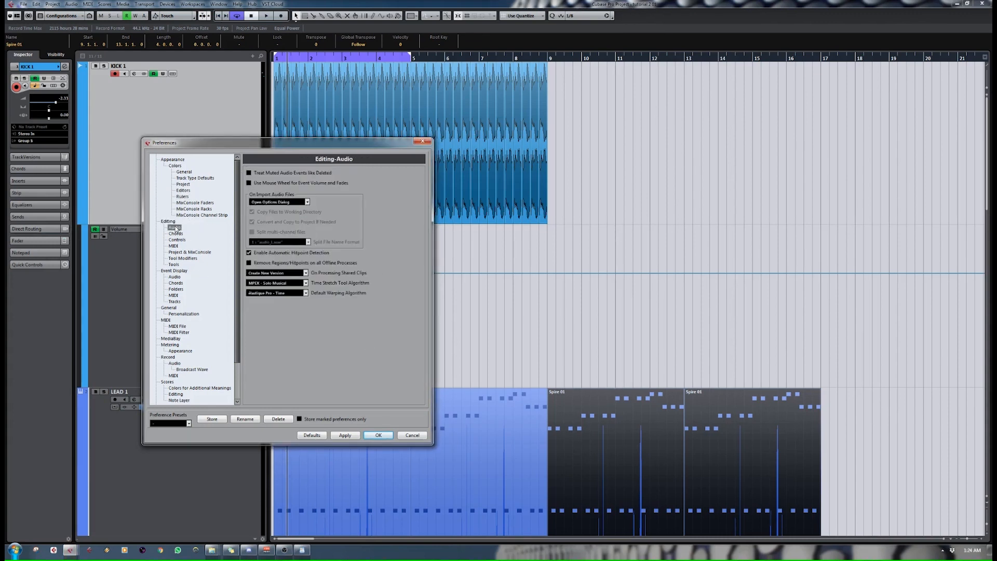
pyautogui.click(182, 235)
pyautogui.click(176, 228)
pyautogui.click(307, 285)
pyautogui.click(307, 286)
# Look through the Event Display, Personalization, Metering, VST, MIDI File and Record preferences, and close the Preferences dialog.
pyautogui.click(177, 270)
pyautogui.click(176, 295)
pyautogui.click(183, 314)
pyautogui.click(184, 303)
pyautogui.click(187, 295)
pyautogui.click(176, 344)
pyautogui.scroll(-3, 209, 354)
pyautogui.click(165, 374)
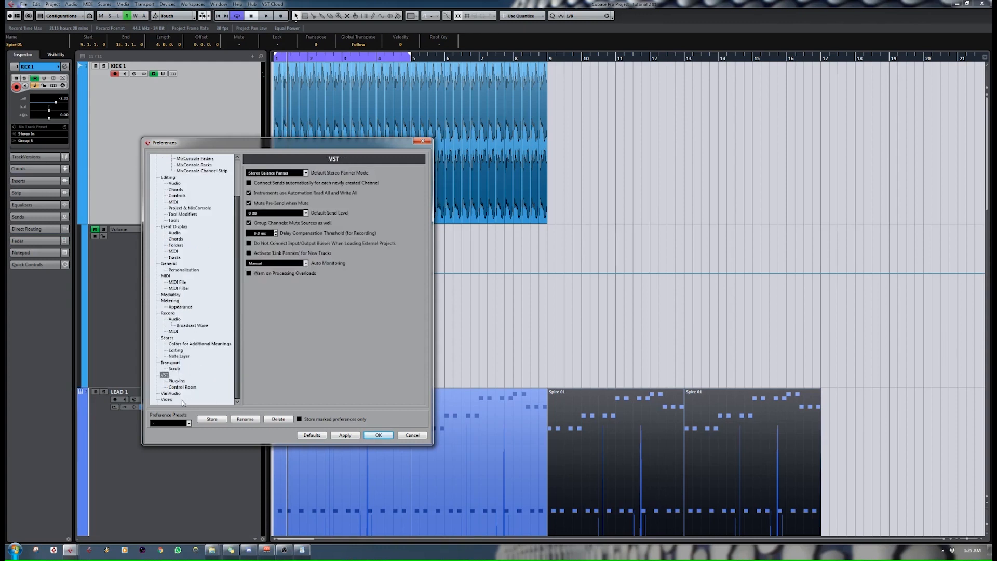
pyautogui.click(178, 282)
pyautogui.click(169, 314)
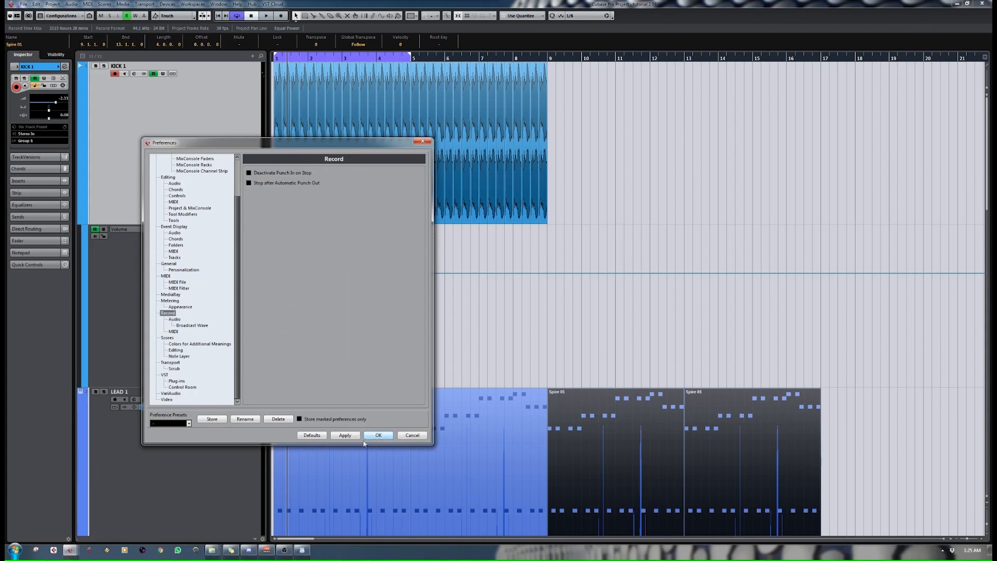
pyautogui.click(379, 436)
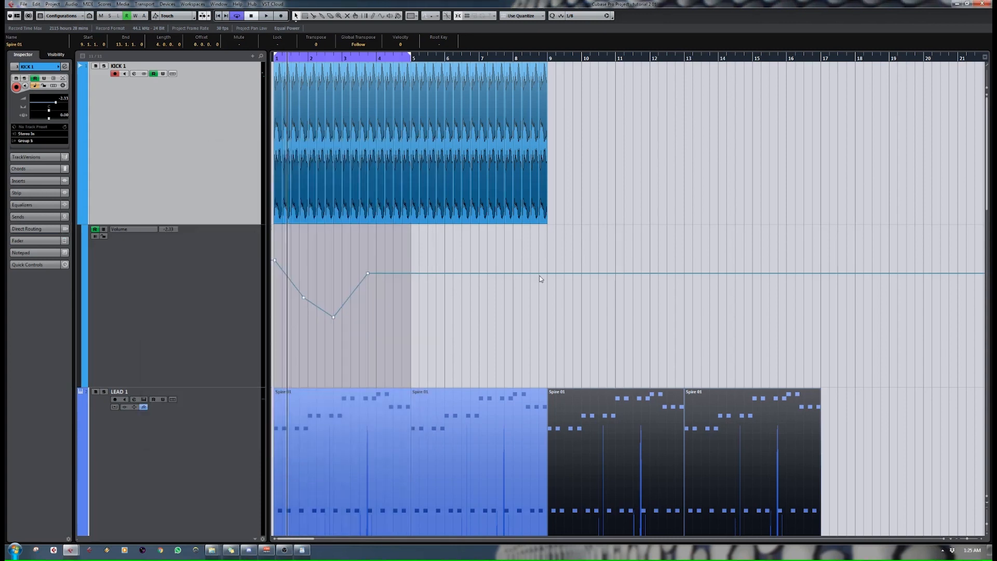